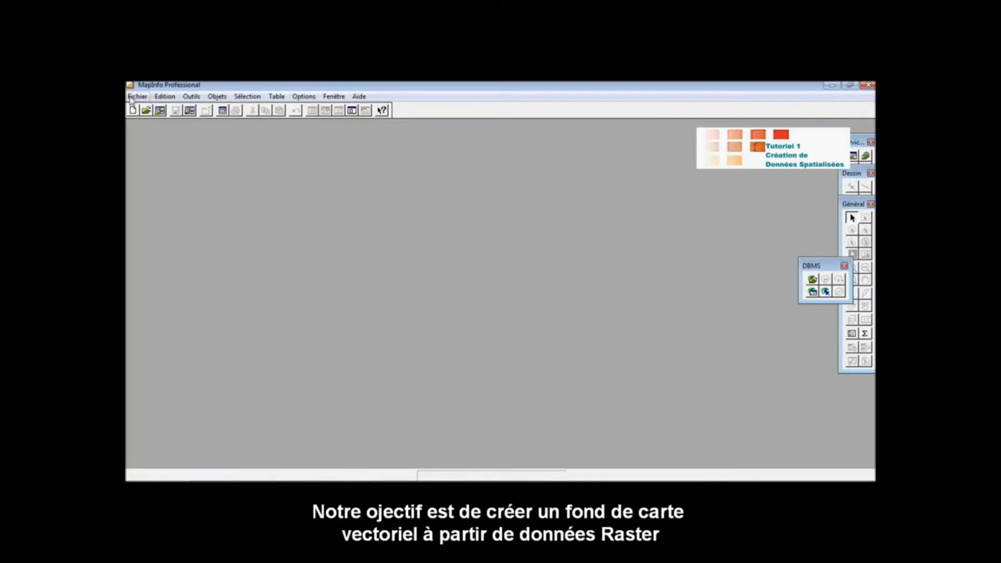
Open the raster image France_departement_region_2 for simple display, without georeferencing it
click(134, 97)
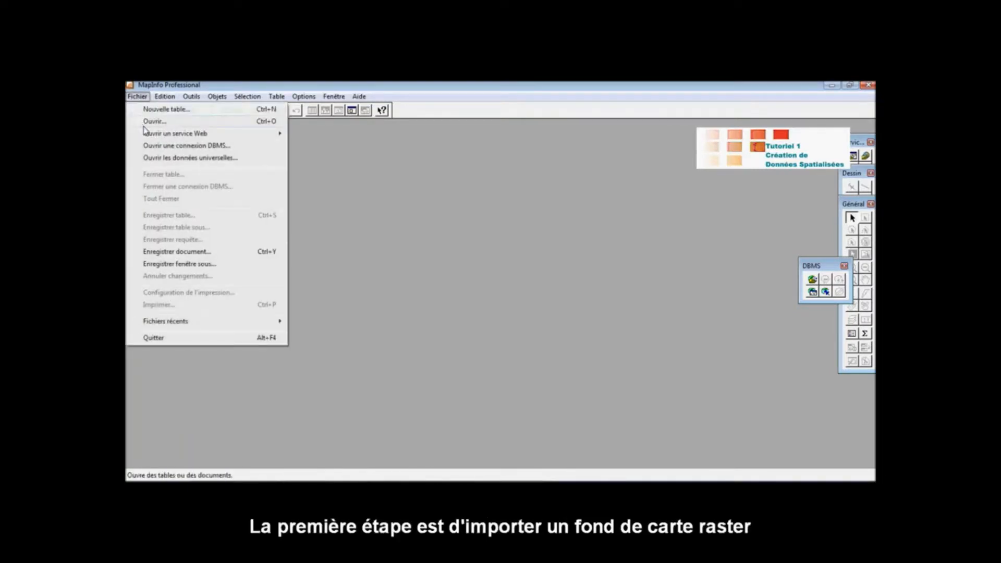
click(144, 124)
click(495, 344)
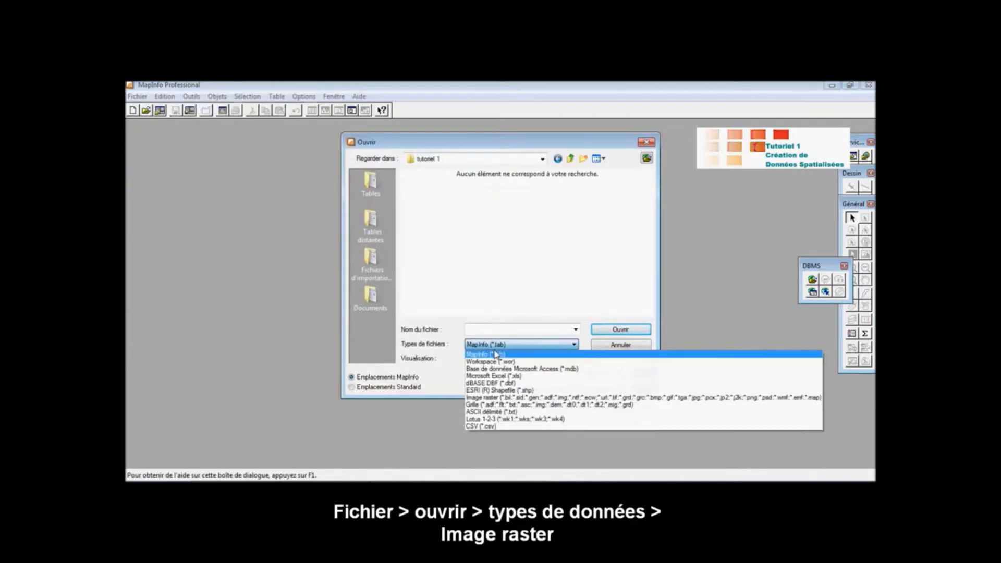
click(507, 397)
click(412, 193)
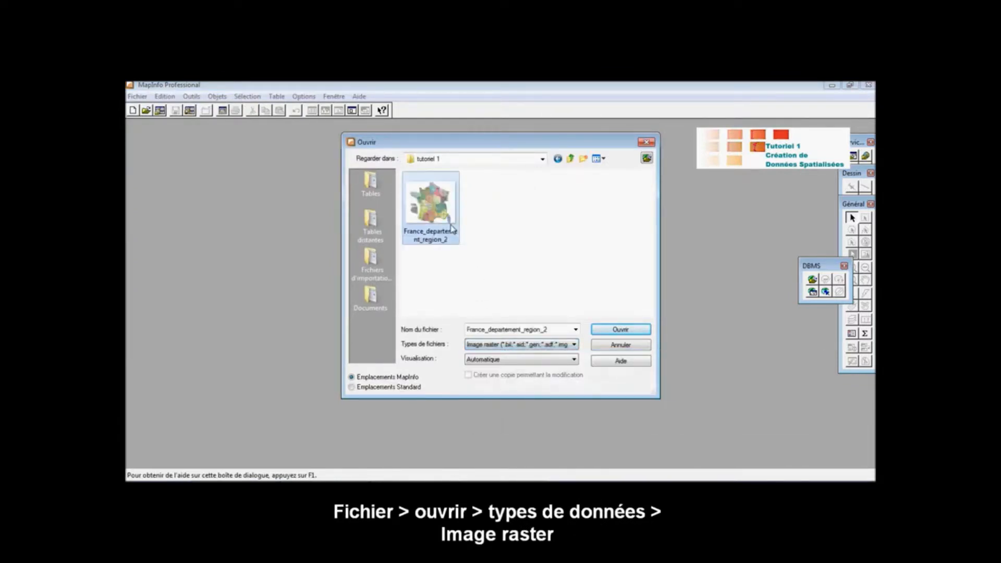
click(620, 329)
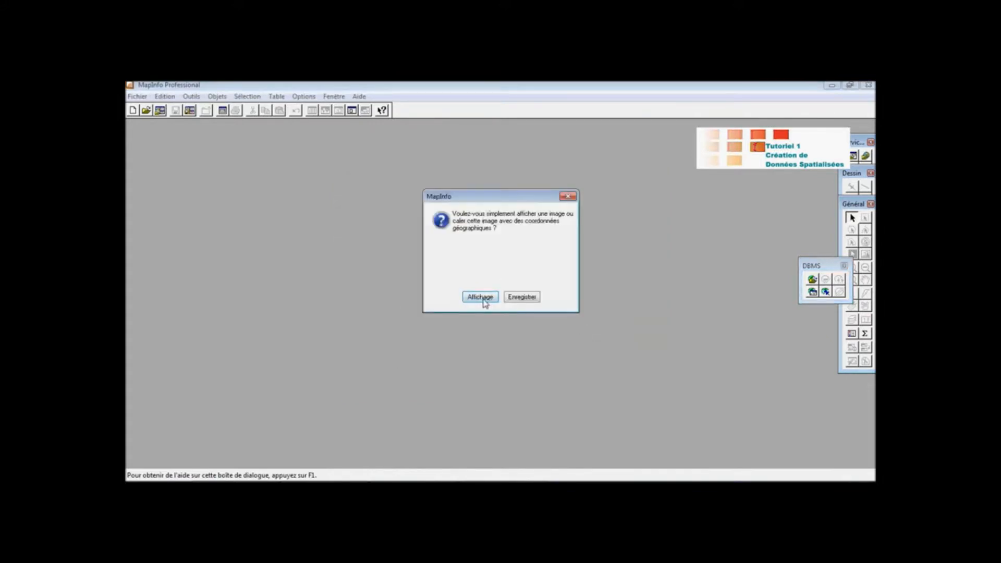
click(480, 297)
click(475, 132)
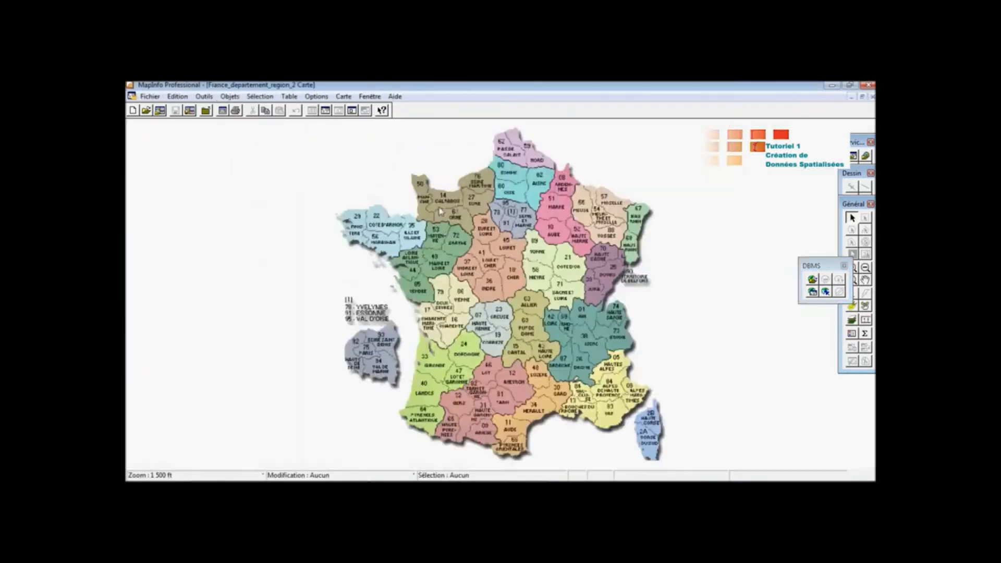
Measure several distances across the unprojected map of France with the ruler, and close the distance read-out
click(866, 320)
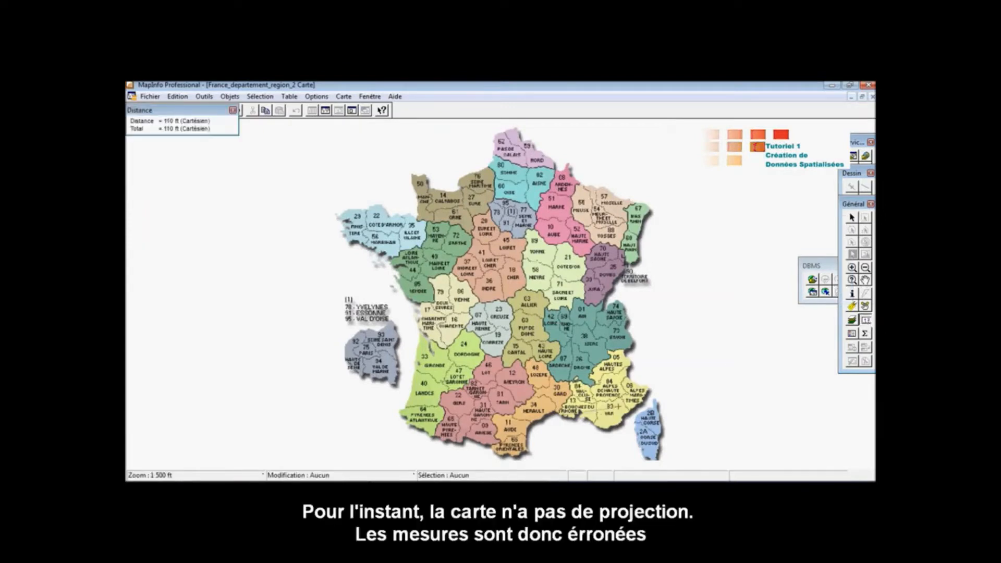
click(650, 400)
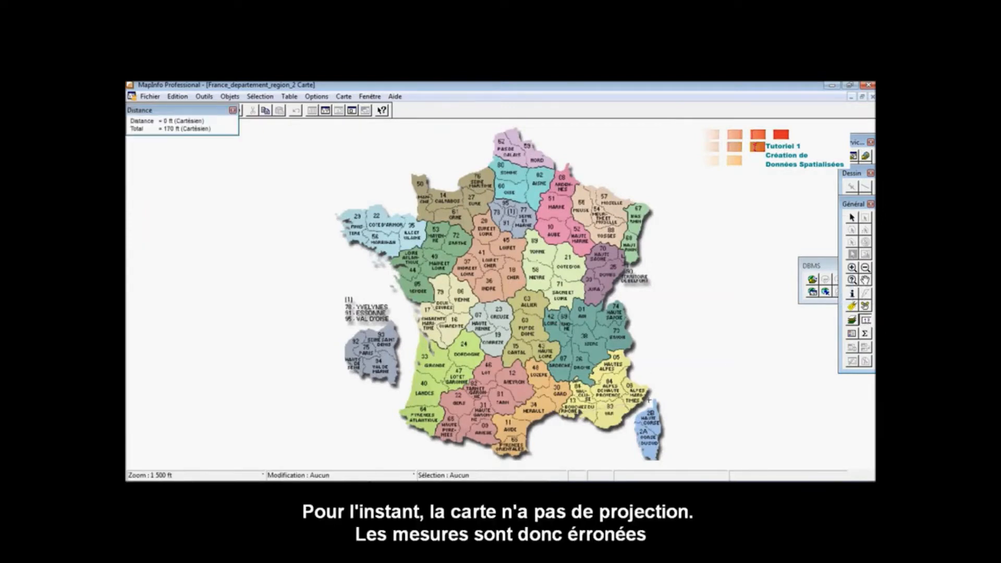
click(200, 138)
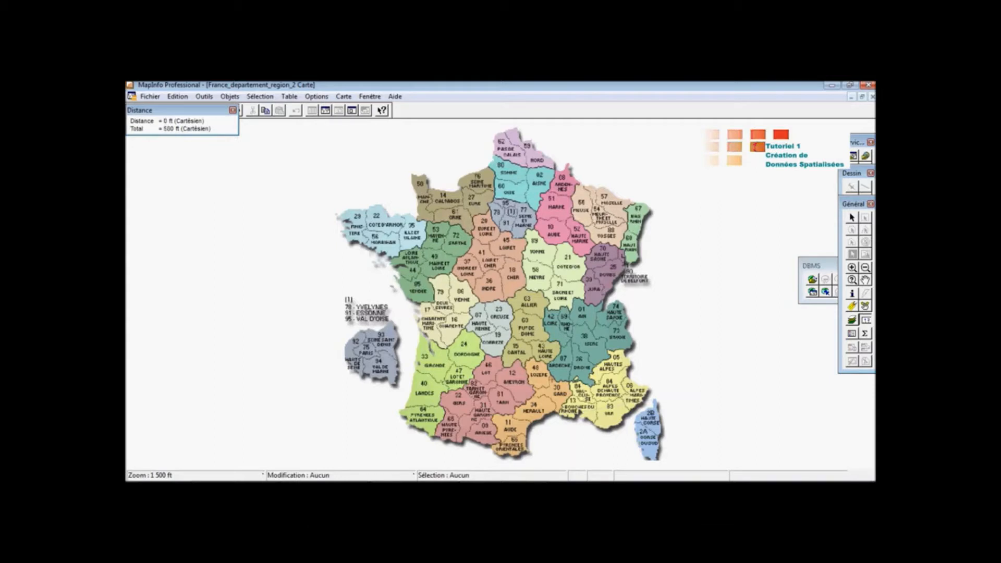
click(616, 313)
click(232, 111)
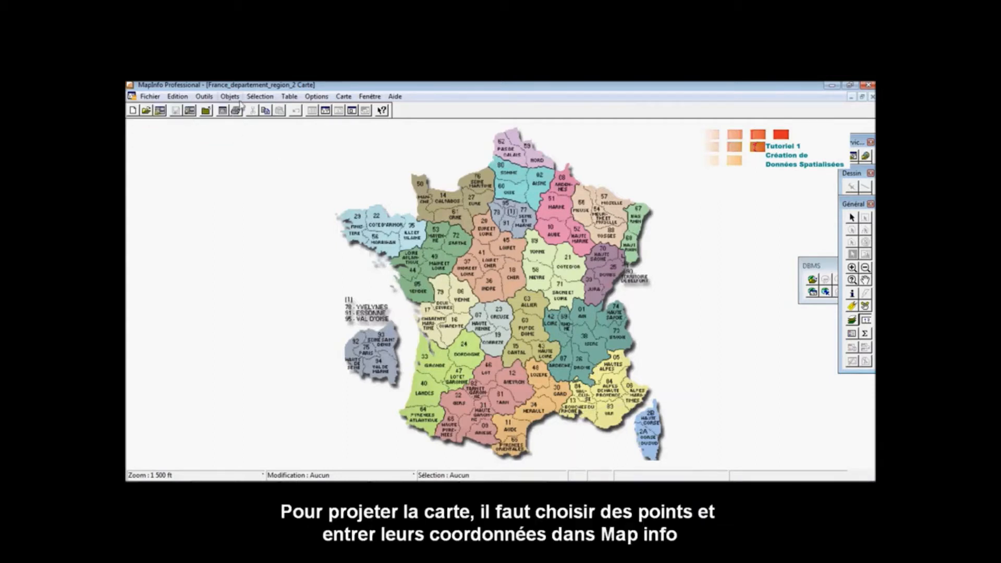
Open the registration settings (Modifier calage) of the raster image and move the dialog aside to uncover the map
click(283, 97)
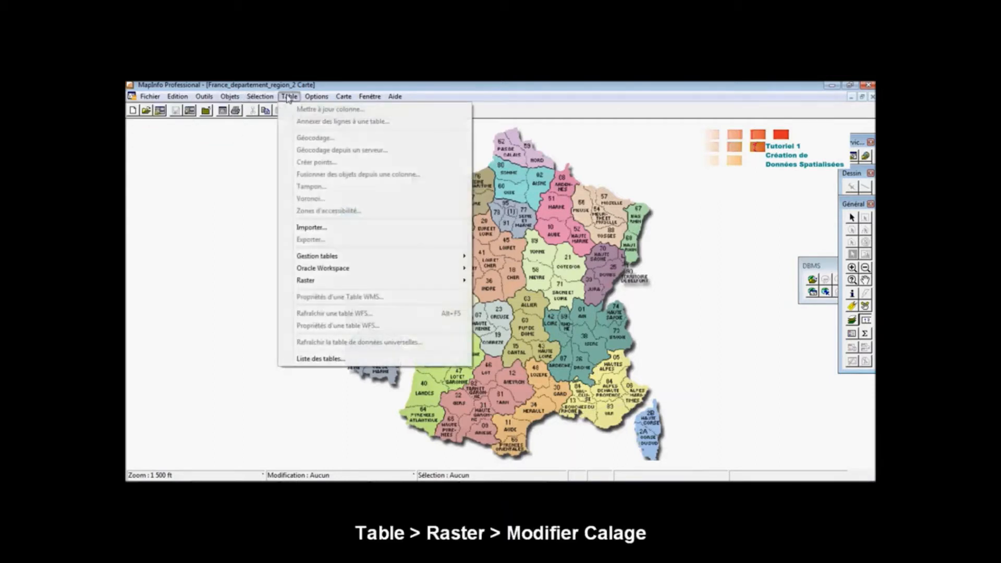
mouse_move(320, 284)
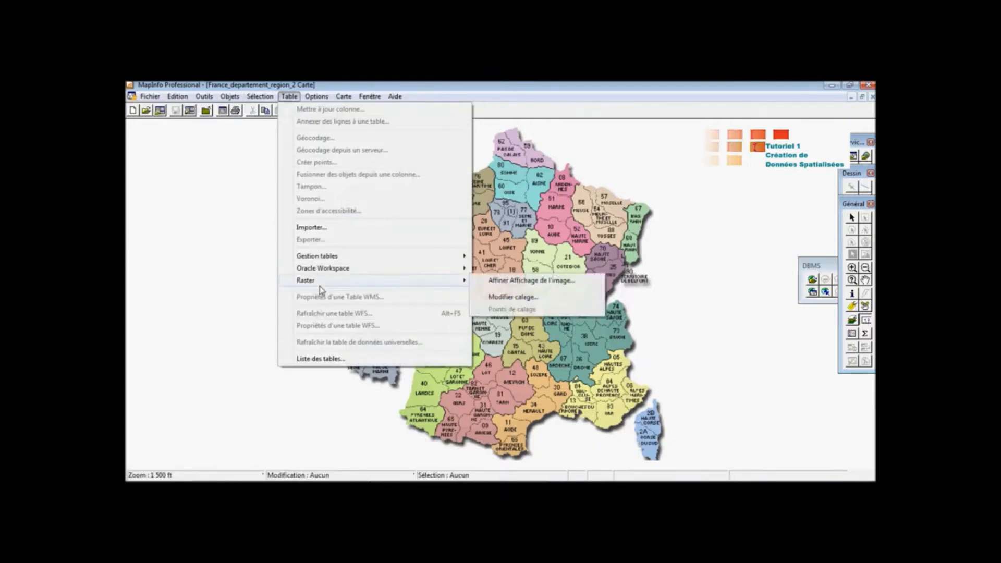
click(513, 296)
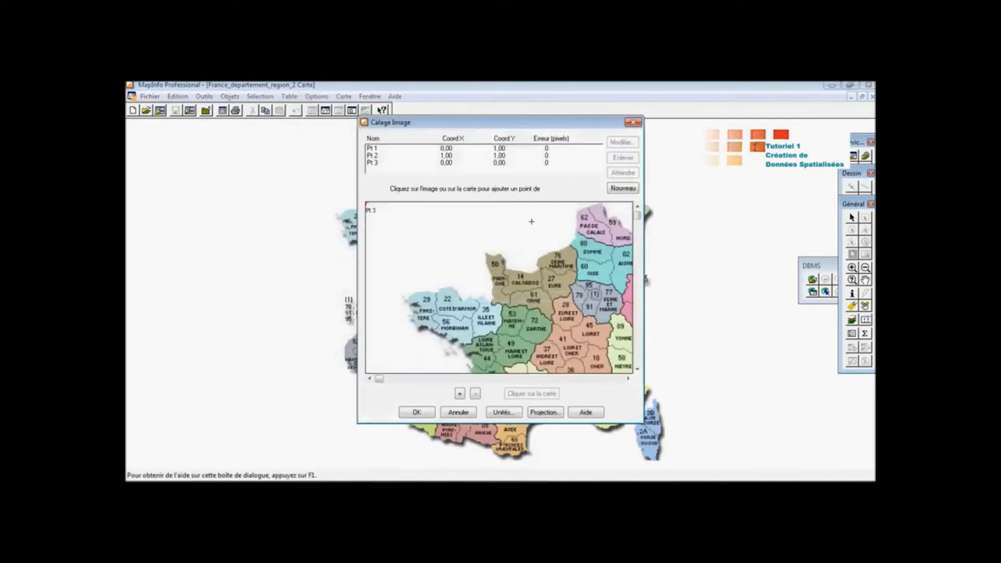
drag(529, 124, 324, 144)
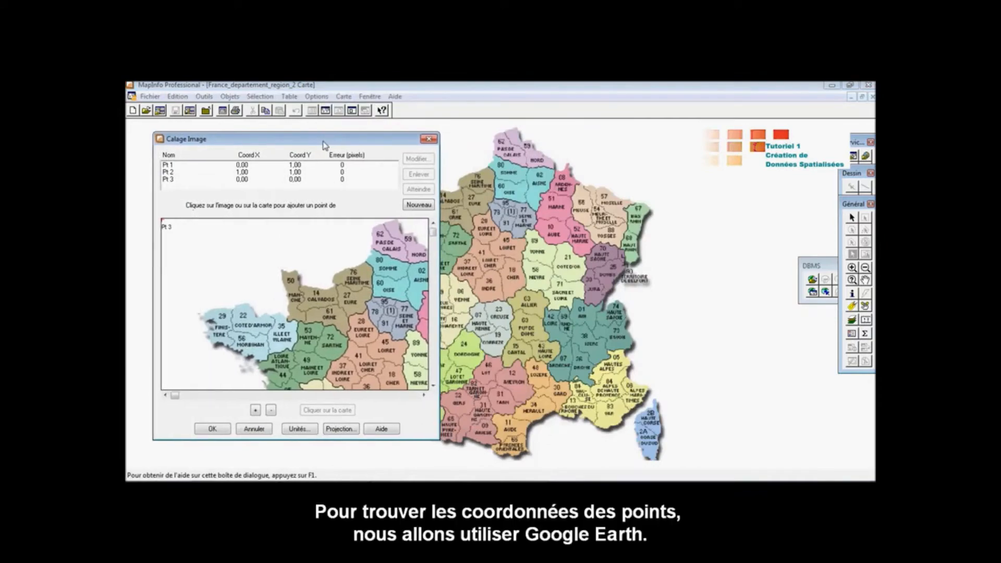
Switch to Google Earth and display the borders and labels layer (Frontières et légendes) around the Rhône-Alpes region
key(alt+Tab)
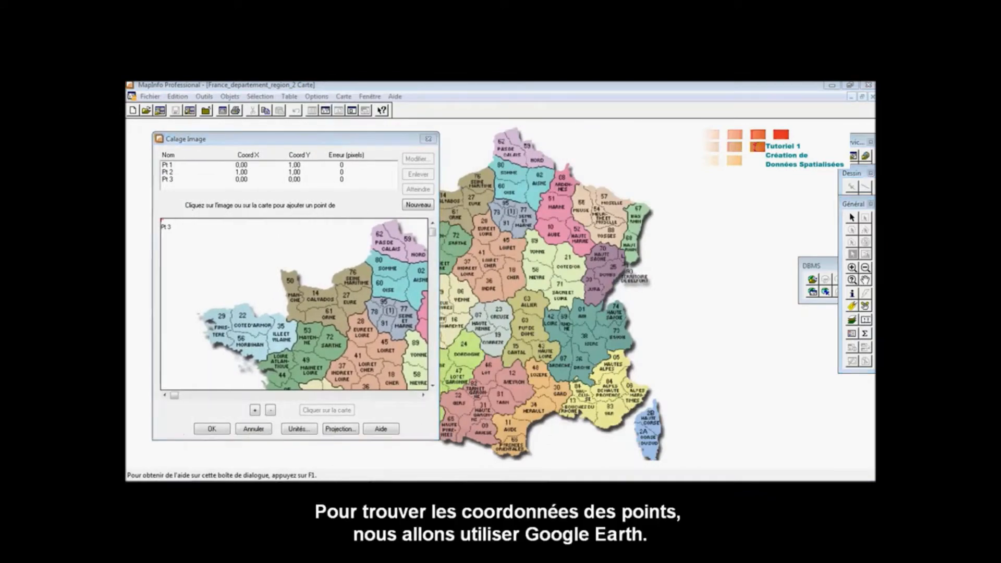
scroll(492, 291, up, 3)
scroll(489, 290, up, 5)
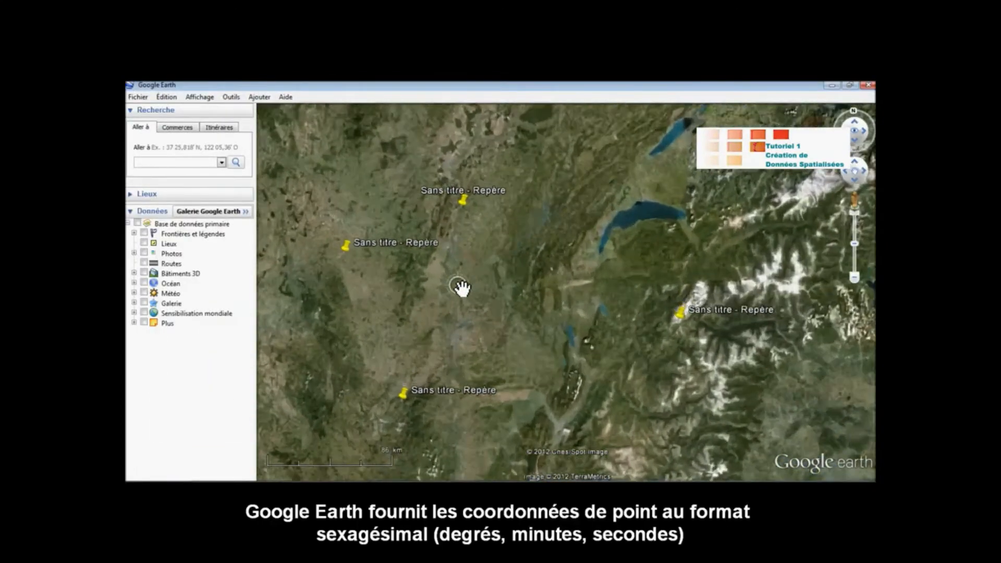
scroll(526, 312, down, 2)
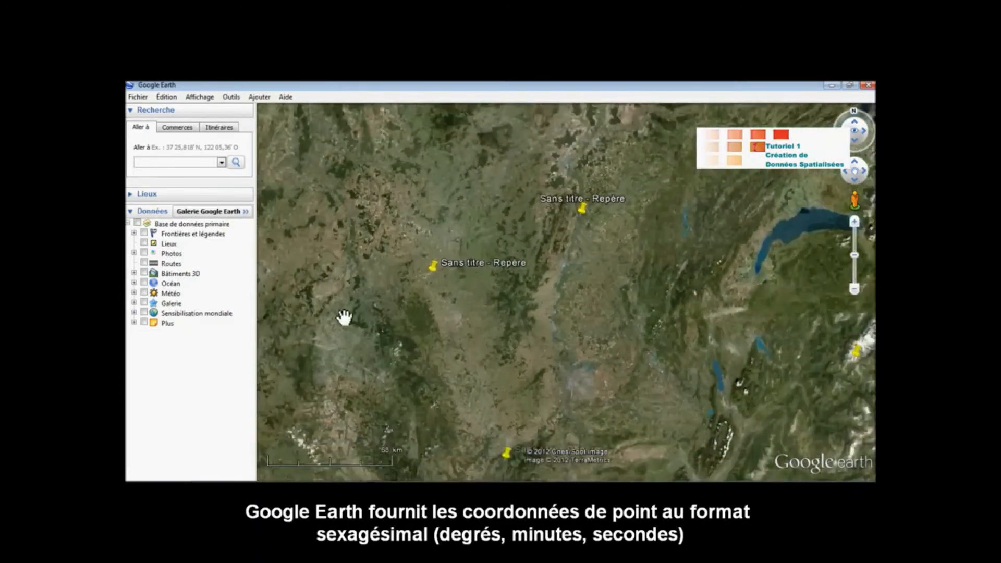
click(144, 234)
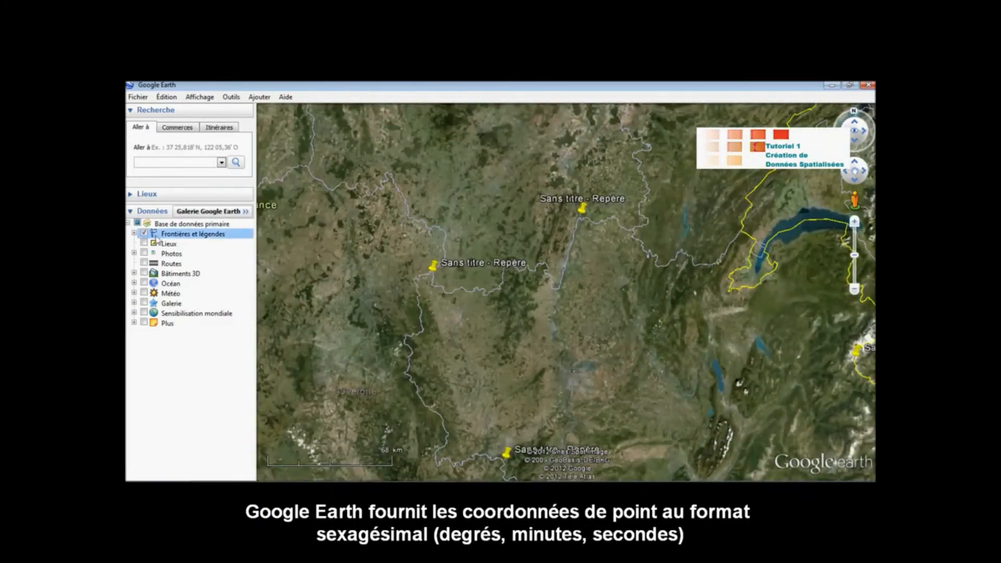
scroll(508, 316, down, 5)
scroll(542, 342, up, 4)
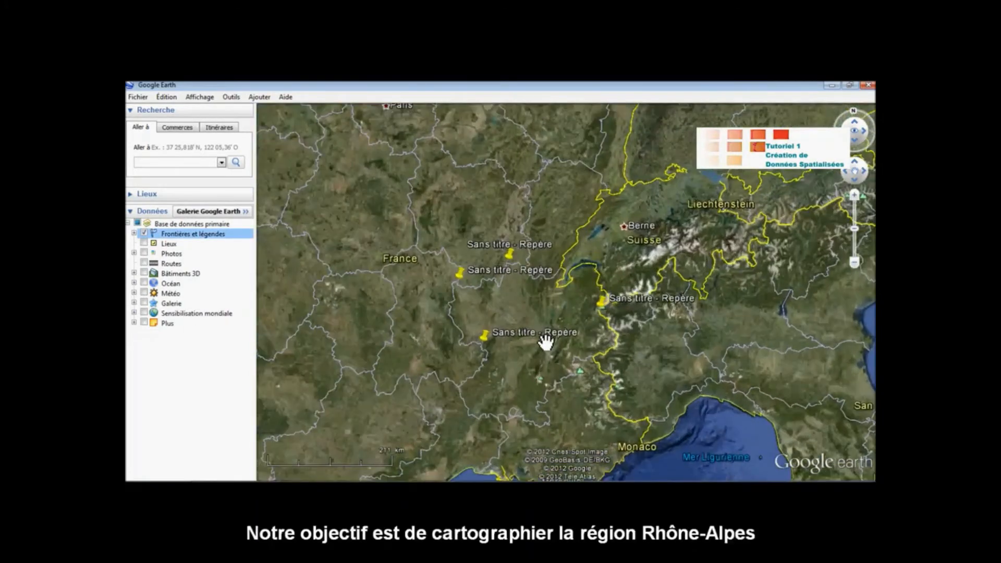
scroll(524, 342, down, 3)
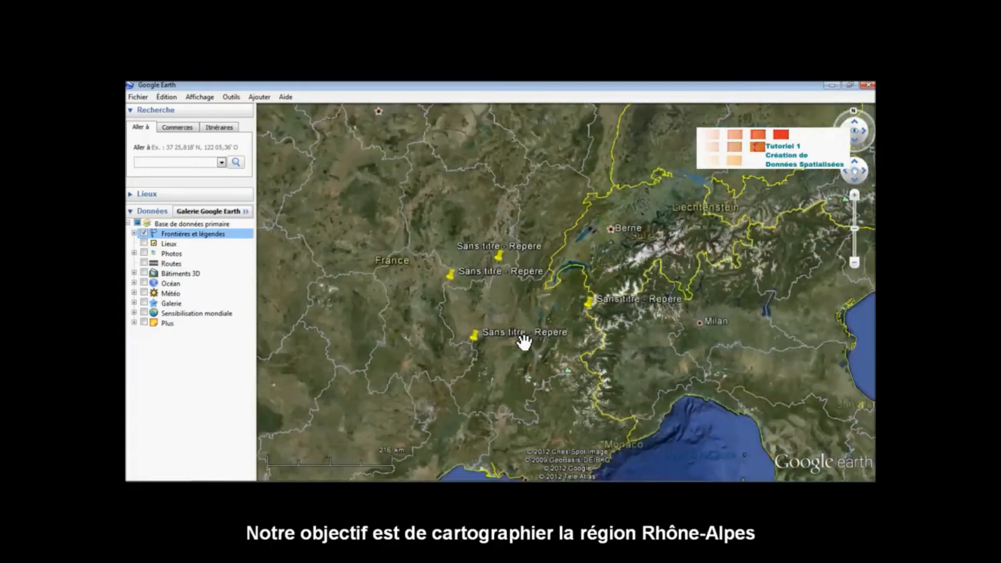
Show the additional saved placemark on the southern limit of the Rhône-Alpes region, and collapse the places list
click(133, 195)
click(144, 256)
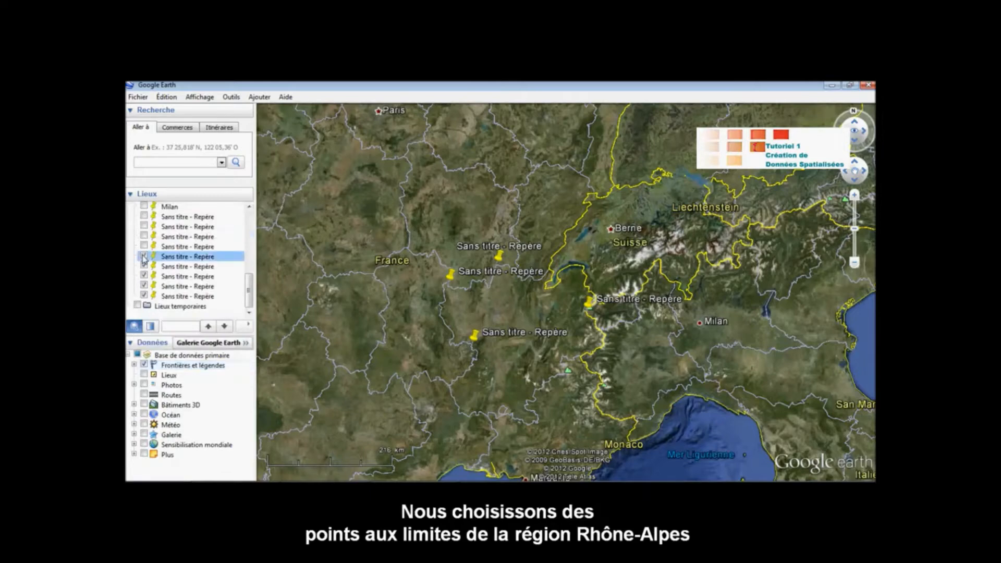
click(146, 195)
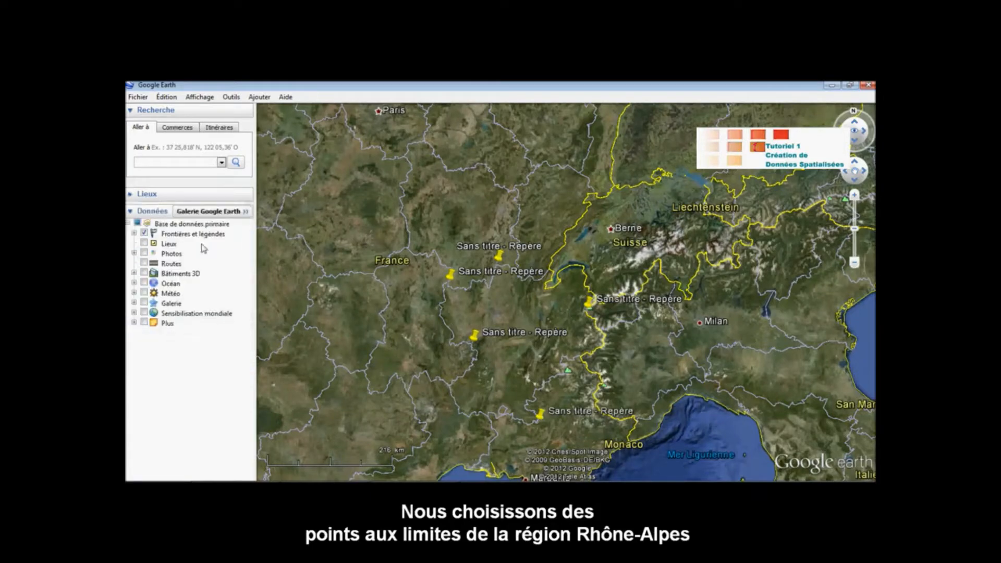
click(147, 196)
click(146, 195)
Open the properties of the northern placemark on the river northwest of Bourg-en-Bresse to read its coordinates
scroll(507, 376, up, 2)
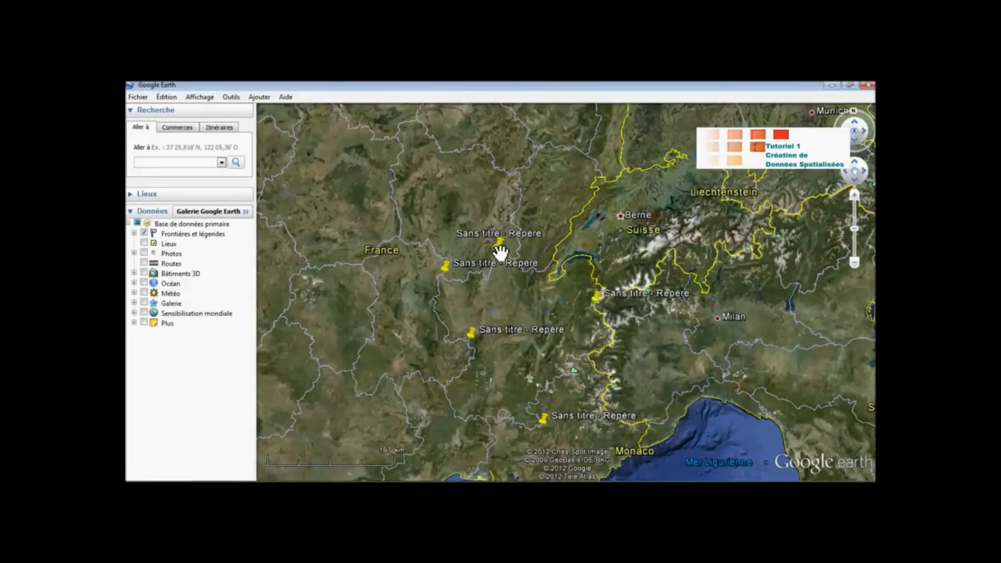
scroll(501, 253, up, 6)
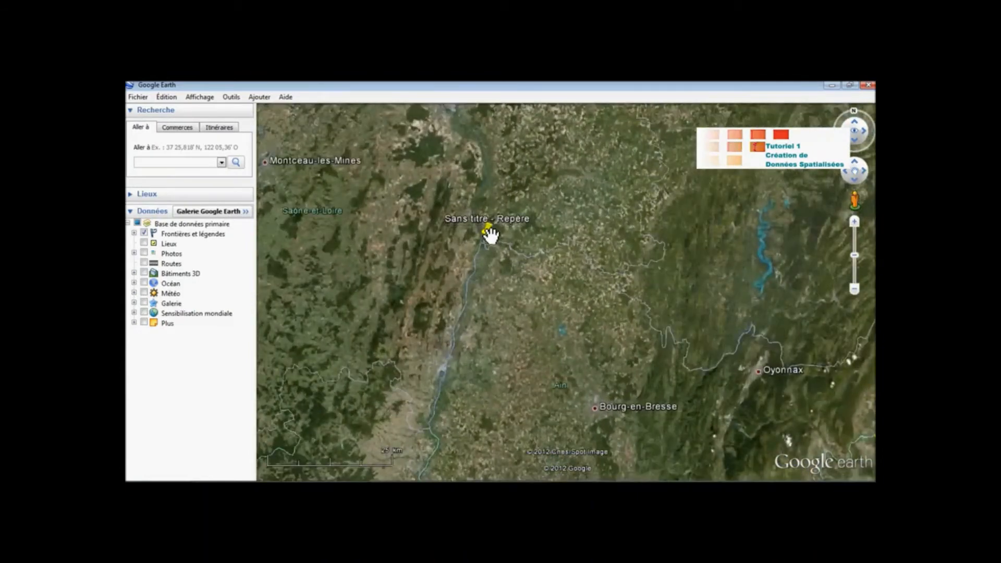
scroll(490, 237, up, 3)
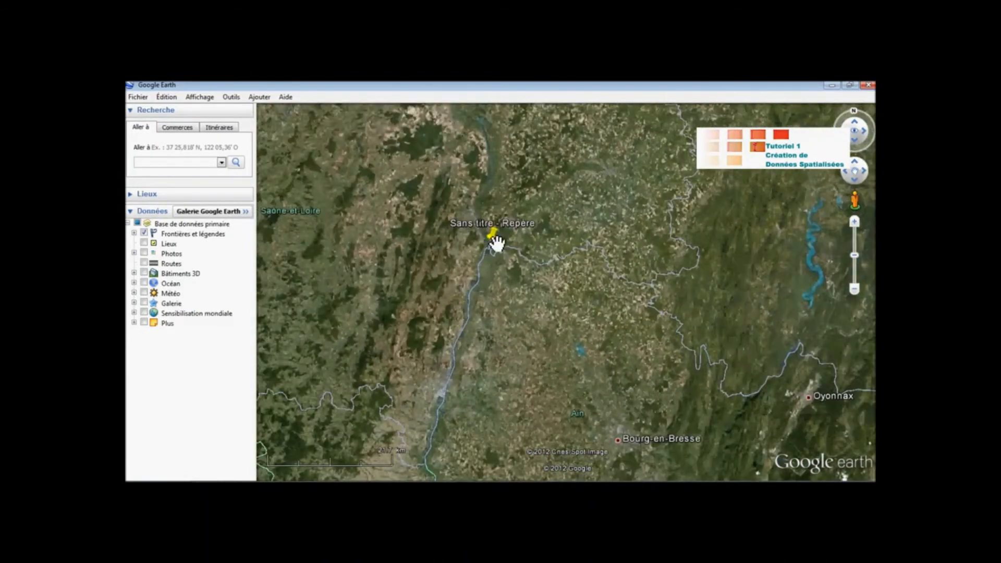
right_click(494, 240)
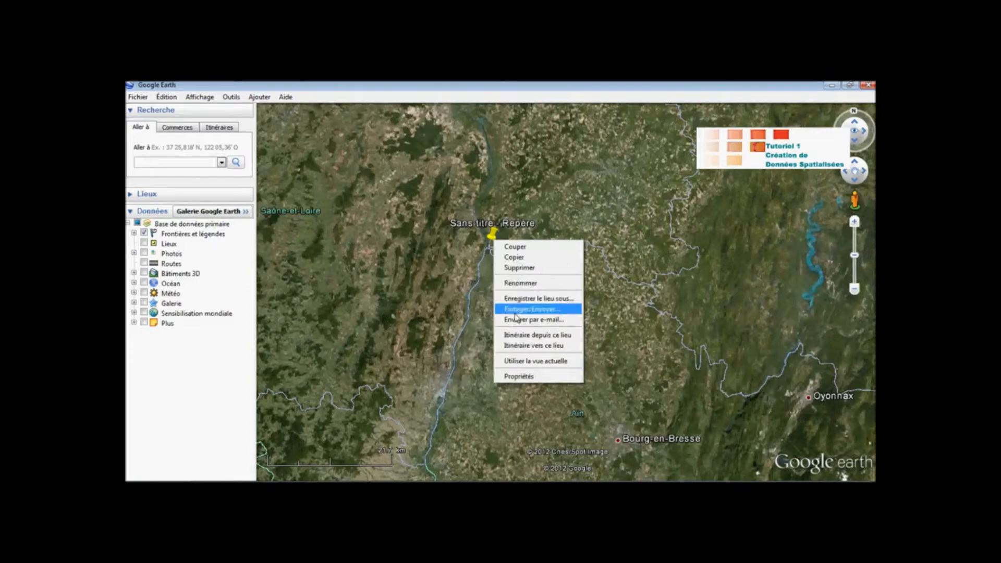
click(526, 376)
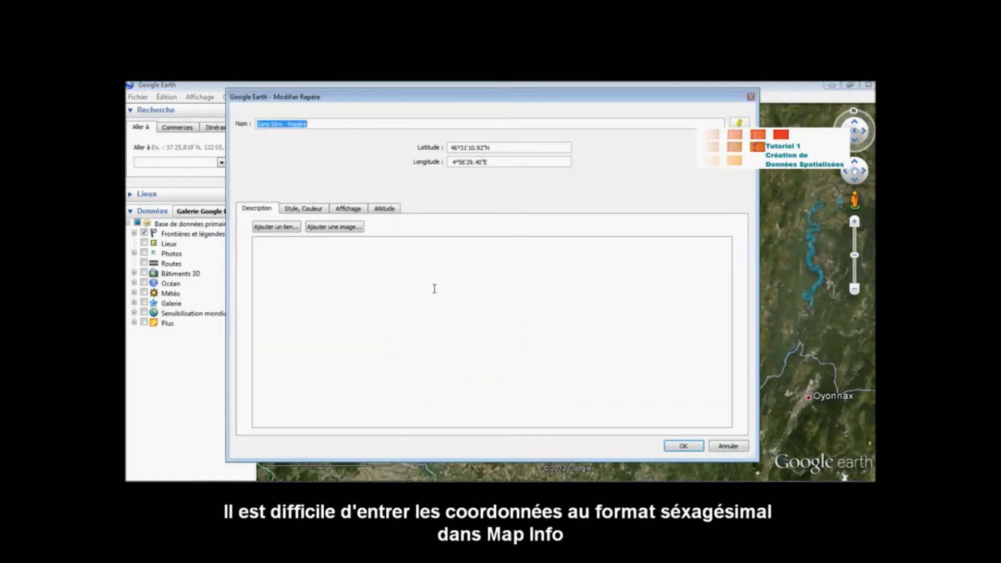
Switch to the APSalin Geodetic to UTM converter, consult the UTM zones map, and set the UTM zone to 31 - 0E to 6E
click(273, 490)
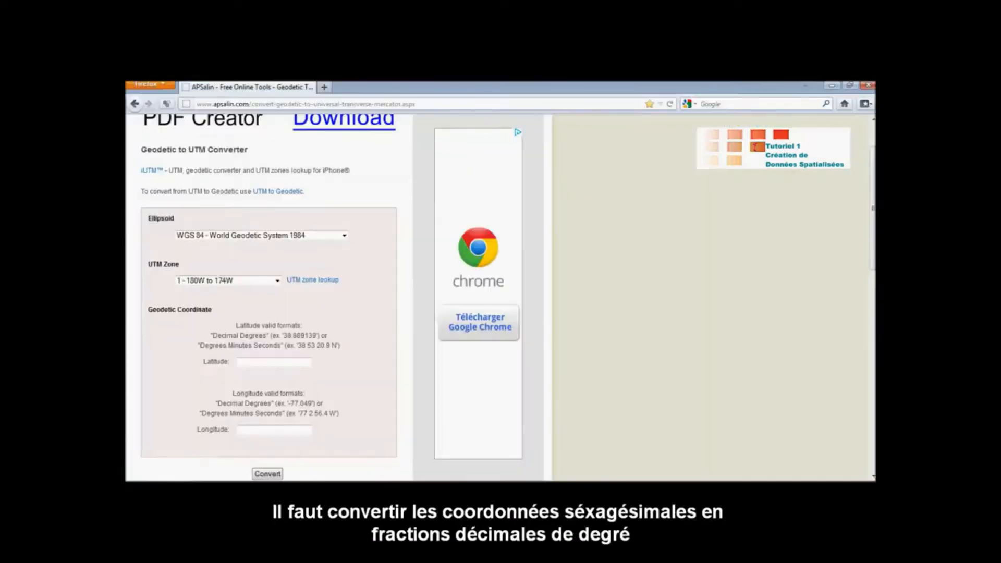
click(277, 281)
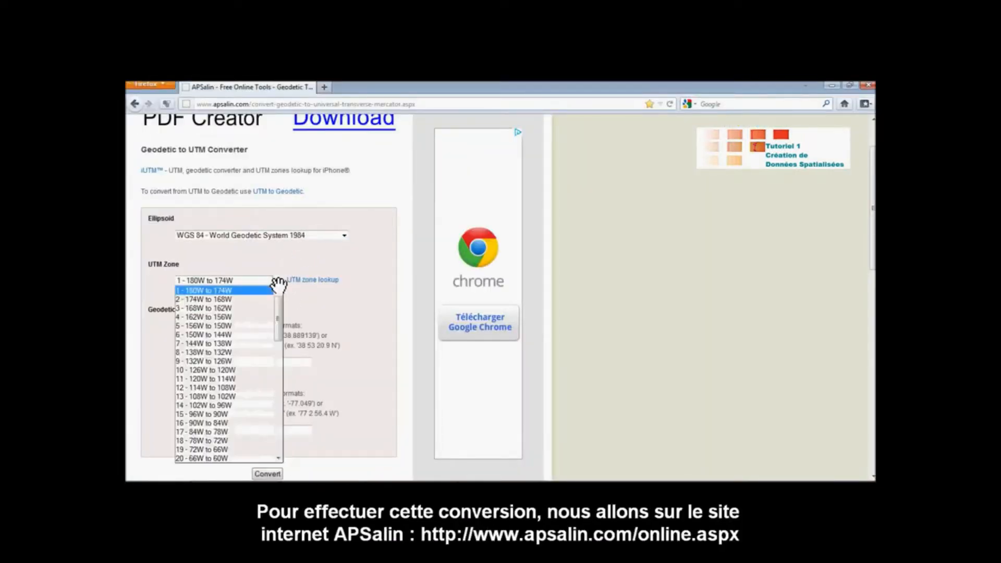
click(308, 490)
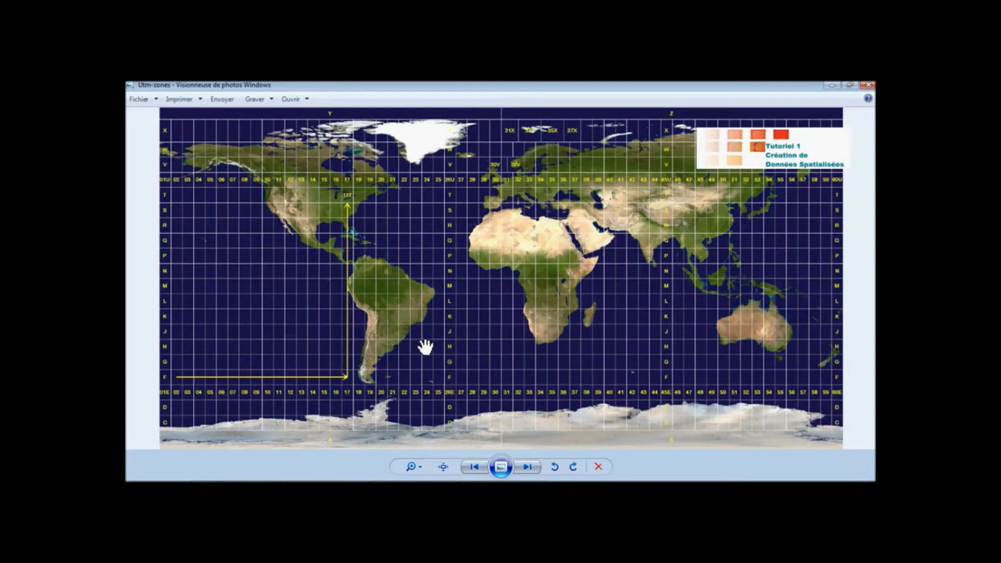
key(alt+Tab)
click(272, 284)
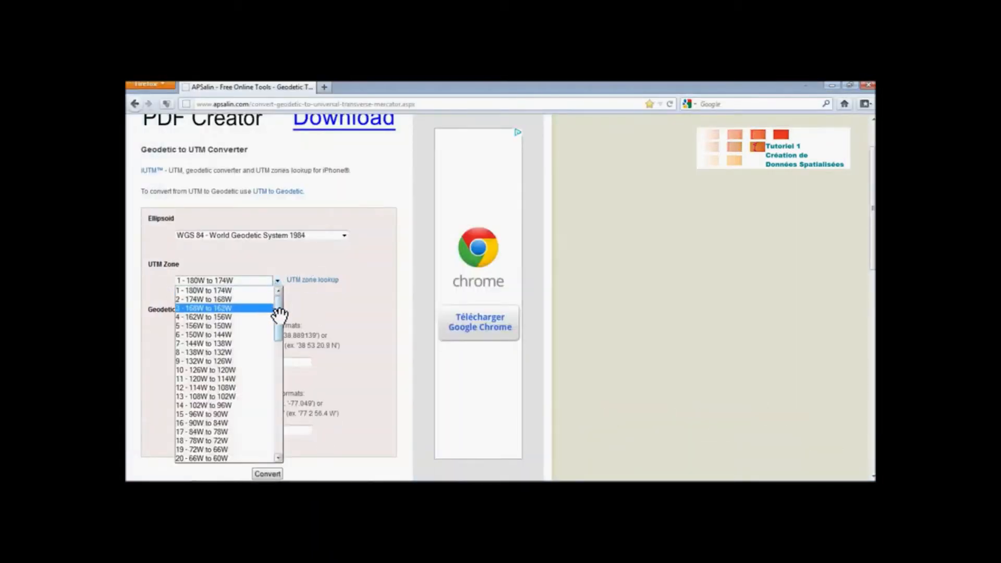
drag(279, 313, 279, 369)
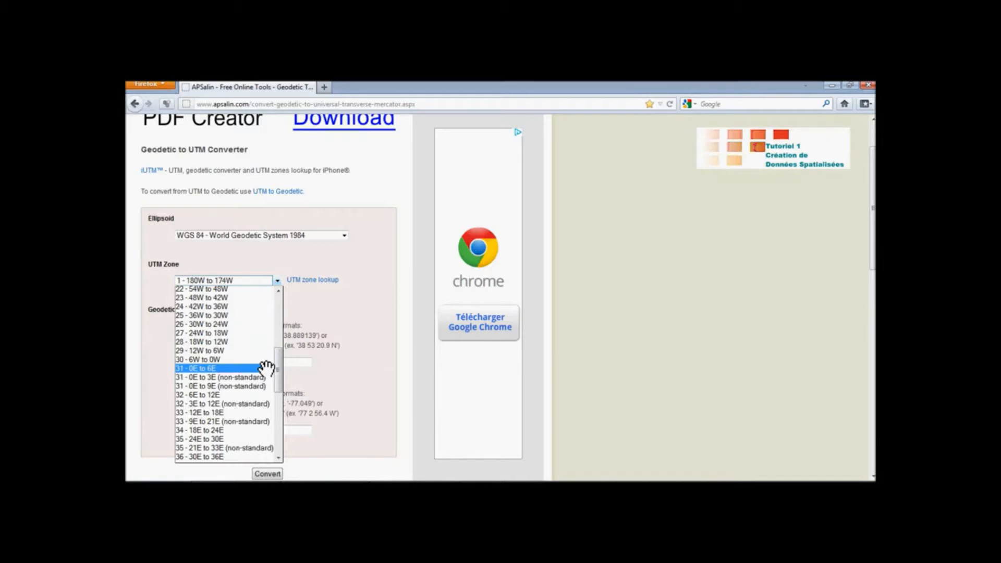
click(266, 368)
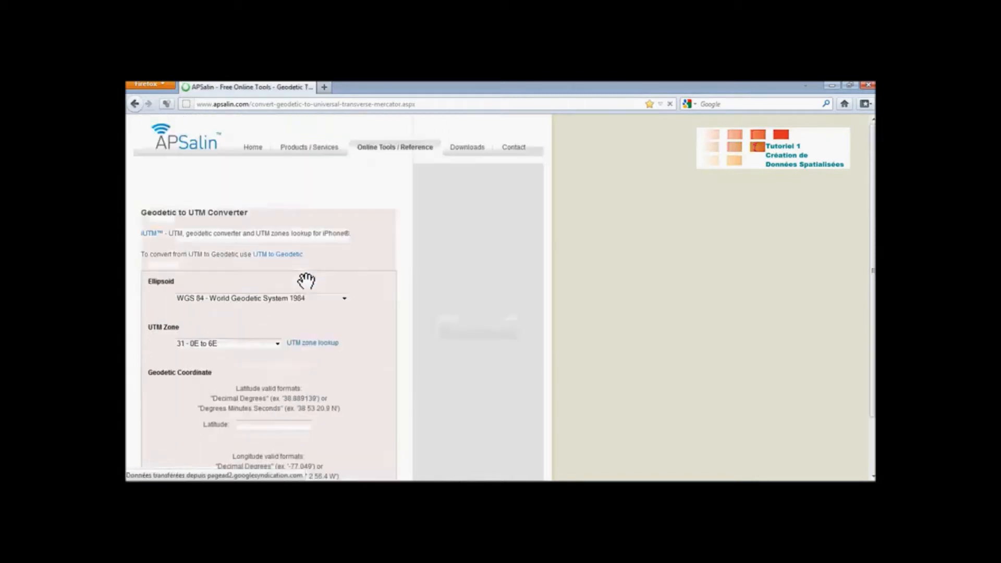
Transfer the northern placemark's latitude from Google Earth to the APSalin converter, entering it as 46 31 10.92 N
scroll(288, 326, down, 4)
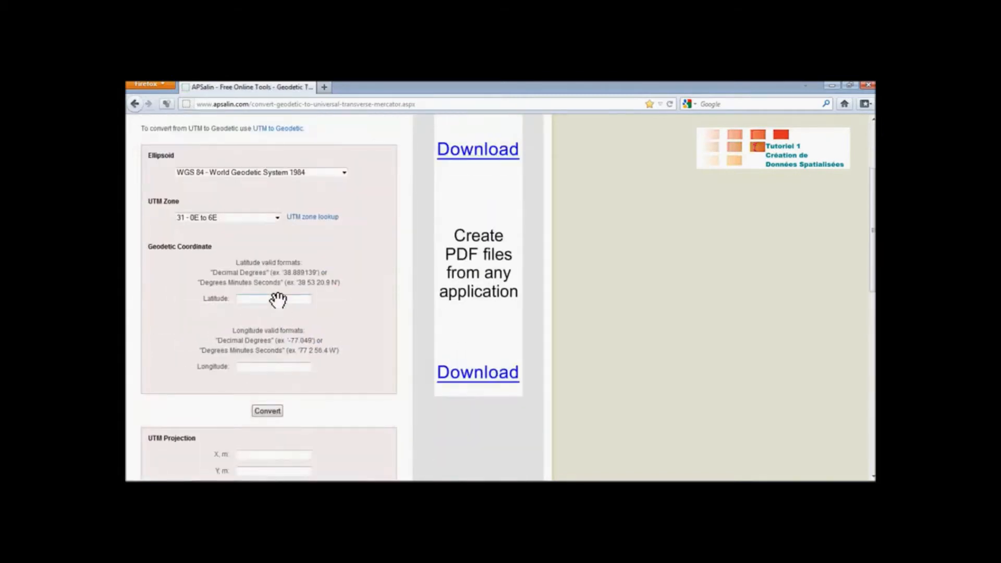
click(382, 488)
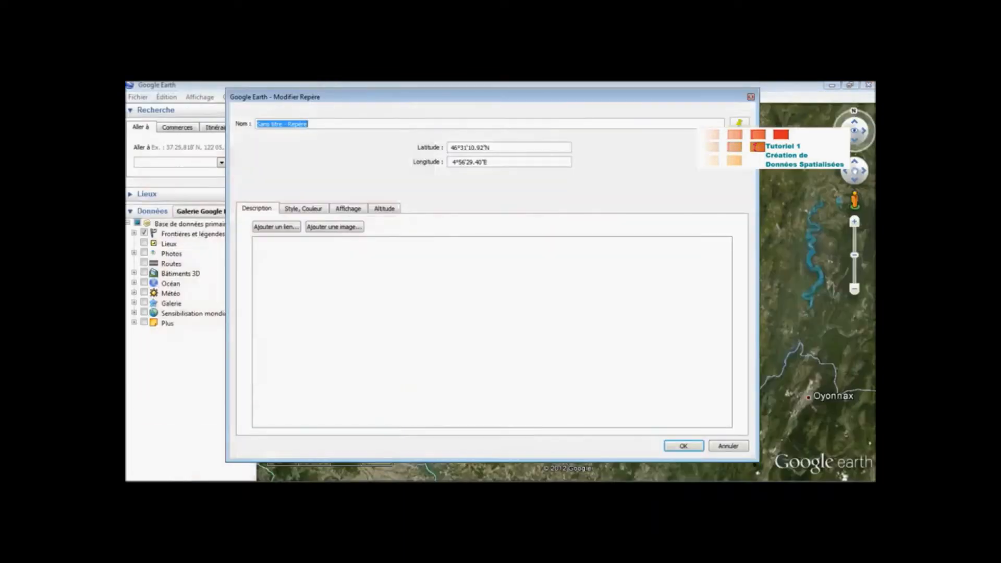
key(alt+Tab)
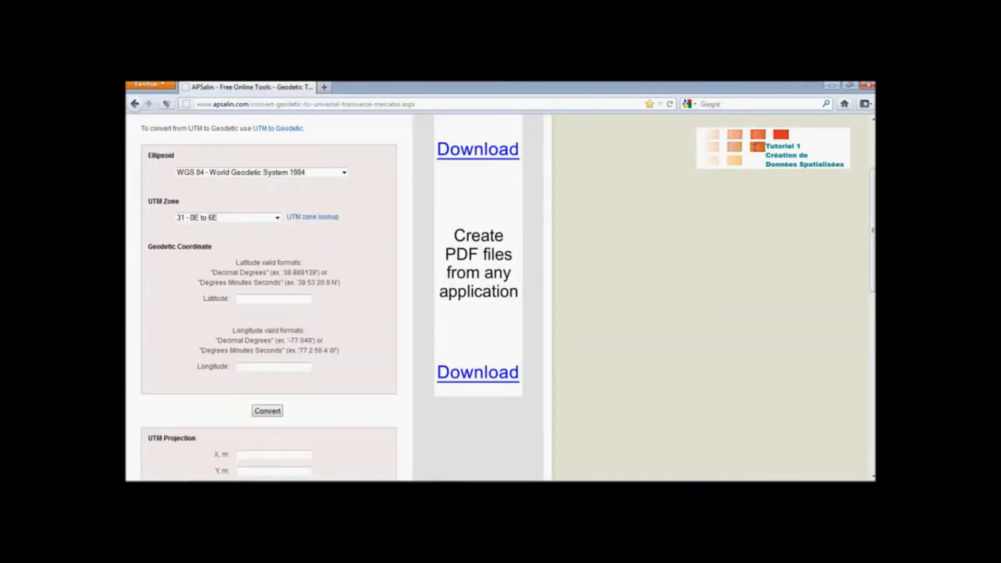
key(alt+Tab)
drag(490, 148, 467, 148)
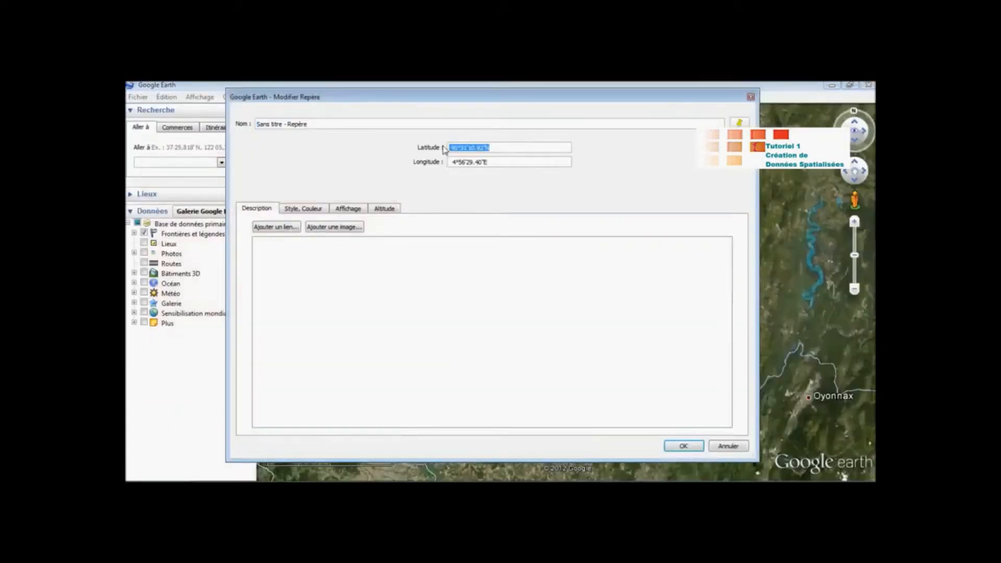
key(alt+Tab)
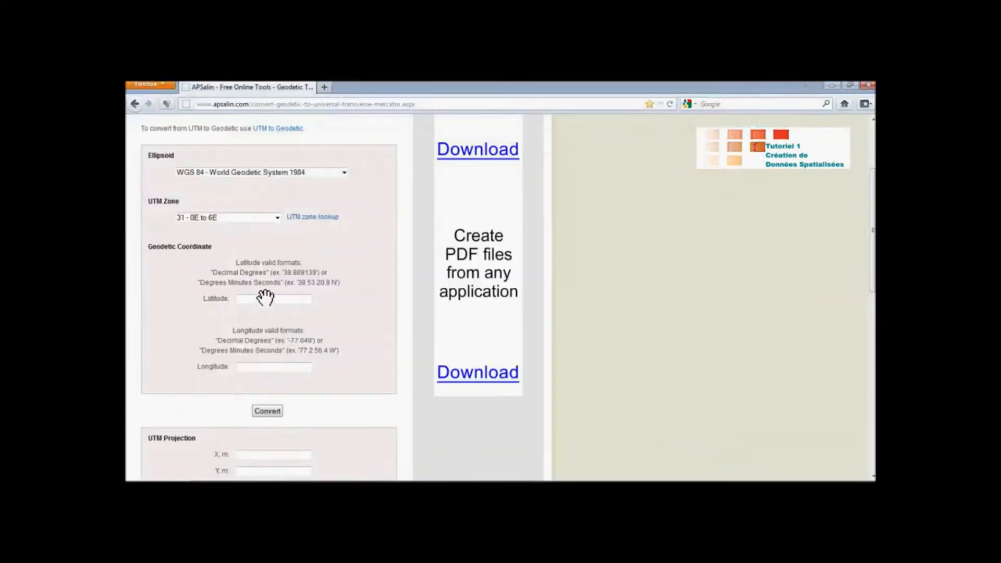
click(263, 298)
text(46°31'10.92"N)
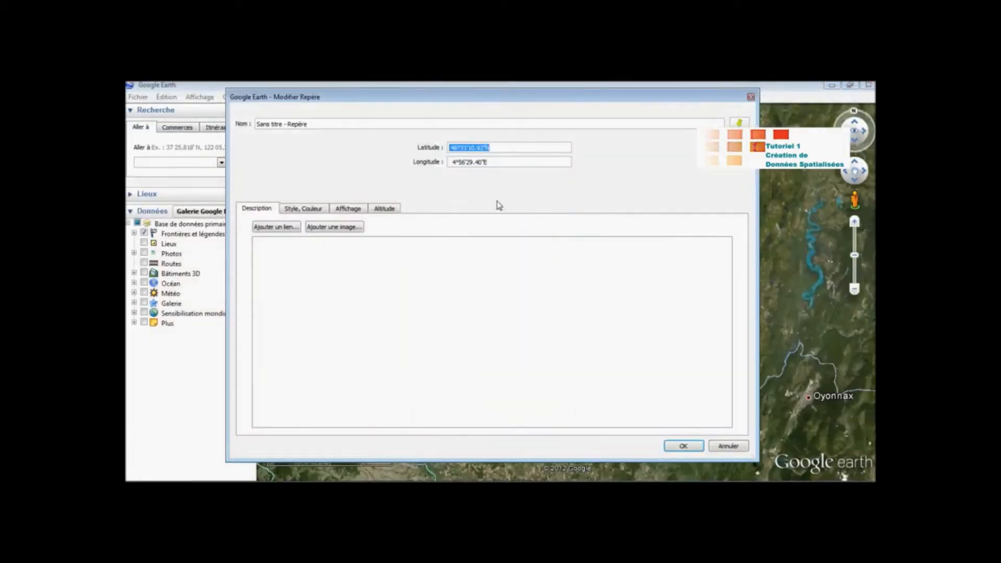
Transfer the same placemark's longitude to the converter as 4 56 29.40 E, and convert the coordinates to UTM
drag(487, 162, 445, 161)
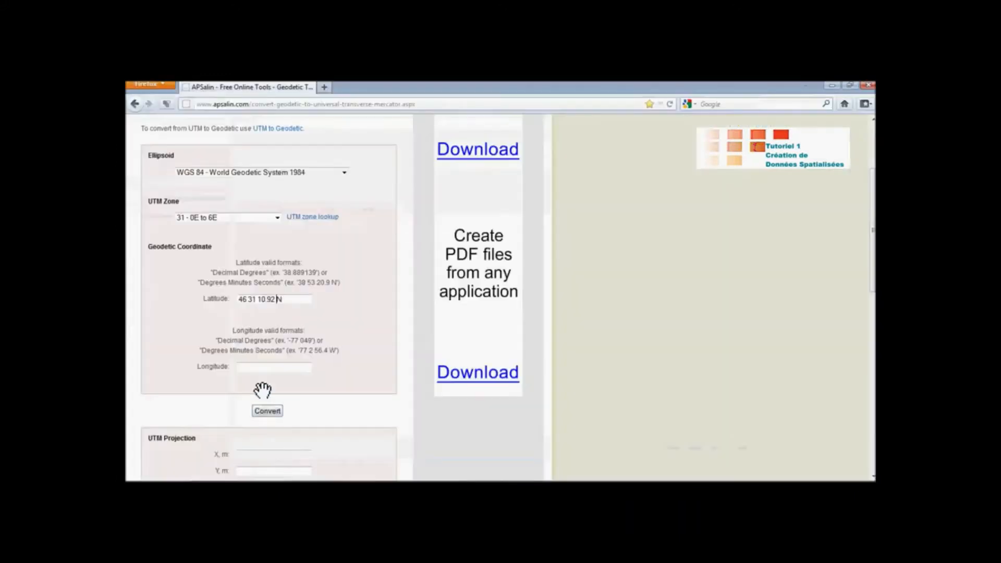
click(259, 369)
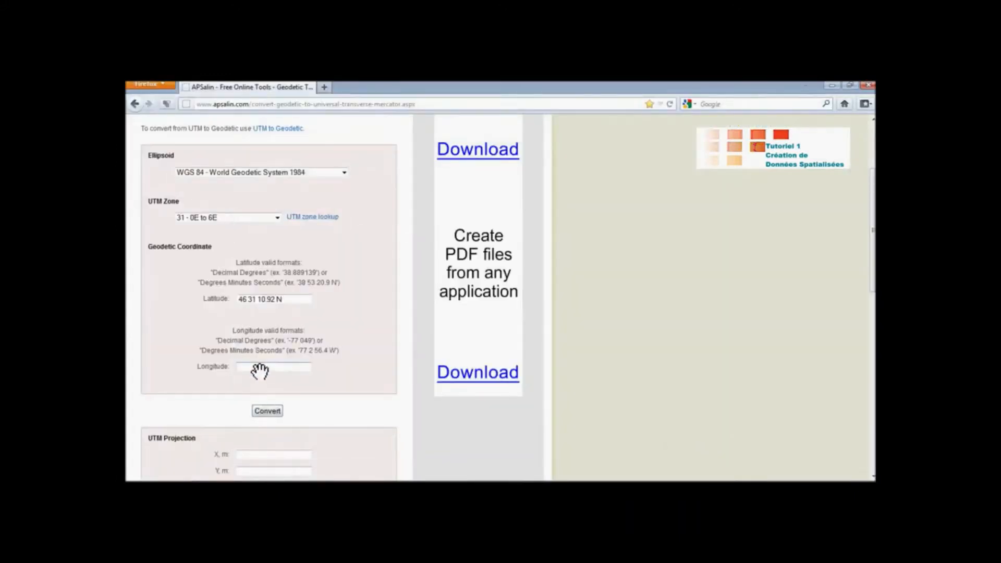
key(ctrl+v)
click(276, 367)
key(BackSpace)
click(268, 411)
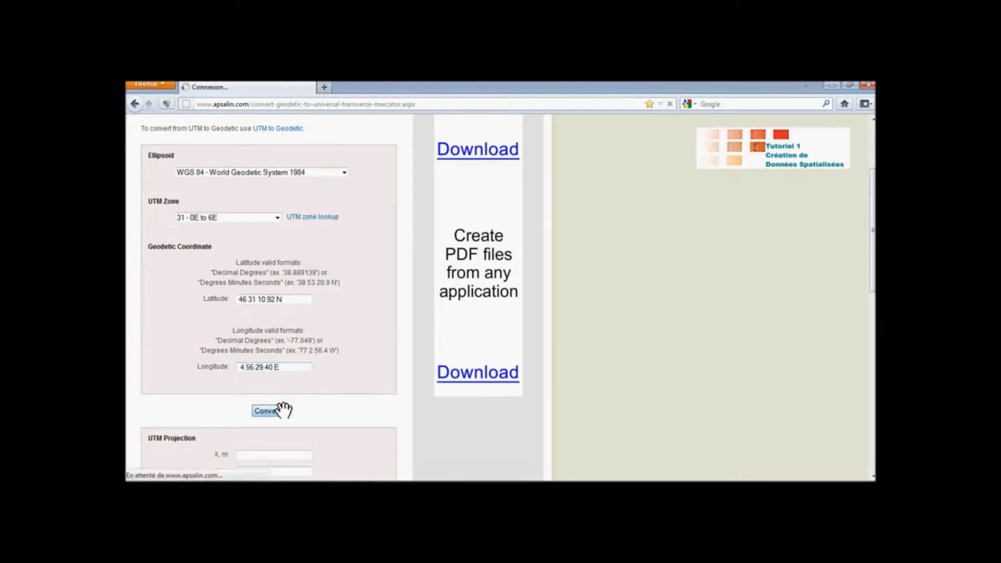
scroll(285, 401, down, 3)
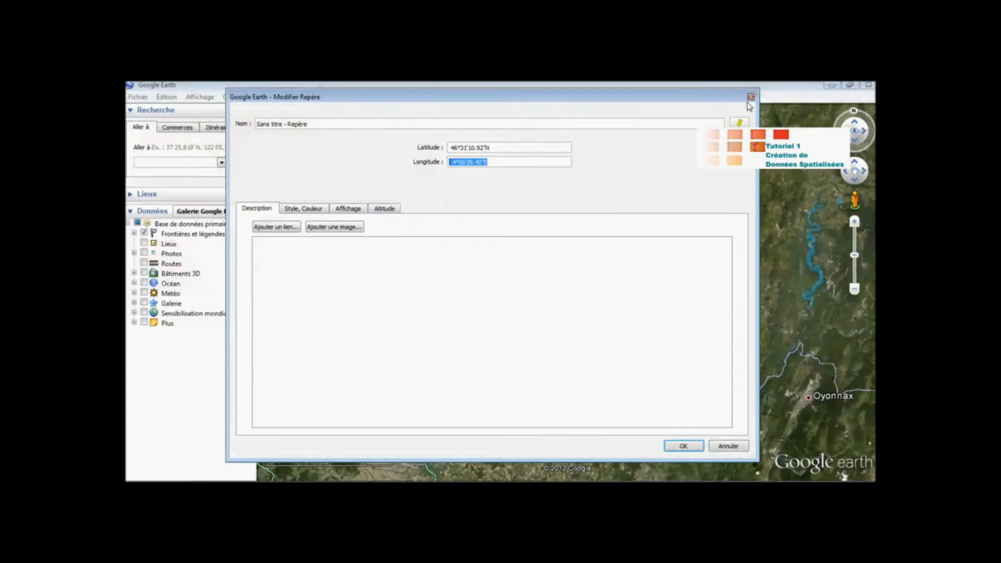
Switch to Google Earth, close the northern placemark's properties and view the placemarks around the whole Rhône-Alpes region
click(751, 97)
scroll(523, 250, down, 5)
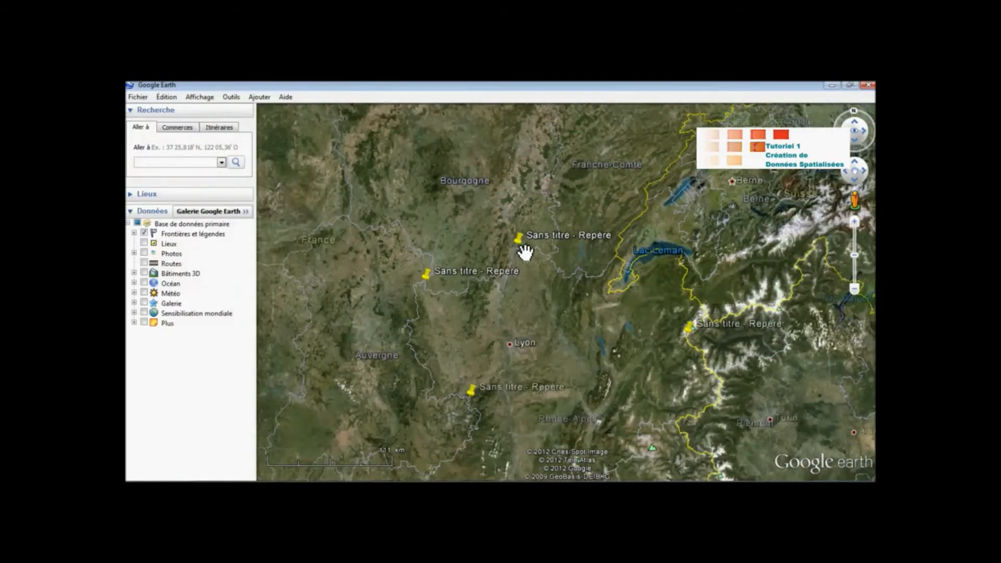
scroll(525, 253, down, 3)
scroll(524, 253, up, 1)
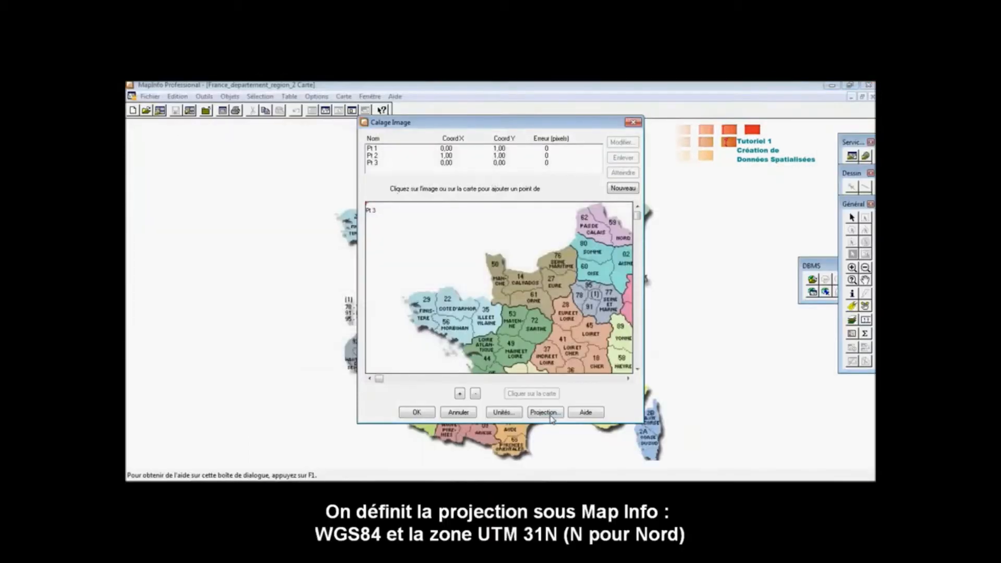
In MapInfo's image registration, set the projection to UTM Zone 31, hémisphère nord (WGS 84), with coordinate units in metres
click(545, 412)
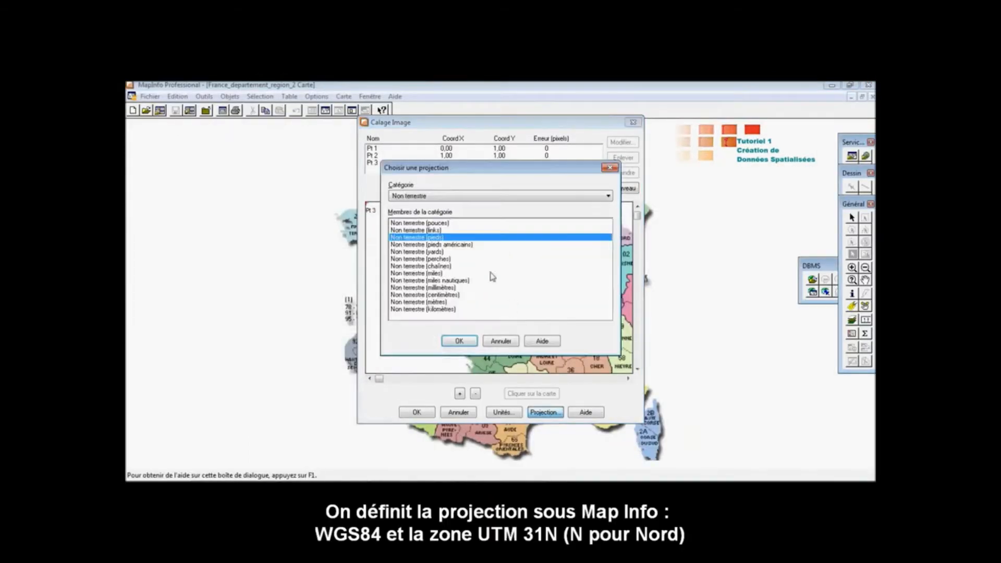
click(469, 196)
scroll(465, 315, down, 1)
scroll(465, 315, down, 20)
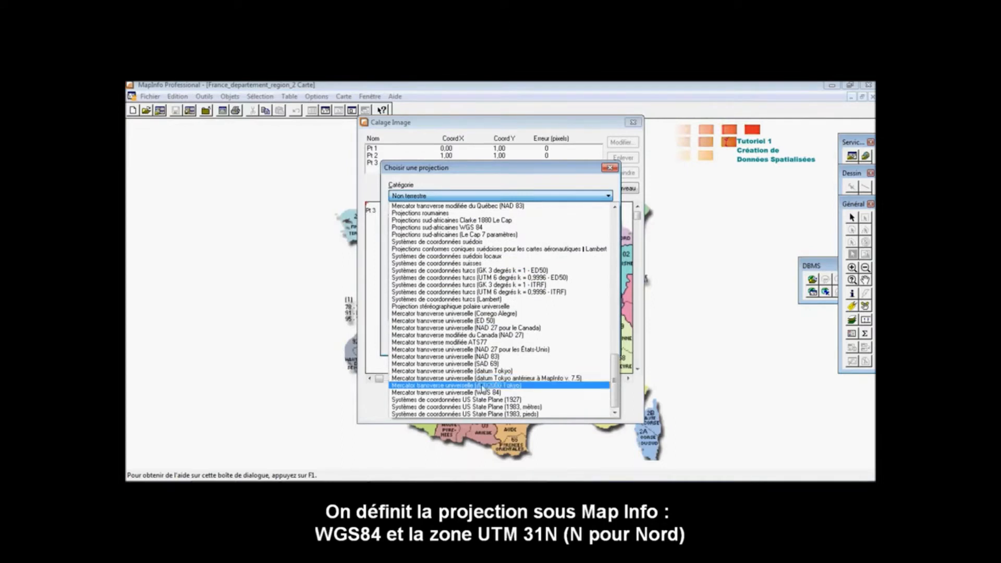
click(483, 392)
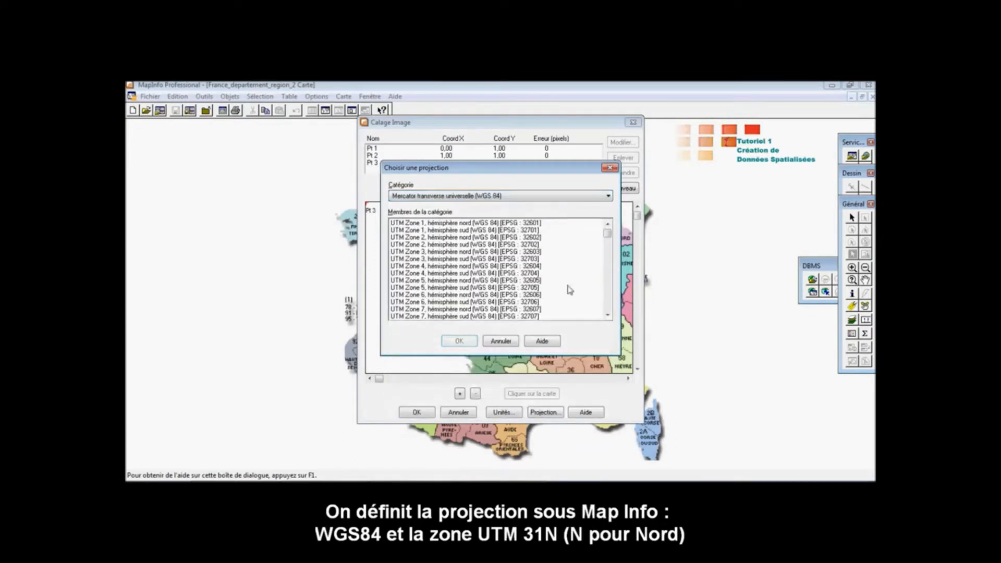
drag(610, 236, 599, 284)
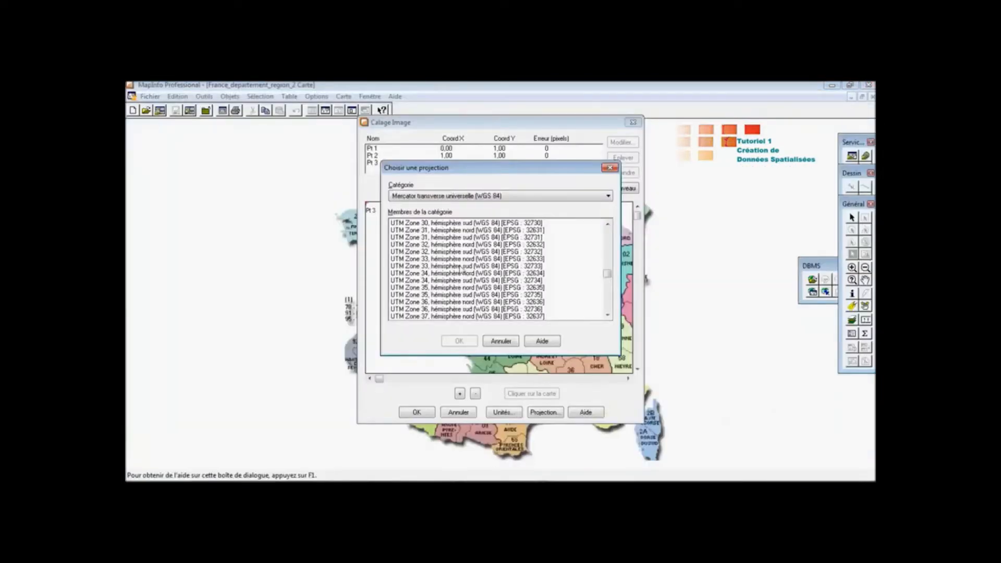
click(466, 231)
click(456, 340)
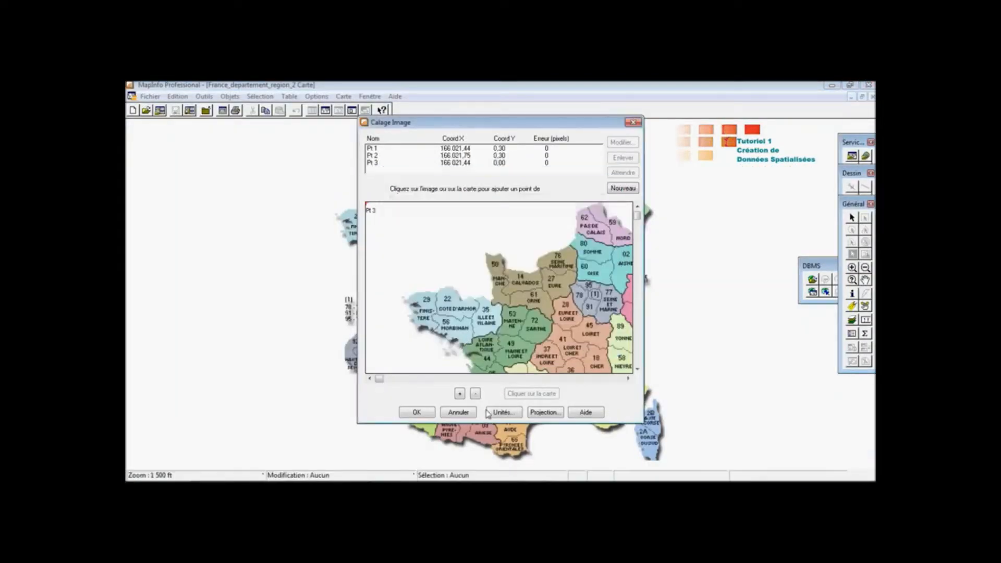
click(501, 412)
click(490, 260)
Clear the existing control points and place a new one on the raster at the northwest corner of department 01 Ain
click(628, 378)
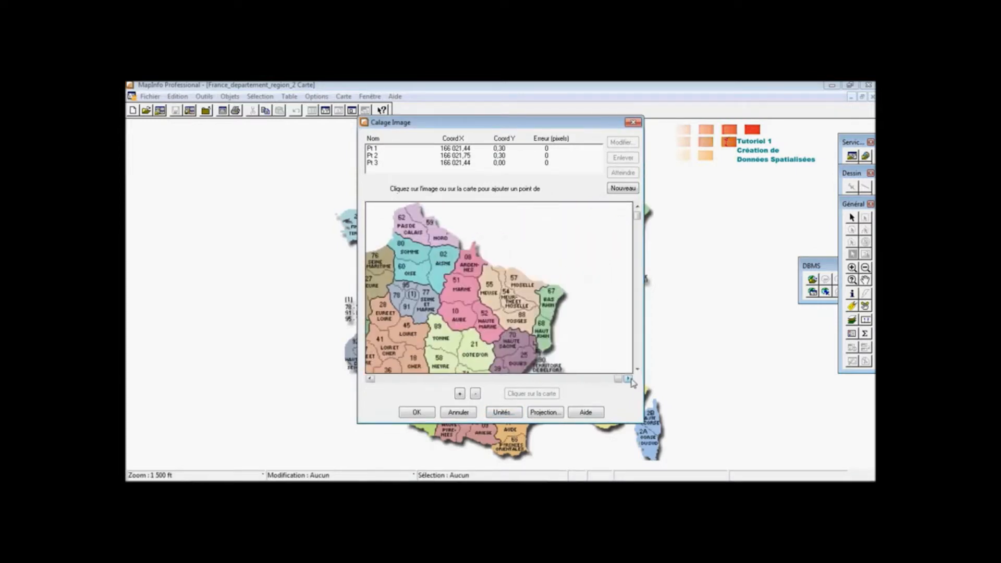
drag(640, 221, 640, 268)
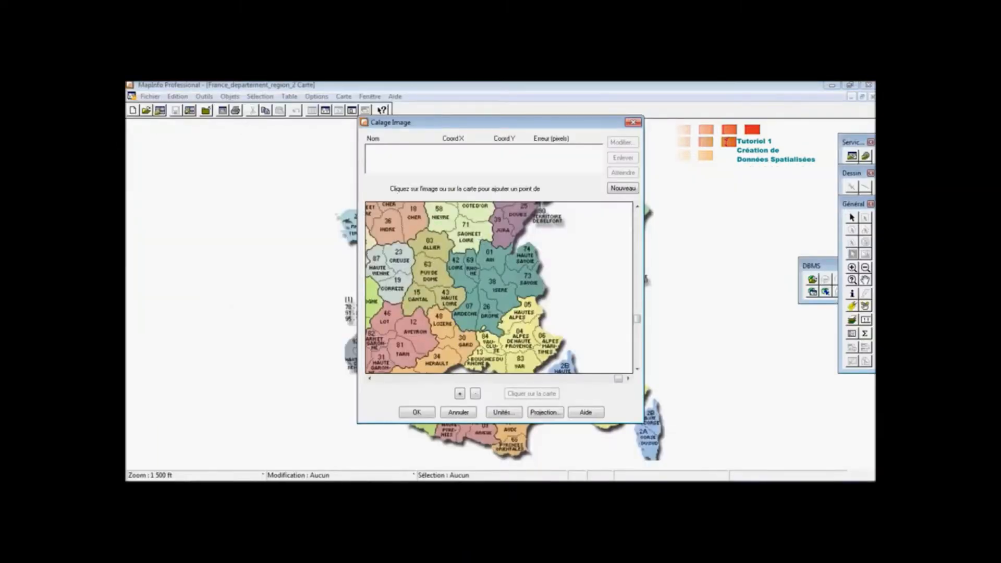
click(458, 394)
click(628, 379)
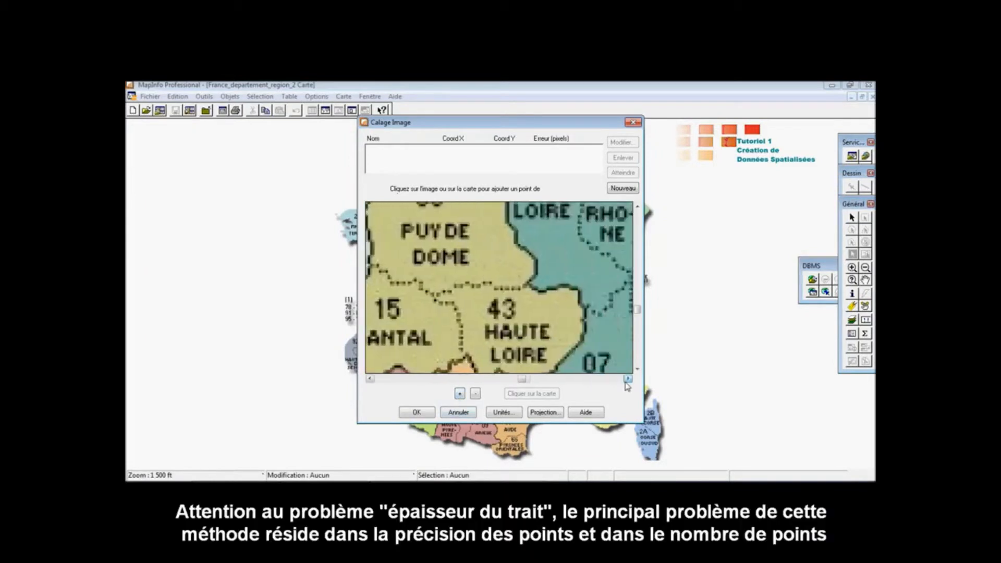
click(628, 378)
click(627, 379)
click(628, 379)
click(637, 207)
click(637, 207)
click(637, 207)
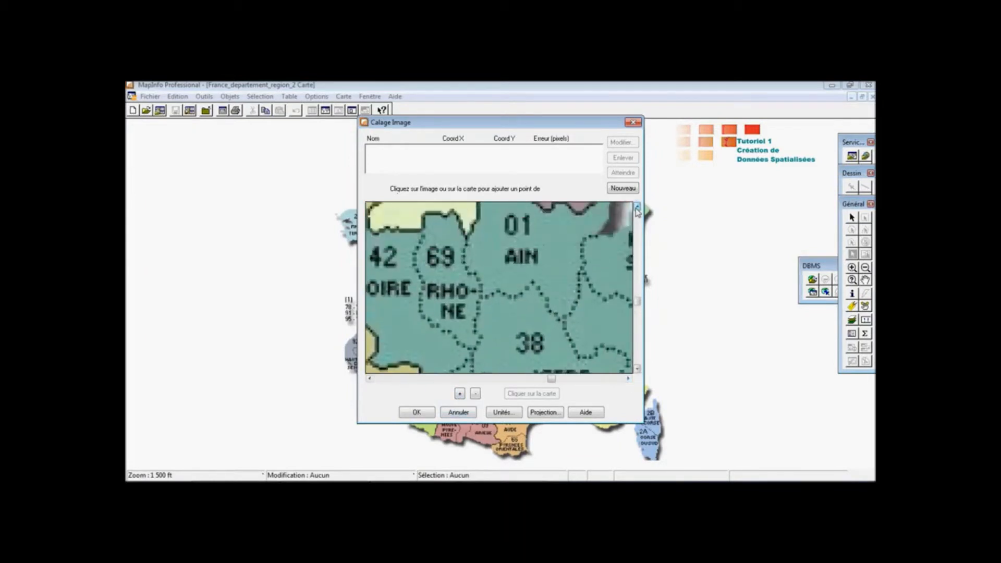
click(637, 207)
click(637, 207)
click(504, 251)
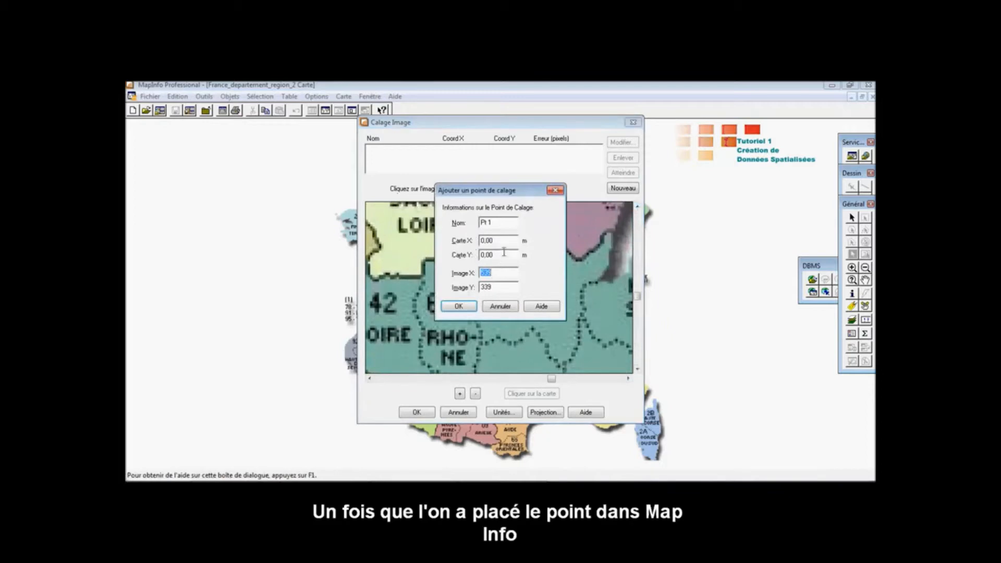
Set the control point's map coordinates to X 648919.6764 and Y 5153623.501, taken from the APSalin conversion
text(648919.6764)
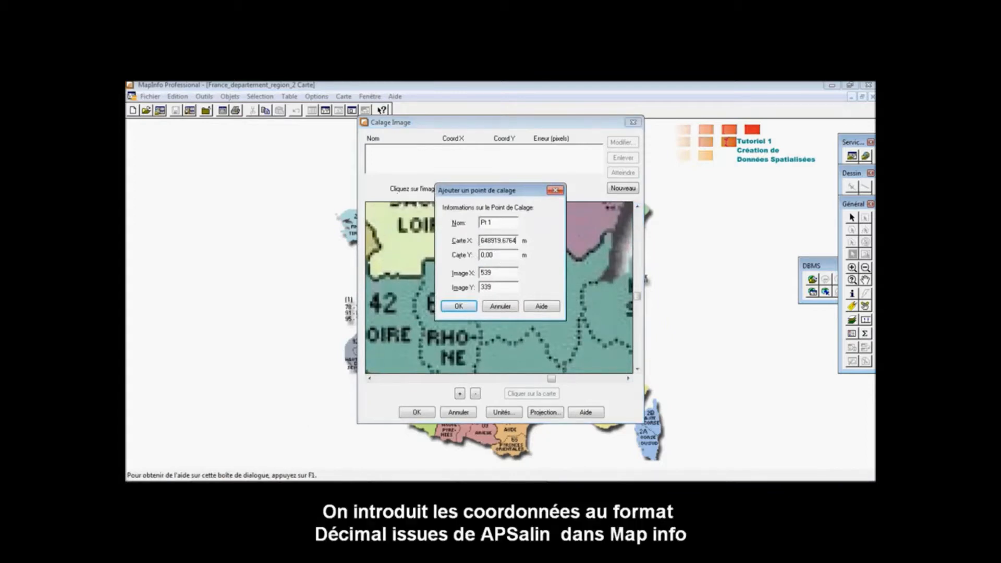
key(alt+Tab)
drag(307, 346, 215, 352)
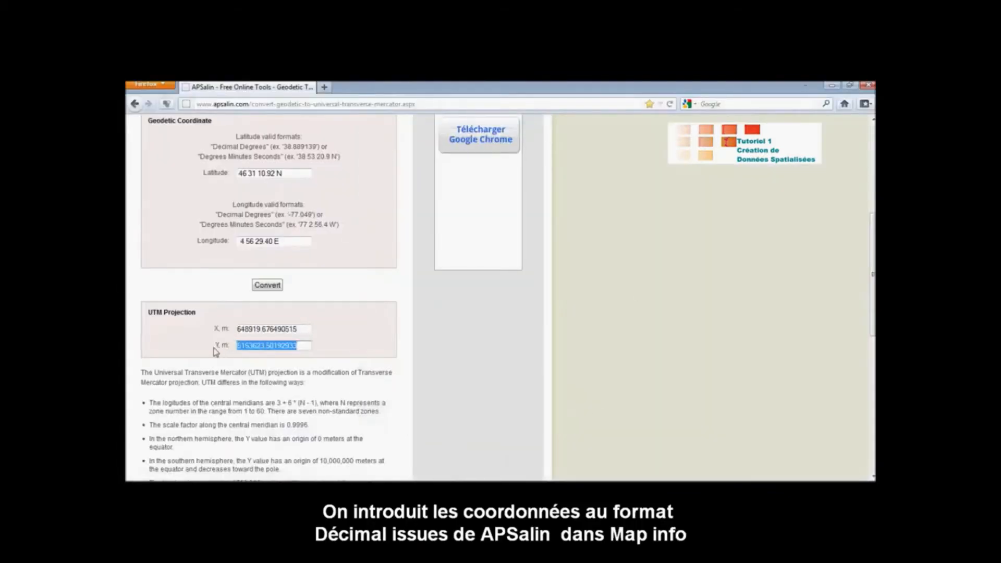
key(alt+Tab)
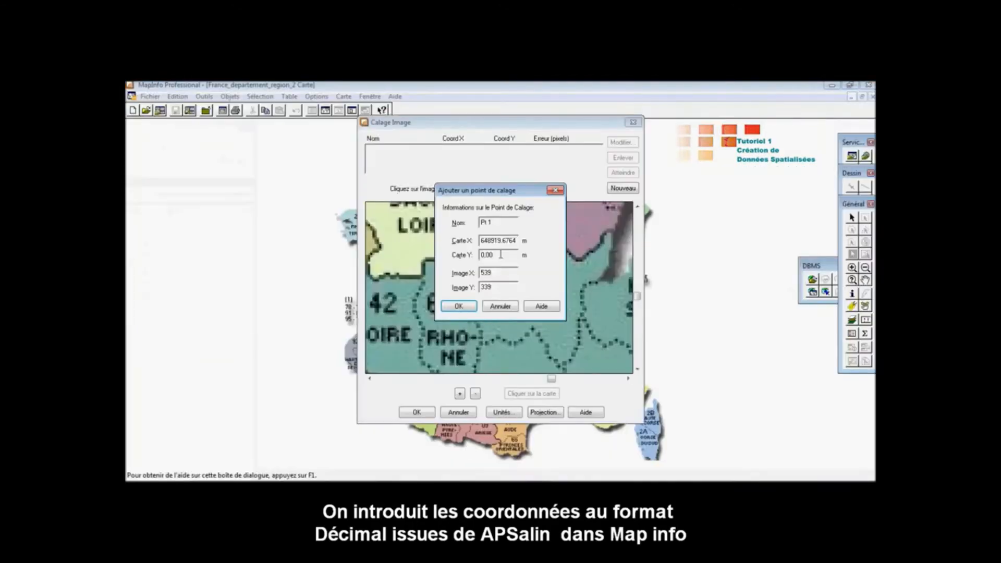
double_click(500, 254)
text(5153623.501)
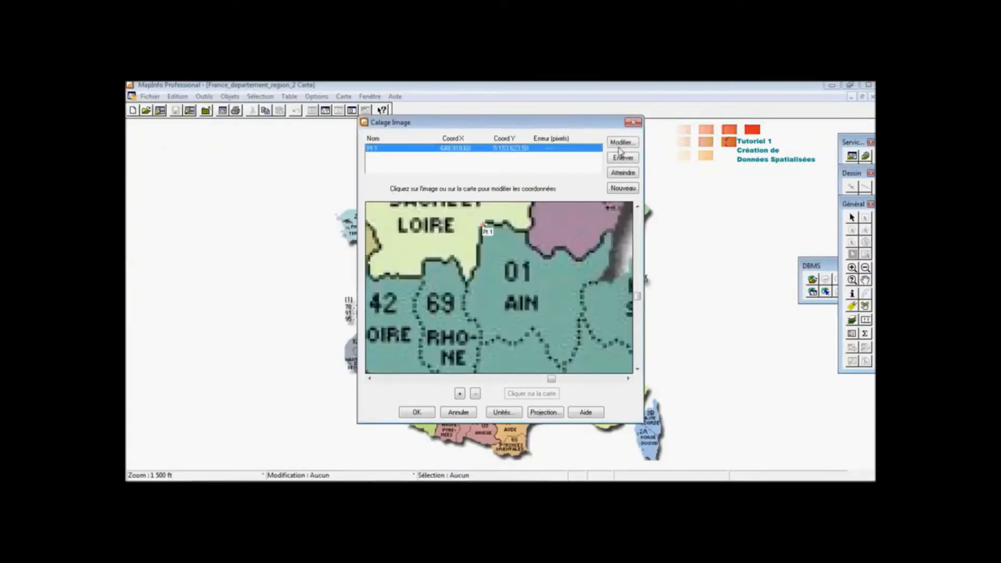
Create a second control point, and inspect the placemark northwest of Roanne in Google Earth as its reference location
click(622, 188)
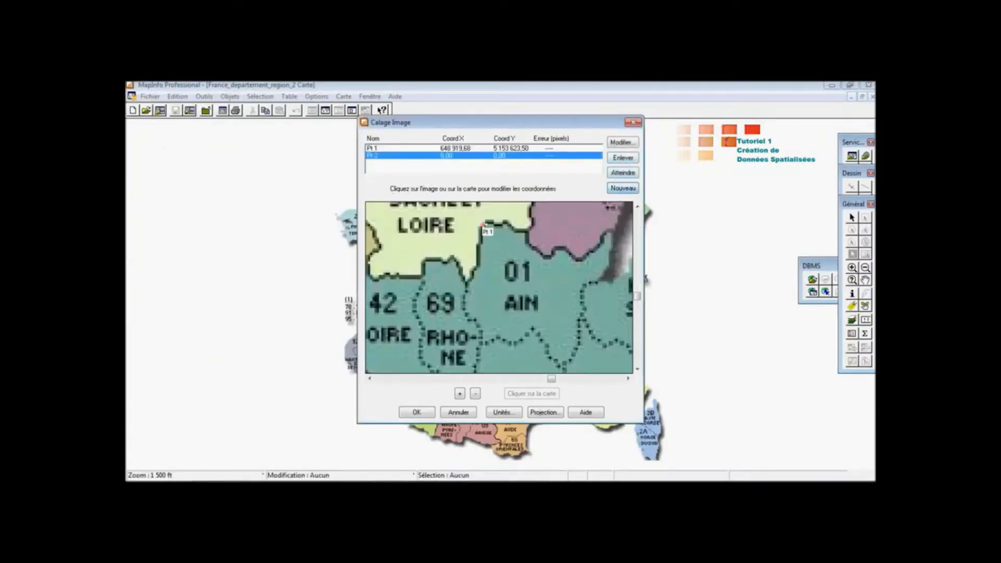
click(475, 394)
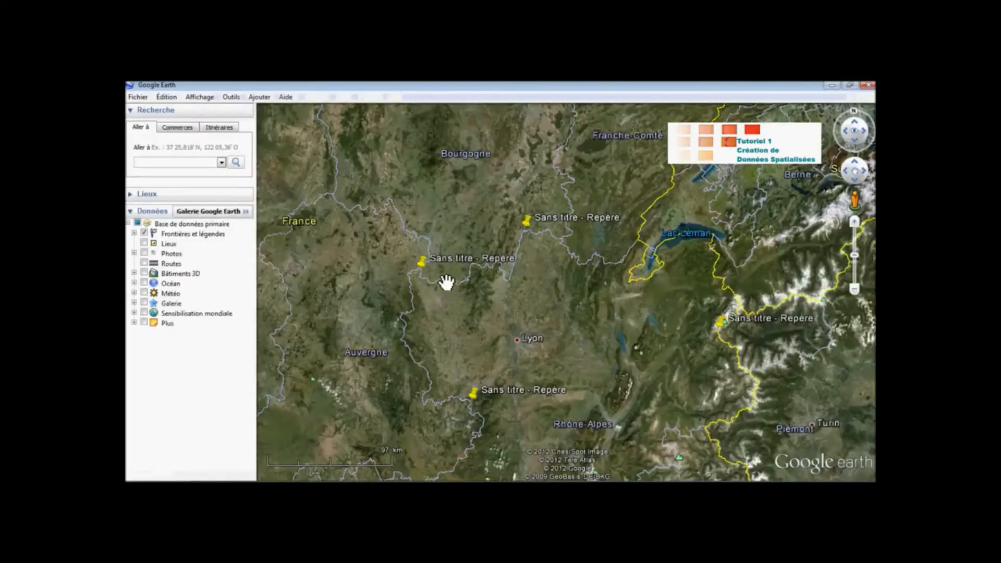
scroll(418, 279, up, 5)
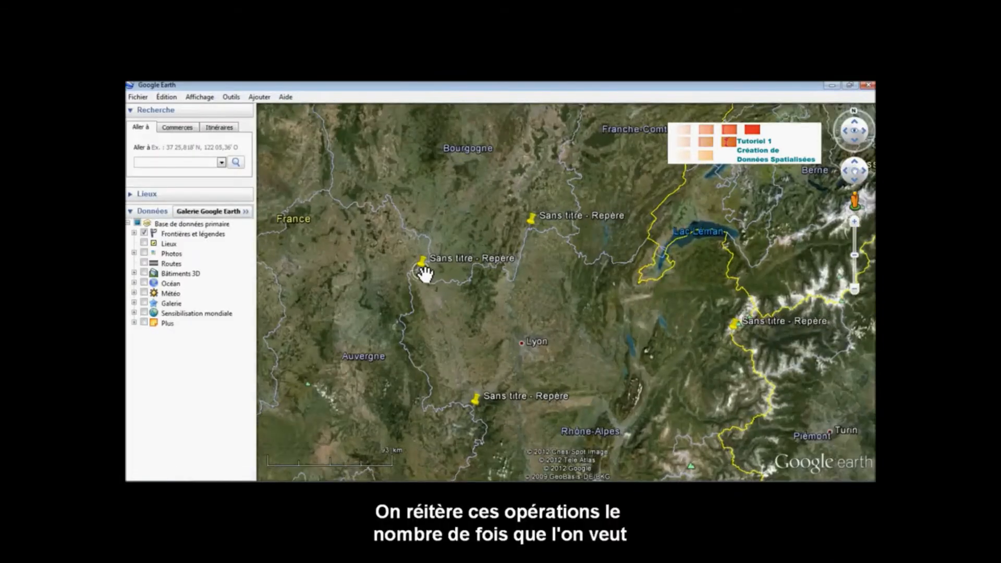
scroll(420, 284, up, 5)
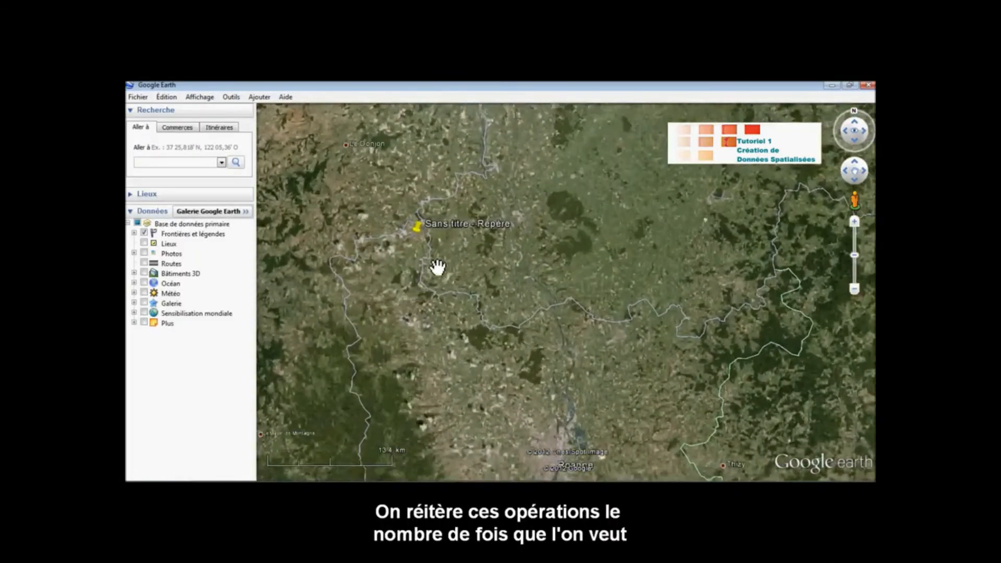
scroll(426, 247, up, 2)
scroll(426, 247, down, 3)
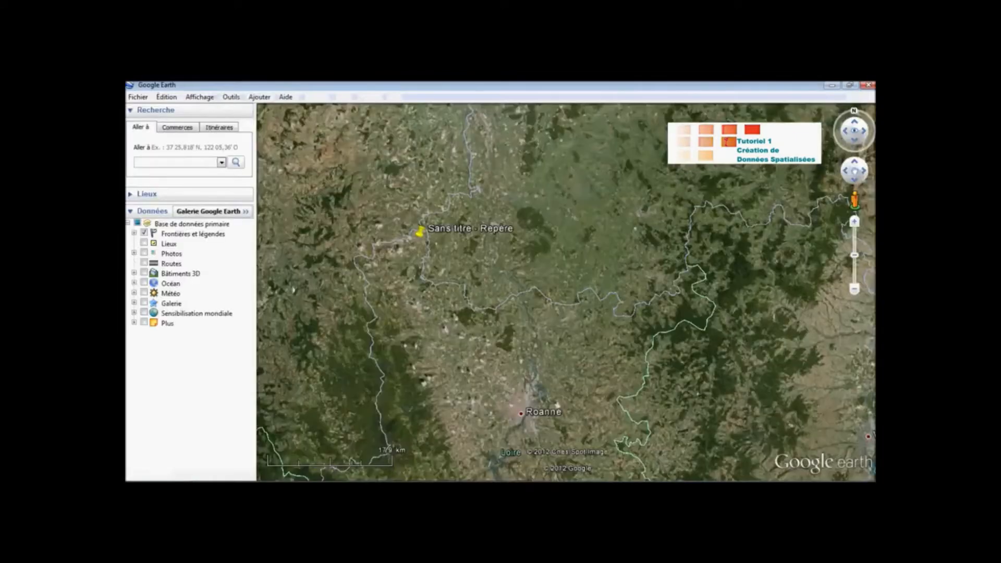
scroll(574, 334, down, 5)
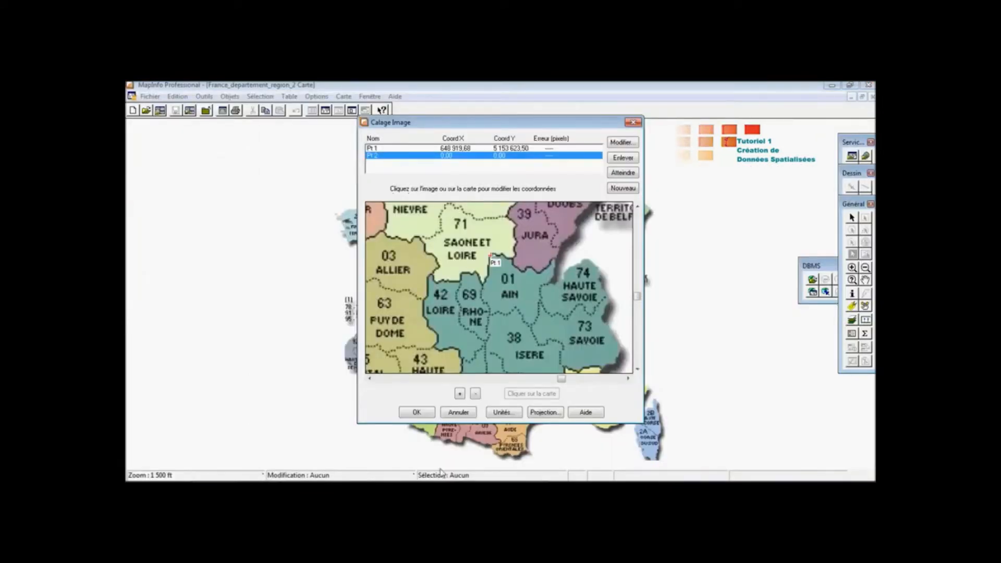
Place control point Pt 2 on the raster at the northwest corner of department 42 Loire and open its coordinates for editing
click(459, 393)
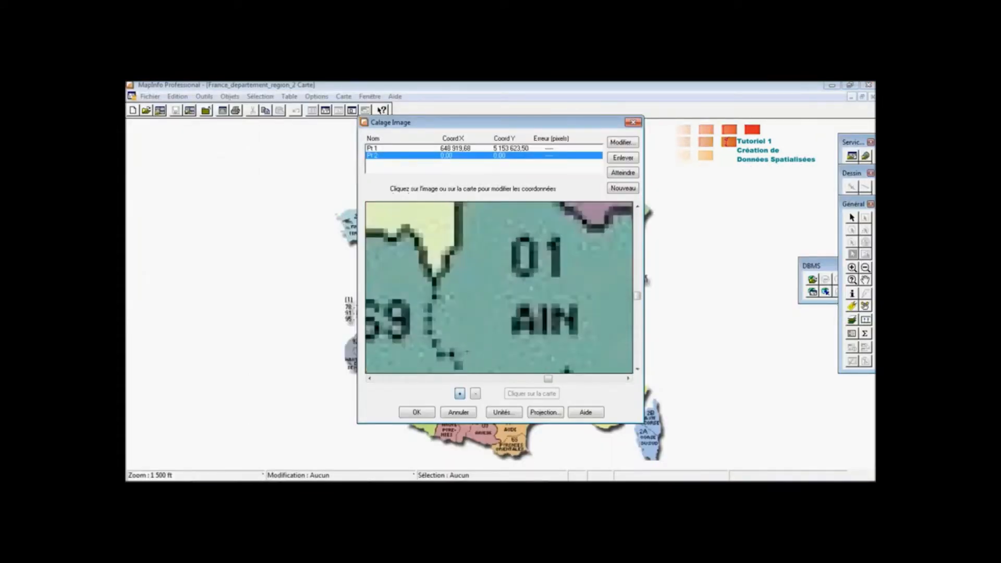
click(370, 379)
click(370, 379)
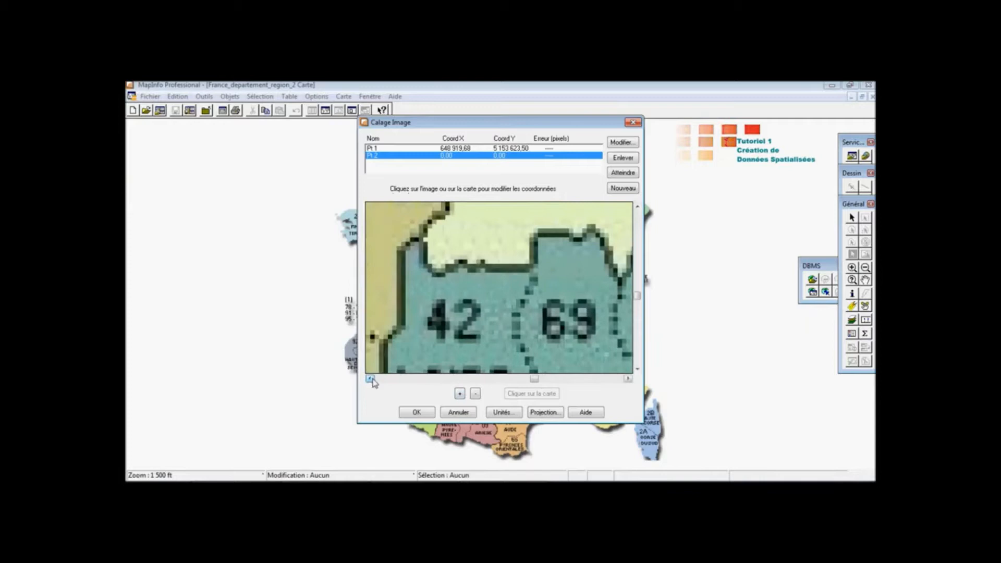
click(475, 393)
click(474, 393)
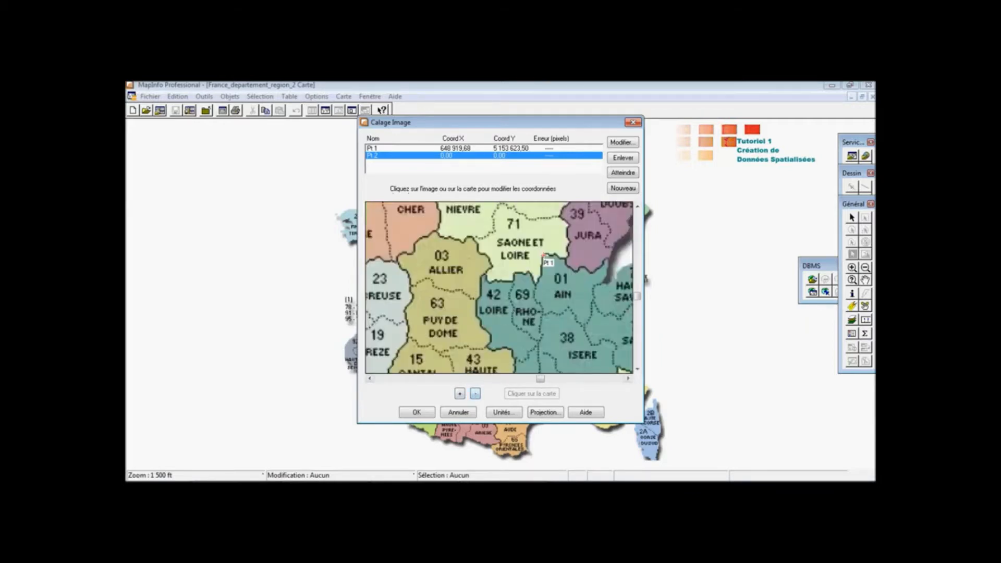
click(485, 281)
drag(495, 243, 461, 247)
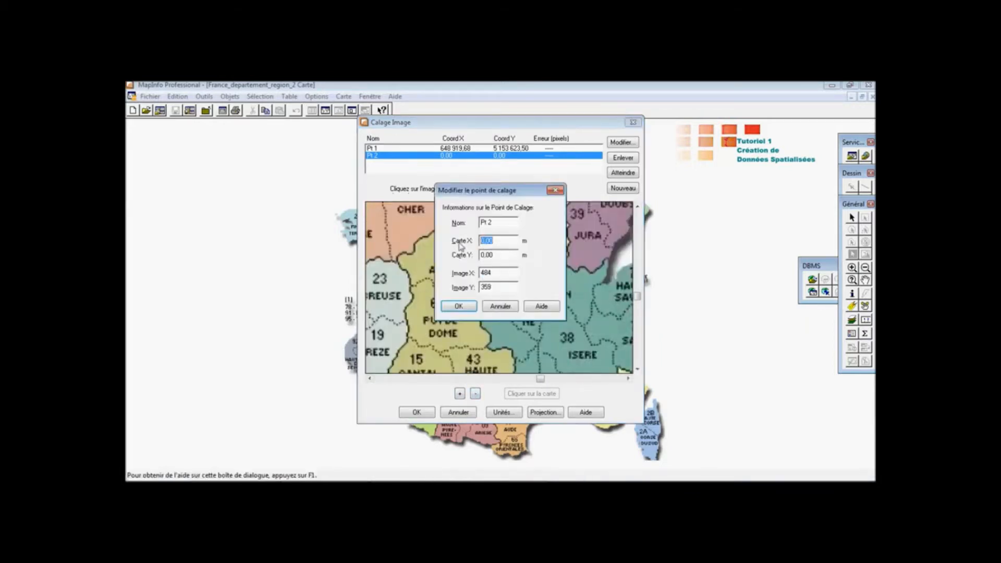
Copy the latitude 46°15'40.33"N of the Google Earth placemark northwest of Roanne into the APSalin converter's latitude
key(alt+Tab)
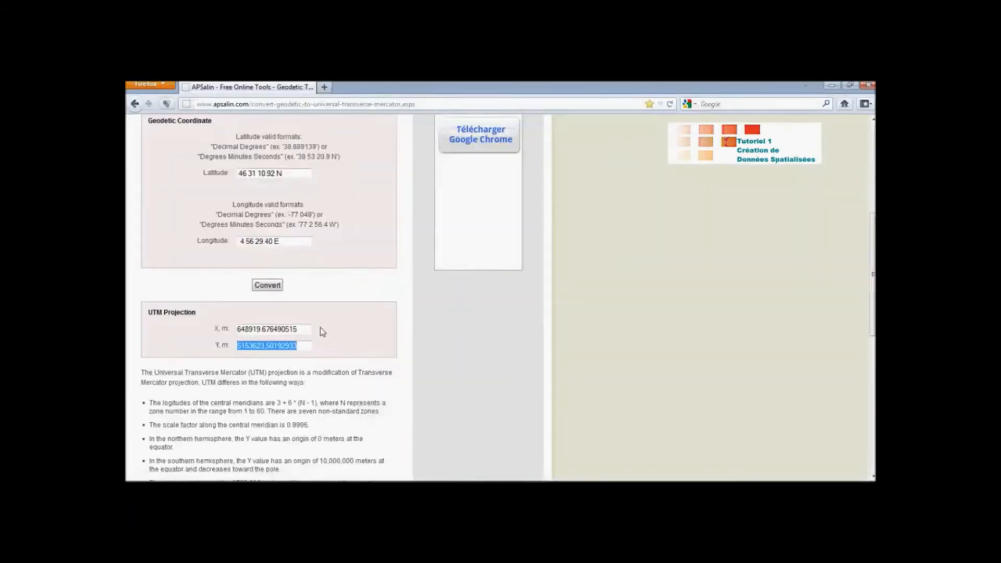
key(alt+Tab)
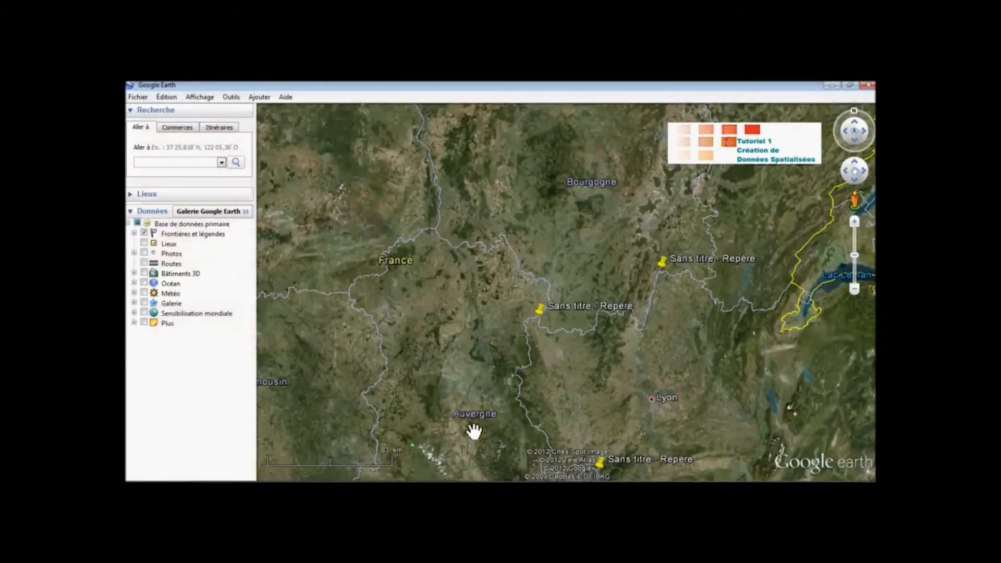
right_click(540, 309)
click(566, 446)
drag(489, 148, 458, 149)
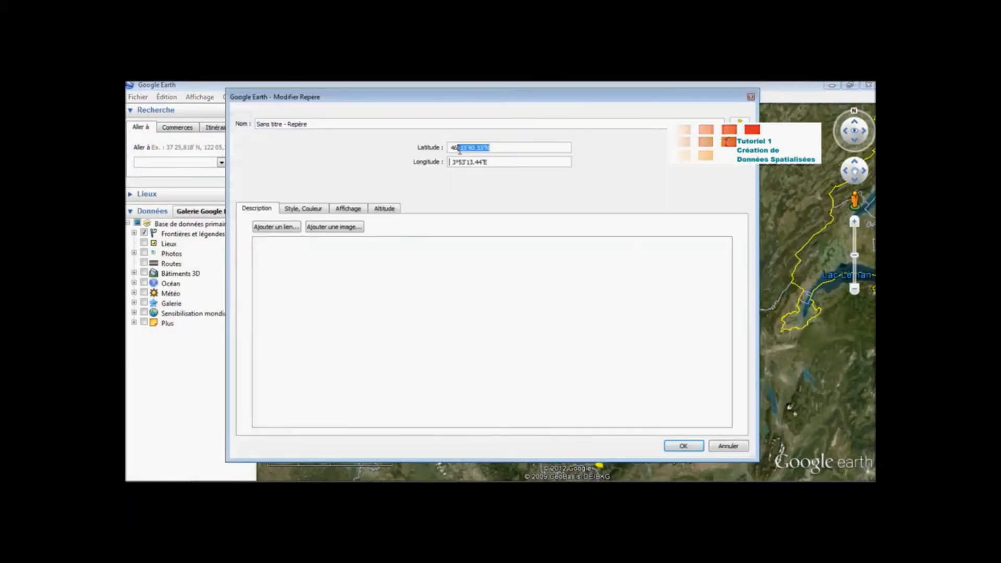
key(alt+Tab)
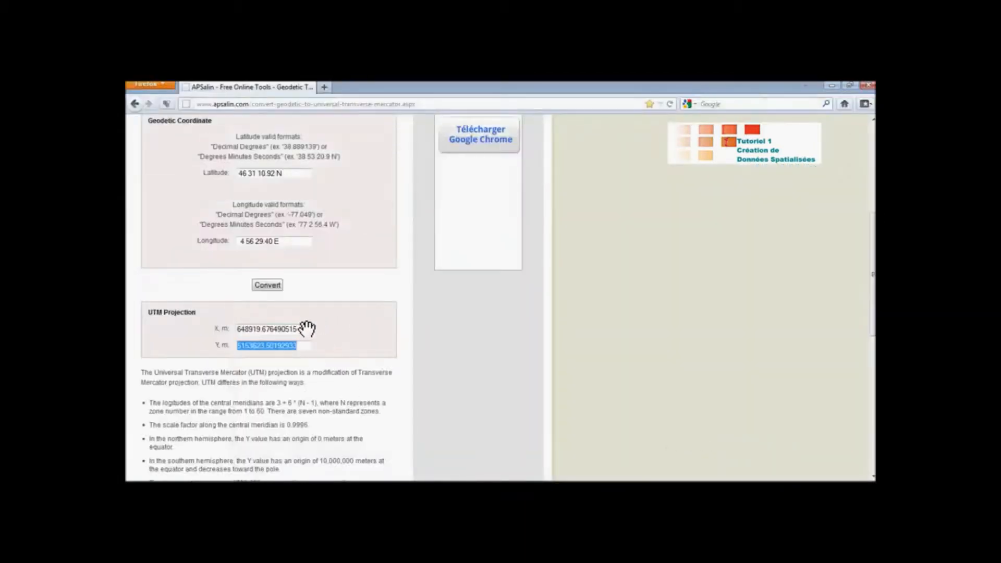
scroll(305, 291, up, 3)
drag(292, 236, 224, 237)
key(ctrl+v)
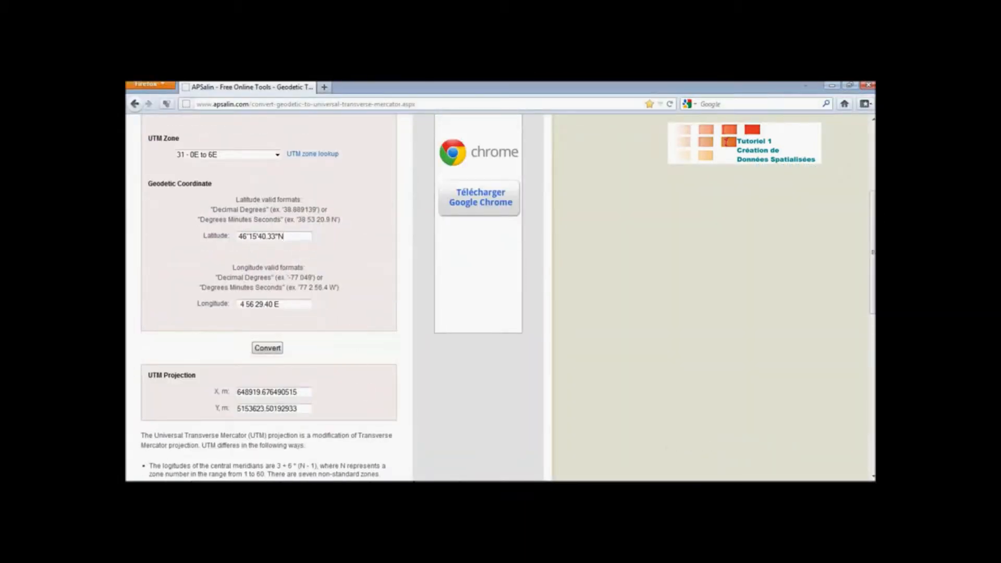
Copy the same placemark's longitude 3°53'13.44"E from Google Earth into the APSalin converter's longitude
key(alt+Tab)
key(alt+Tab)
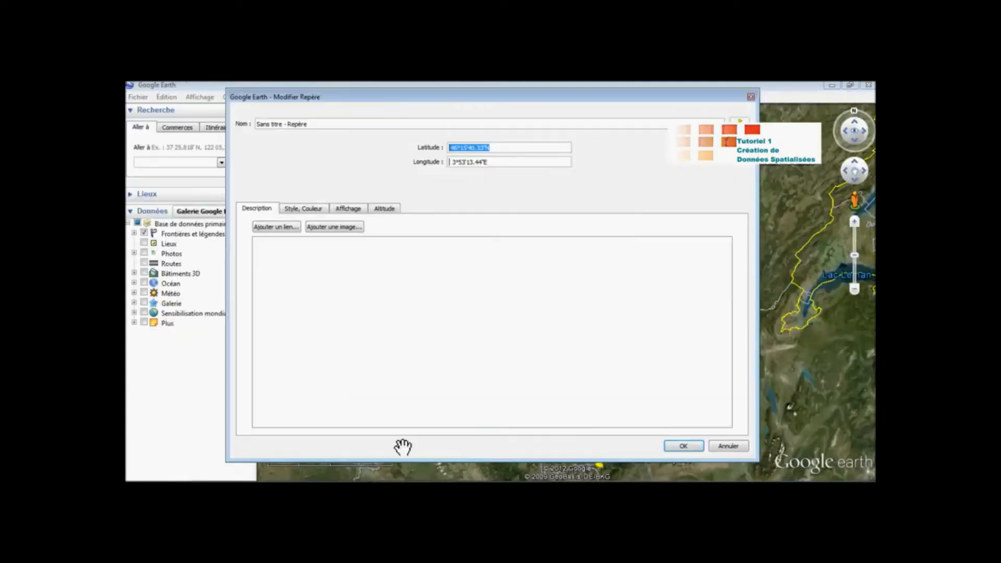
drag(488, 162, 448, 163)
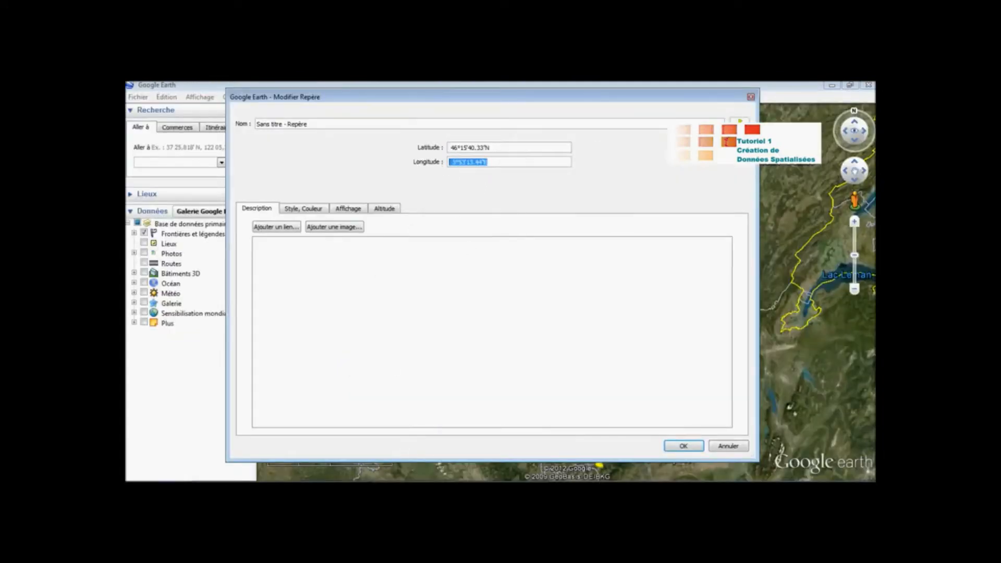
key(alt+Tab)
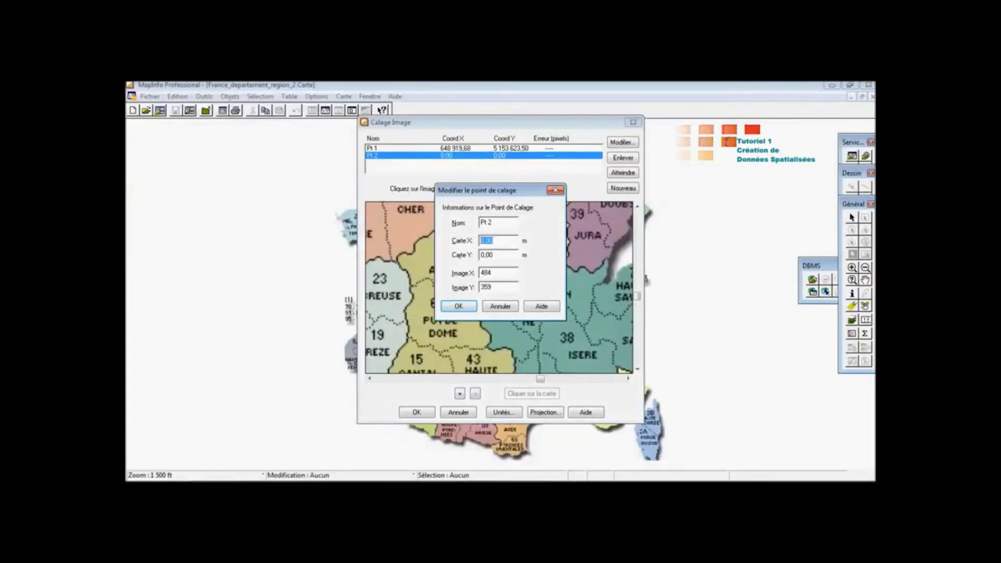
key(alt+Tab)
drag(310, 305, 218, 308)
text(3°53'13.44"E)
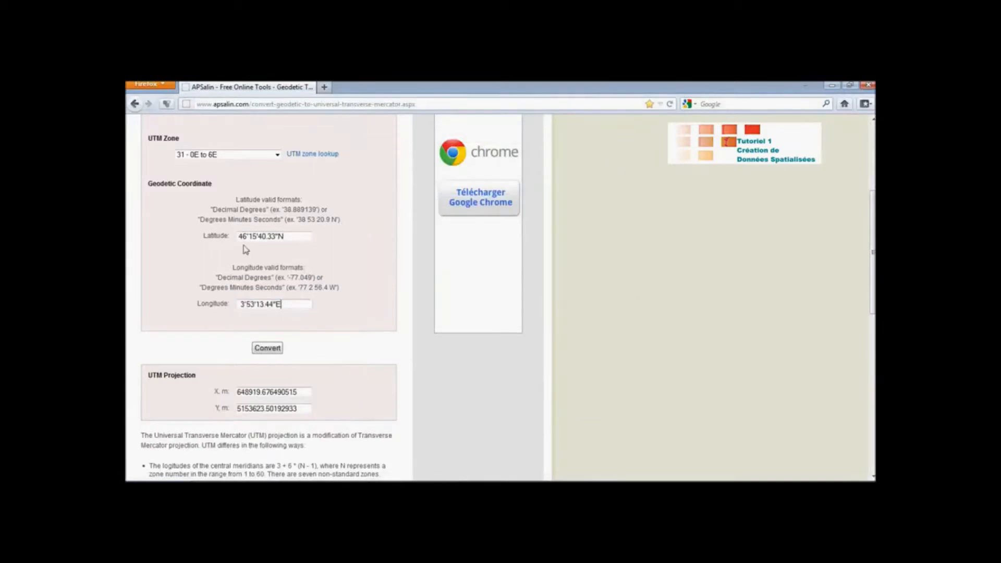
Reformat the coordinates as 46 15 40.33 N and 3 53 13.44 E without symbols, and convert them to UTM
click(248, 238)
click(257, 237)
key(BackSpace)
click(247, 305)
key(BackSpace)
click(255, 305)
key(BackSpace)
click(276, 305)
click(267, 348)
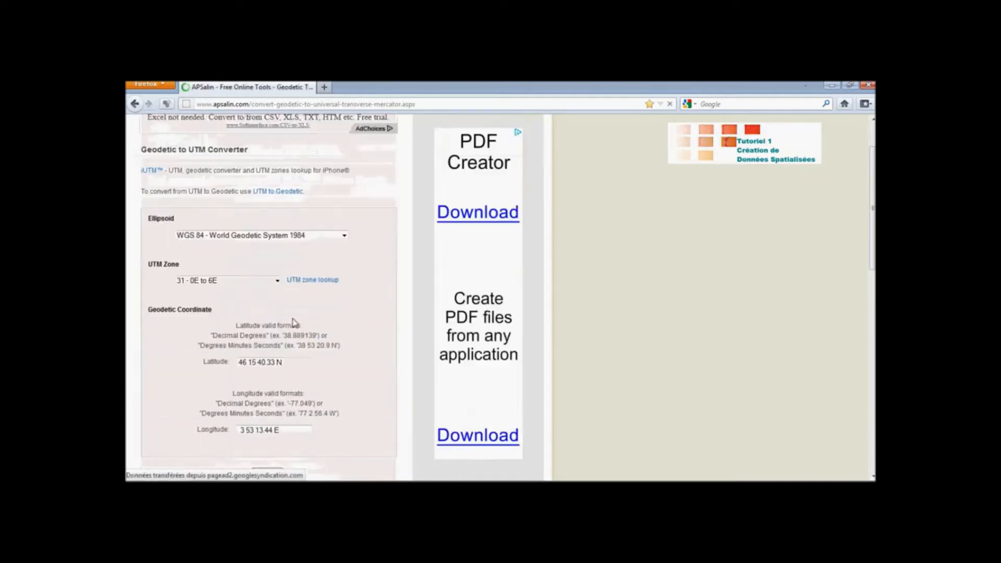
Set Pt 2's map coordinates in MapInfo to X 568363.5768 and Y 5123451.95, copied from the APSalin UTM result
drag(310, 267, 223, 275)
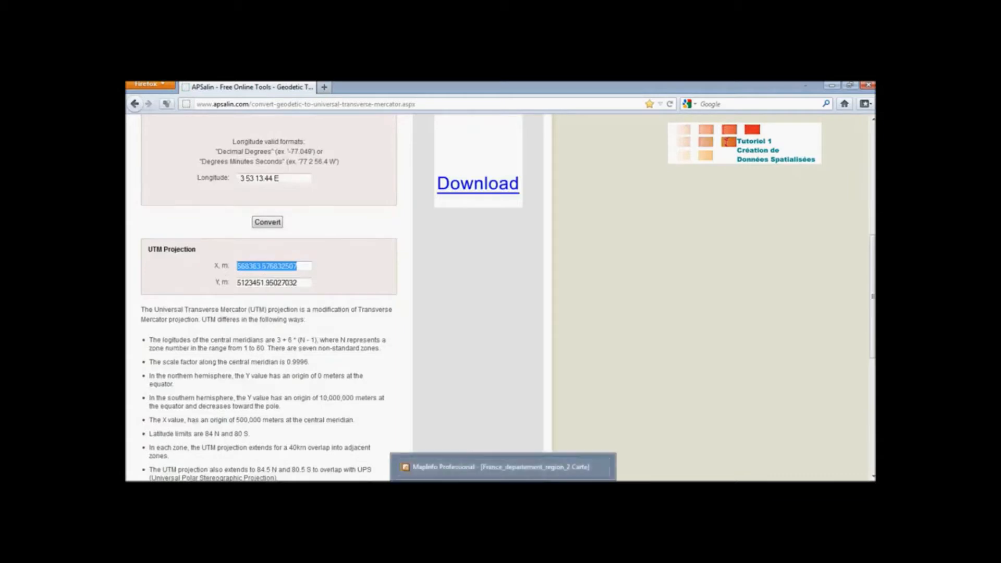
click(503, 489)
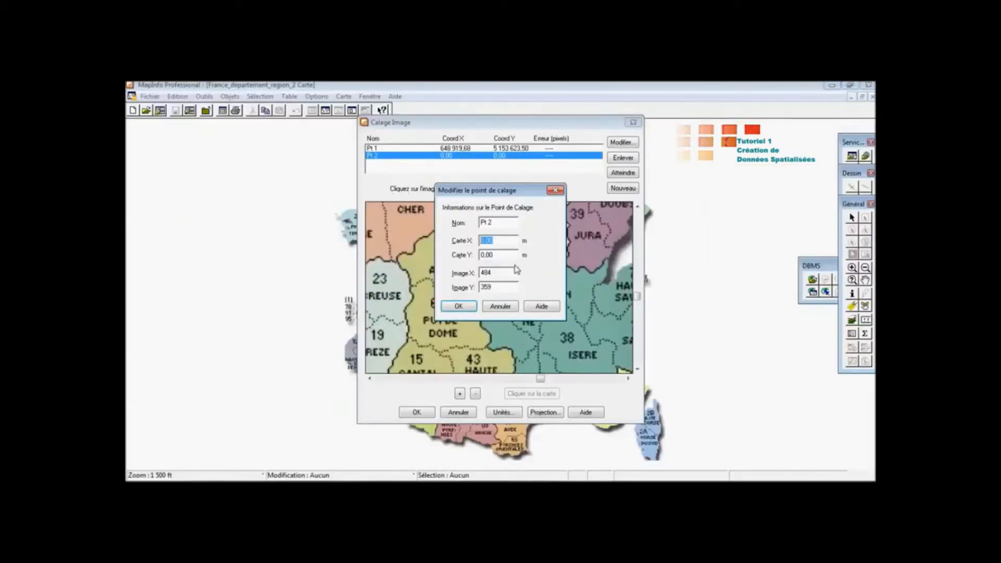
text(568363.576832507)
click(330, 487)
drag(305, 282, 214, 285)
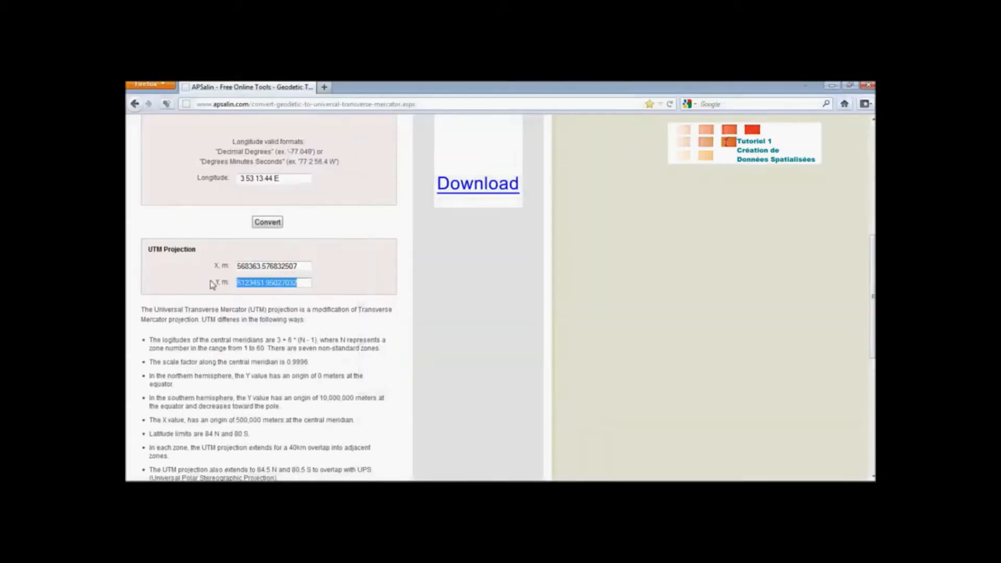
click(443, 488)
double_click(500, 257)
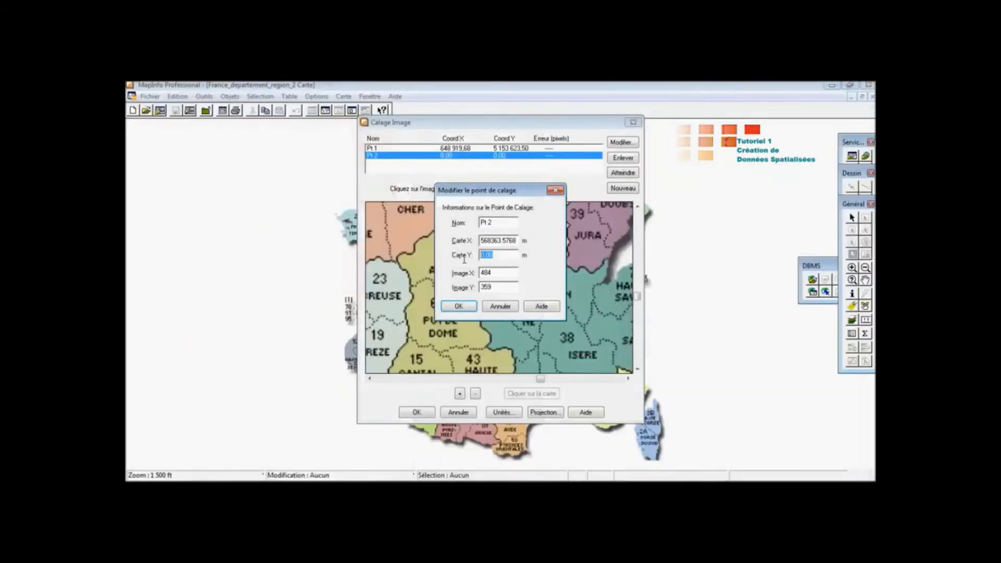
key(ctrl+v)
click(465, 310)
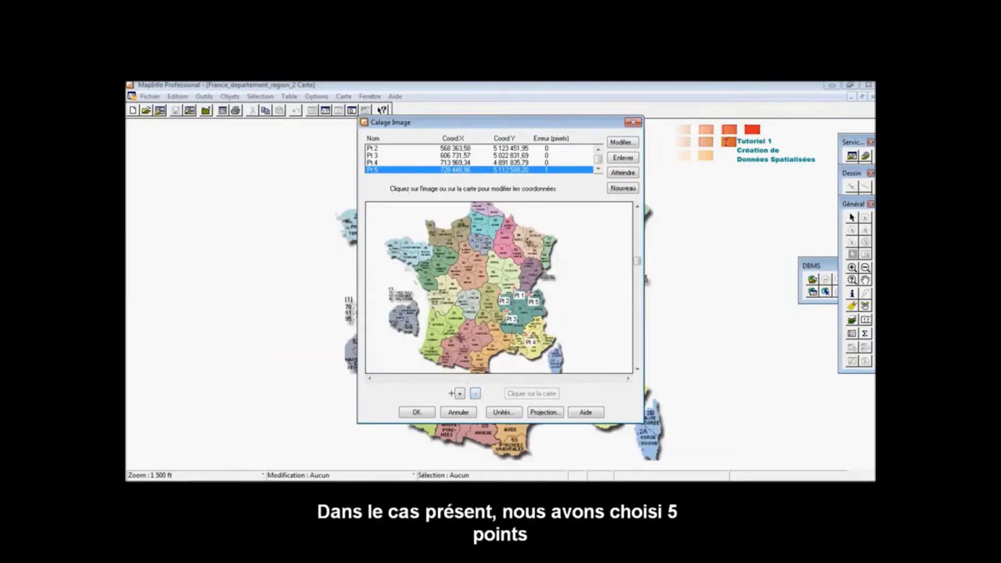
Accept the image registration with its five control points and redisplay the France map
click(427, 412)
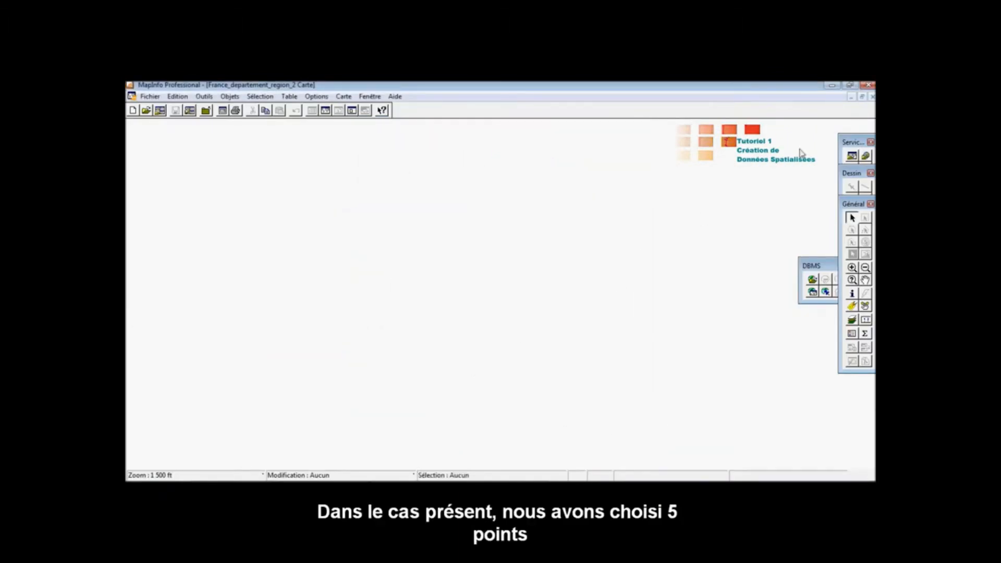
click(861, 97)
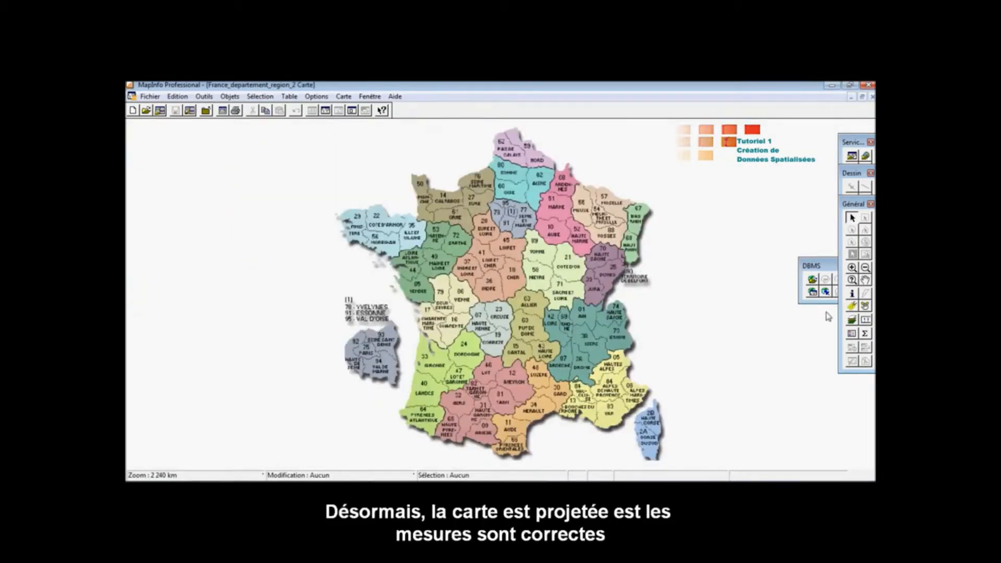
Measure a distance across the Rhône-Alpes region with MapInfo's ruler, moving the distance window clear of the area
click(866, 306)
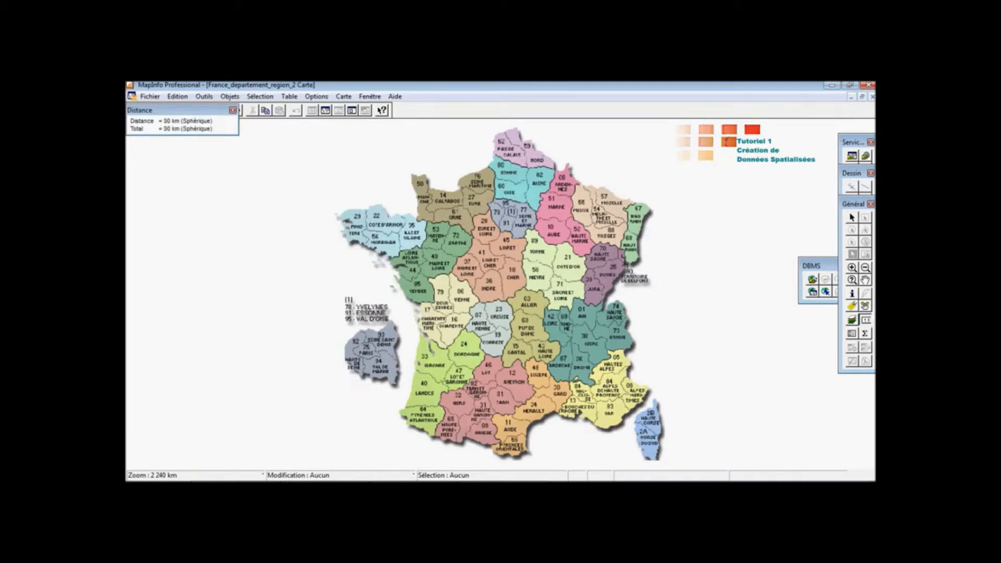
click(453, 270)
drag(198, 110, 620, 225)
click(490, 260)
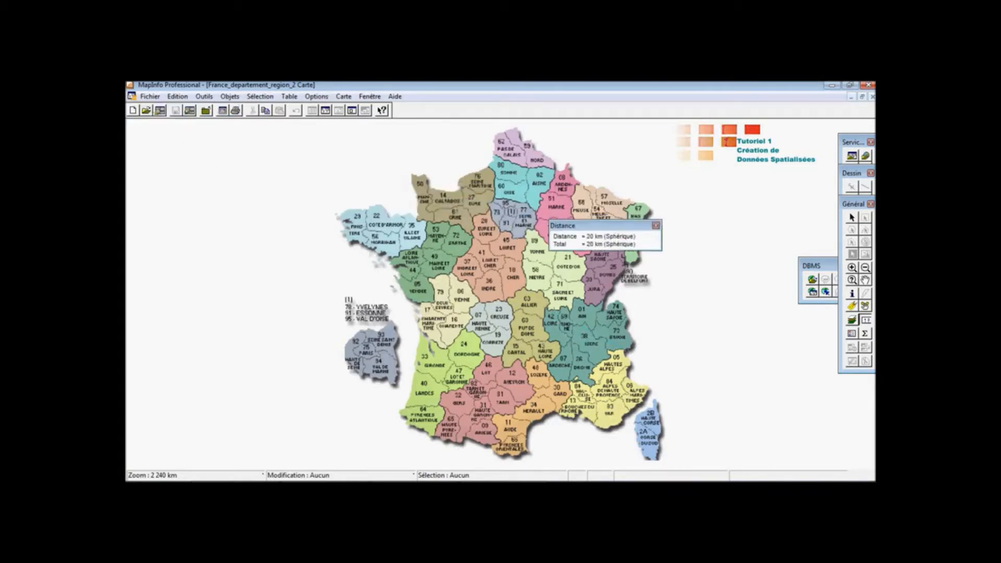
click(604, 349)
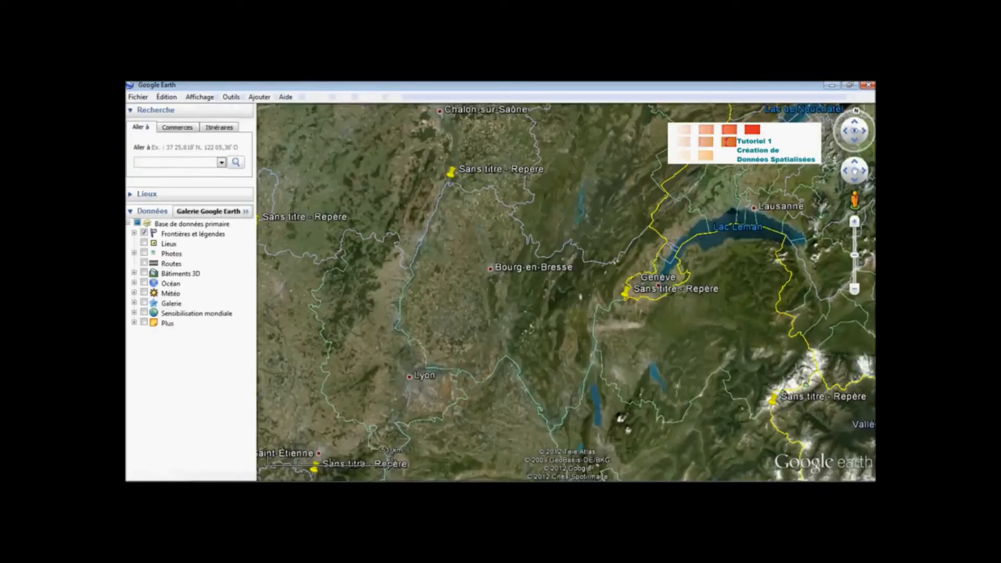
Switch to Google Earth and display its toolbar, with the Rhône-Alpes placemarks in view
scroll(502, 332, down, 5)
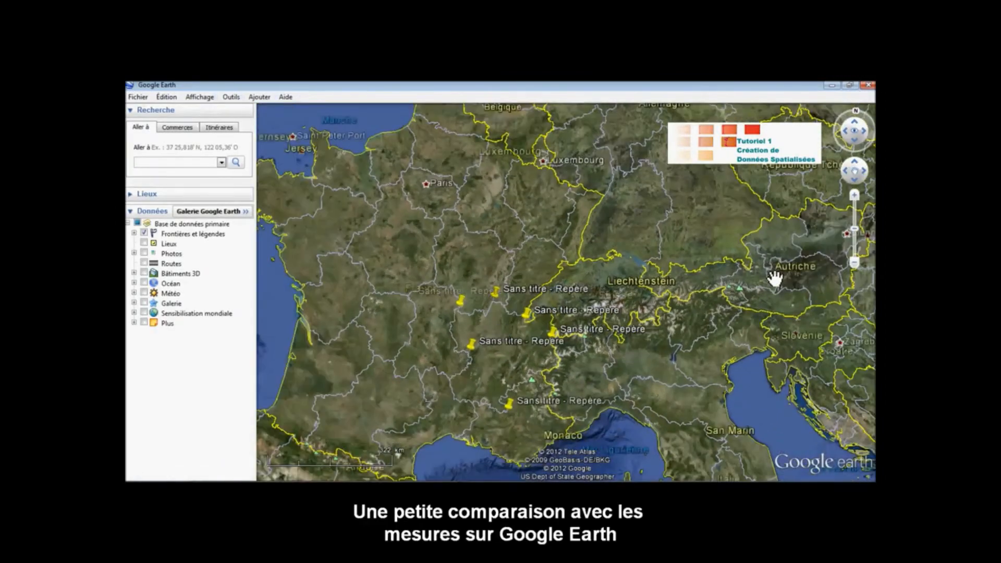
scroll(591, 310, up, 2)
click(232, 97)
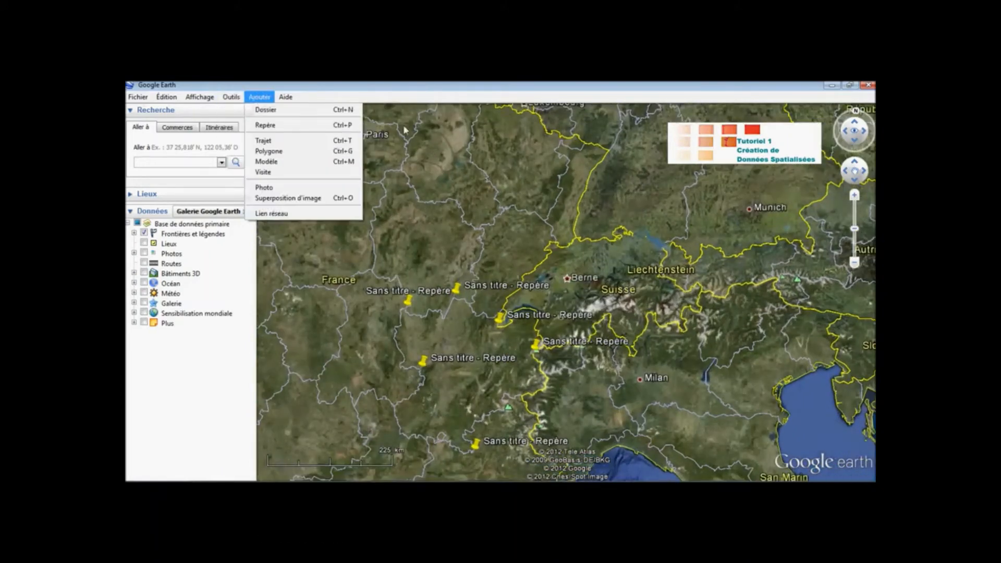
click(440, 213)
click(232, 99)
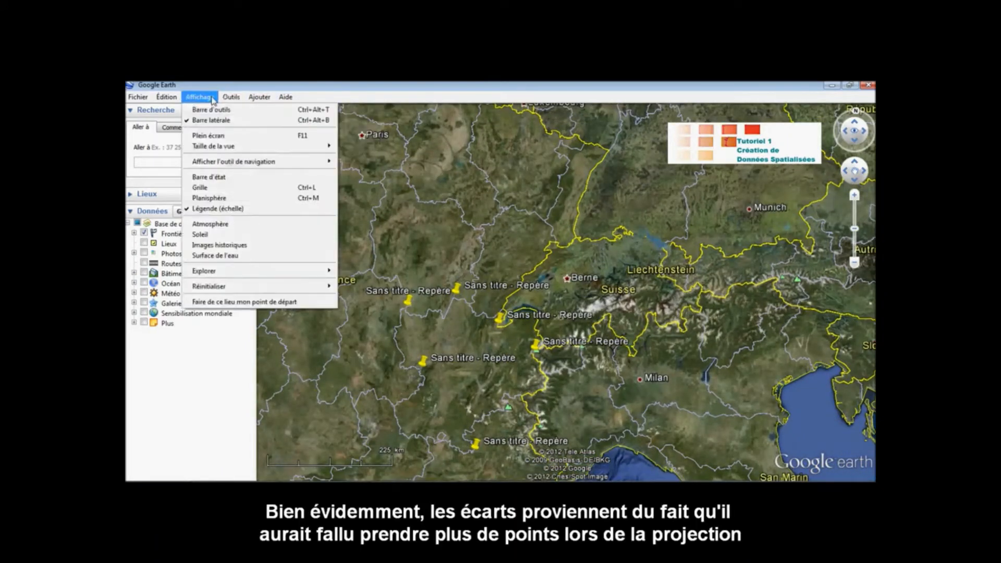
click(212, 96)
click(213, 97)
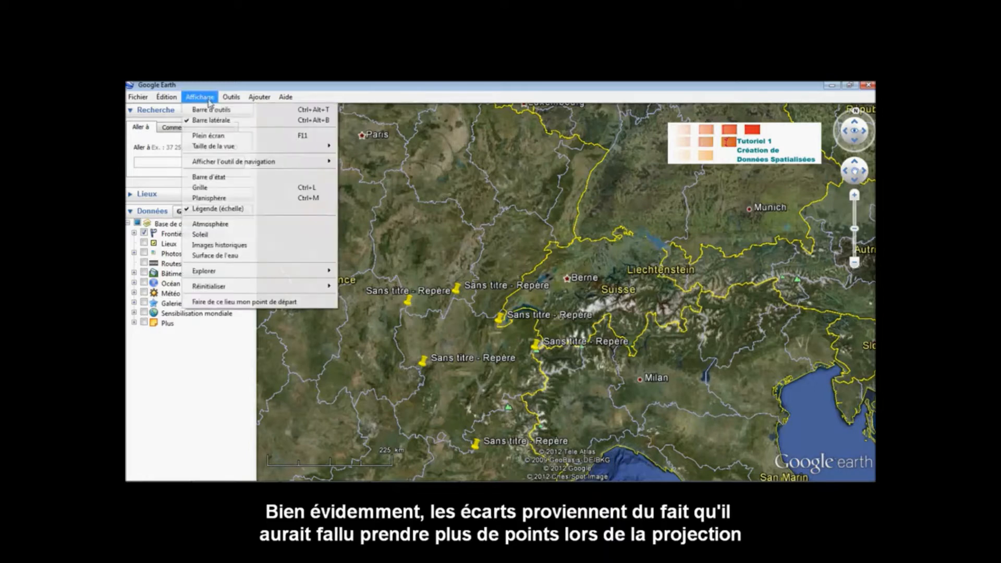
click(211, 110)
Measure a ruler line in metres across Rhône-Alpes, from the western border of Loire to the Italian border, and clear it
click(436, 110)
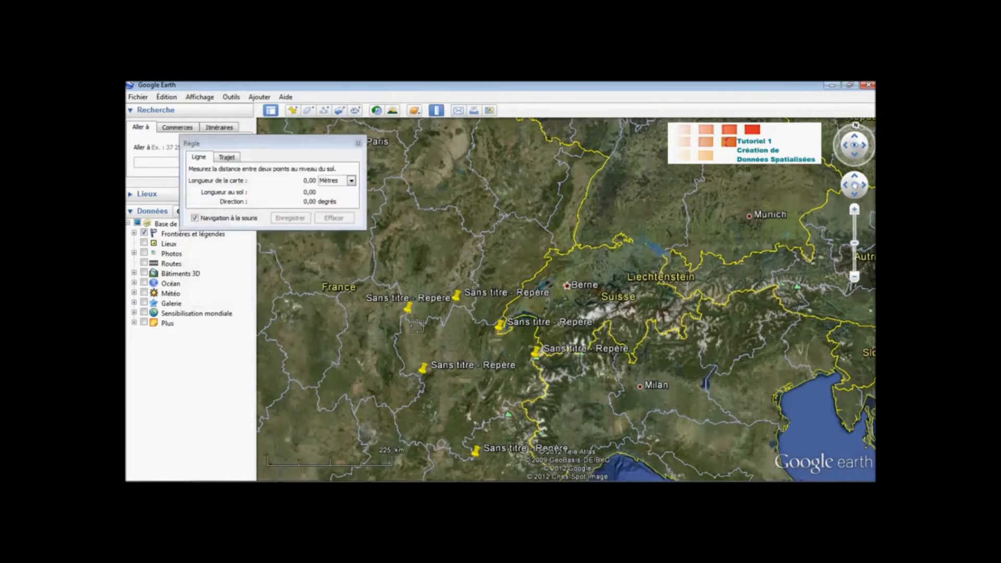
click(401, 319)
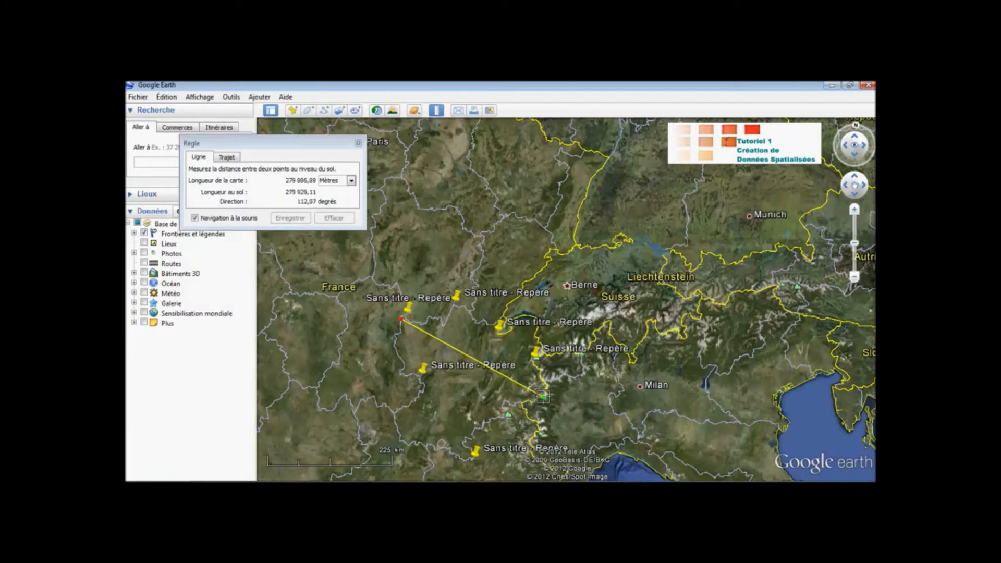
click(536, 397)
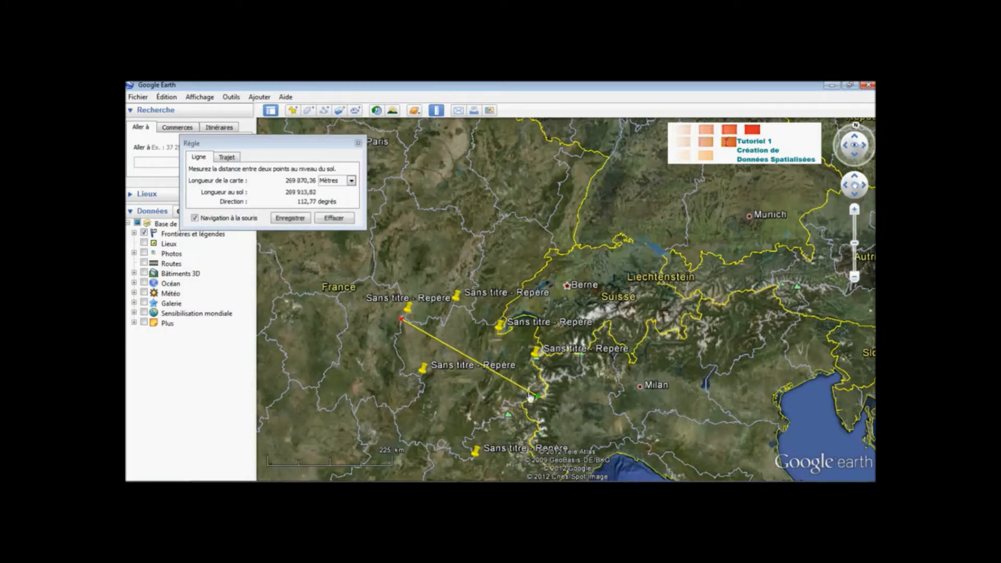
click(335, 215)
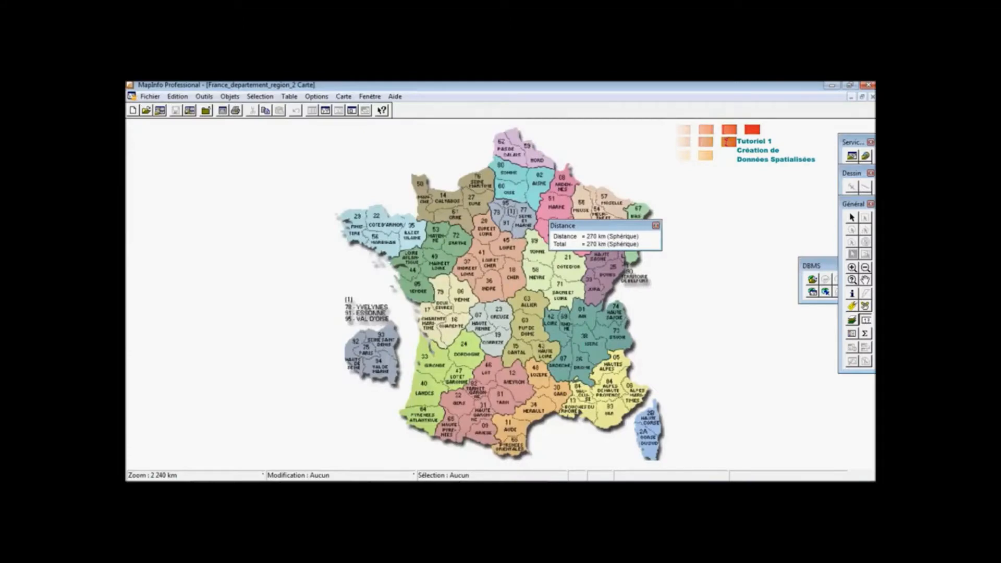
Return to MapInfo, finish the distance measurement across Rhône-Alpes and close the distance window
click(595, 386)
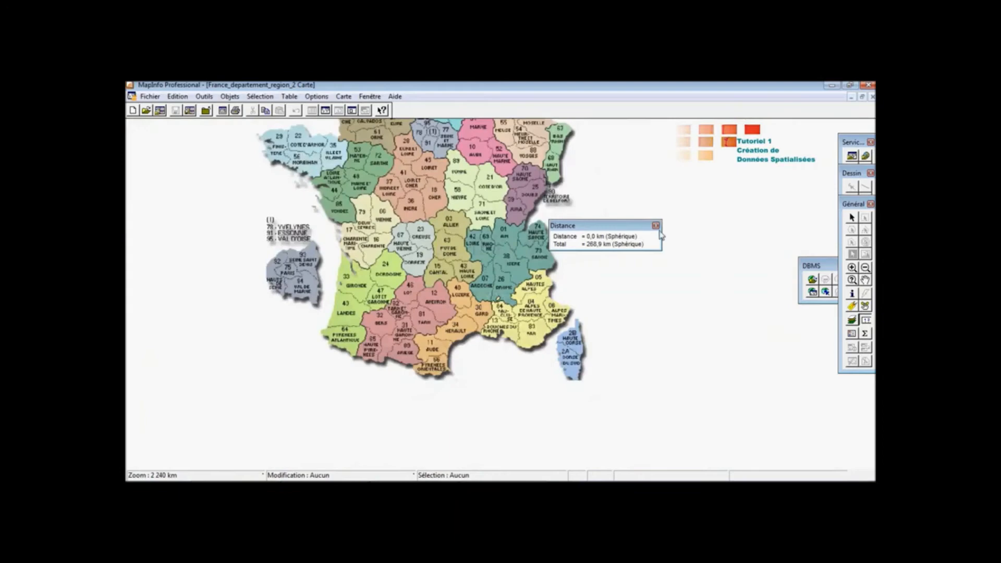
click(655, 225)
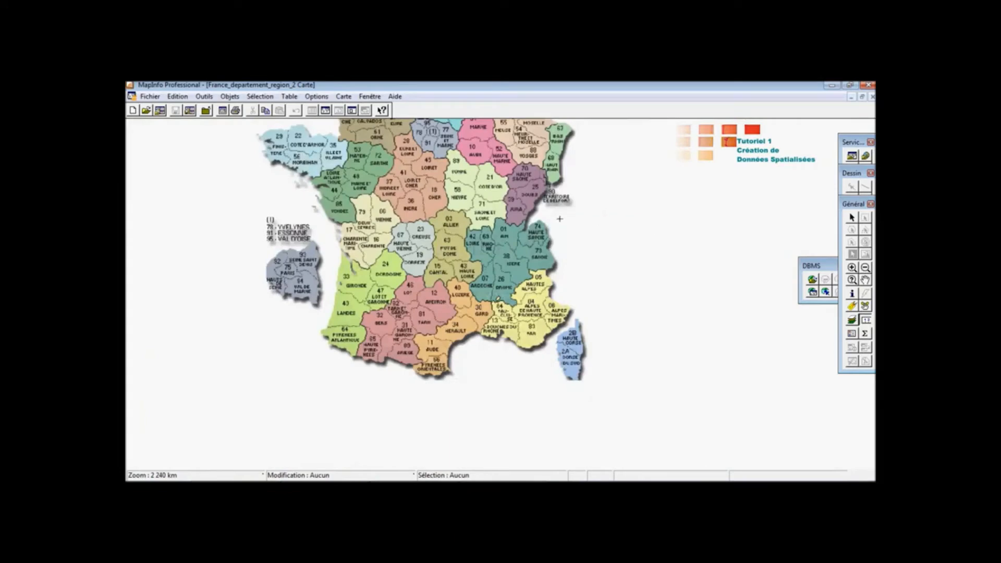
scroll(557, 218, down, 1)
scroll(452, 211, up, 1)
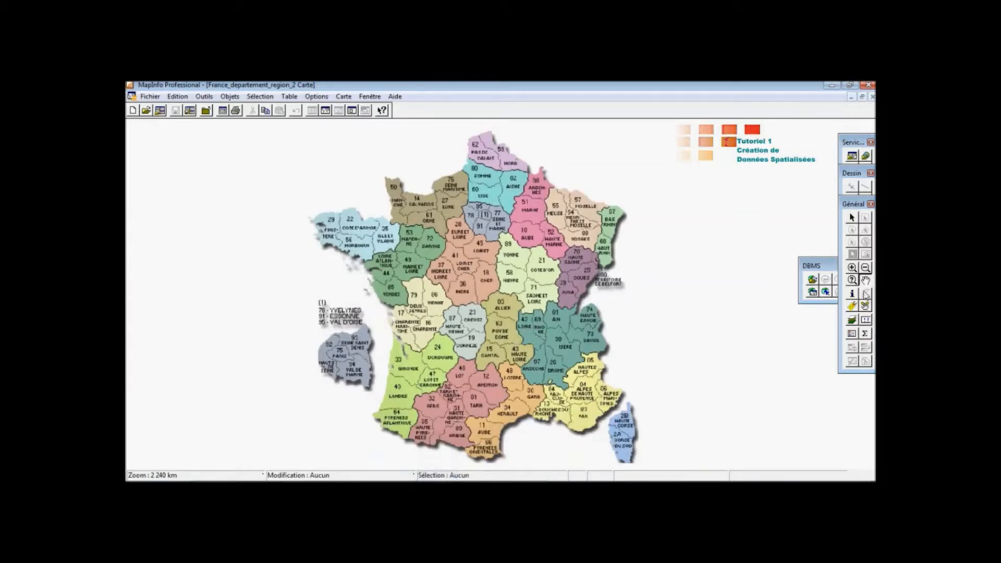
Measure the distance across southern Rhône-Alpes with the ruler, from Ardèche to the eastern edge of Savoie
click(865, 320)
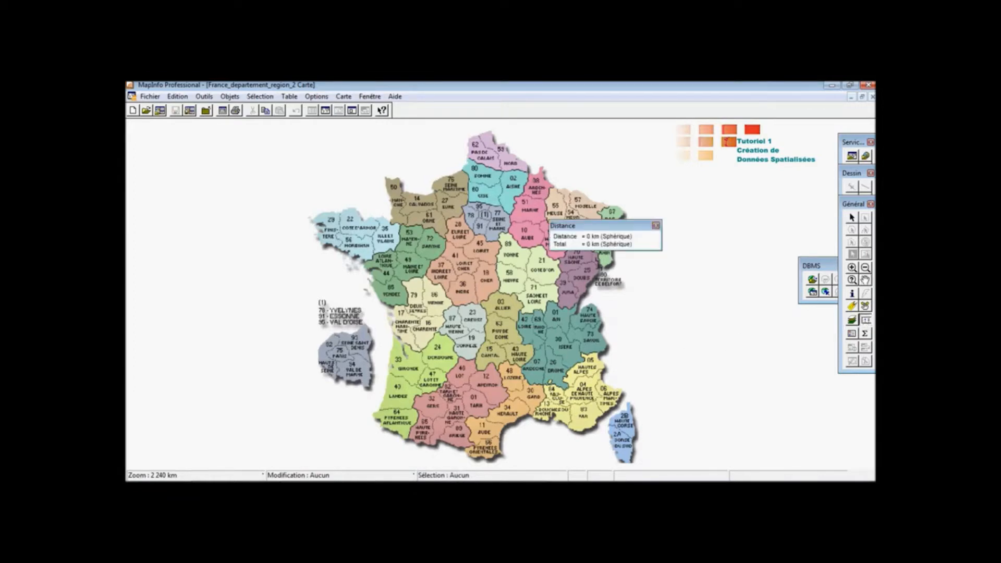
click(537, 368)
click(607, 343)
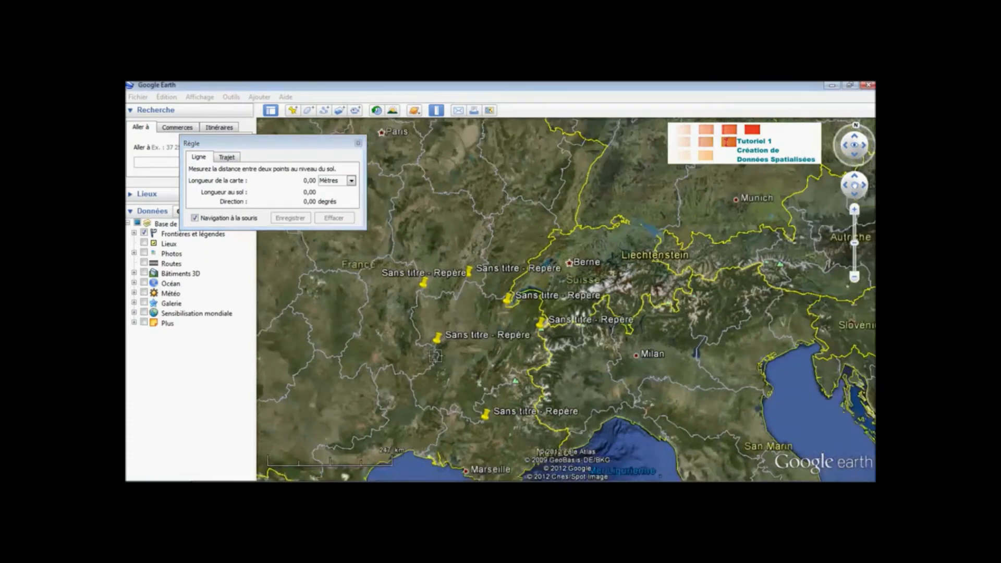
Switch to Google Earth, measure a ruler line in metres across southern Rhône-Alpes to the Italian border, and clear it
click(431, 357)
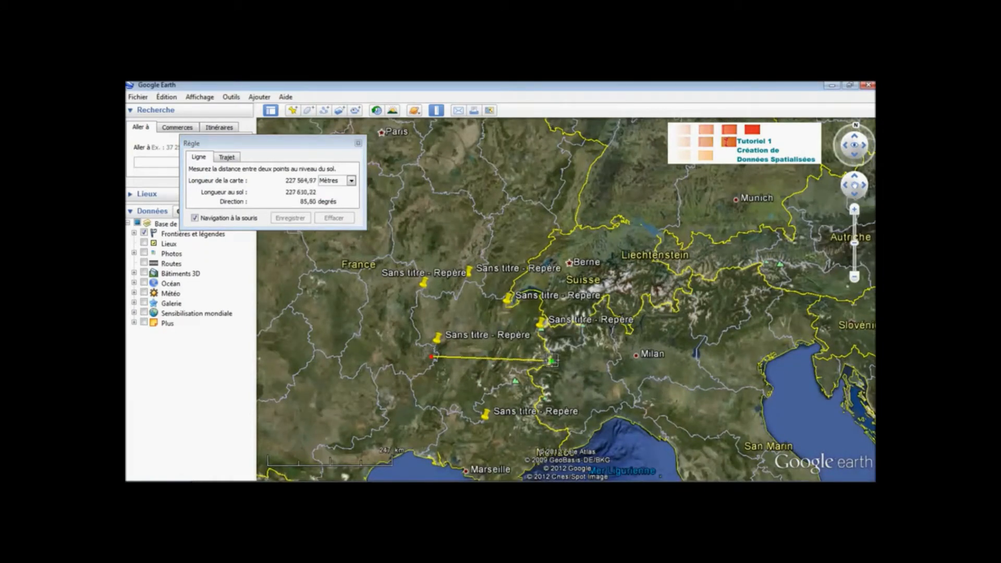
click(551, 360)
click(328, 219)
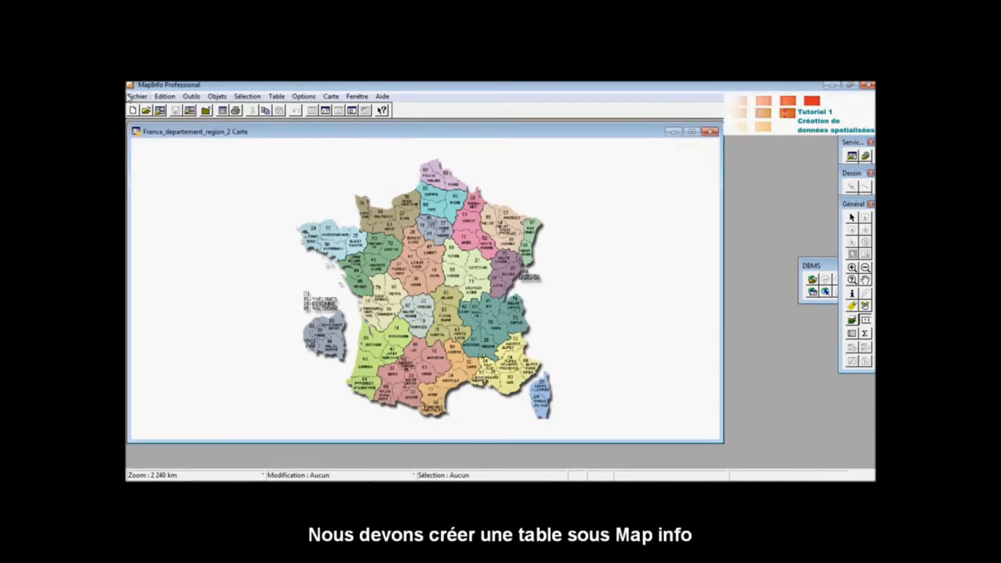
Start a new table that is added to the active map window and give its structure two character fields of width 10
click(131, 97)
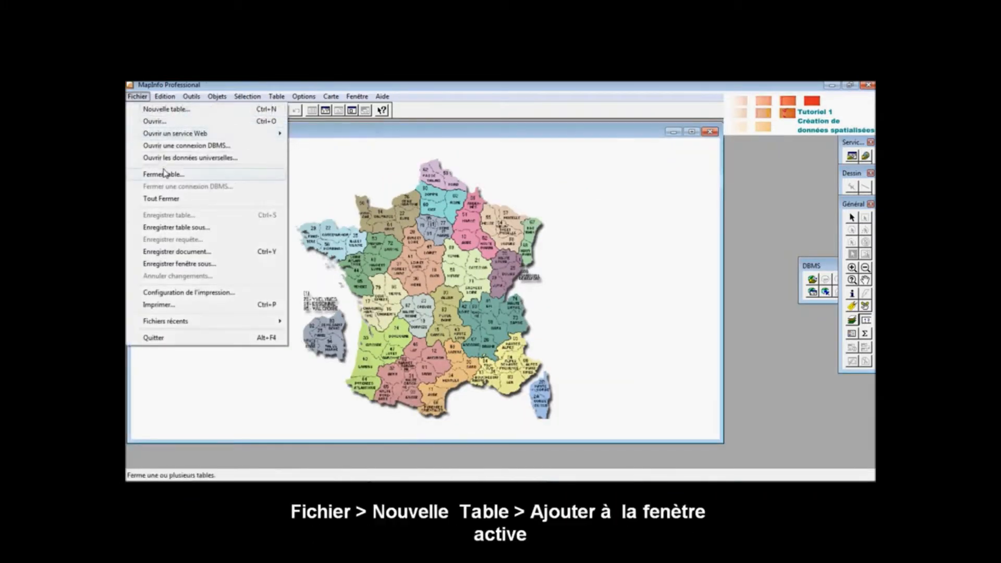
click(167, 109)
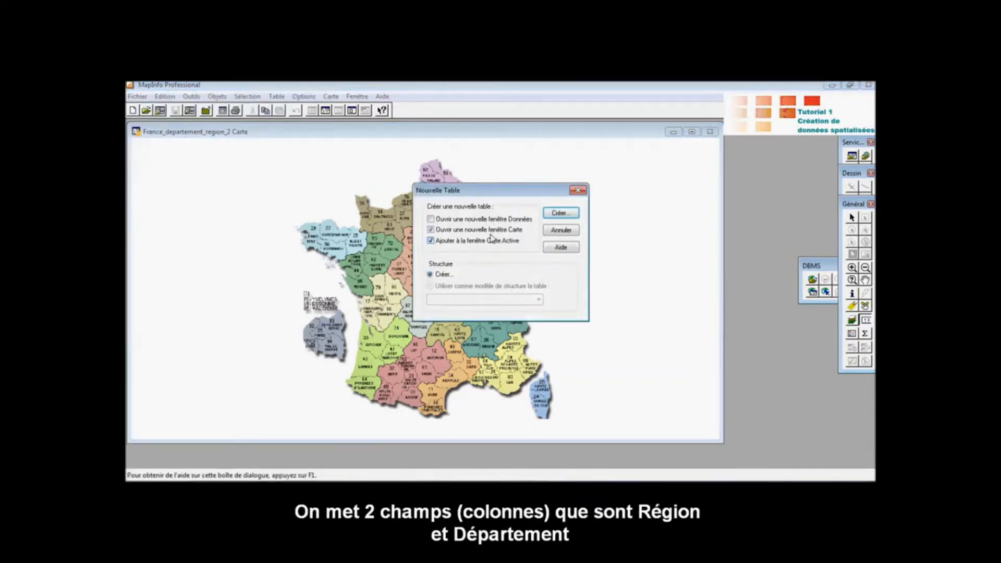
click(559, 214)
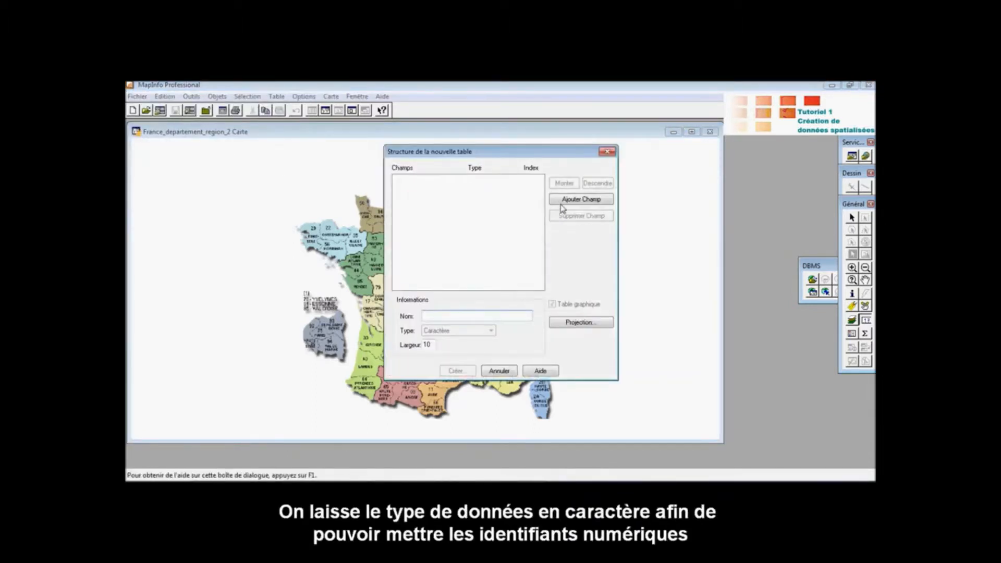
click(562, 201)
click(562, 200)
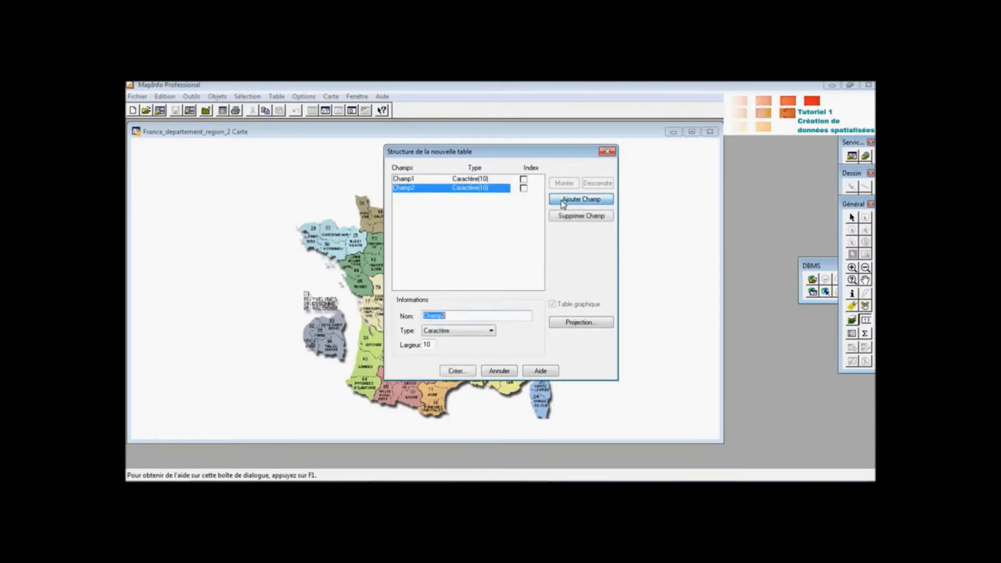
Name the two fields region and dep, and create the table as rhones_alpes
click(431, 179)
text(R)
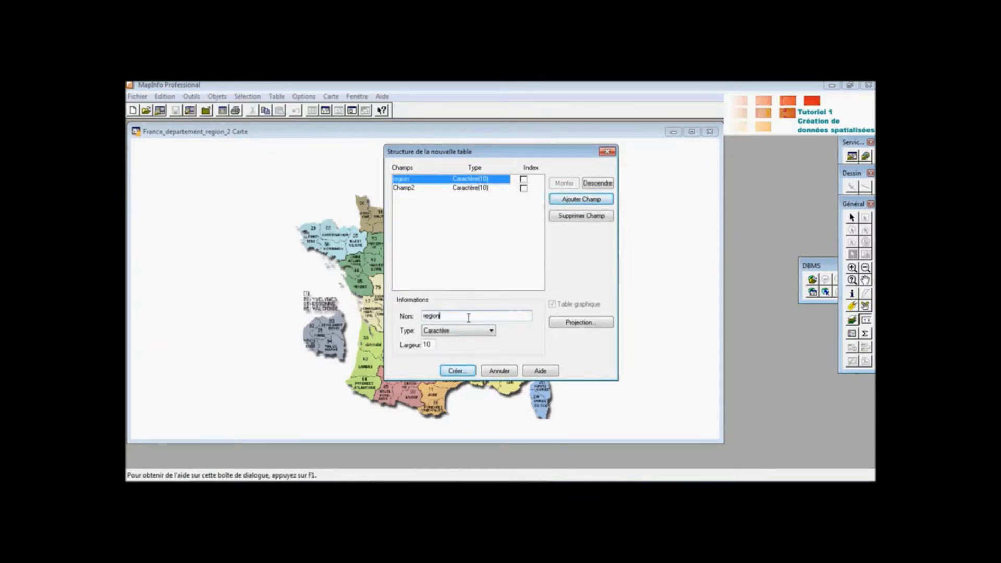
click(426, 188)
text(dep)
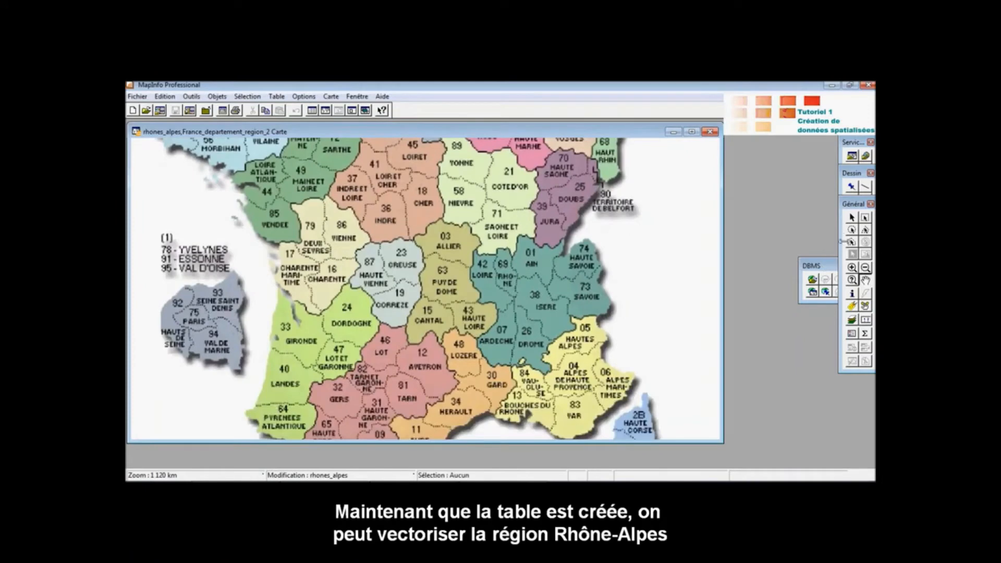
Move the General tool palette clear of the drawing tools and turn off editing for the rhones_alpes layer
drag(853, 203, 771, 205)
right_click(681, 247)
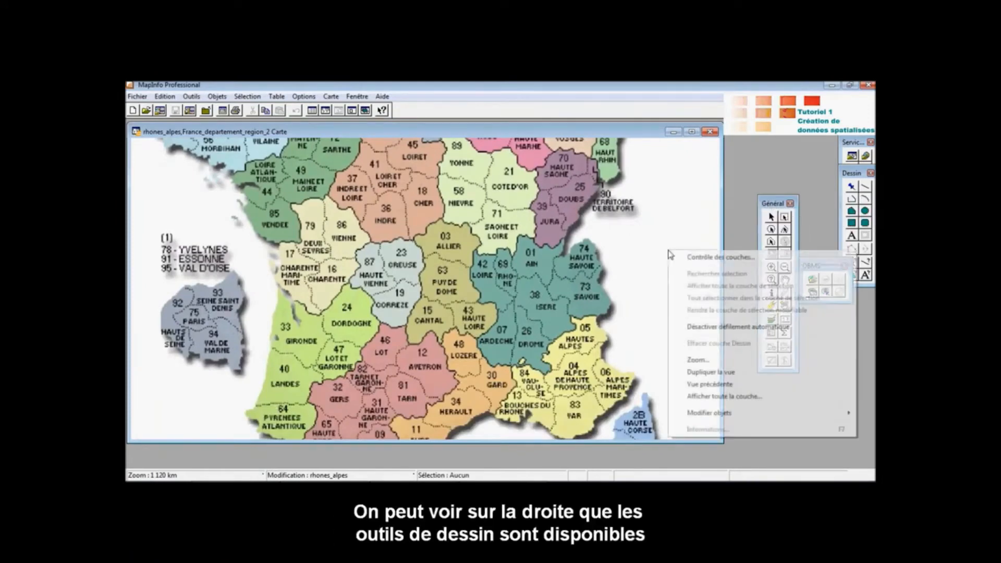
click(695, 257)
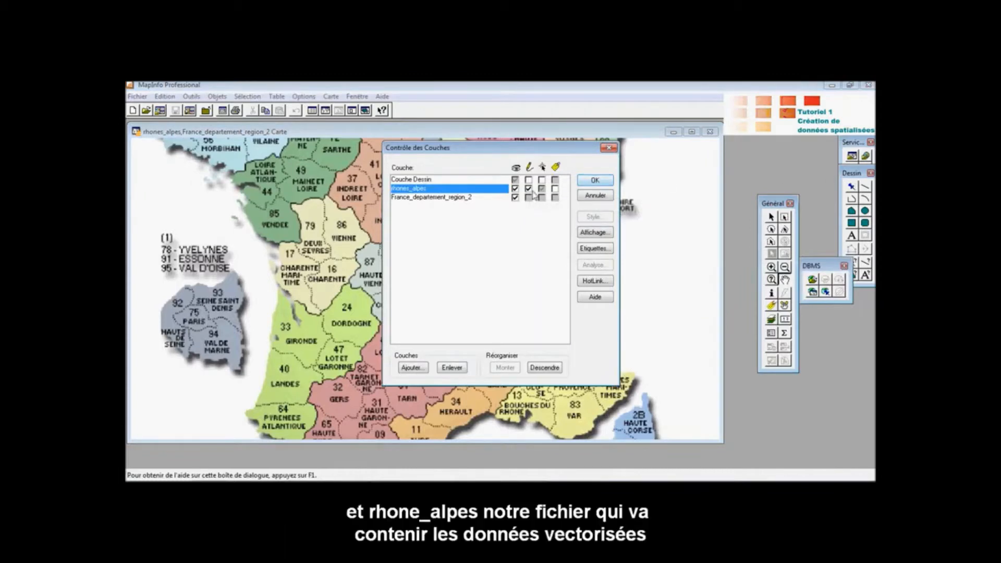
click(588, 182)
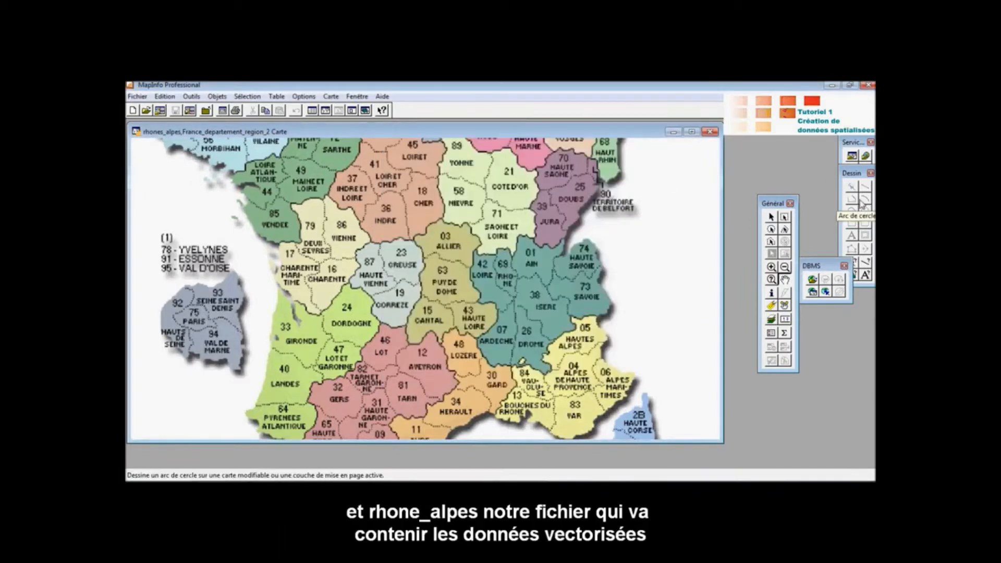
Make the rhones_alpes layer editable in the layer control
right_click(681, 236)
click(696, 242)
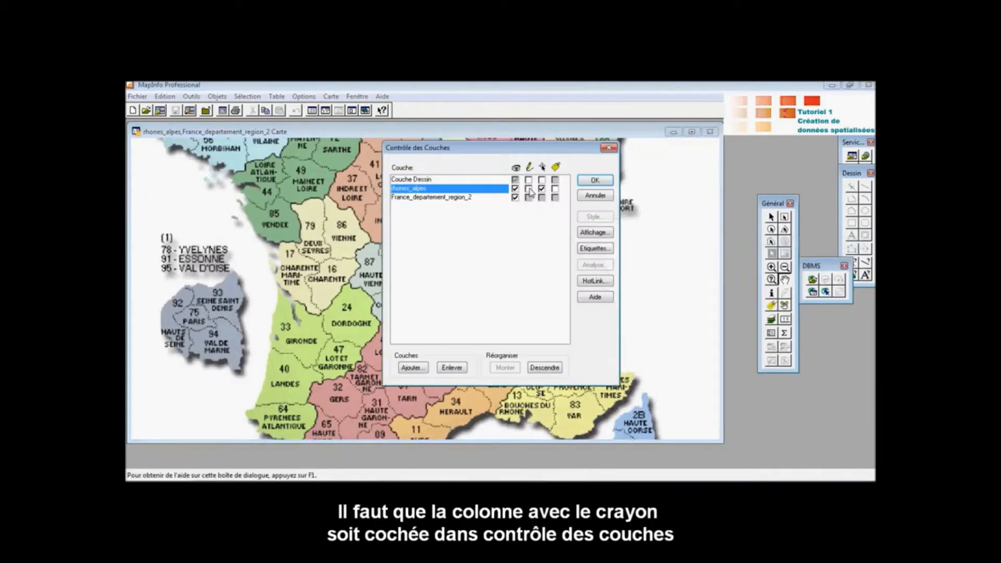
click(528, 188)
click(593, 182)
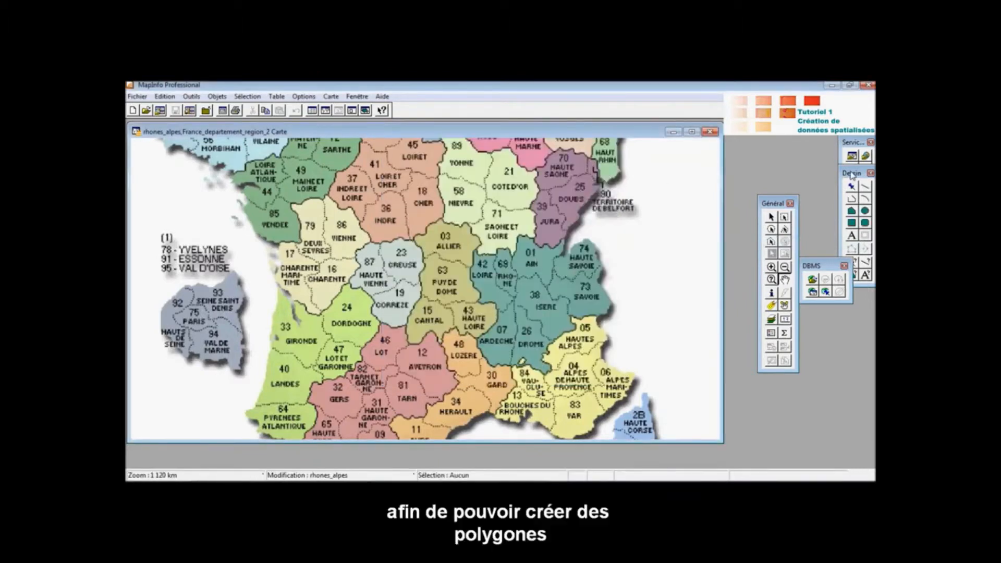
Dock the drawing tools with the standard toolbar and trace the outer boundary of the Rhône-Alpes region as a polygon
drag(850, 174, 486, 118)
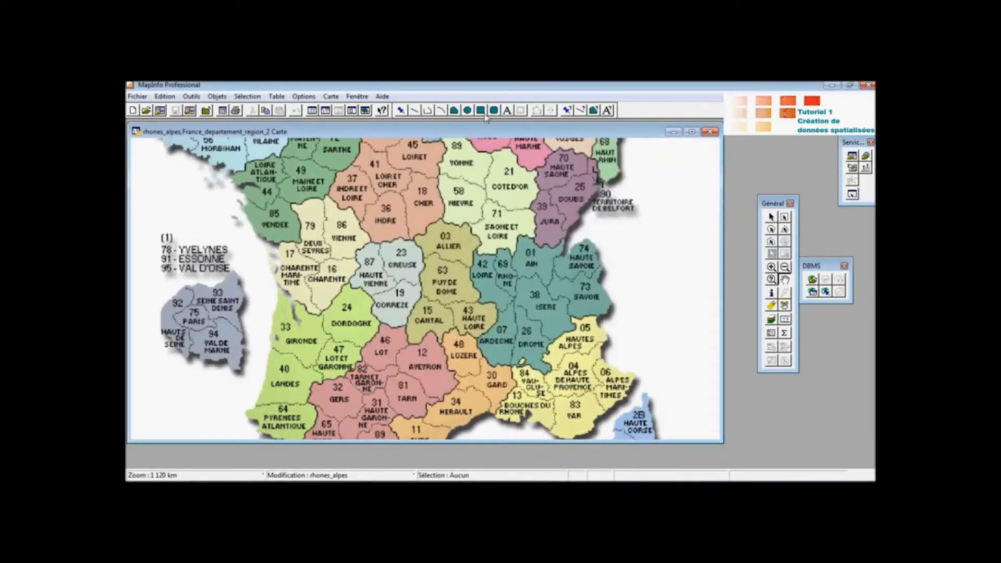
click(453, 110)
scroll(569, 397, up, 2)
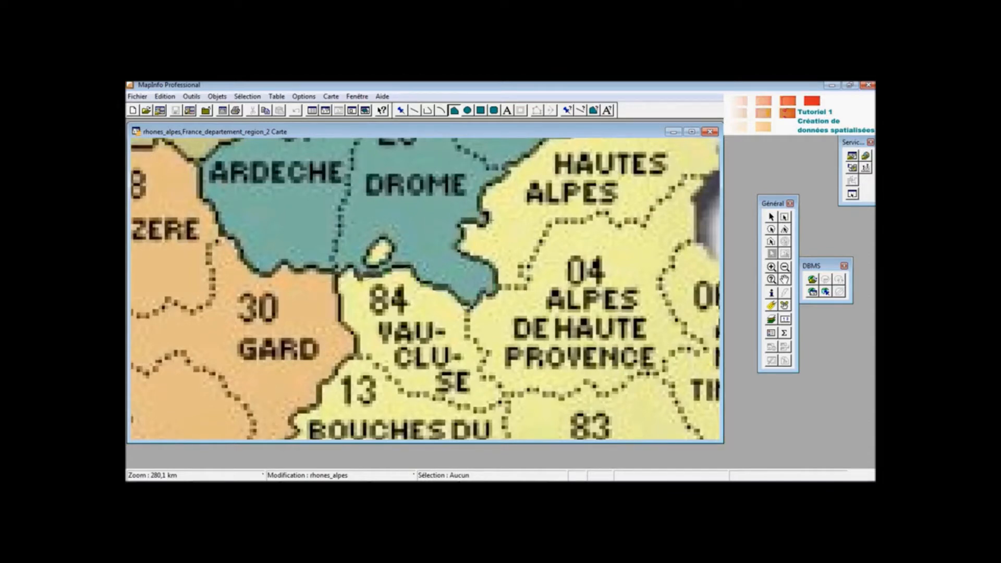
scroll(480, 205, down, 1)
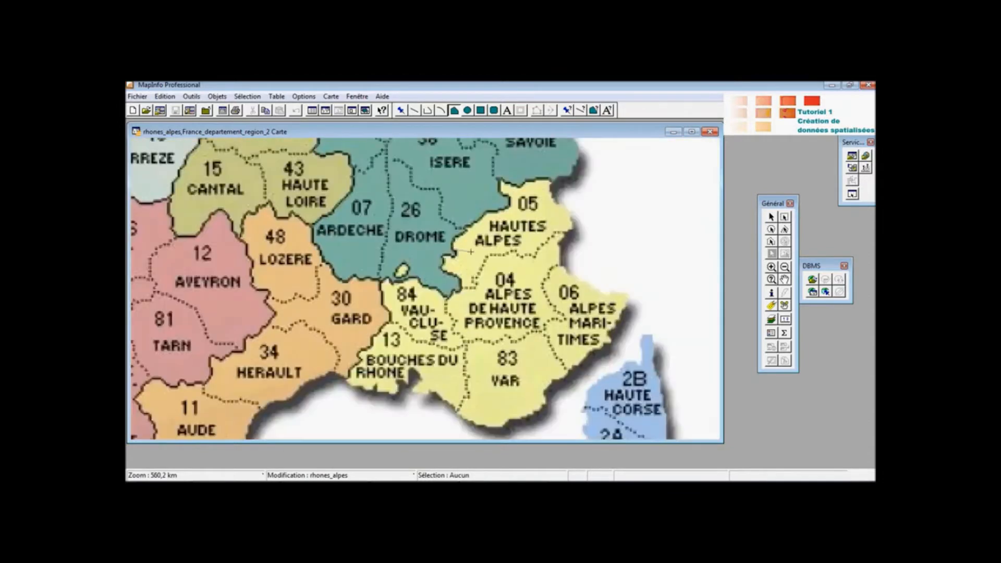
scroll(454, 242, up, 1)
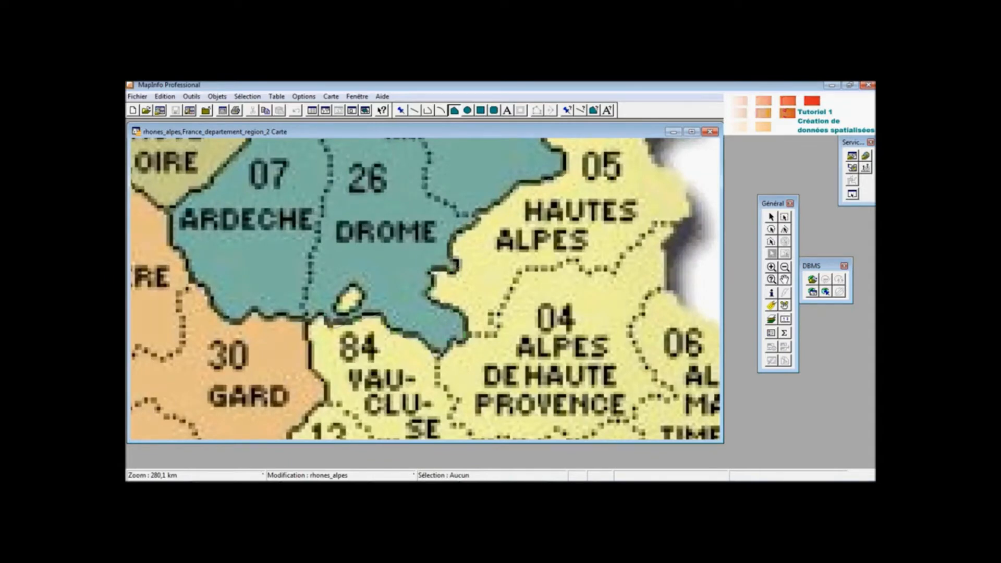
scroll(319, 276, down, 1)
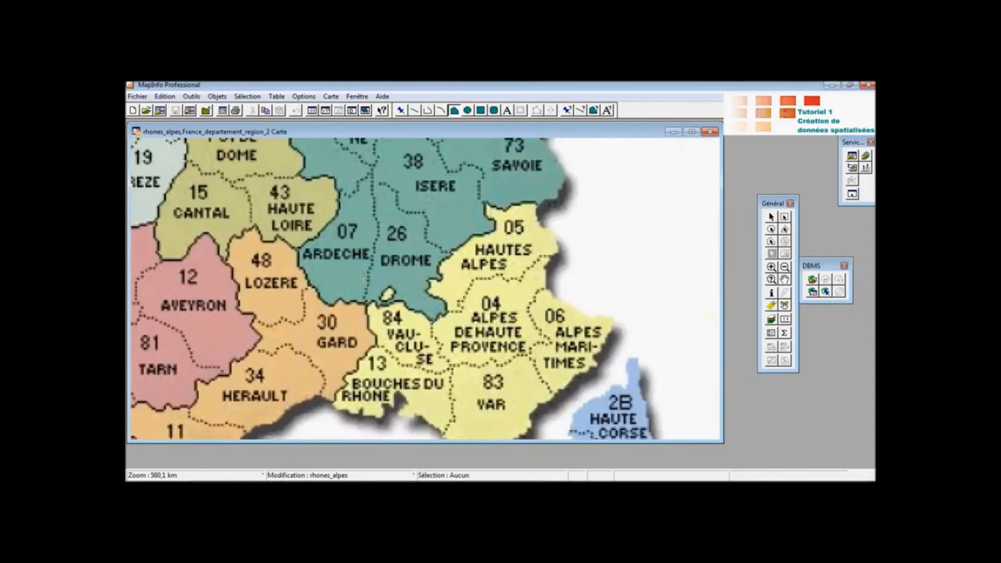
scroll(318, 274, up, 1)
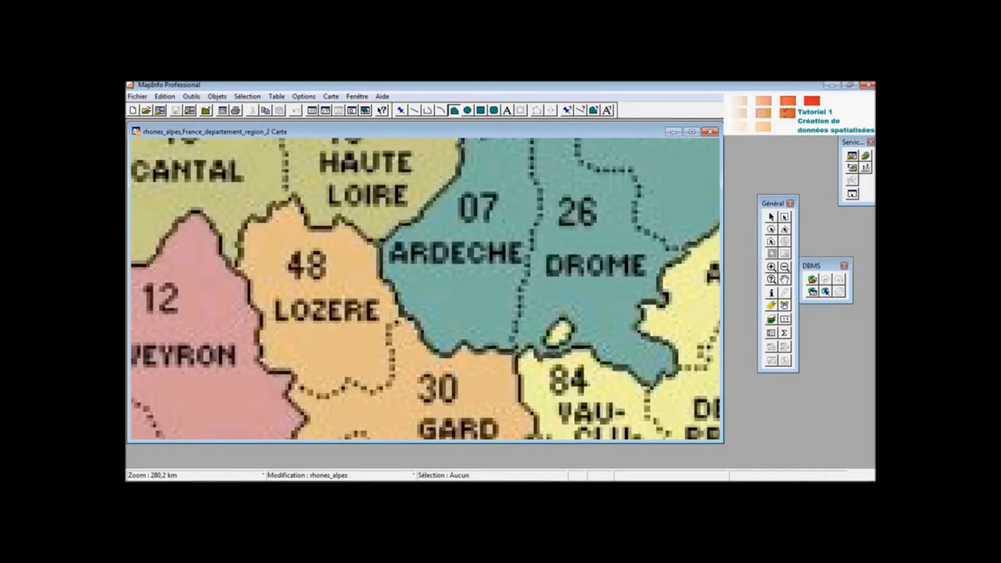
scroll(642, 236, down, 2)
Set the fill pattern of the Rhône-Alpes polygon to none in its object style, keeping the black outline
click(785, 279)
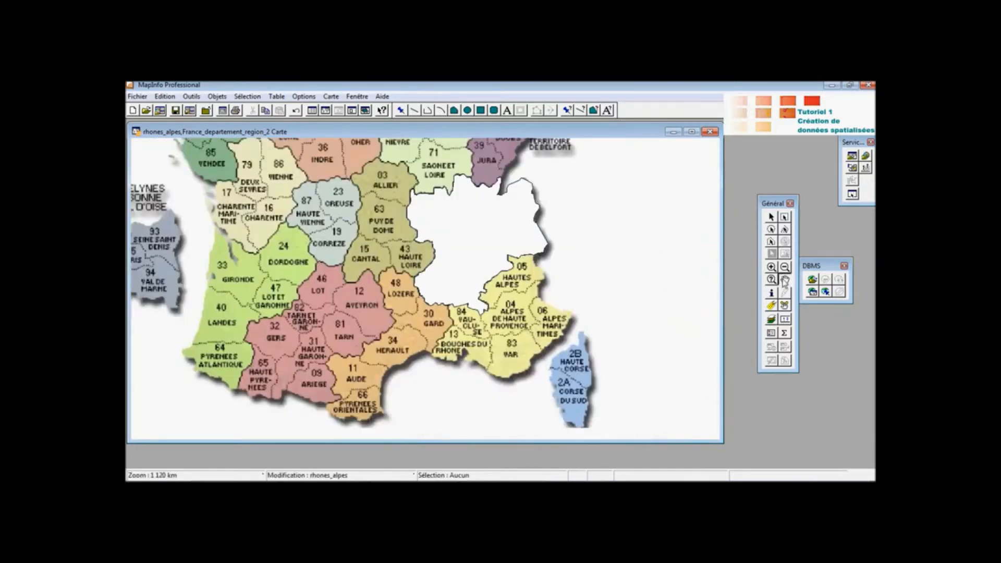
drag(600, 231, 608, 313)
click(772, 216)
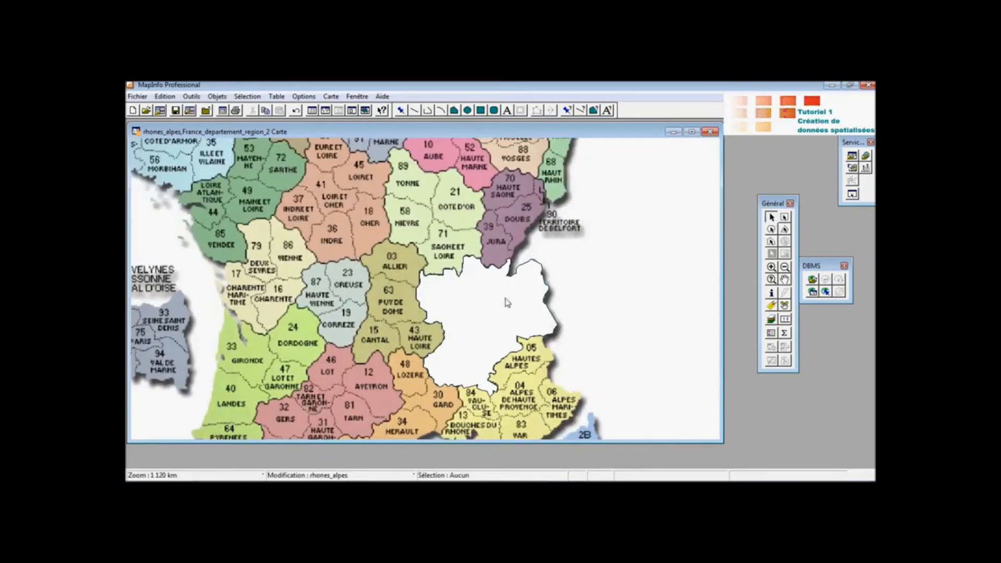
double_click(509, 297)
click(545, 289)
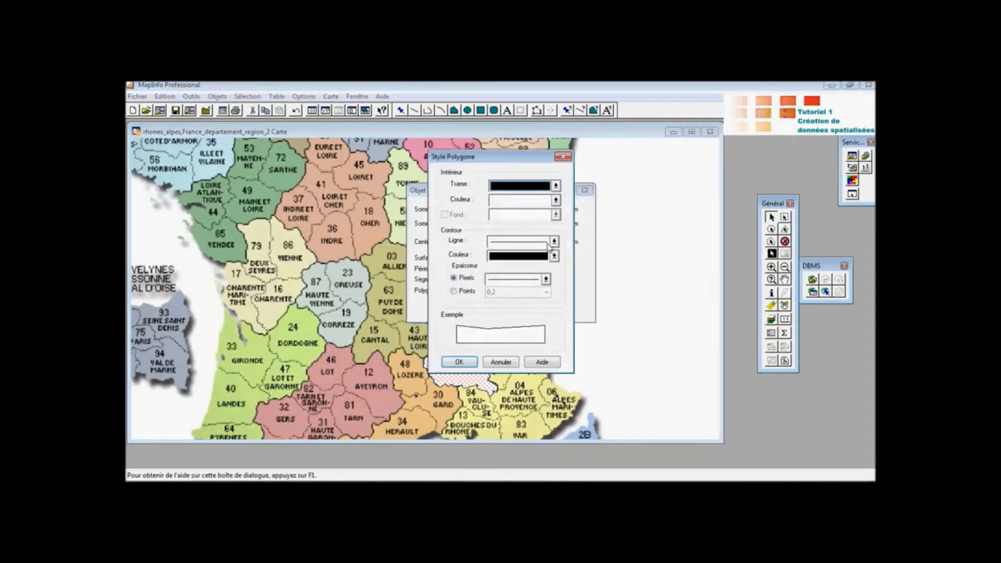
click(511, 189)
click(553, 227)
click(458, 361)
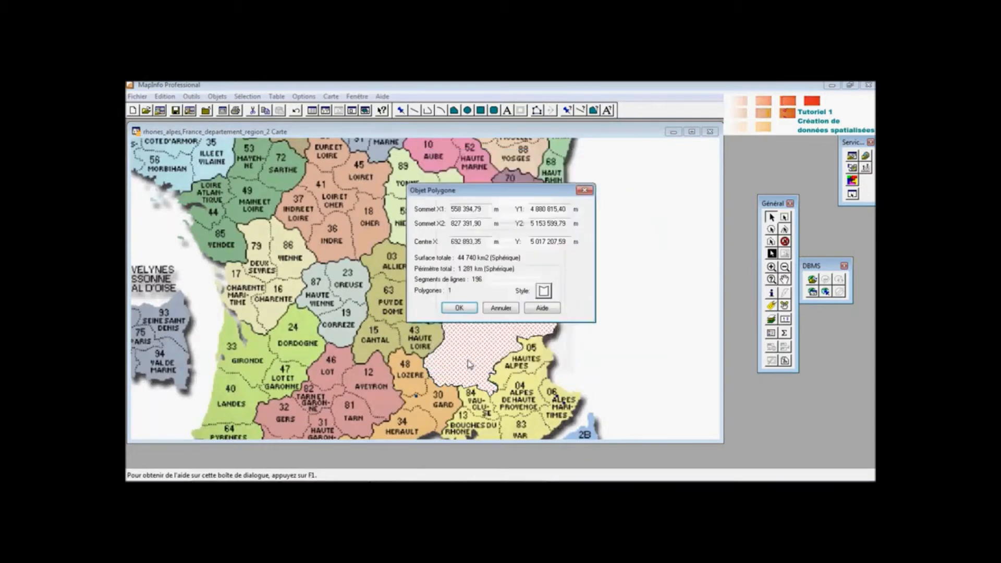
click(459, 309)
Hide the France_departement_region_2 raster layer to view the traced Rhône-Alpes outline alone
right_click(599, 309)
click(641, 123)
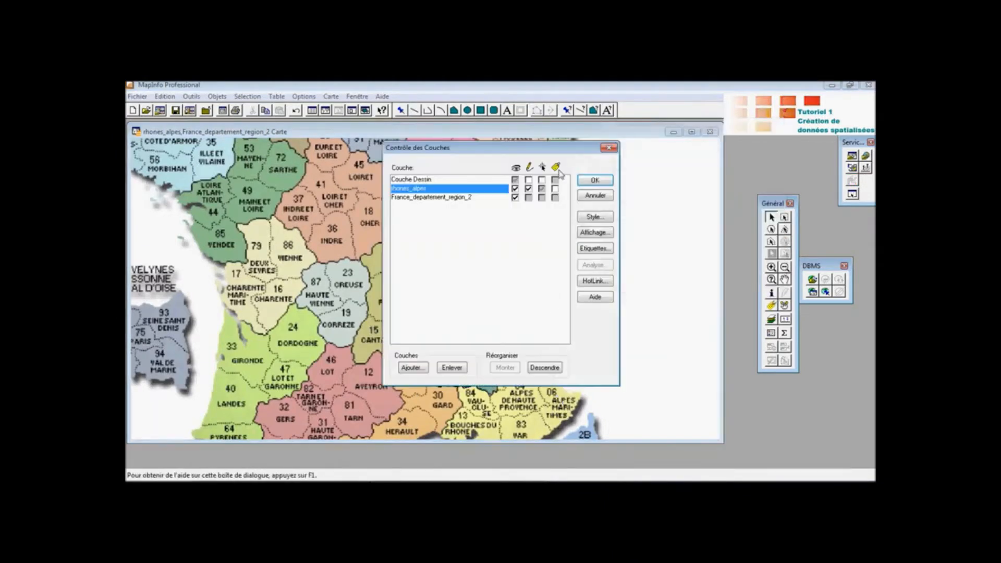
click(515, 199)
click(515, 198)
click(594, 179)
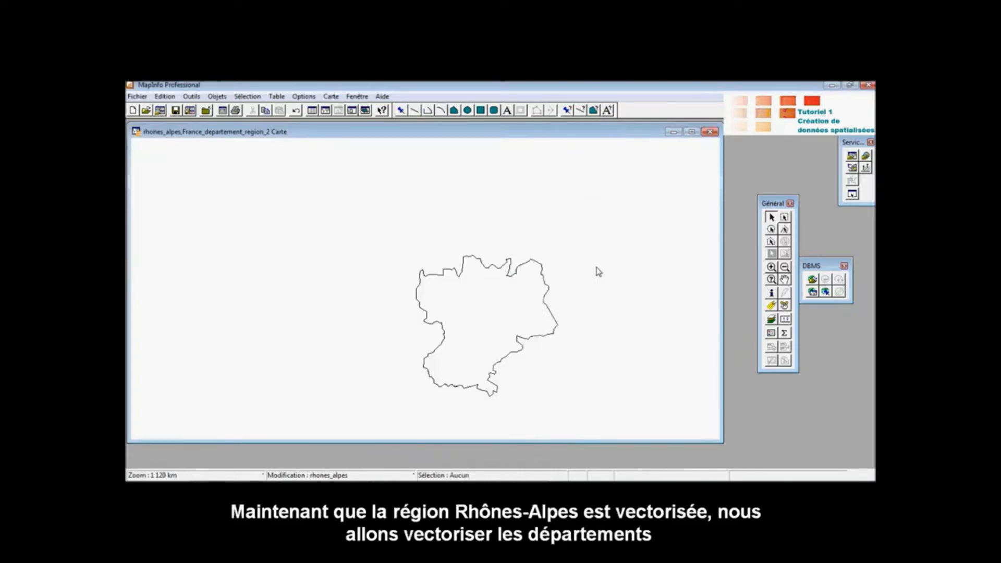
Make the France_departement_region_2 raster layer visible again
right_click(598, 272)
click(647, 275)
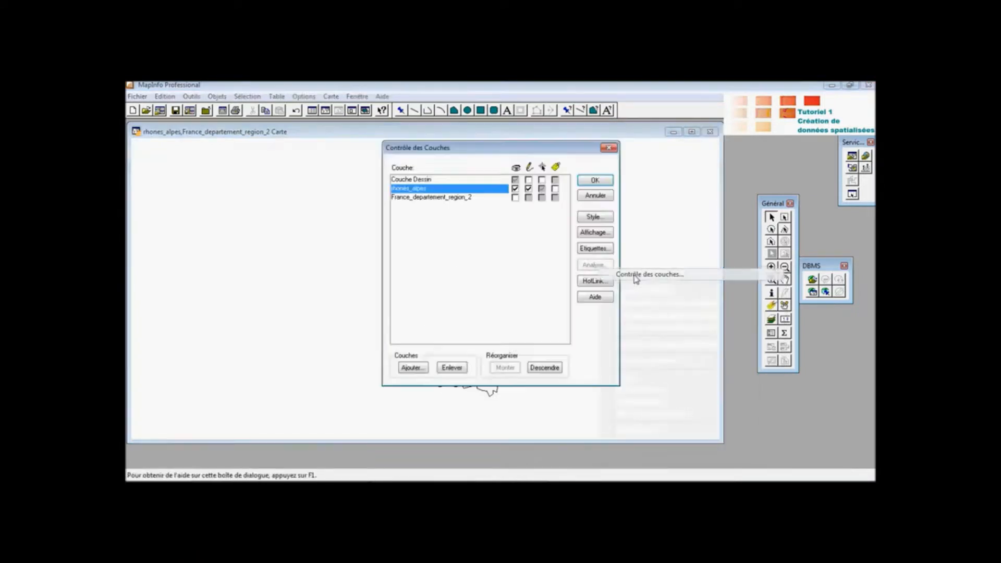
click(515, 198)
click(594, 180)
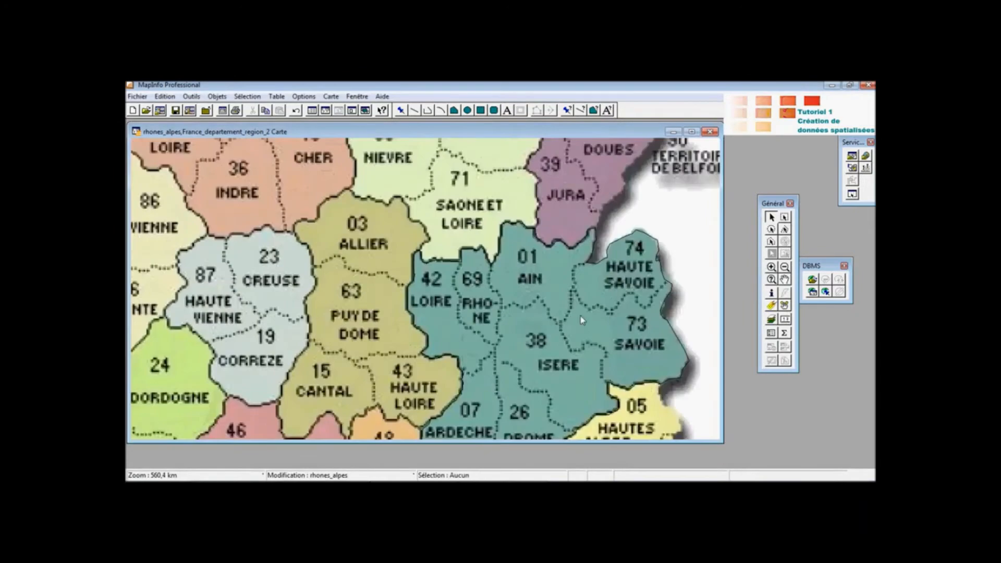
Maximize the map window and frame the Rhône-Alpes departments
click(784, 280)
drag(598, 309, 606, 278)
click(691, 132)
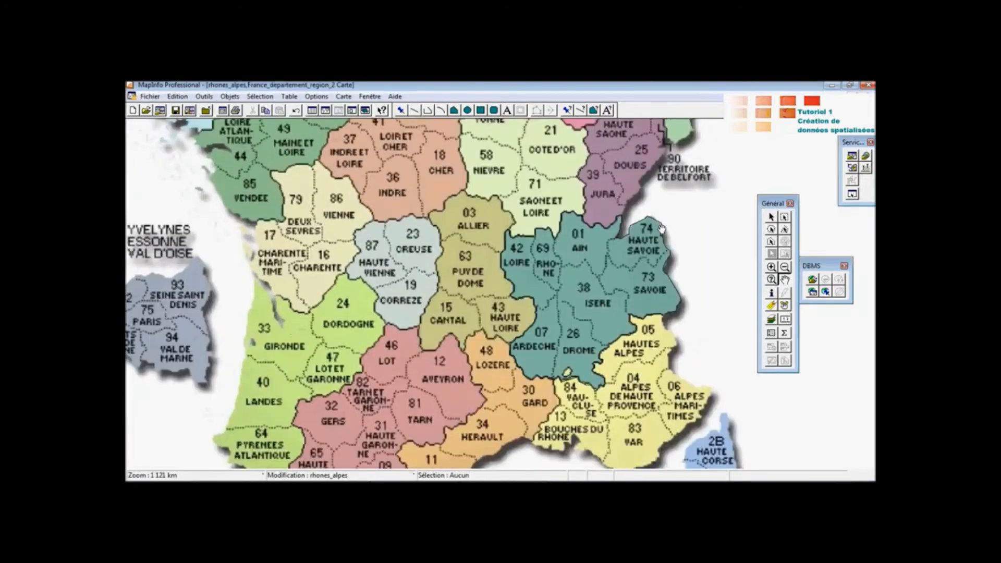
scroll(613, 313, up, 1)
drag(613, 313, 460, 266)
drag(595, 236, 592, 263)
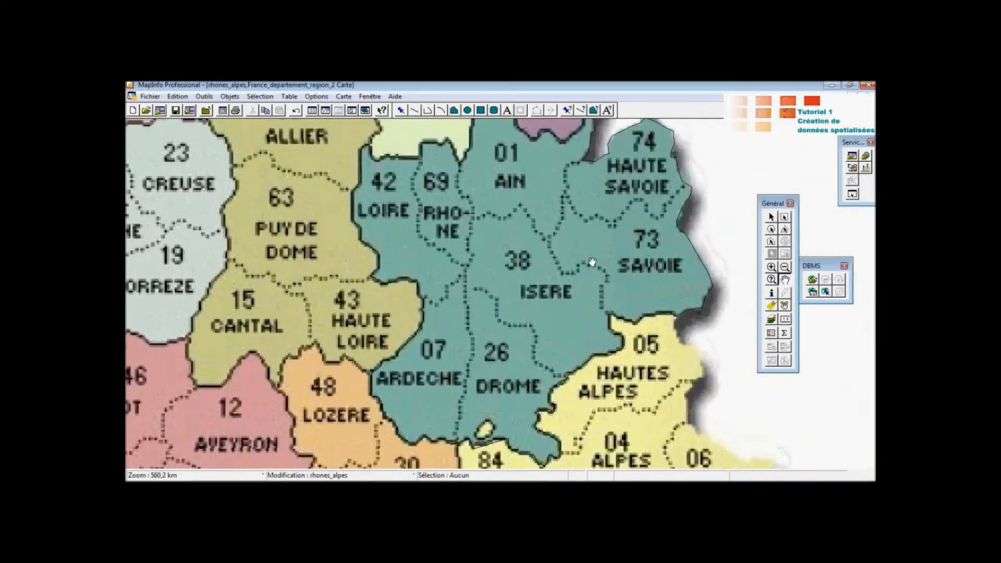
scroll(592, 262, down, 1)
click(770, 218)
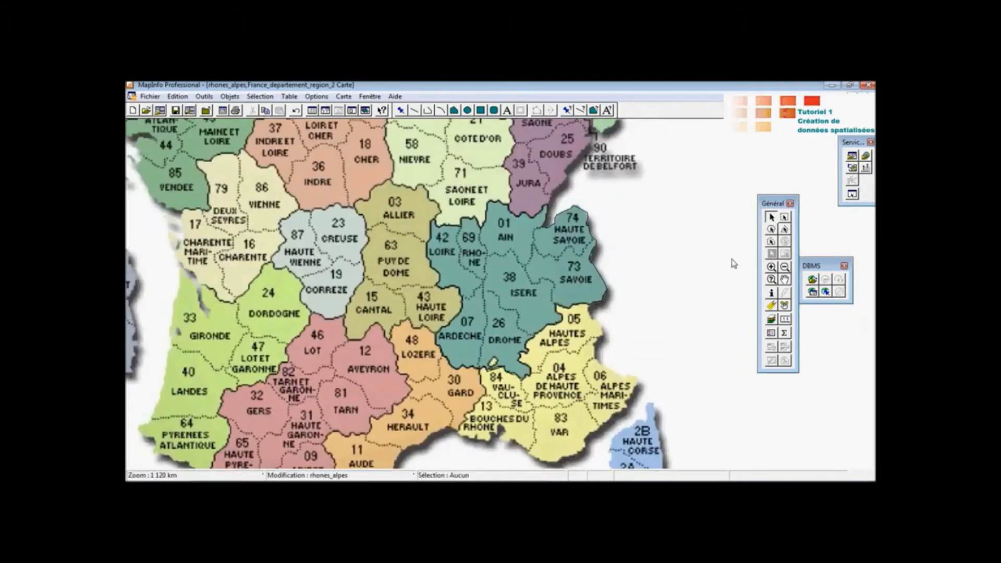
Draw a polyline along the Loire department's eastern and southern boundary, ending at the Haute-Loire border
click(427, 110)
scroll(500, 294, up, 1)
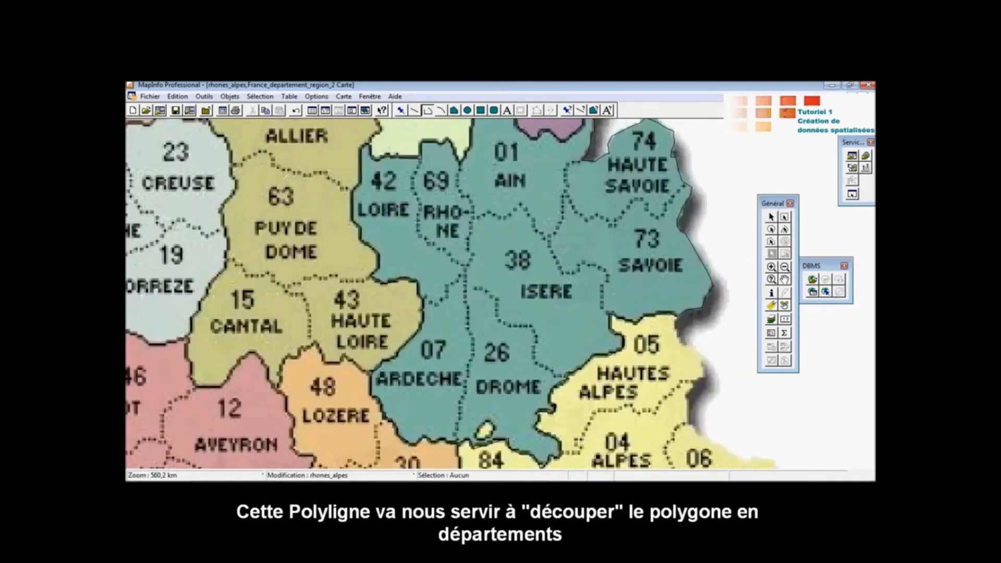
click(788, 280)
drag(573, 237, 576, 315)
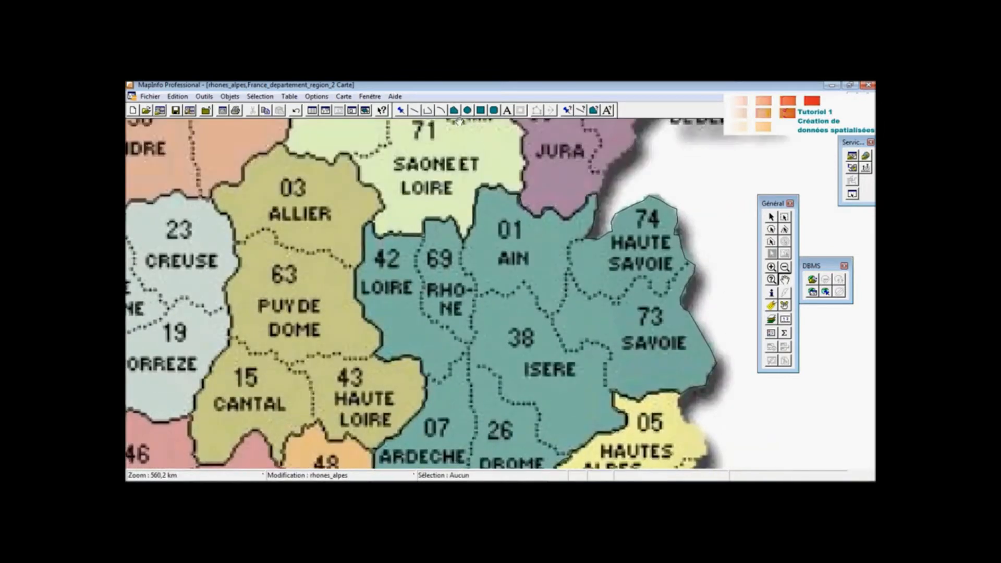
click(429, 112)
double_click(413, 374)
click(771, 217)
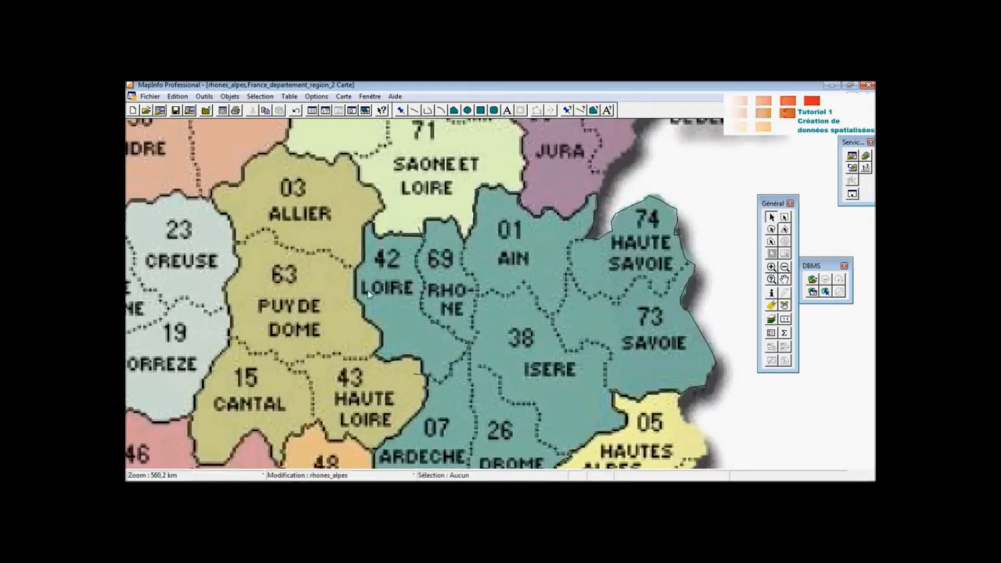
Select the Rhône-Alpes region polygon and define it as the target for cutting
click(370, 293)
click(229, 96)
click(253, 109)
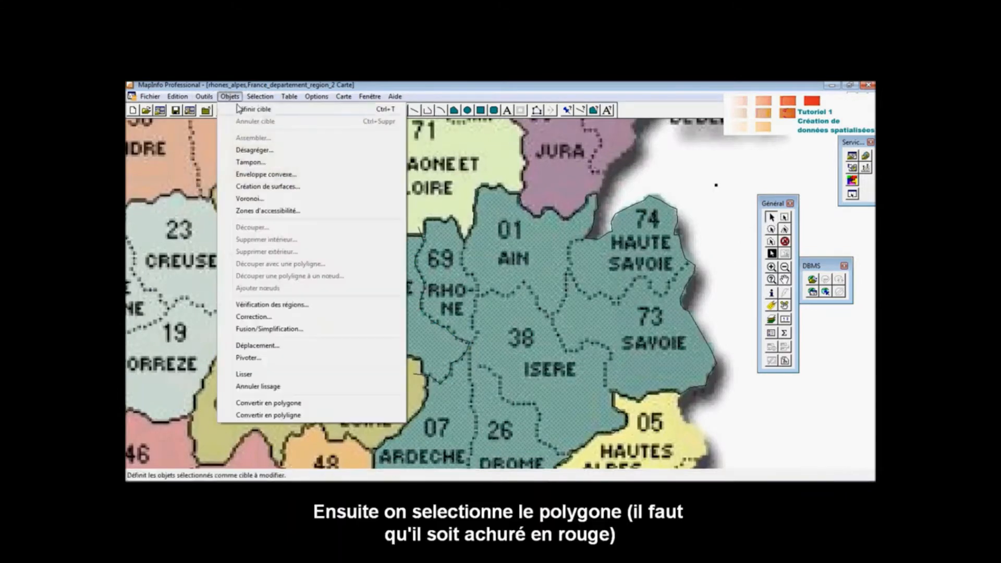
Split the target polygon with the polyline along the Loire boundary, keeping the Valeur disaggregation method for the region and departement fields
click(420, 232)
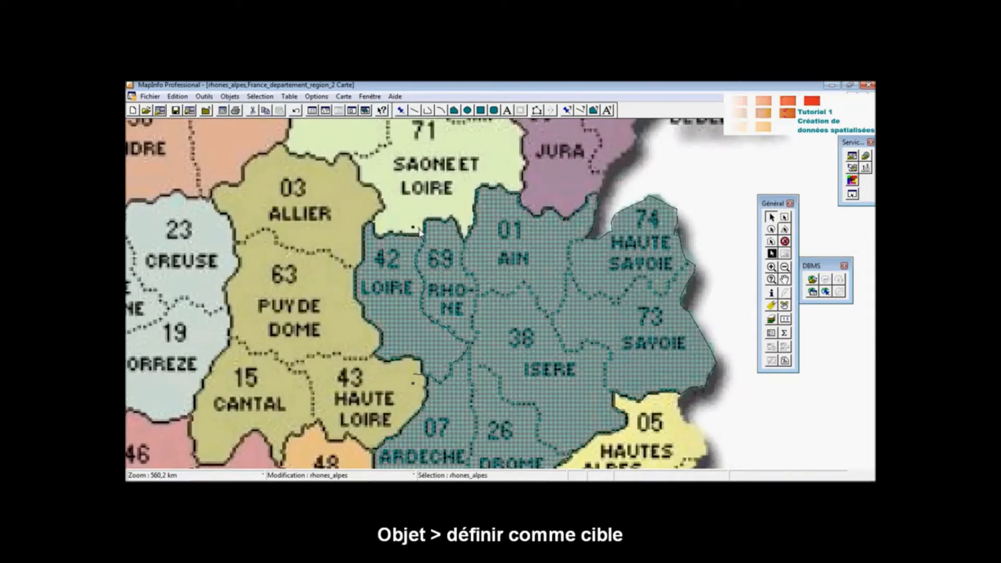
click(204, 97)
mouse_move(229, 97)
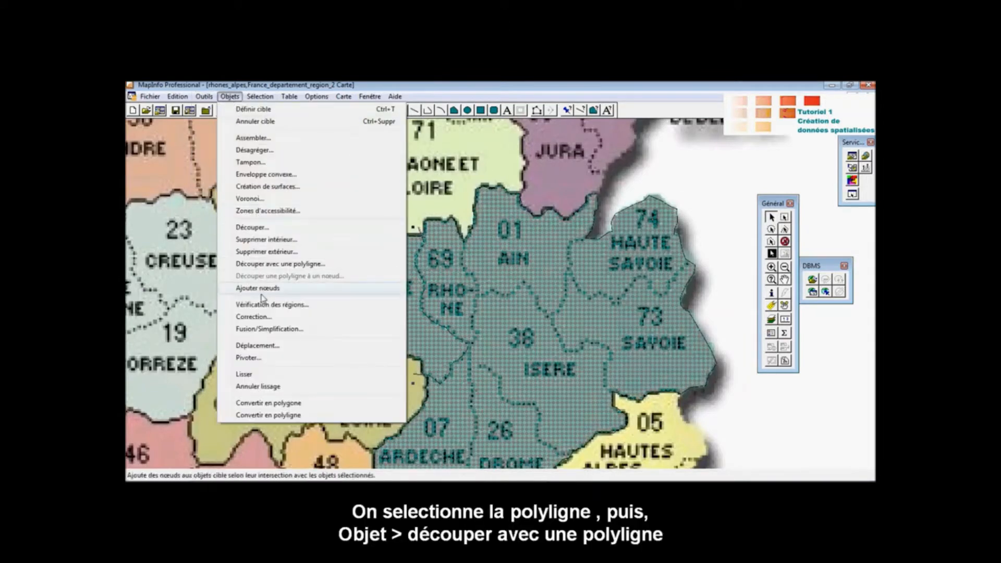
click(271, 263)
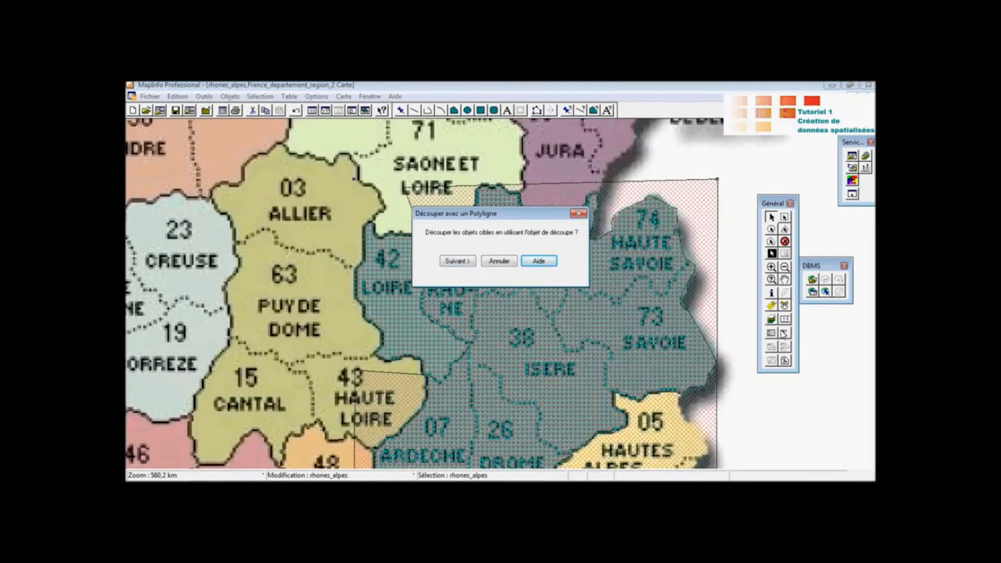
click(465, 260)
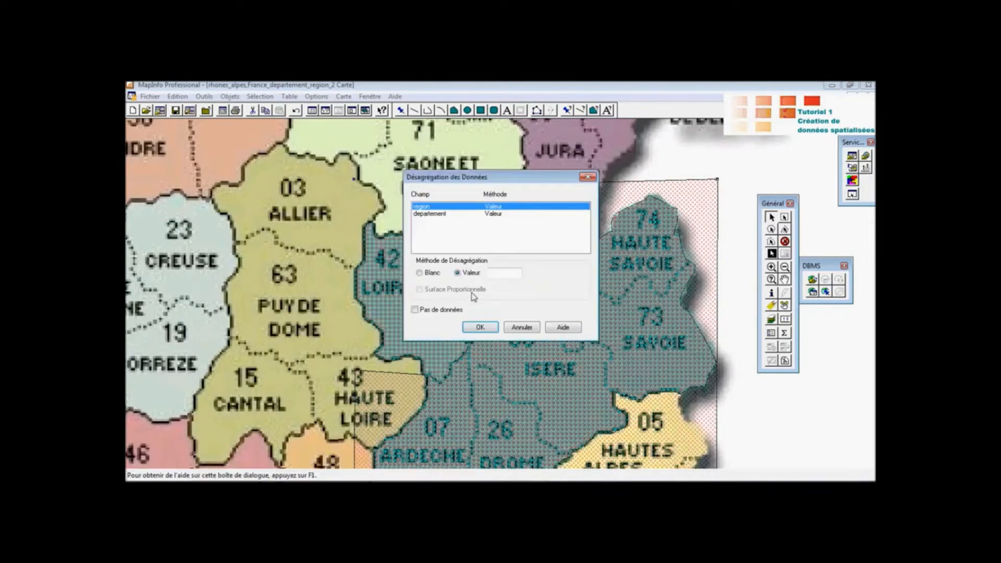
click(480, 328)
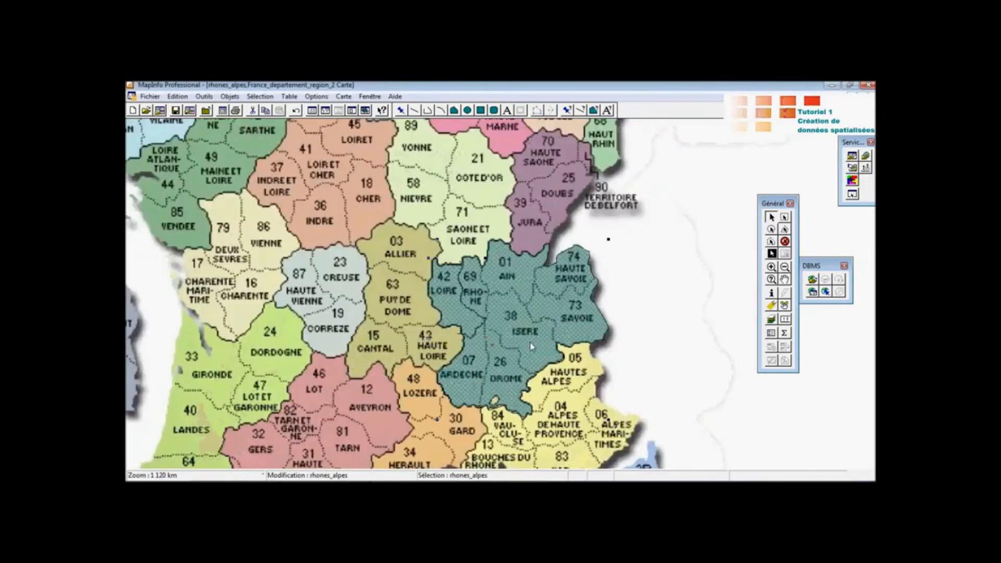
Hide the France_departement_region_2 raster layer and delete the polyline used to cut off the Loire department
scroll(530, 346, up, 1)
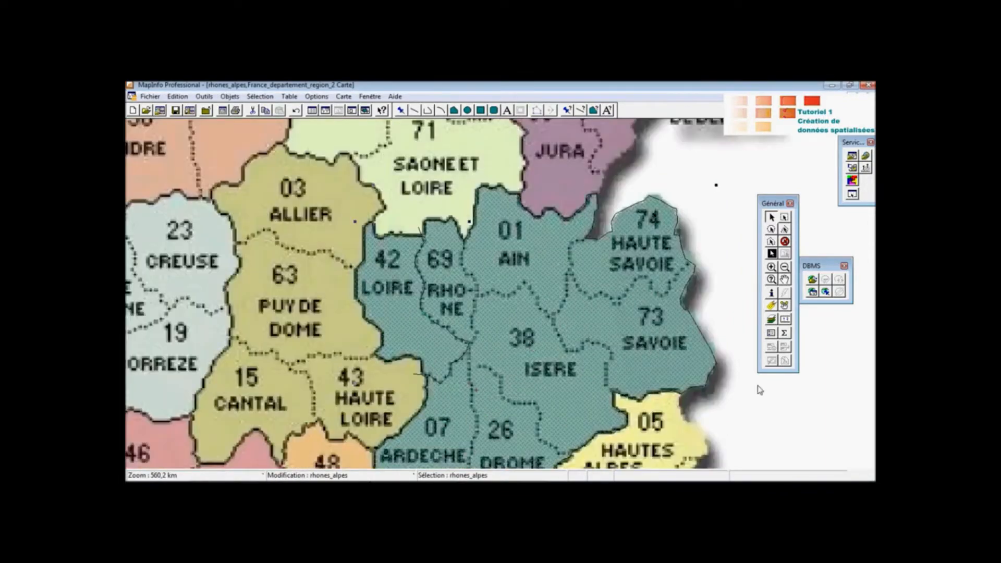
click(785, 279)
drag(623, 309, 602, 225)
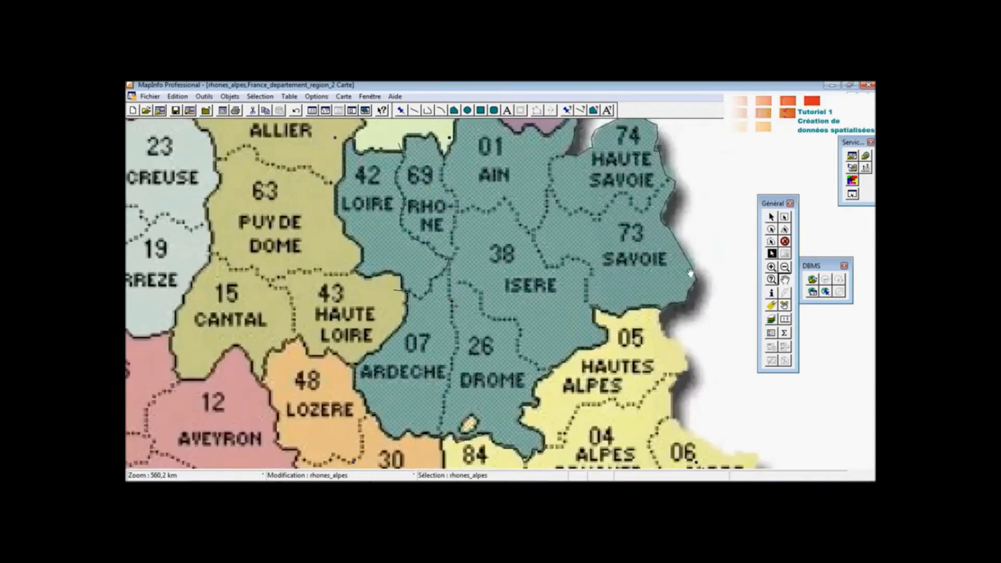
right_click(745, 223)
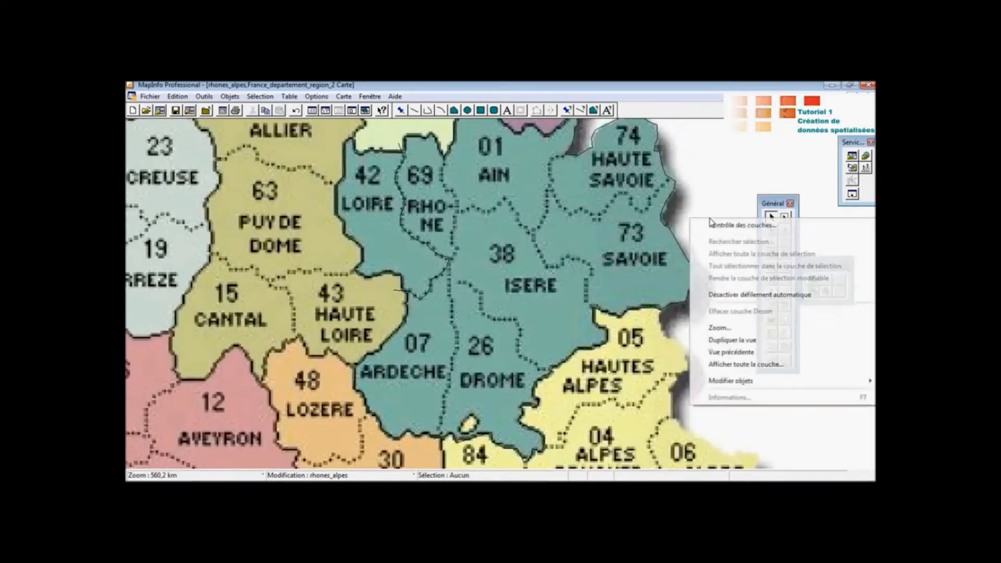
click(726, 231)
click(592, 198)
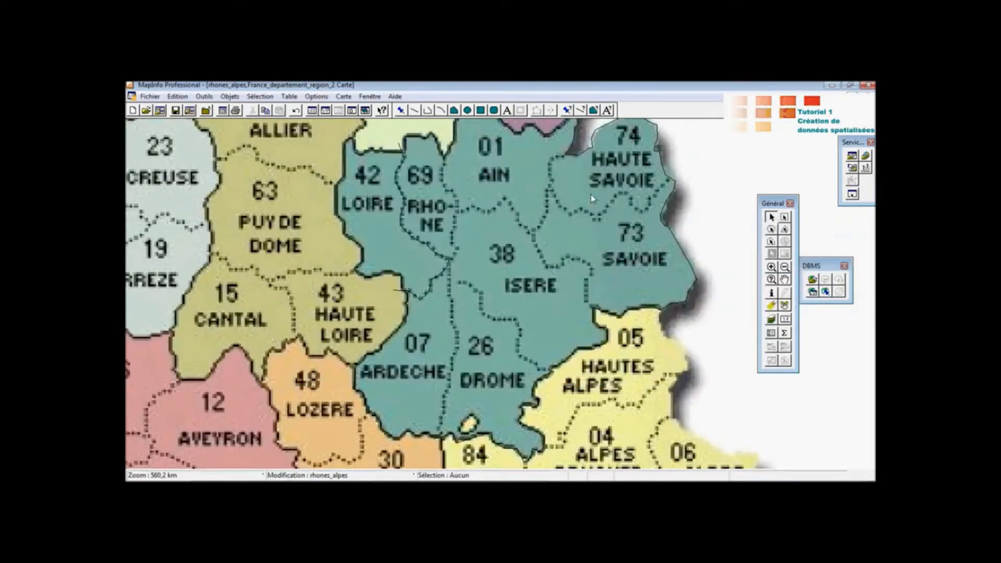
right_click(690, 175)
click(711, 182)
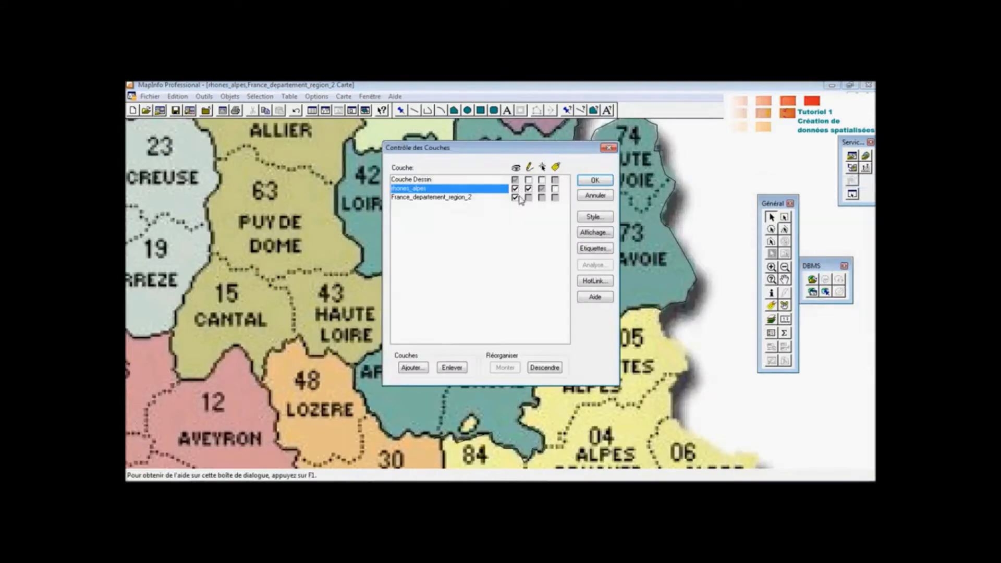
click(519, 201)
click(598, 185)
click(400, 149)
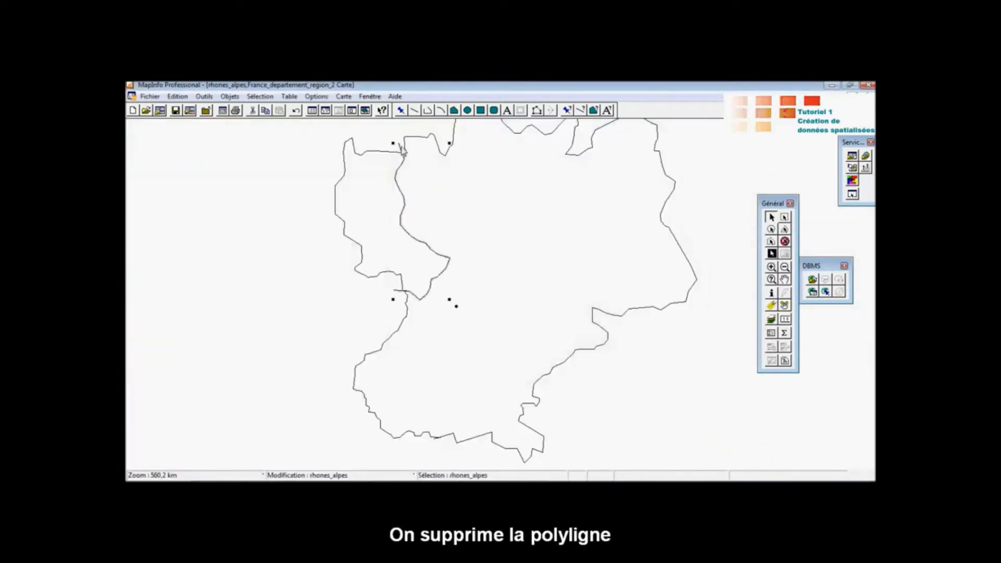
key(Delete)
Select the Loire polygon and the polygon of the remaining region in turn to check the split
click(388, 169)
click(468, 226)
click(421, 257)
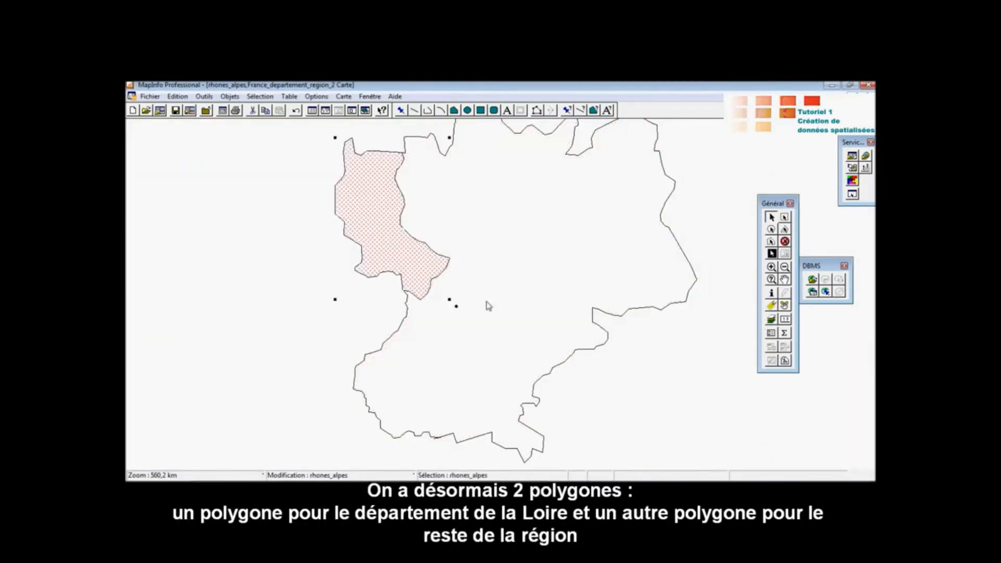
click(491, 311)
click(435, 267)
click(503, 310)
scroll(502, 312, down, 1)
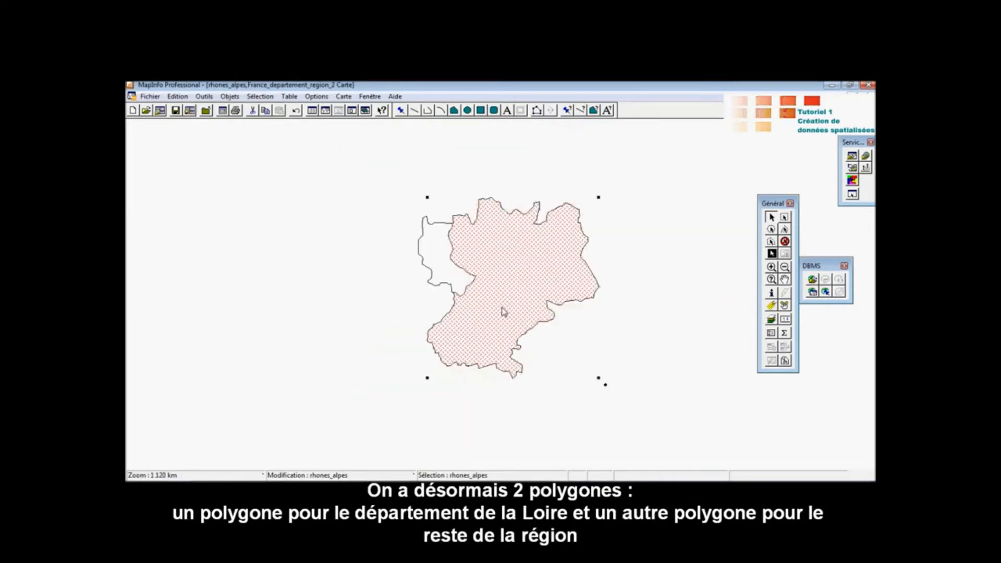
click(634, 259)
click(527, 275)
click(453, 266)
click(518, 270)
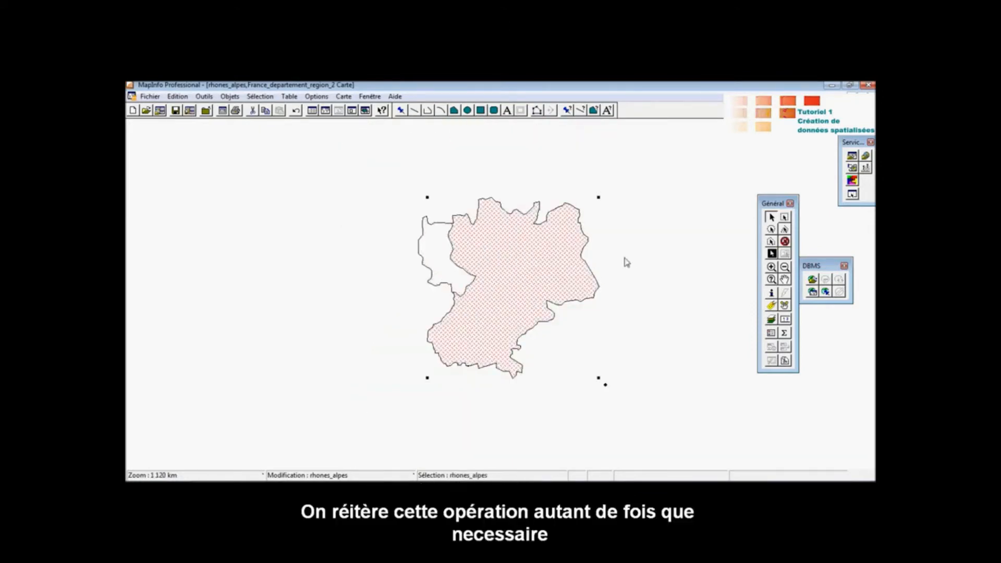
right_click(626, 262)
click(634, 264)
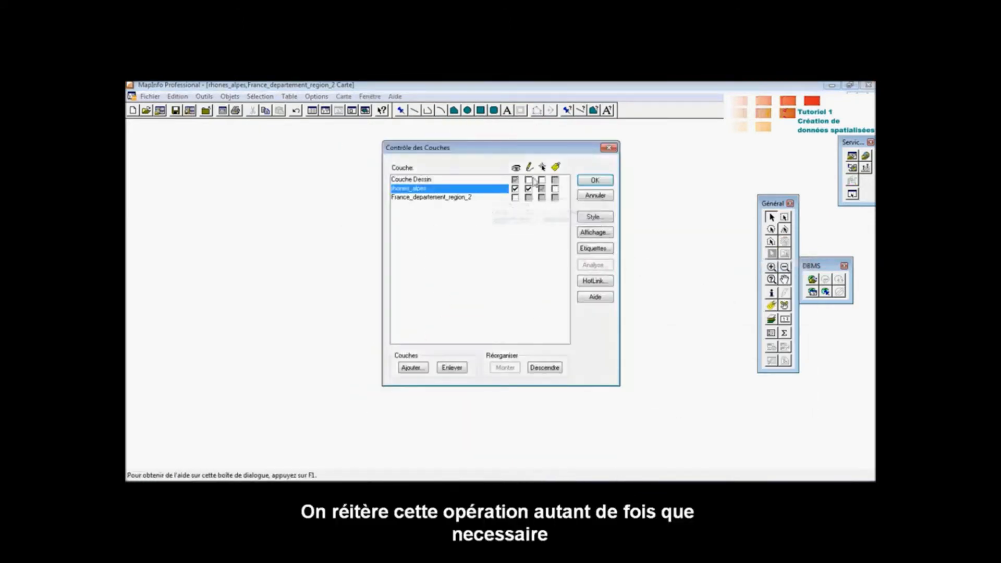
click(607, 148)
Override the rhones_alpes layer style with a thicker polygon outline and show the France_departement_region_2 raster layer again
right_click(639, 245)
click(646, 252)
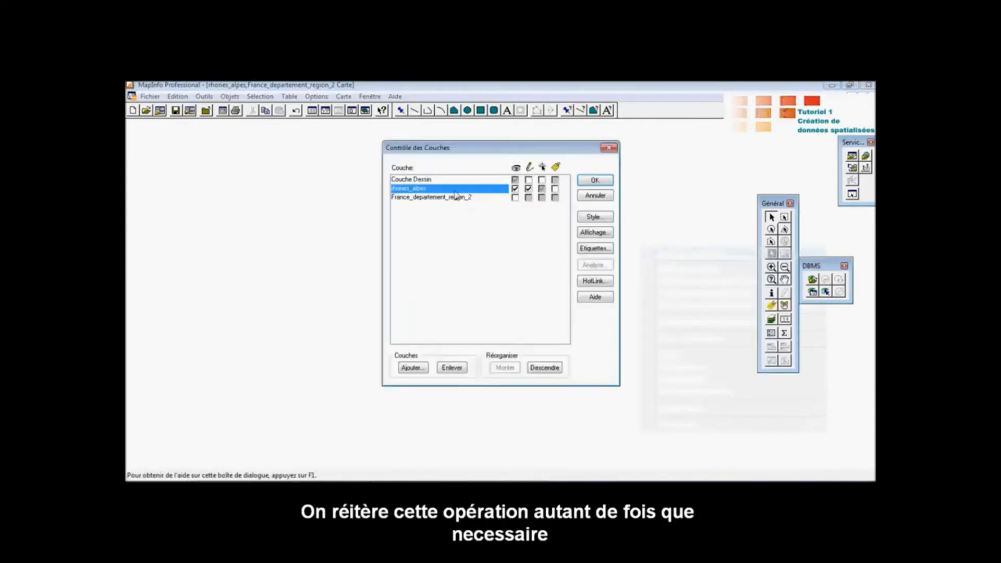
double_click(454, 190)
click(455, 199)
click(465, 219)
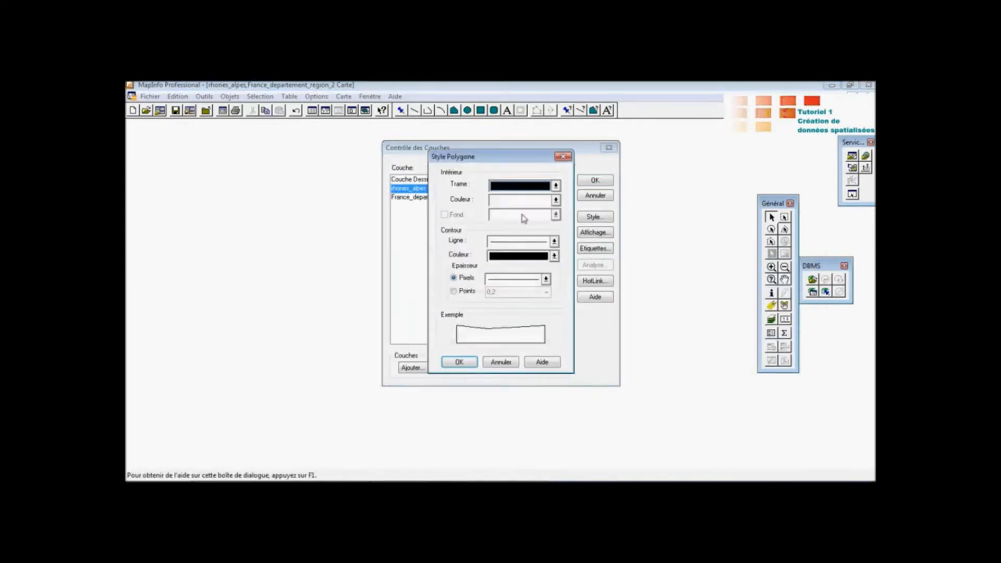
click(545, 279)
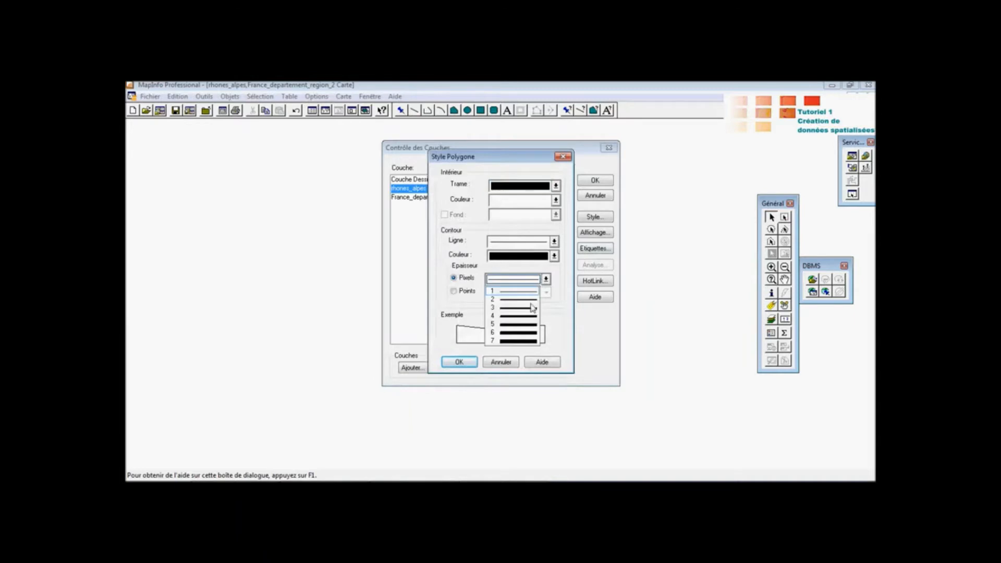
click(532, 308)
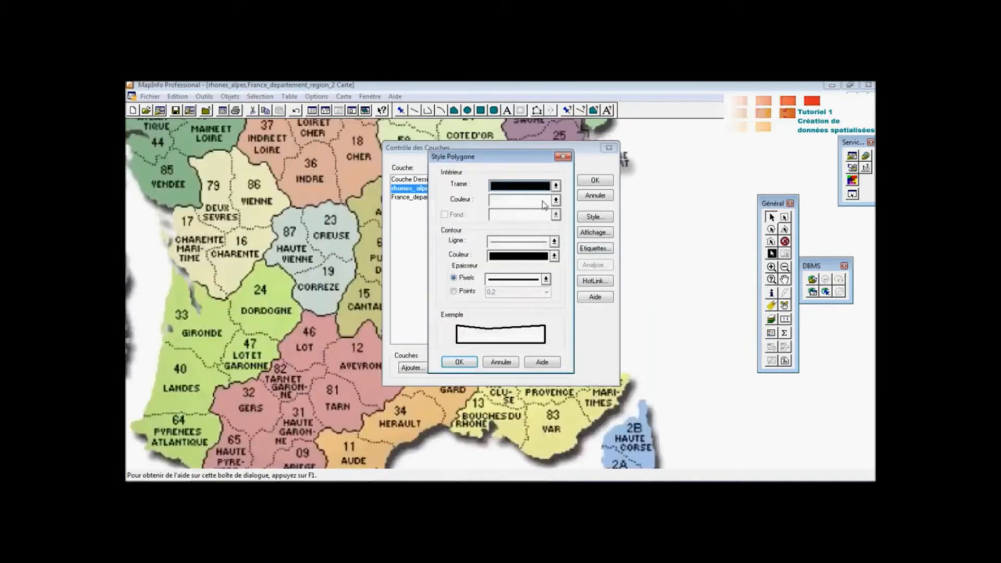
Set the rhones_alpes polygon interior to no fill and apply the layer's display style
click(544, 205)
click(546, 189)
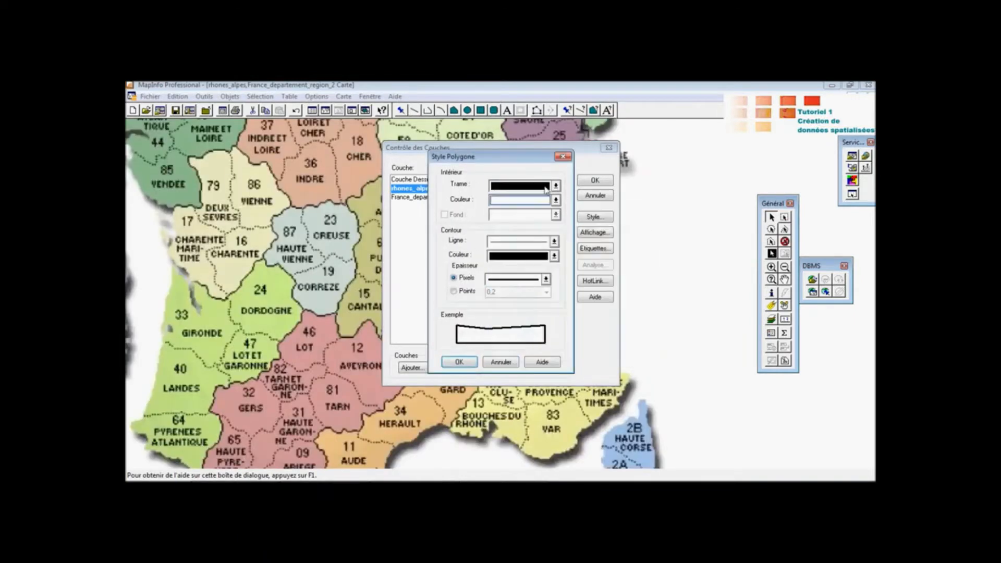
click(546, 190)
click(543, 218)
click(459, 362)
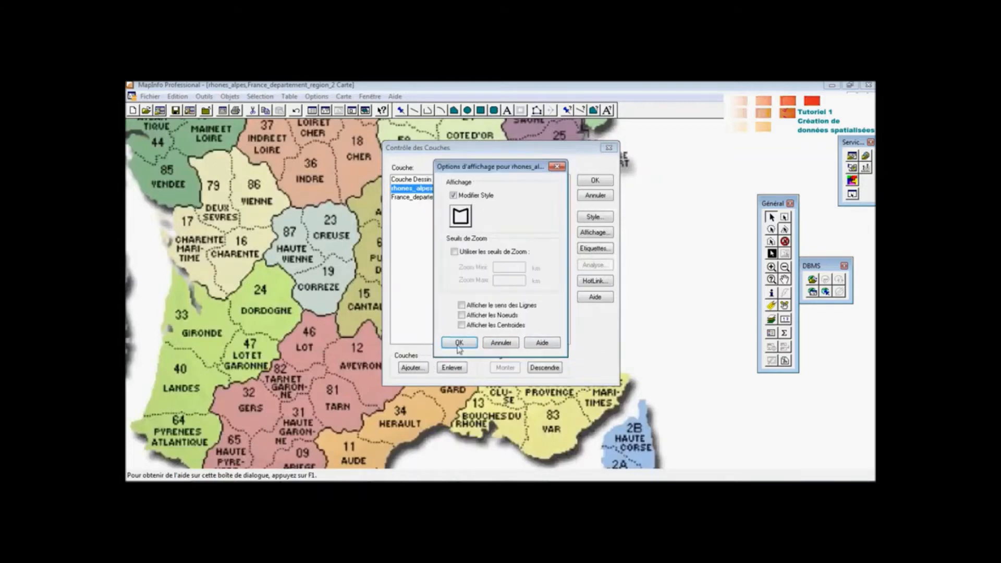
click(459, 342)
key(Return)
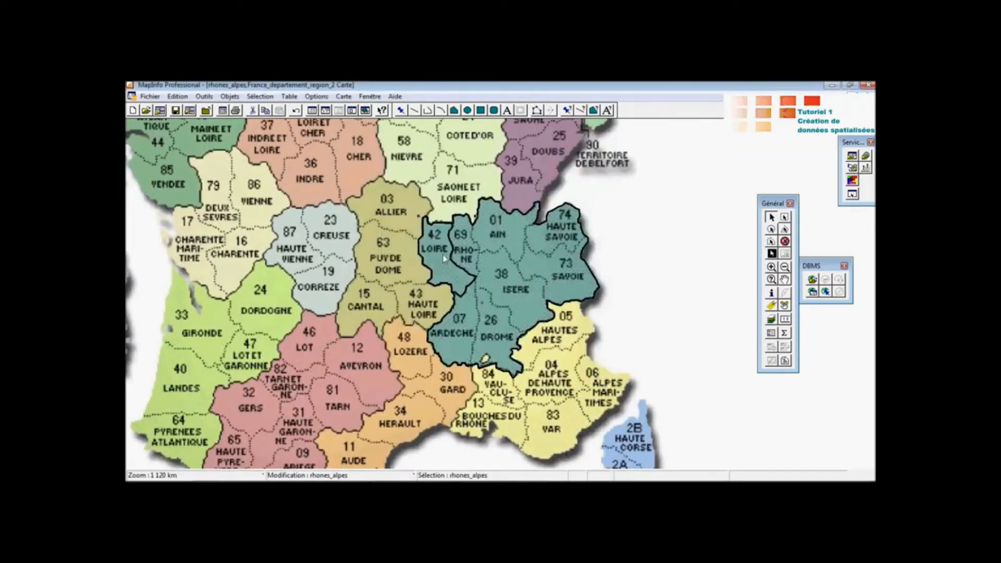
Draw a polyline along the Rhône department's eastern boundary, looping around its north side and back down inside the Loire polygon
click(613, 247)
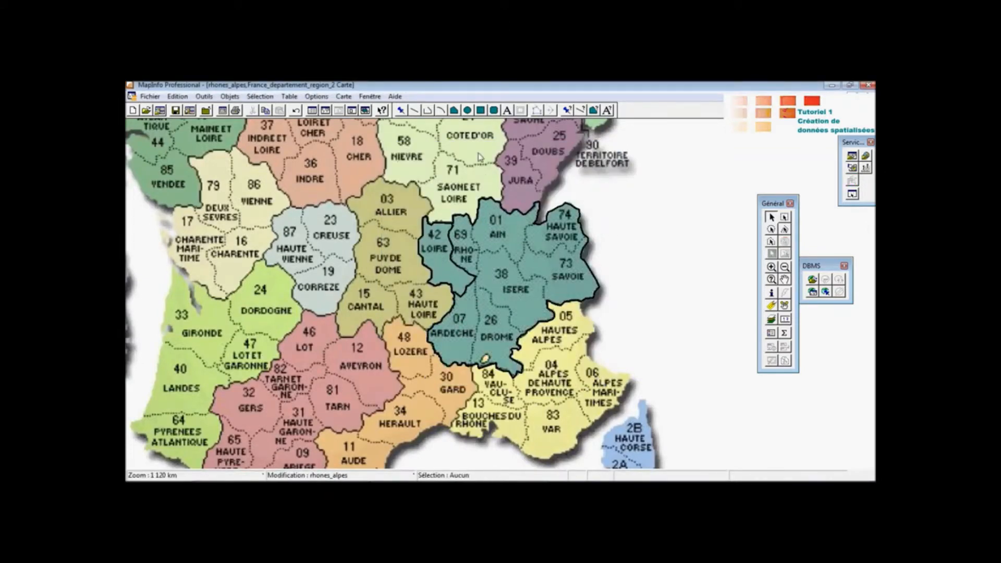
click(429, 112)
scroll(500, 293, up, 1)
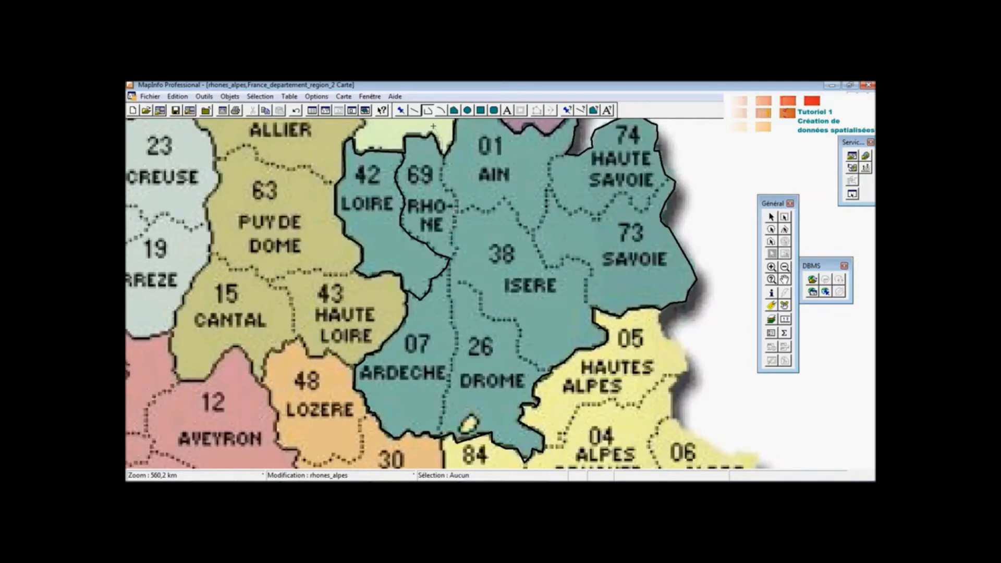
click(379, 194)
click(385, 212)
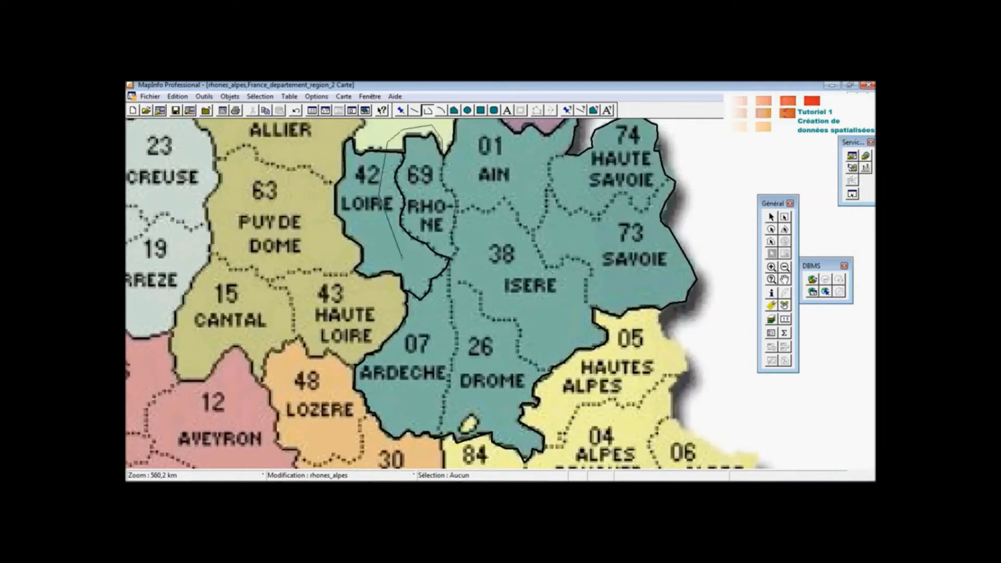
Select the polygon covering the region without the Loire and define it as the cutting target
click(771, 217)
click(497, 414)
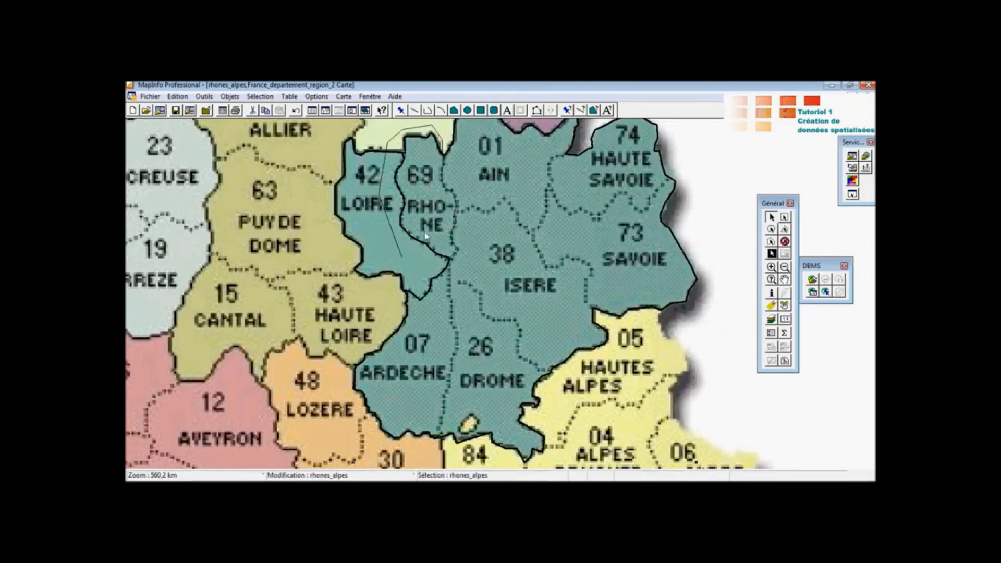
click(229, 96)
click(245, 109)
Split the target with the polyline around the Rhône department, keeping the Valeur method for both fields, and delete that polyline
click(401, 257)
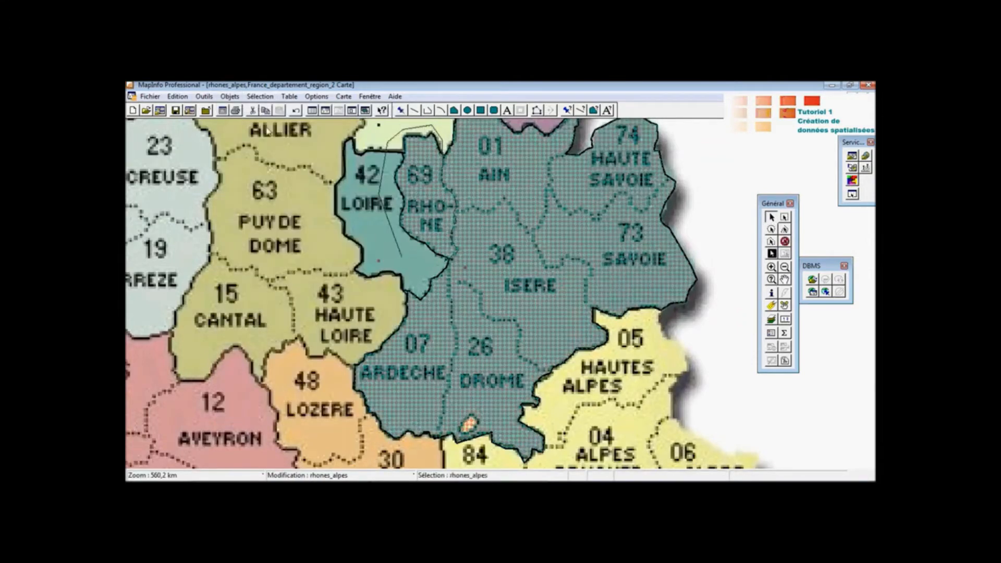
click(230, 96)
click(280, 264)
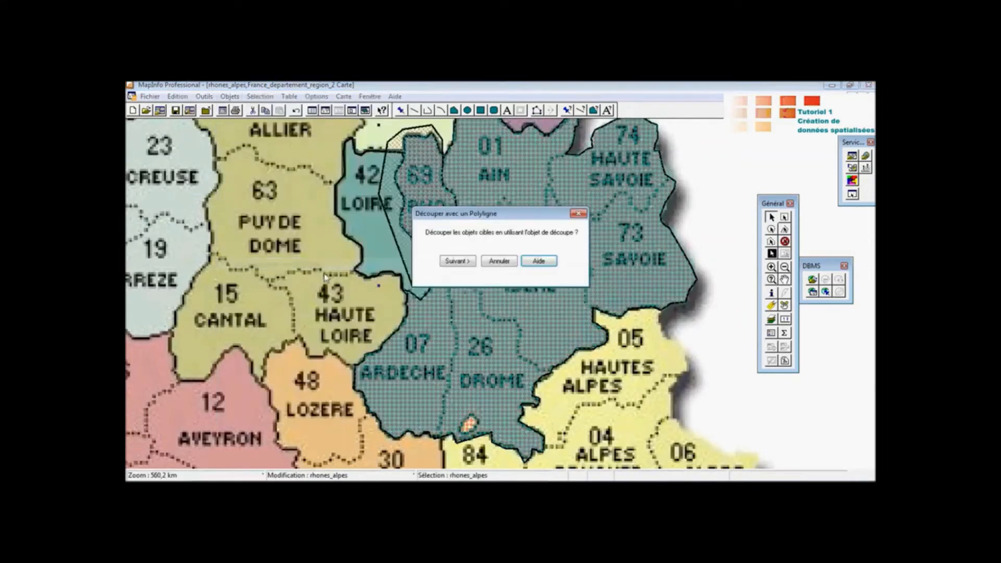
drag(488, 218, 243, 247)
click(219, 293)
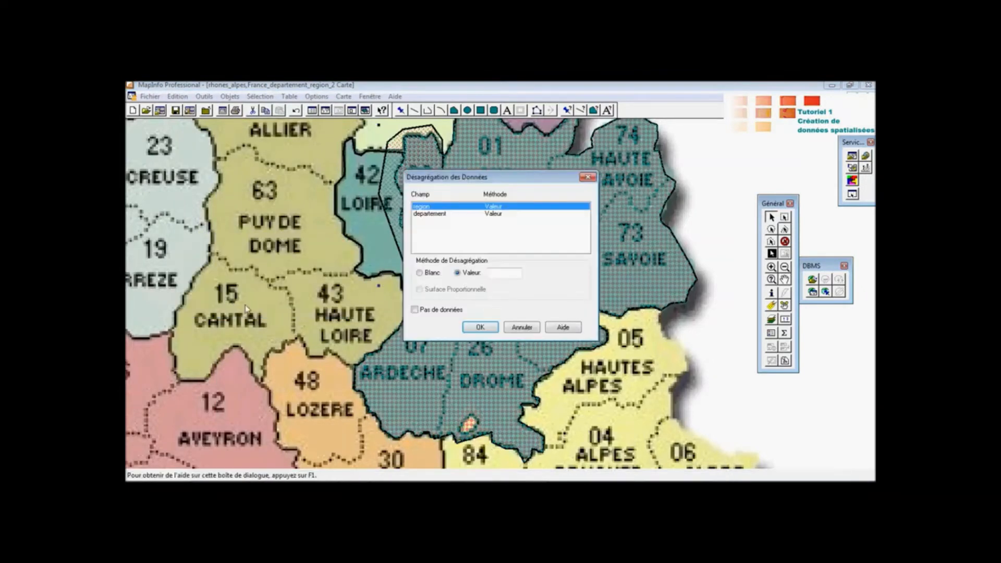
click(476, 327)
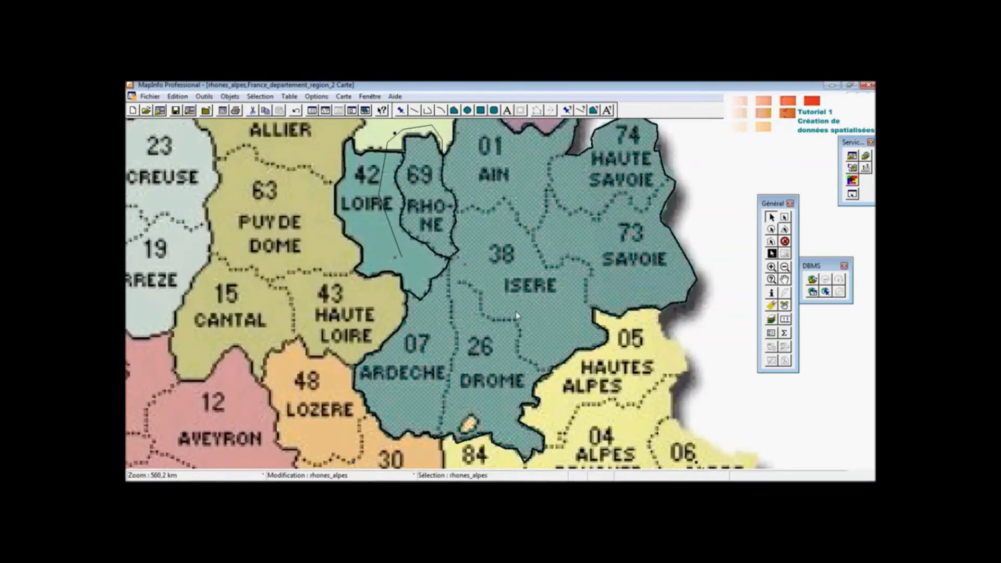
click(399, 255)
key(Delete)
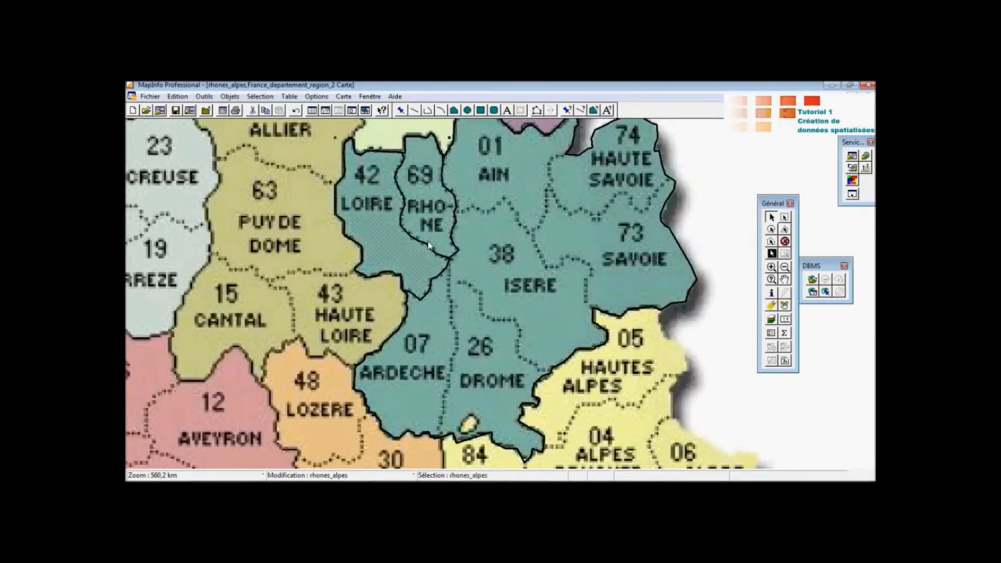
Hide the France_departement_region_2 raster layer to leave only the split polygons on the map
right_click(712, 215)
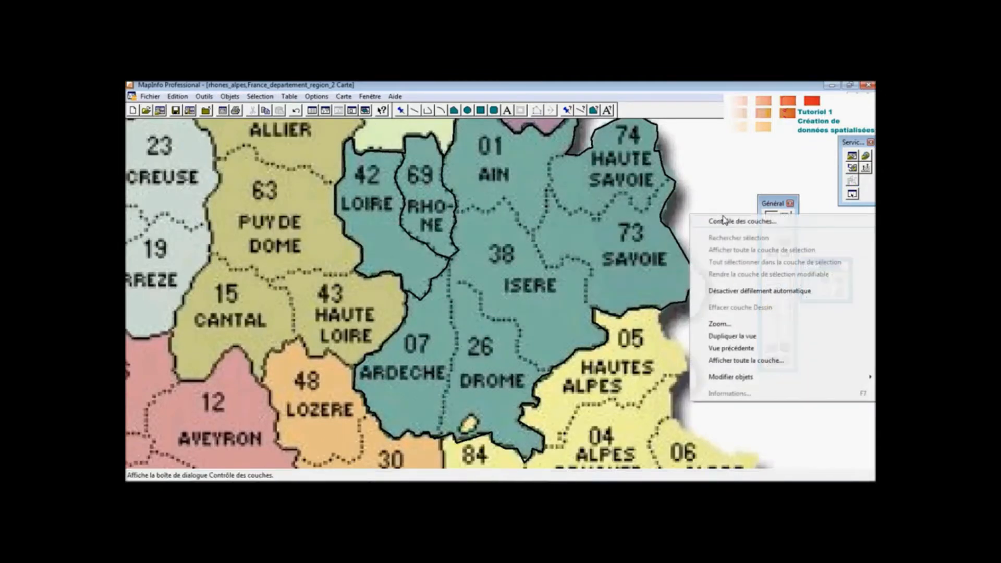
click(723, 220)
click(512, 198)
click(593, 180)
Select the Rhône, Loire and remaining-region polygons one after another to check the new split
scroll(553, 218, down, 1)
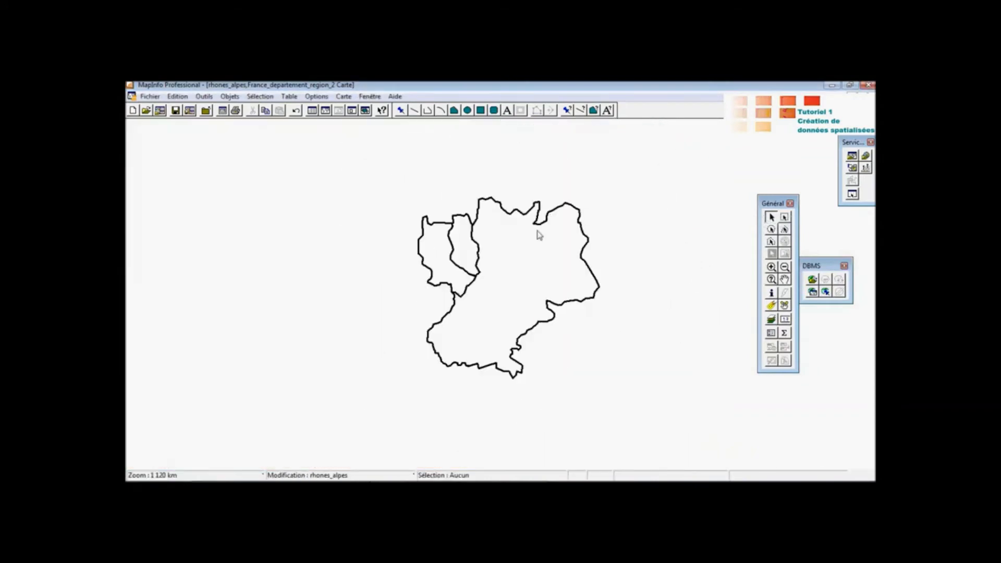
click(525, 235)
click(466, 247)
click(441, 253)
click(491, 289)
click(471, 264)
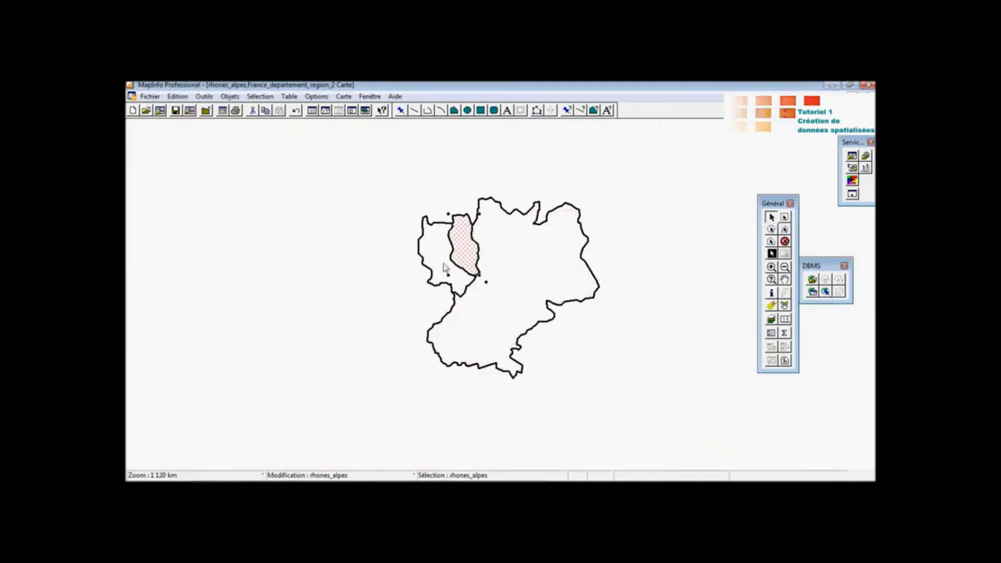
Display the France_departement_region_2 raster layer again behind the split Rhône-Alpes polygons
right_click(656, 225)
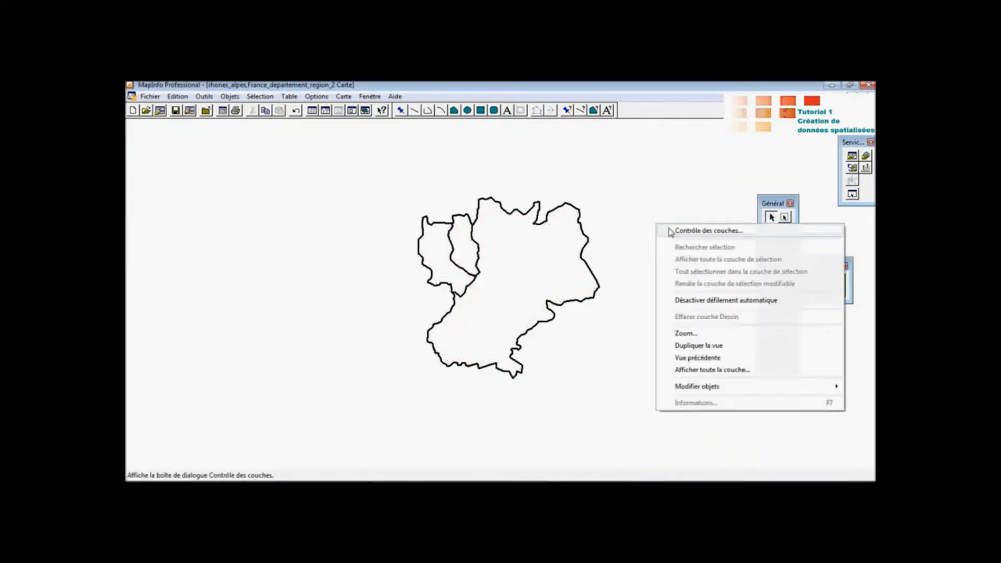
click(671, 233)
click(512, 198)
click(593, 180)
scroll(522, 262, up, 1)
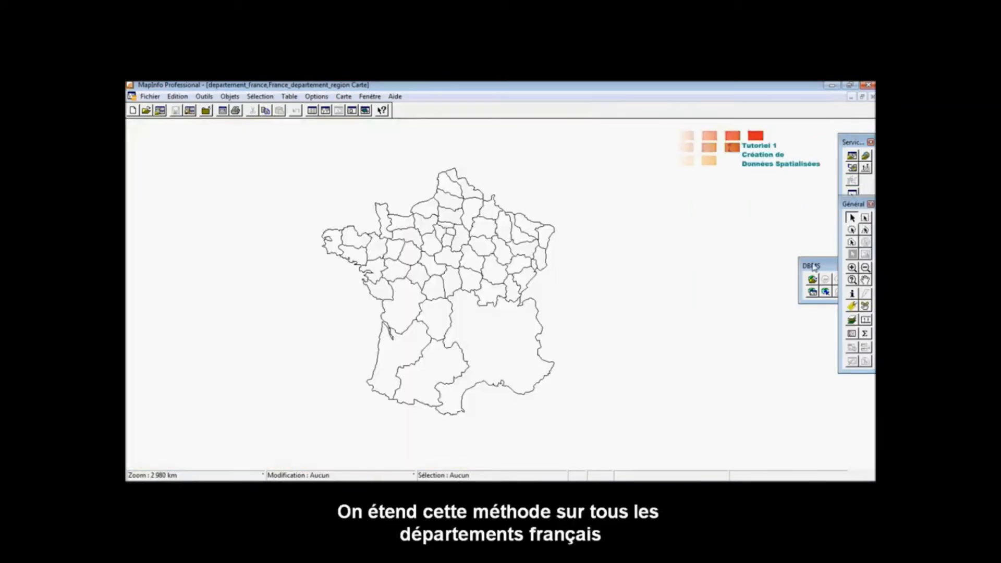
Dock the DBMS toolbar and display the France_departement_region raster layer under the departement_france polygons
drag(814, 267, 578, 112)
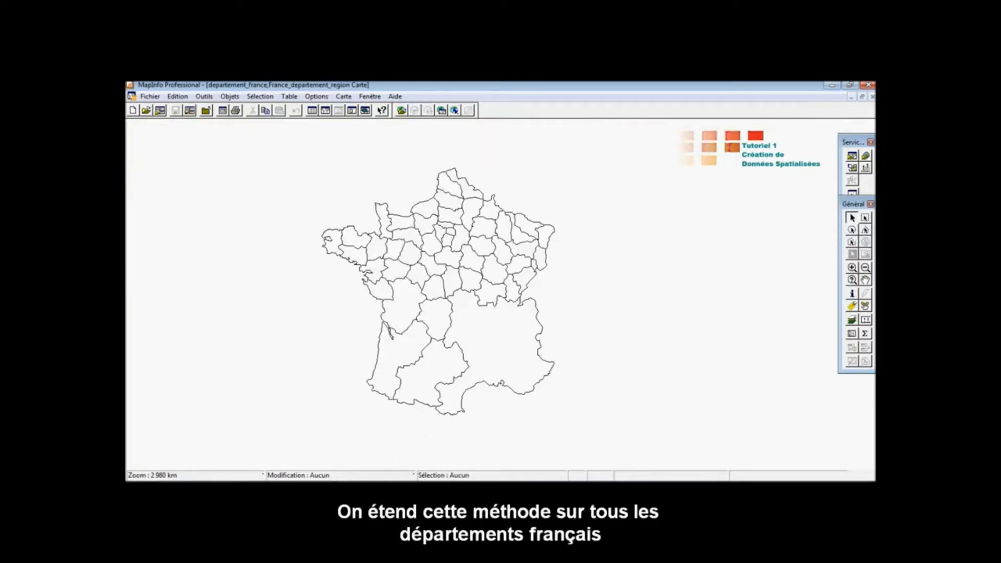
right_click(613, 152)
click(732, 161)
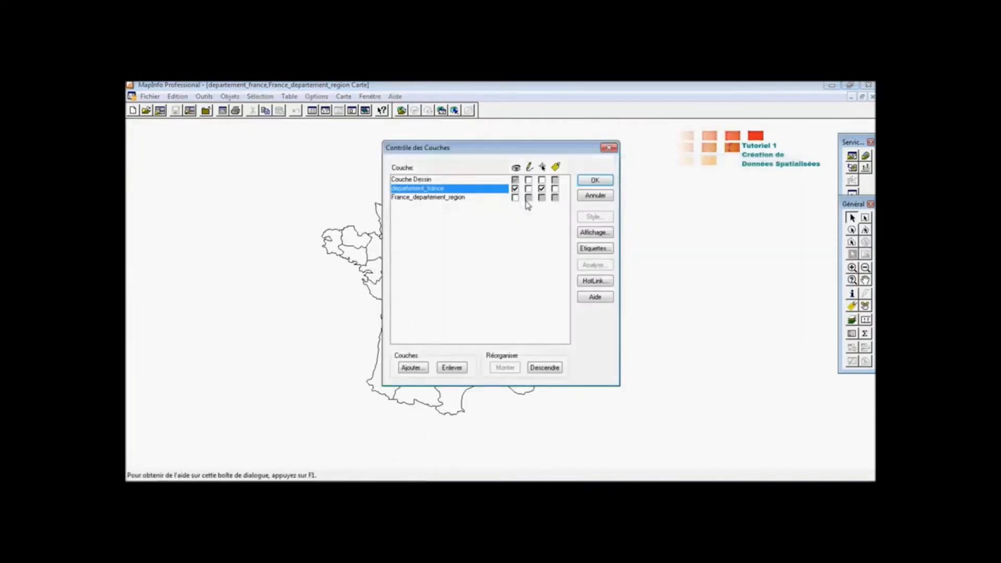
click(515, 197)
click(594, 180)
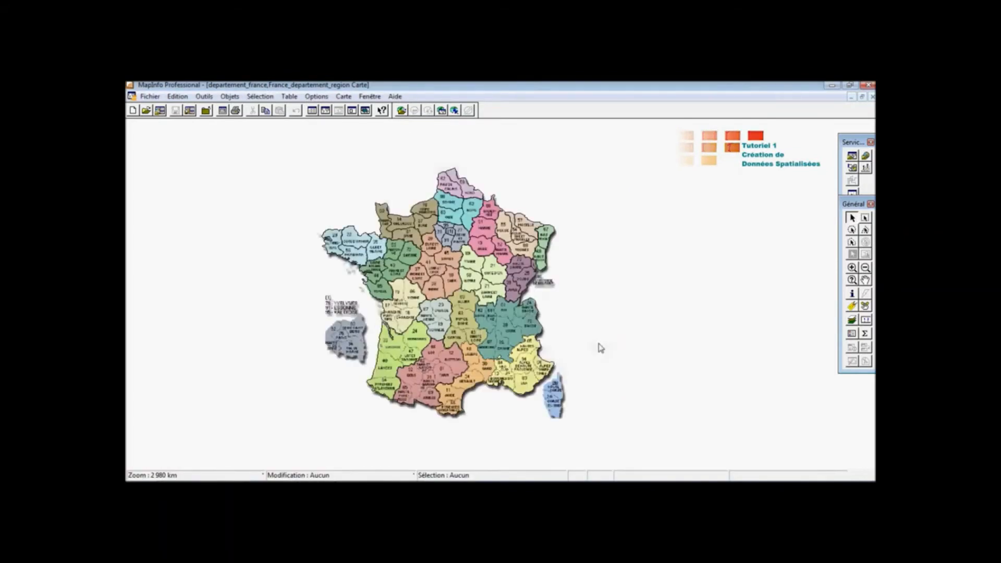
Draw a cutting polyline around the outer side of Dordogne, through Charente, Haute-Vienne, Corrèze and Lot
click(852, 267)
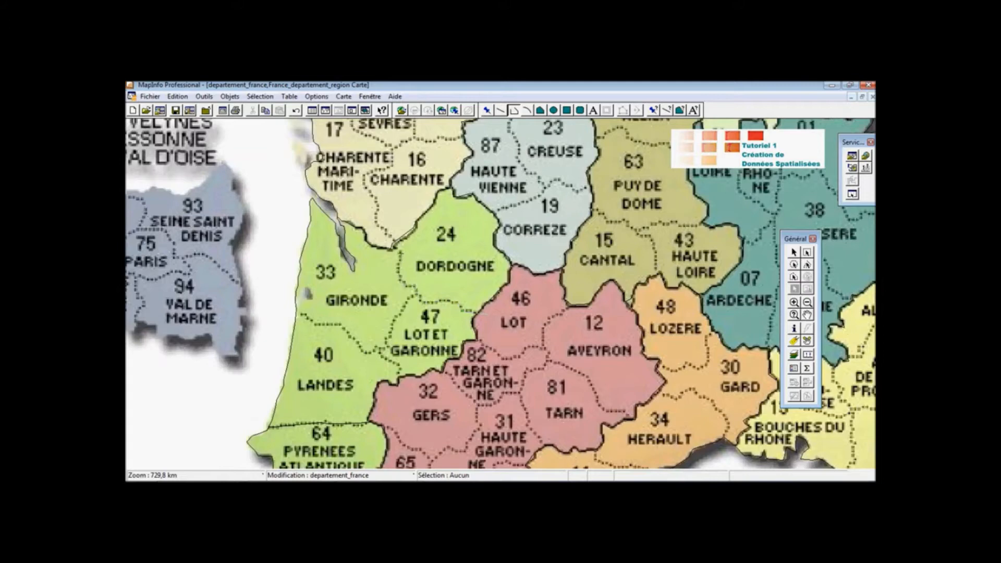
click(415, 170)
click(514, 155)
click(558, 233)
click(793, 252)
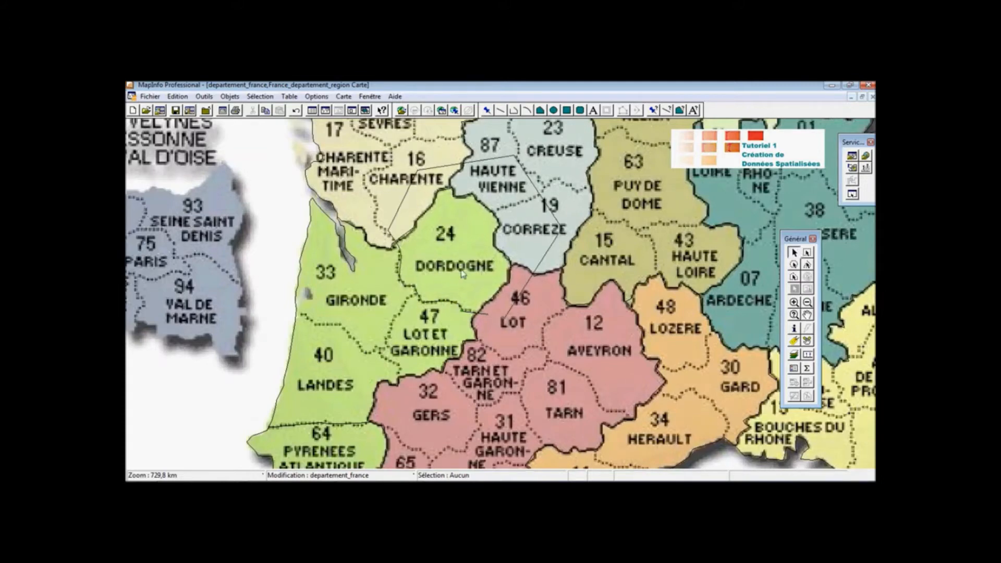
Take the polygon covering Gironde, Landes, Dordogne and Lot-et-Garonne as the target and split it with the Dordogne polyline
click(461, 271)
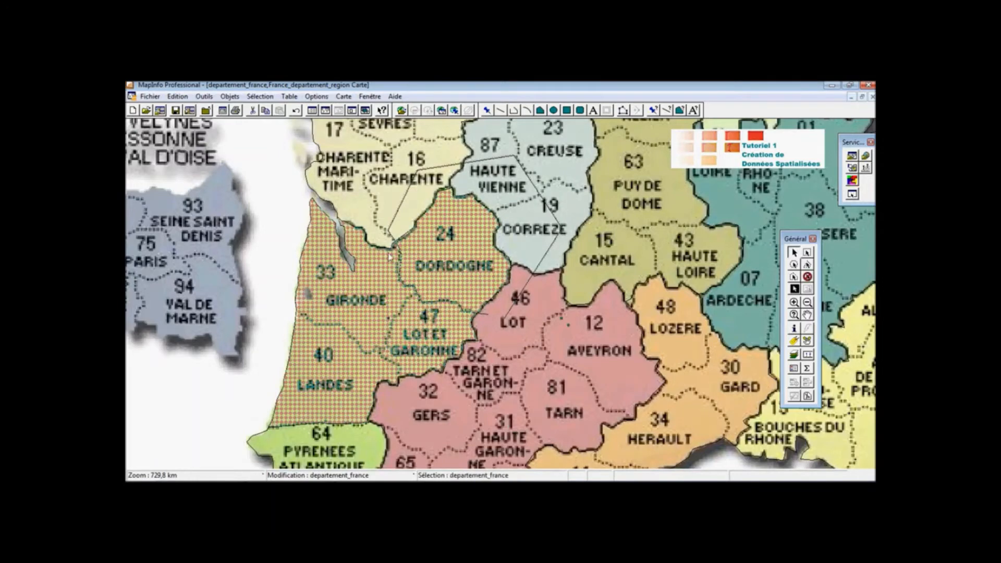
click(229, 96)
click(281, 261)
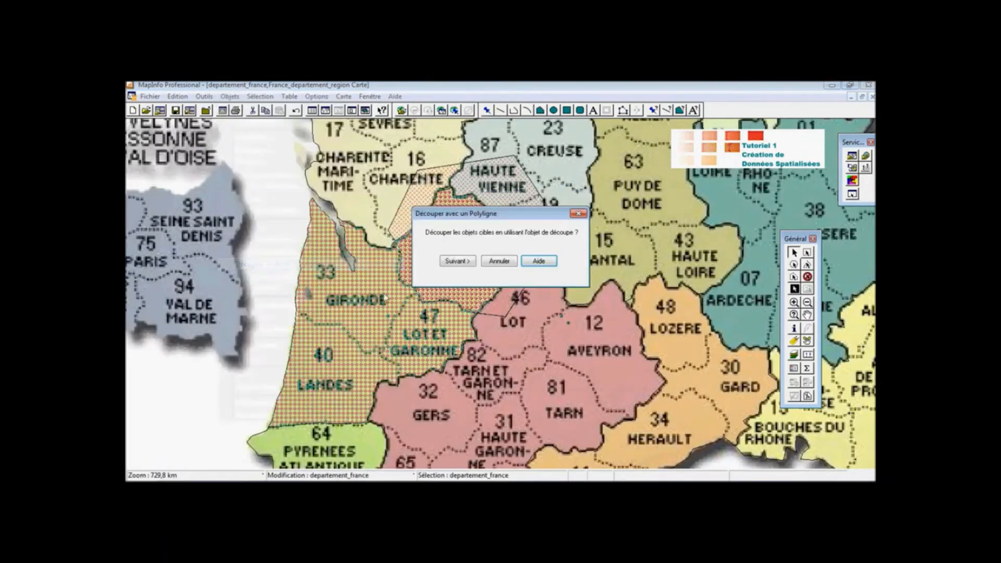
click(457, 261)
click(478, 327)
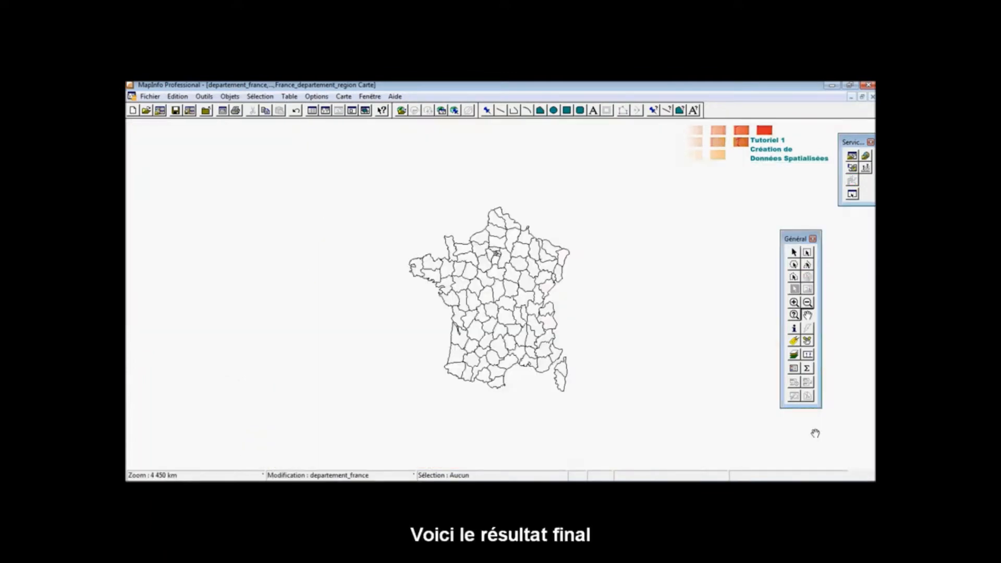
Measure the distance from the south of France to its northern tip, and from the southeast coast towards Corsica
click(807, 354)
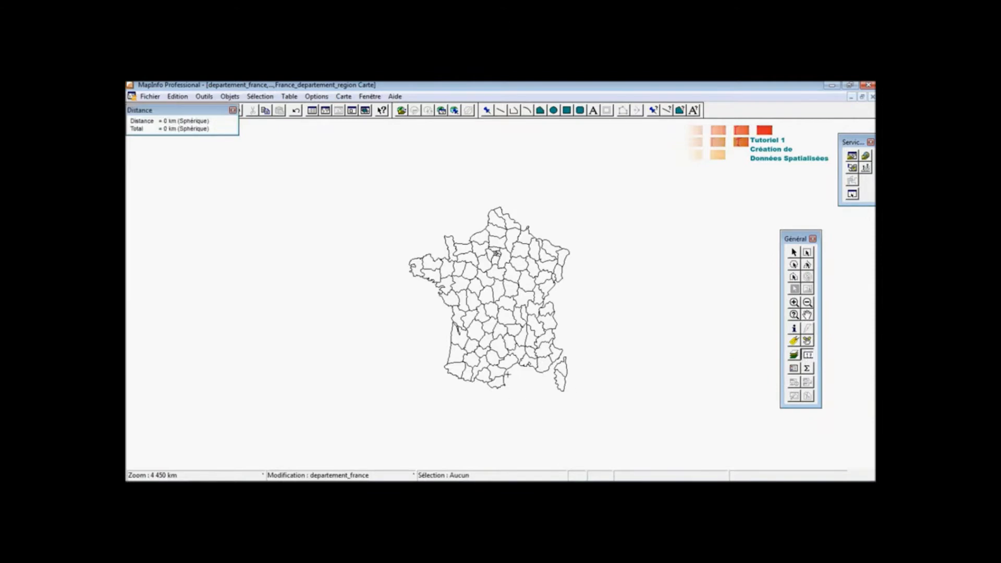
click(516, 357)
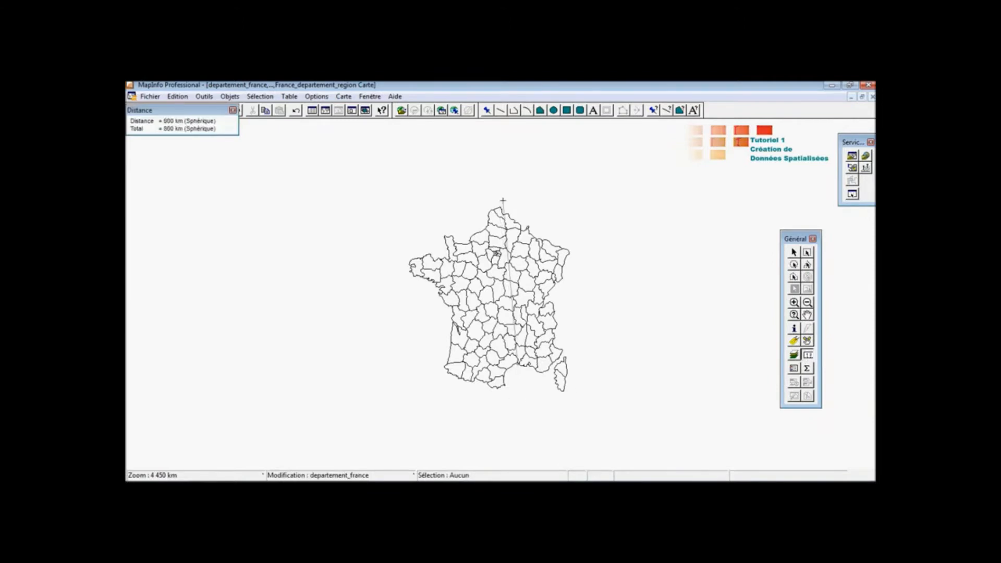
double_click(498, 206)
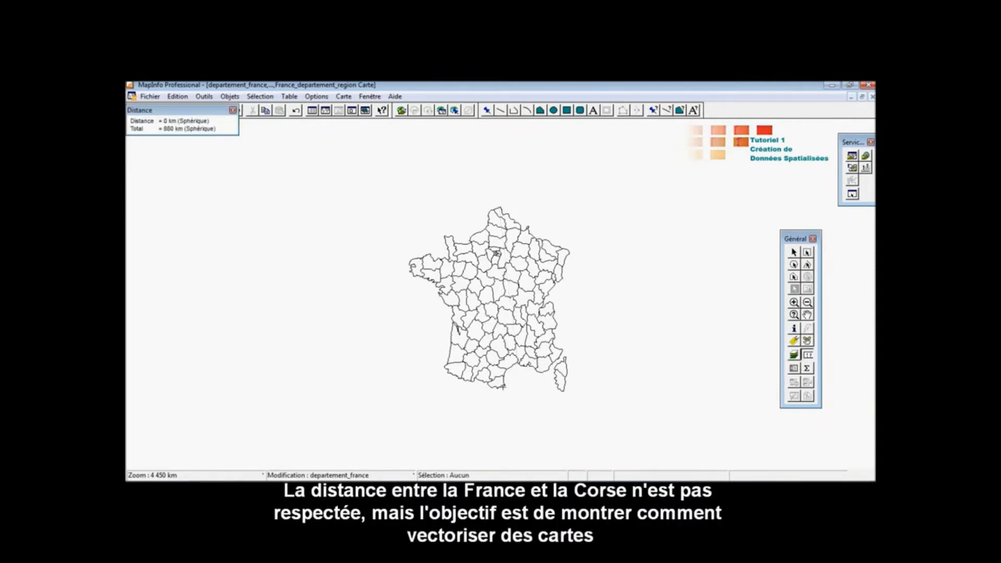
click(550, 359)
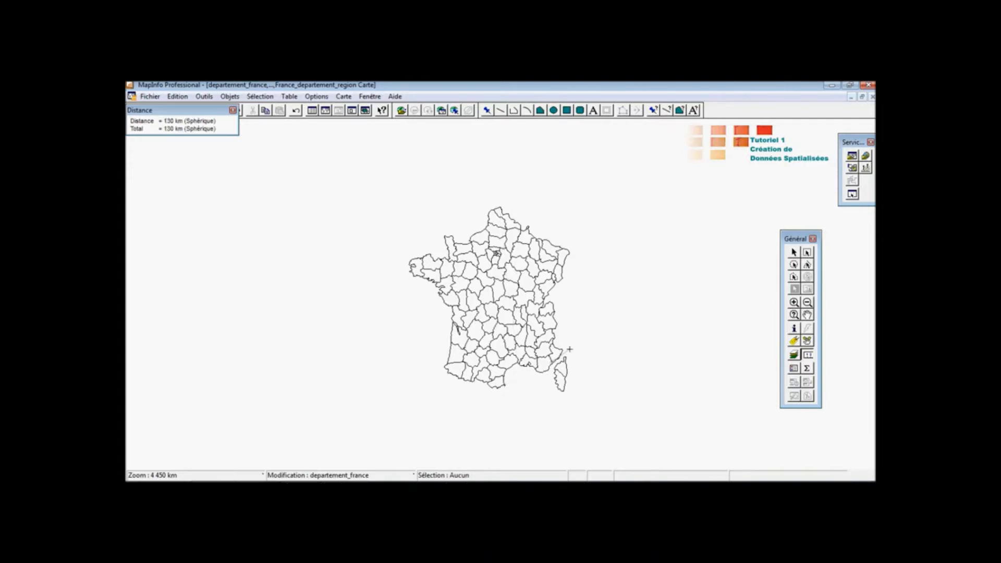
Look through the attribute rows of the departement_france table, then close its data window
click(311, 110)
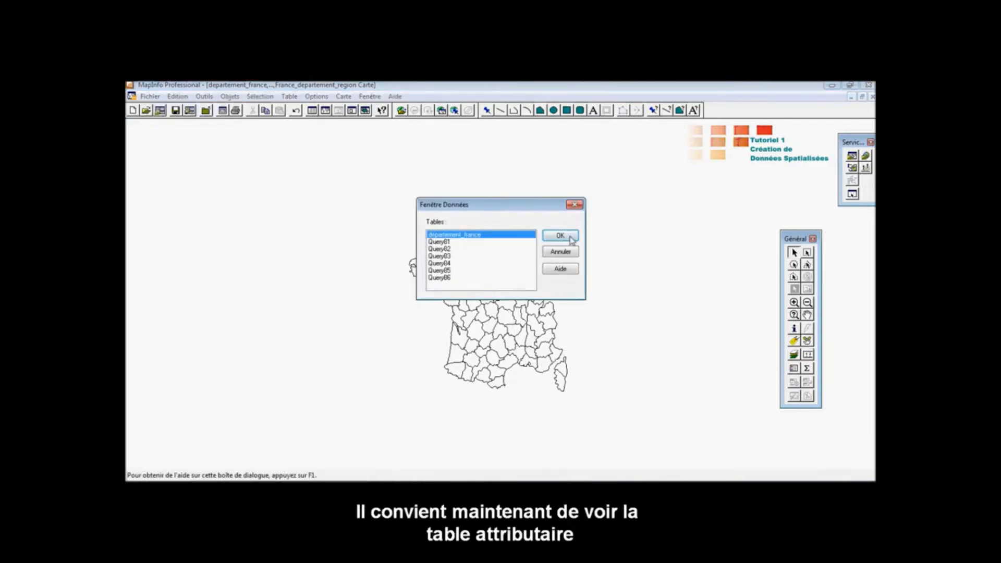
click(569, 236)
scroll(274, 226, down, 10)
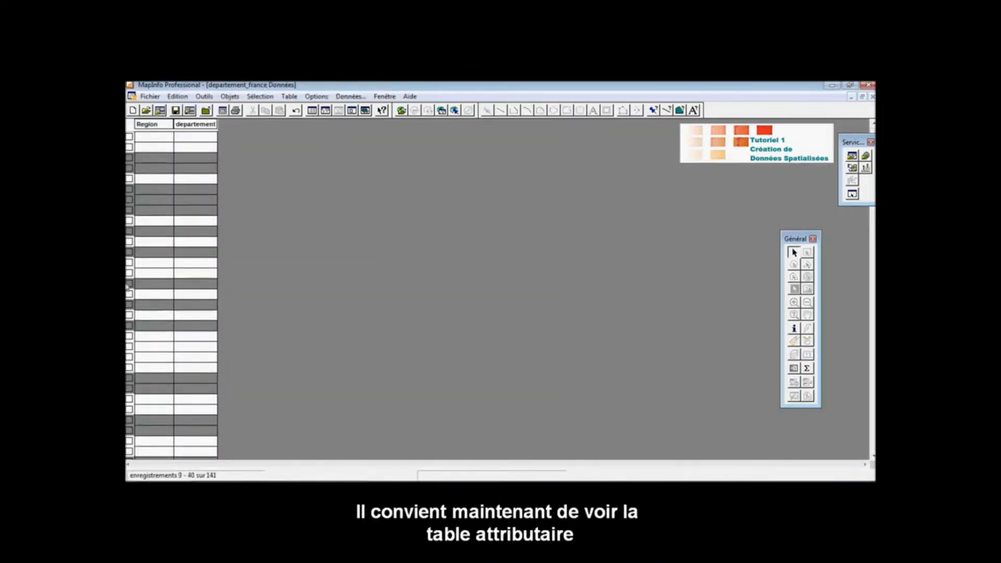
click(872, 97)
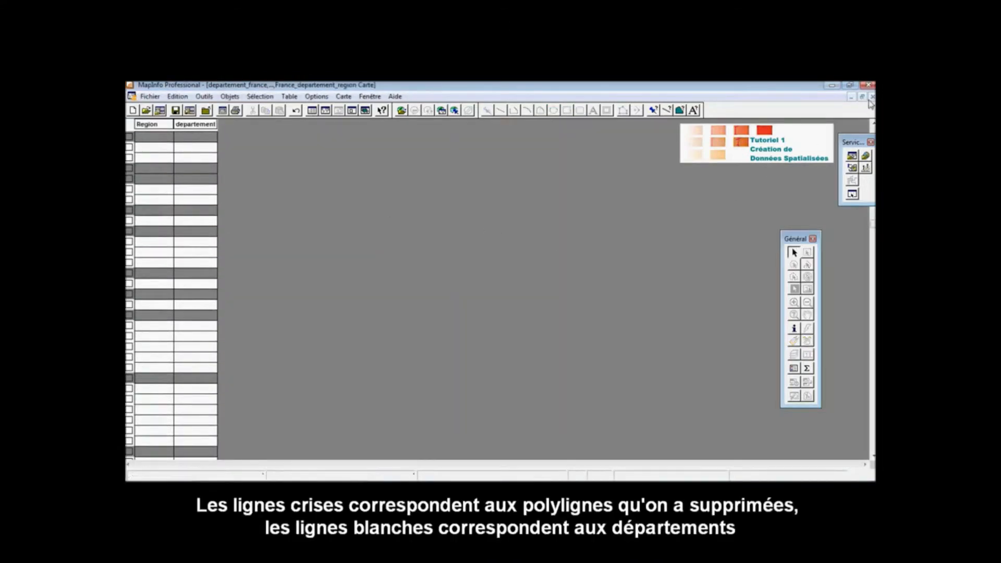
Reopen the departement_france data table in a floating window and place it beside the map
click(313, 111)
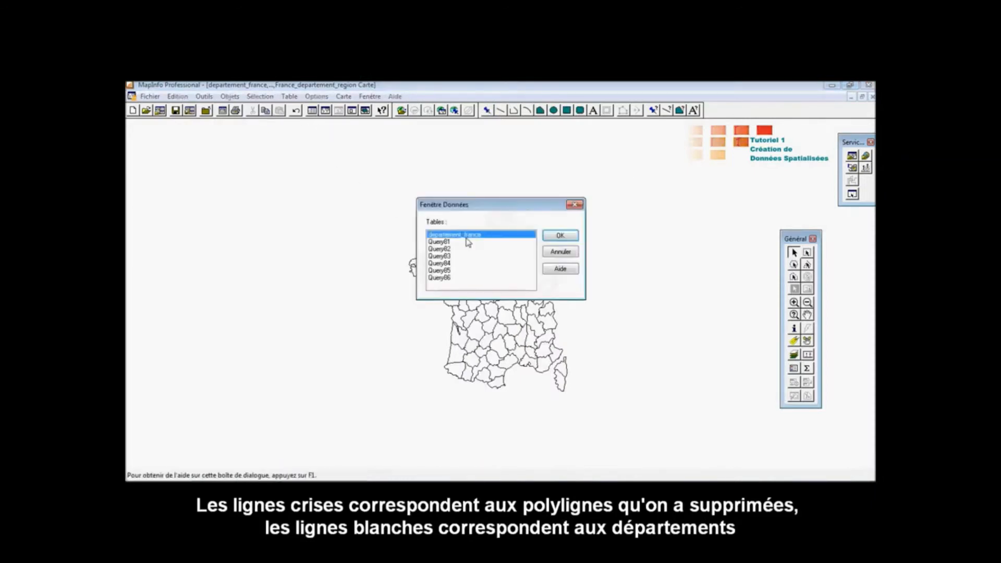
click(559, 236)
click(861, 96)
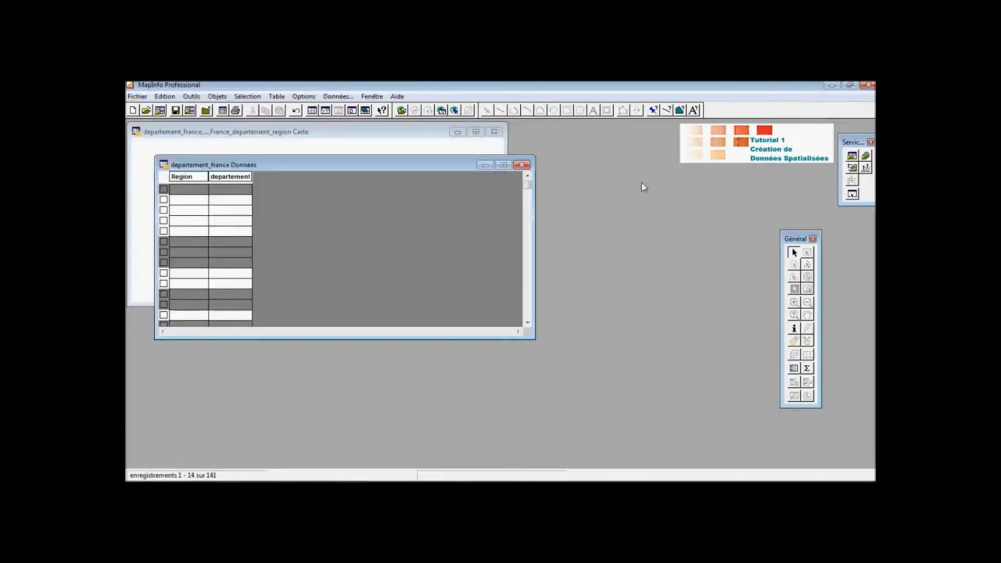
drag(421, 172, 664, 192)
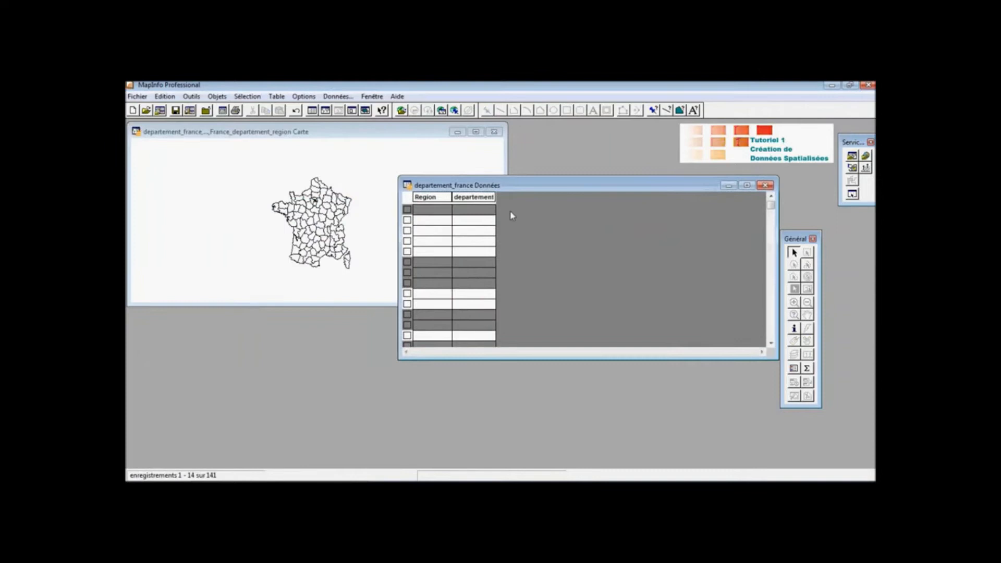
Select the first white rows of the table one by one and a grey row to compare them
click(407, 226)
click(407, 231)
click(407, 241)
click(407, 251)
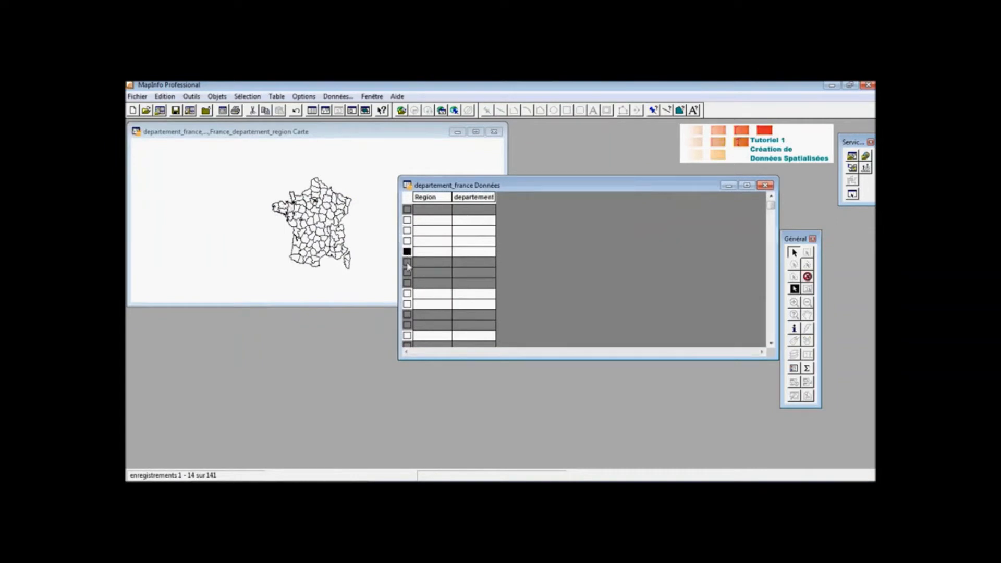
click(407, 264)
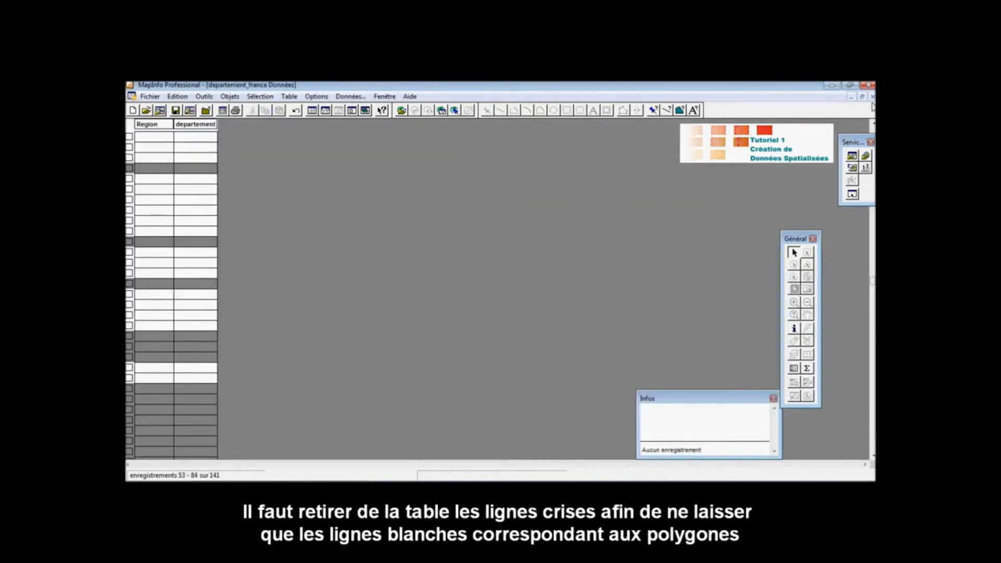
Compact the departement_france table with the Compacter les Deux option, saving its pending modifications first
click(862, 97)
click(276, 97)
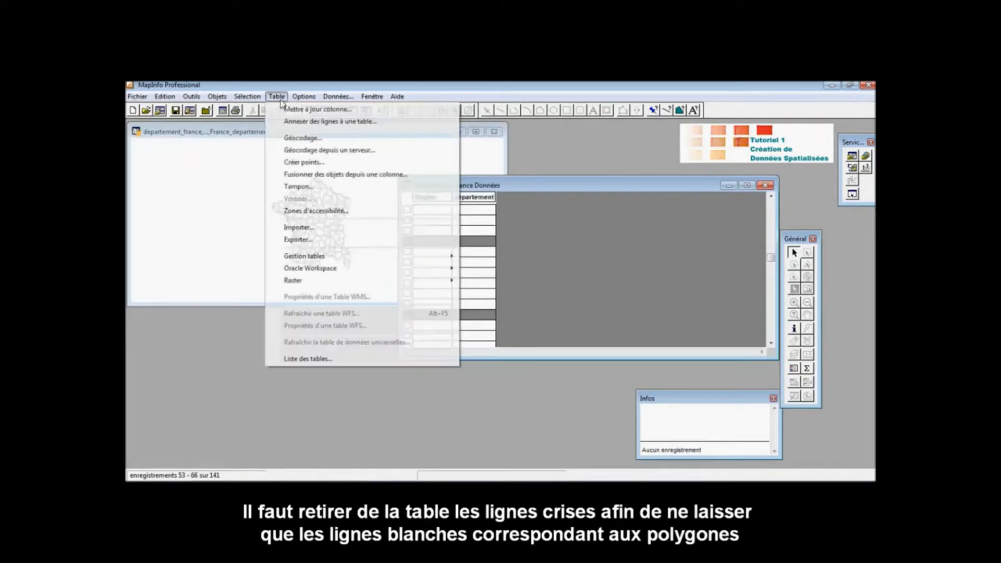
mouse_move(339, 258)
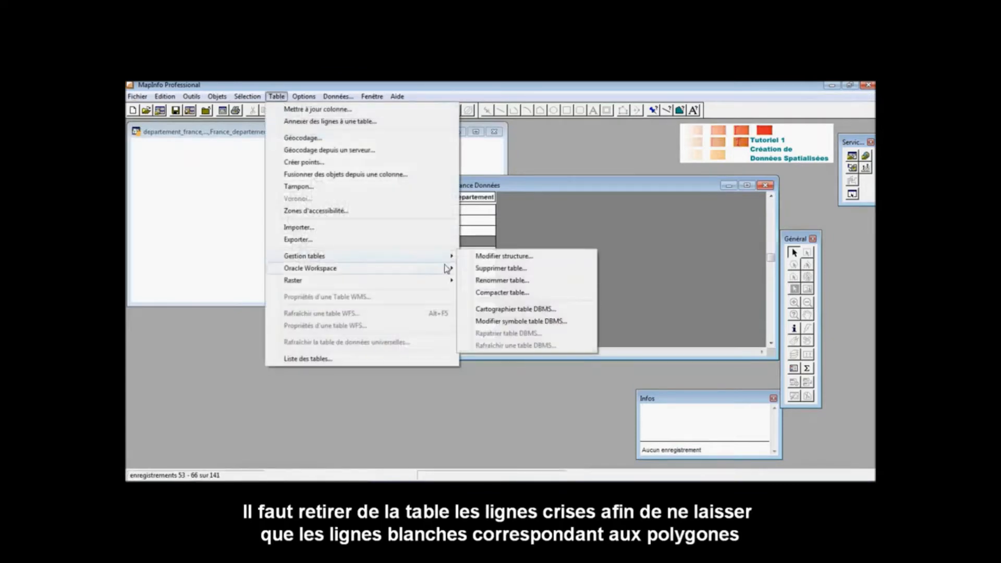
click(502, 292)
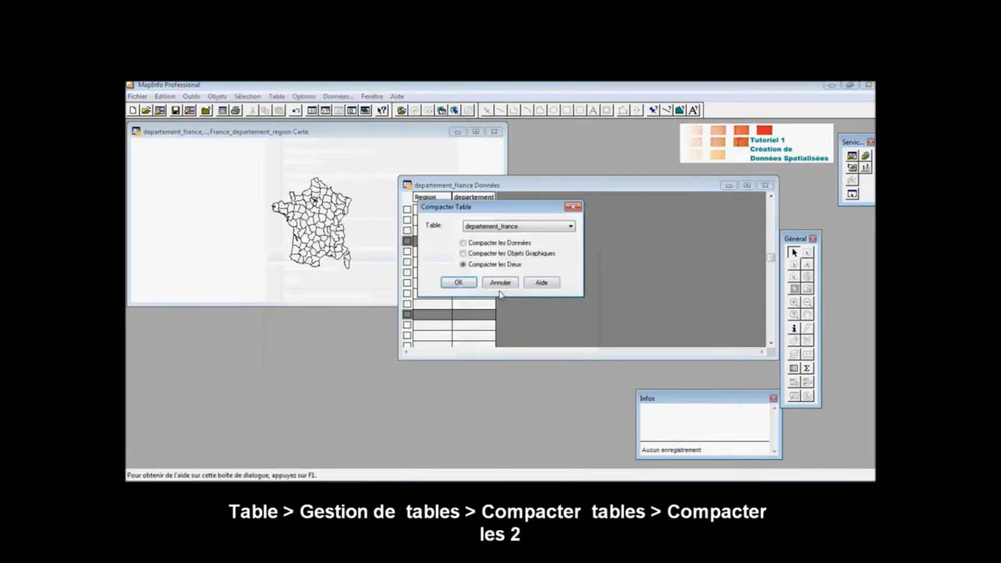
click(491, 254)
click(490, 264)
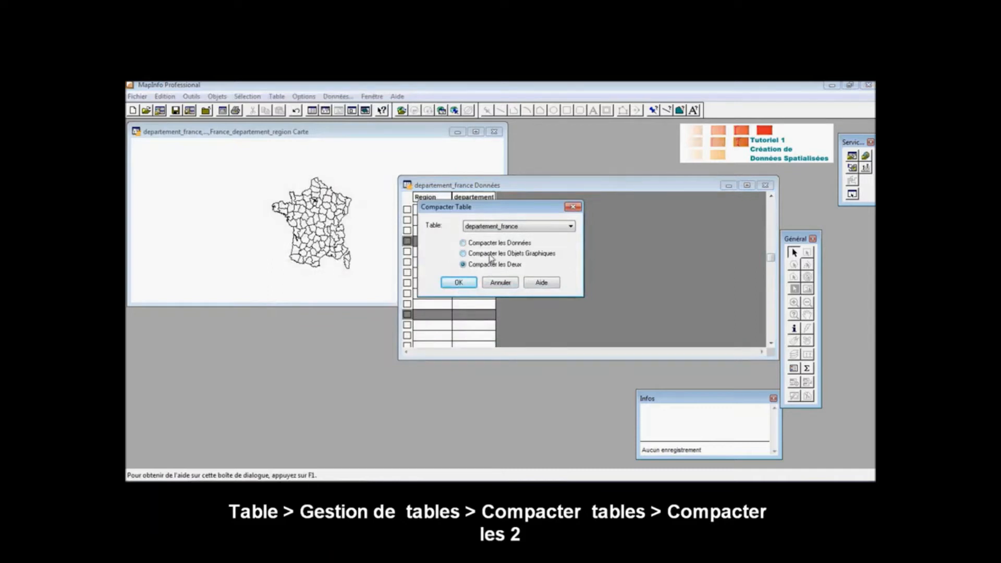
click(467, 282)
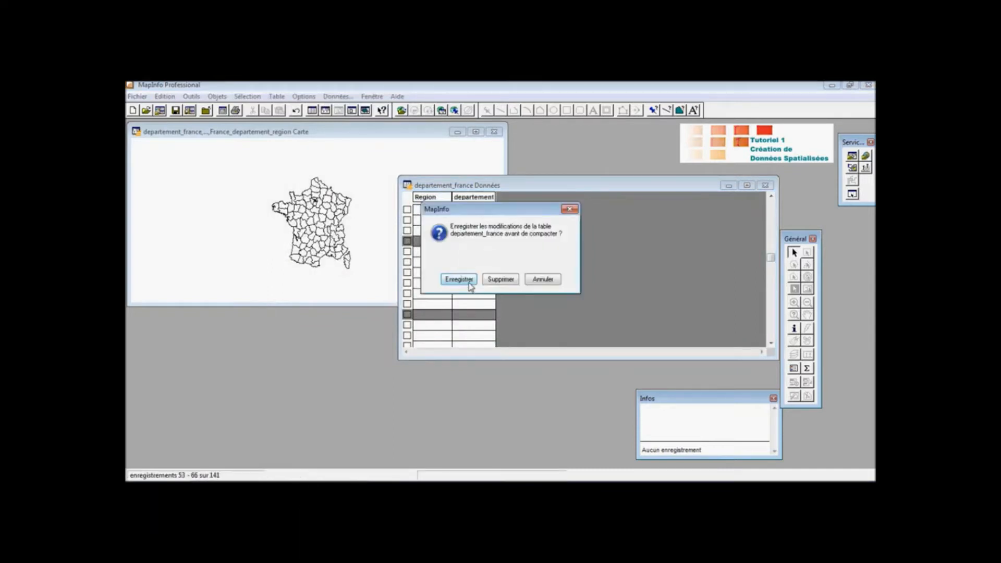
click(467, 281)
Remove the Sin_titulo_1 layer from the map and display the France_departement_region raster
right_click(359, 198)
click(392, 205)
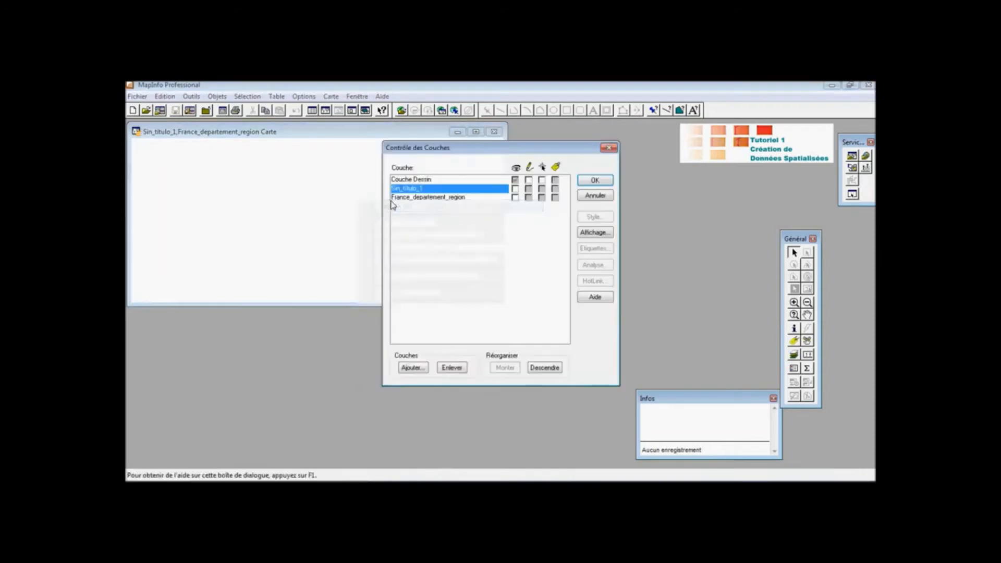
click(452, 367)
click(586, 181)
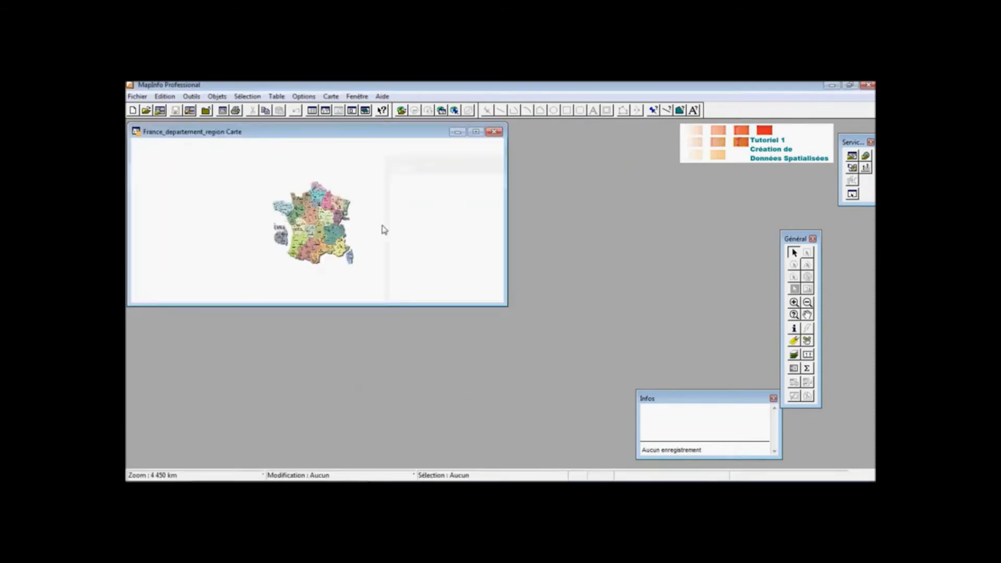
Open the departement_france table from the tutoriel 1 folder to add it back to the map
right_click(385, 229)
click(193, 160)
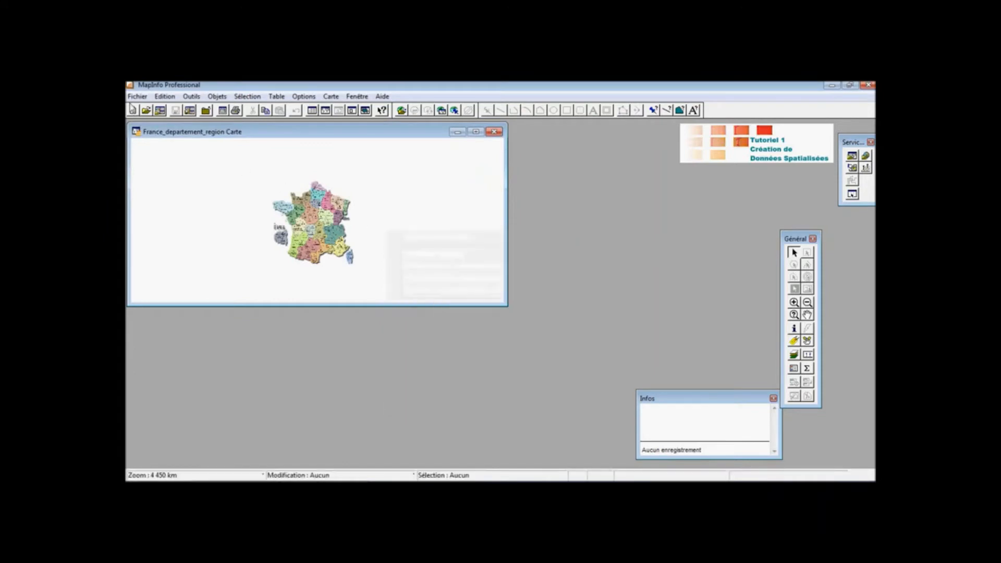
click(137, 96)
click(146, 121)
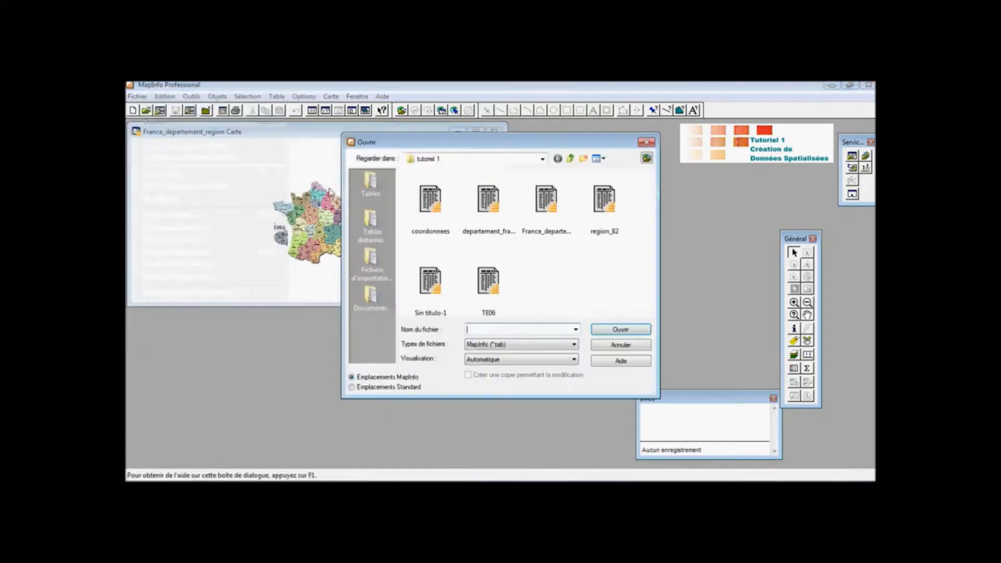
double_click(490, 223)
Hide the France_departement_region raster layer so only the department polygons are displayed
right_click(401, 240)
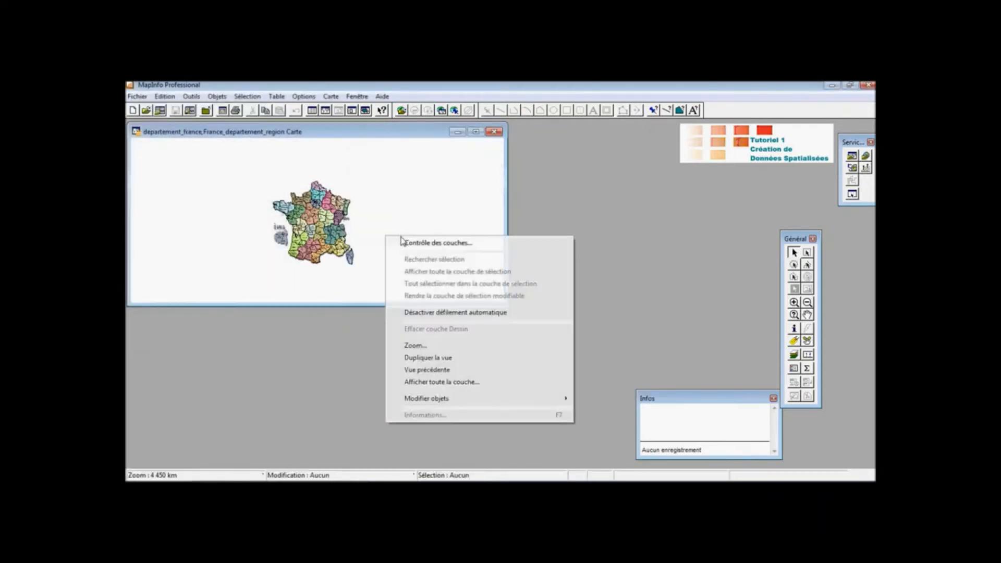
click(402, 242)
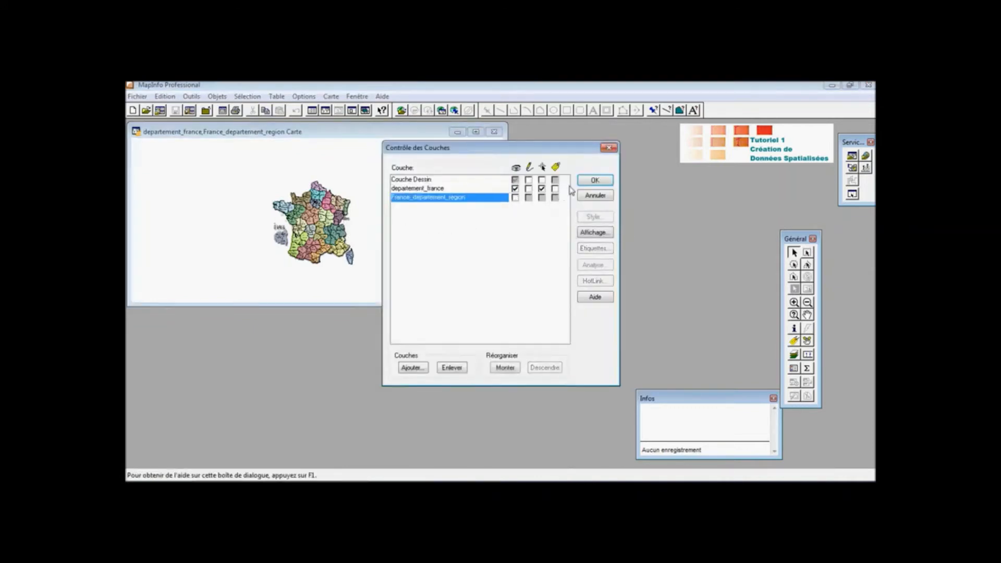
click(594, 180)
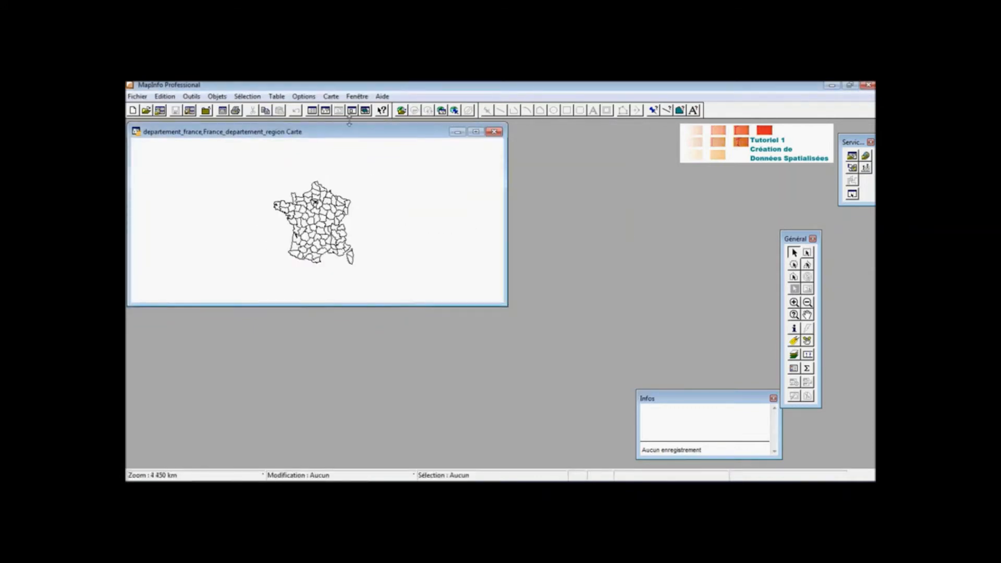
Open the departement_france data table and check its rows for remaining grey lines
click(316, 111)
scroll(336, 204, down, 20)
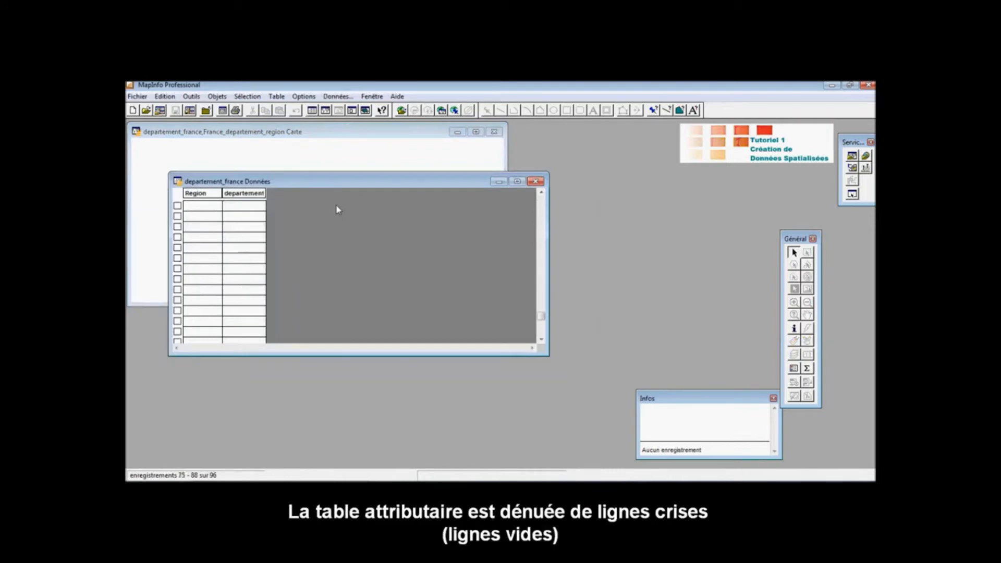
Place the departement_france data table beside the map and select several rows to check them against the department polygons
drag(339, 181, 563, 182)
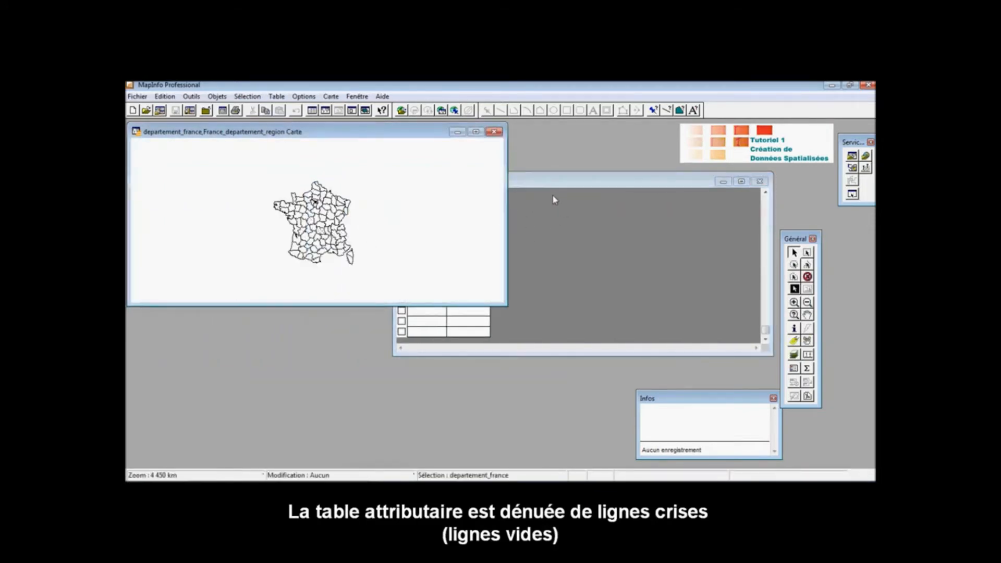
click(554, 200)
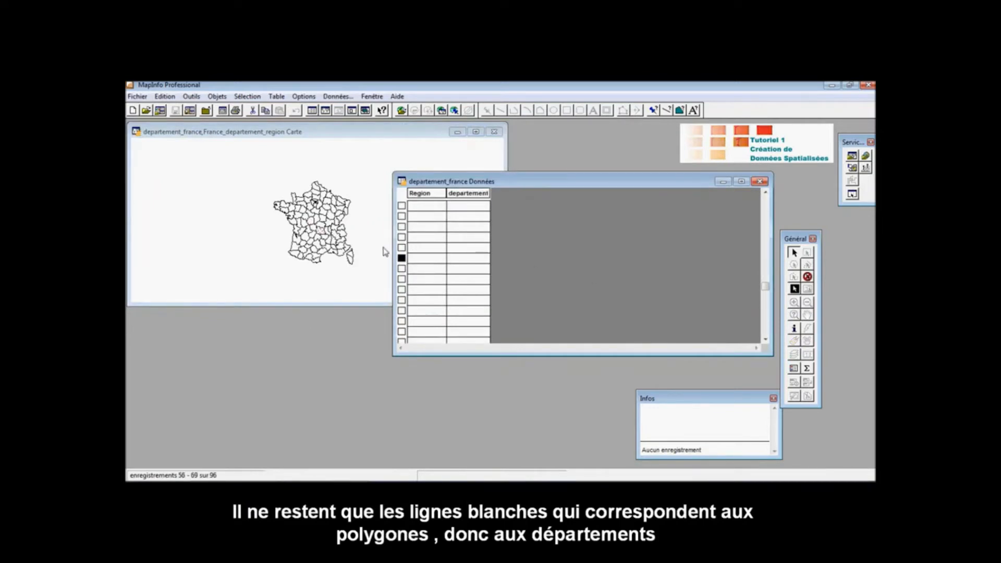
click(400, 238)
click(401, 207)
click(403, 291)
click(408, 310)
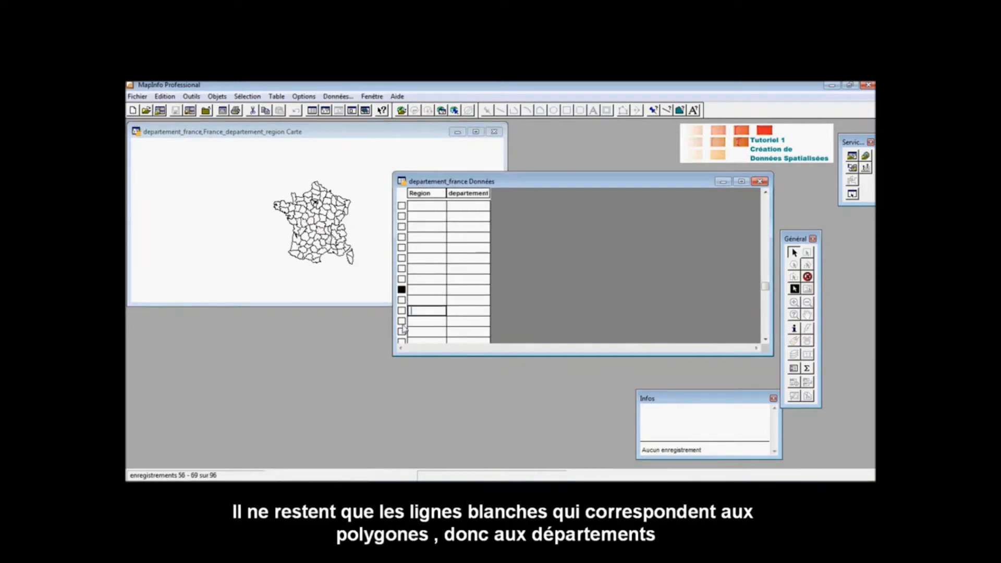
Display the France_departement_region raster beneath the department polygons and narrow the data table window so it fits beside the map
click(368, 242)
right_click(369, 215)
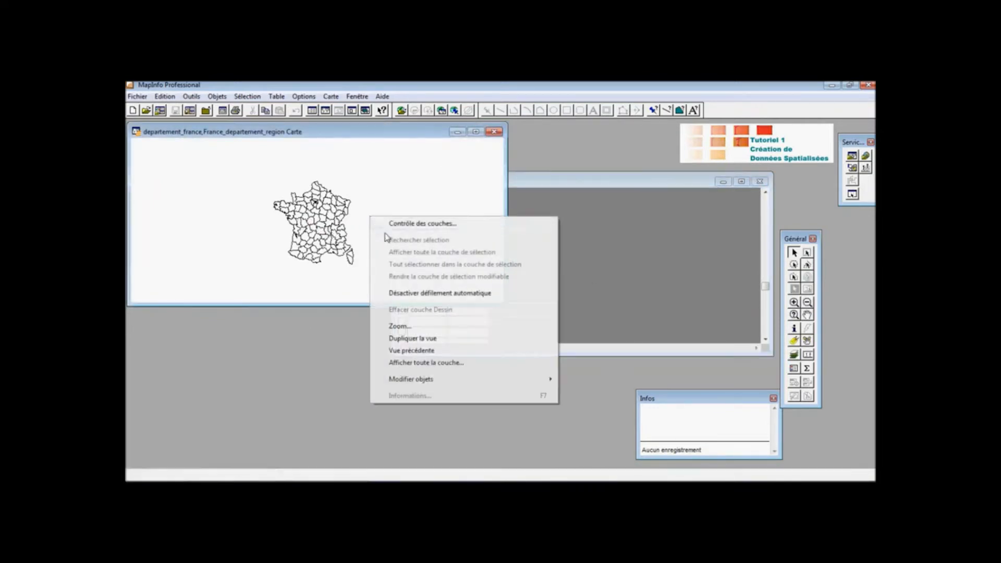
click(417, 223)
click(503, 197)
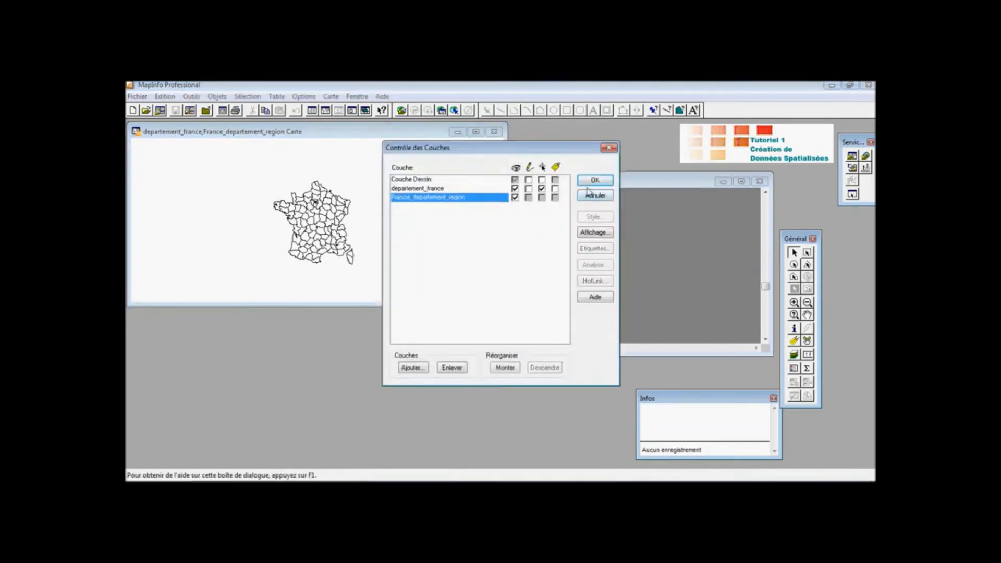
click(593, 184)
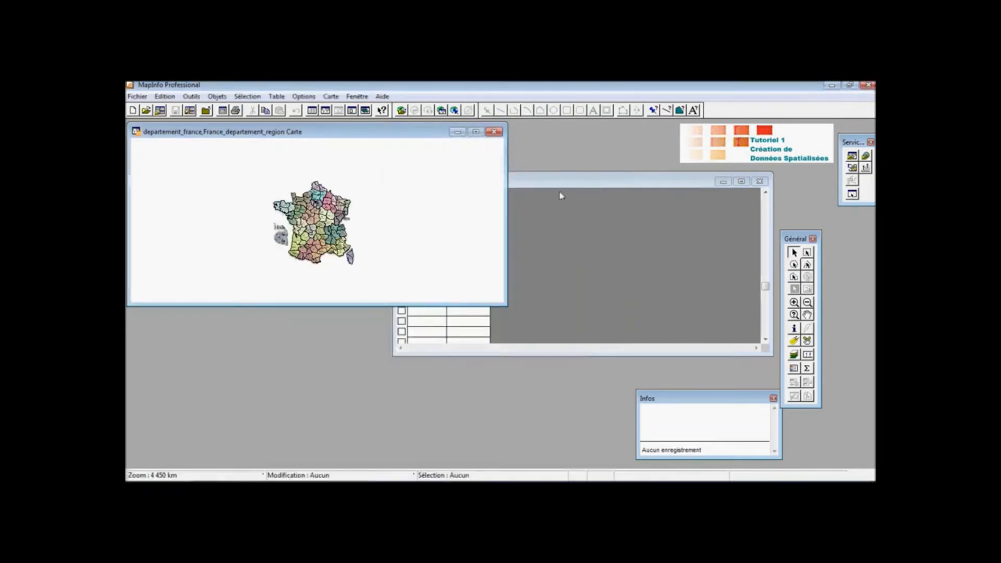
drag(773, 250, 495, 250)
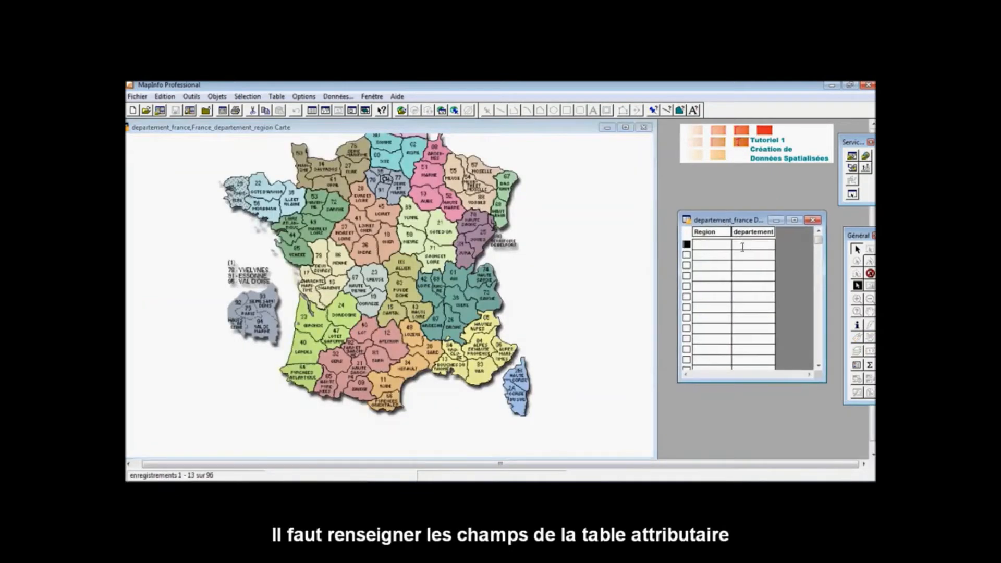
Fill in the departement field of the first three table rows with 29, 22 and 56
click(742, 247)
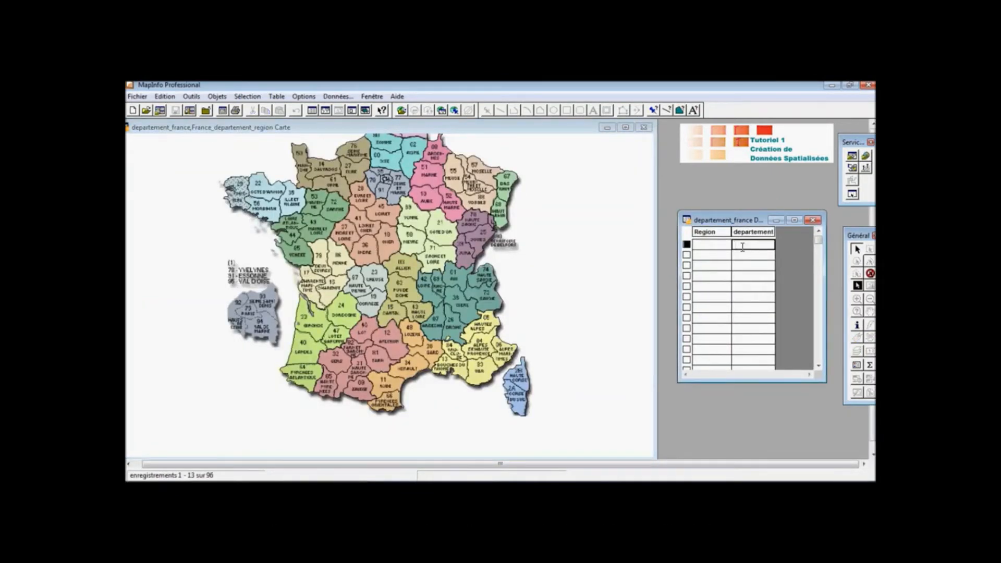
text(29)
click(748, 255)
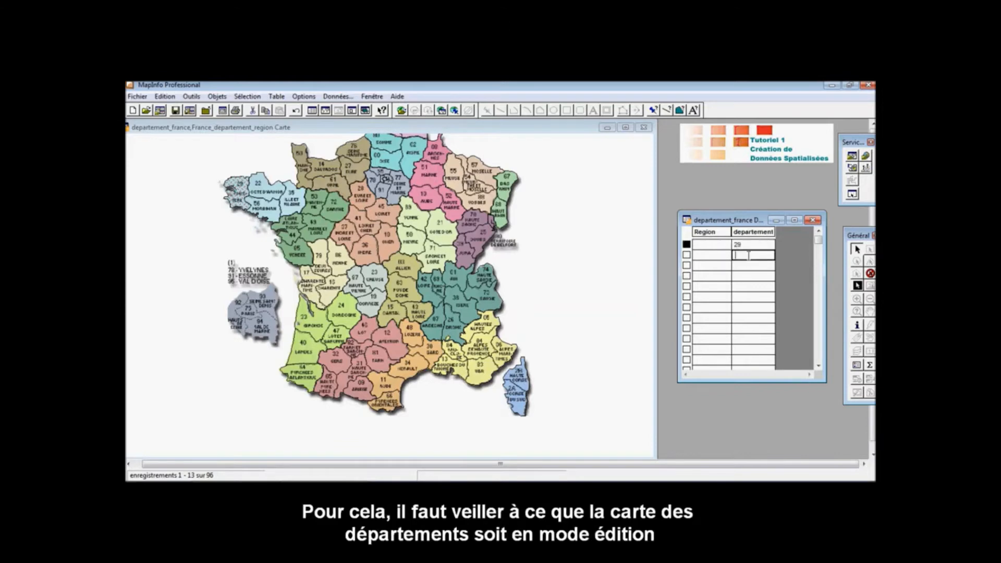
click(687, 256)
click(749, 256)
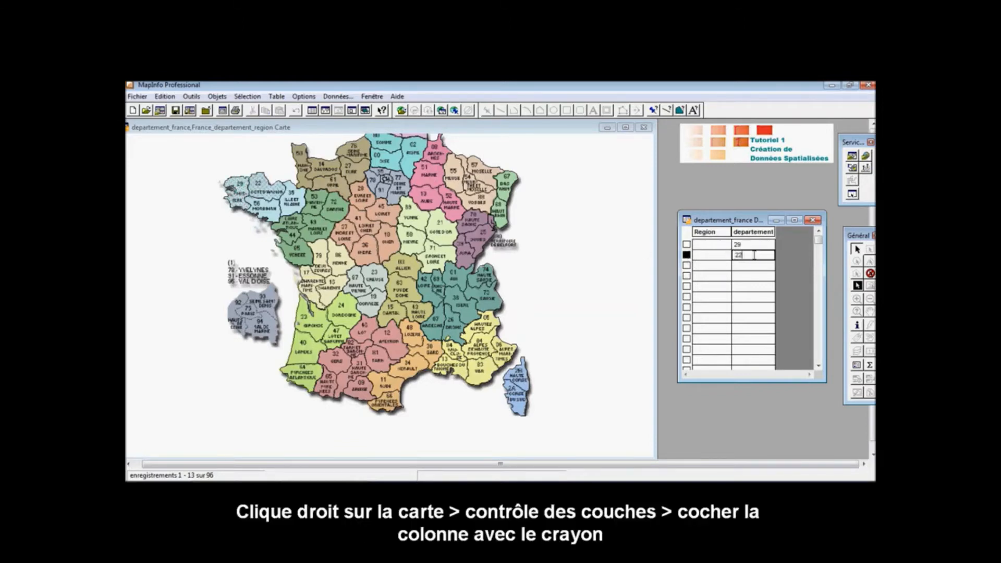
click(686, 266)
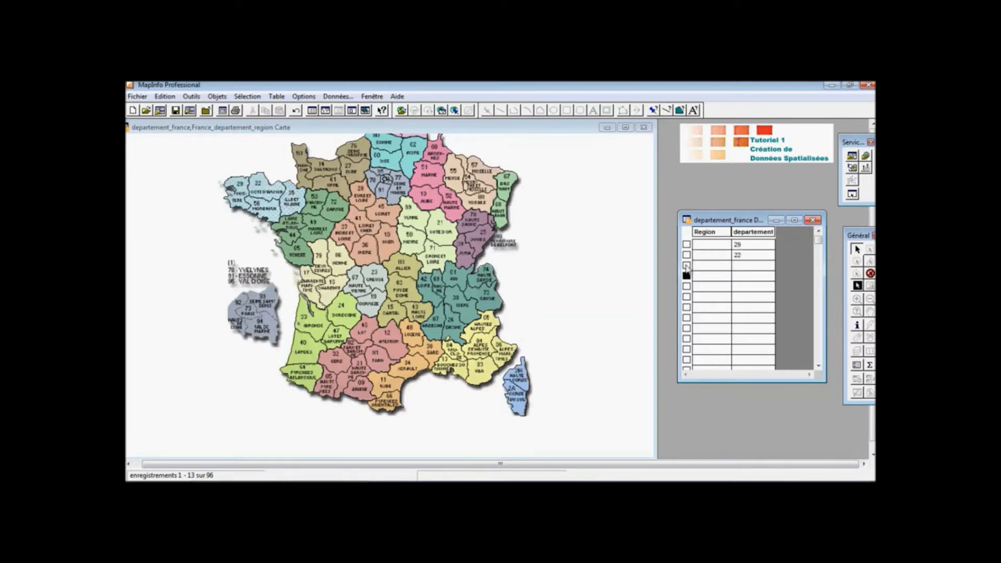
click(750, 266)
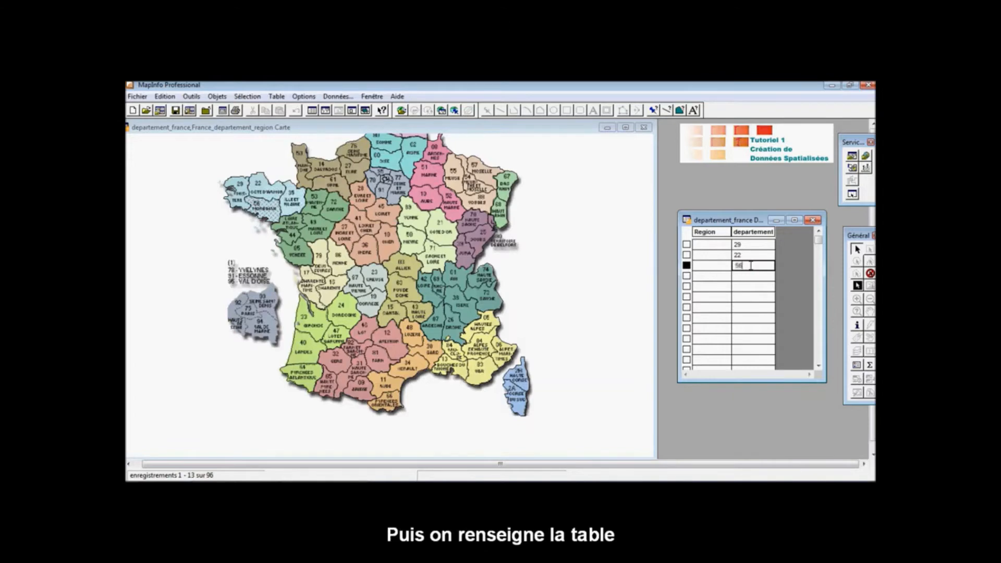
Select rows four to six one by one and enter 35, 50 and 14 in their departement field, then open the seventh row's field
click(688, 278)
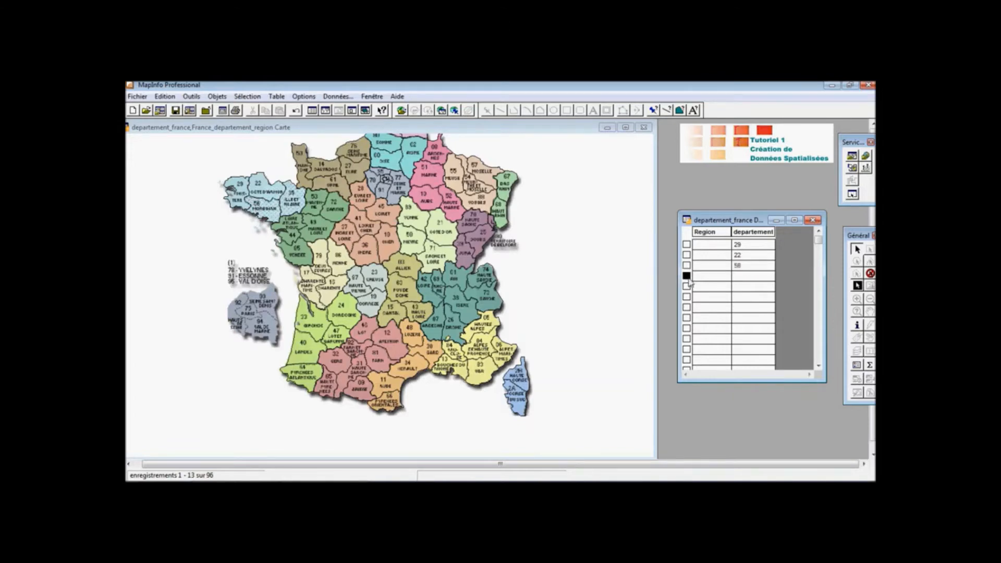
click(764, 277)
click(687, 286)
click(737, 287)
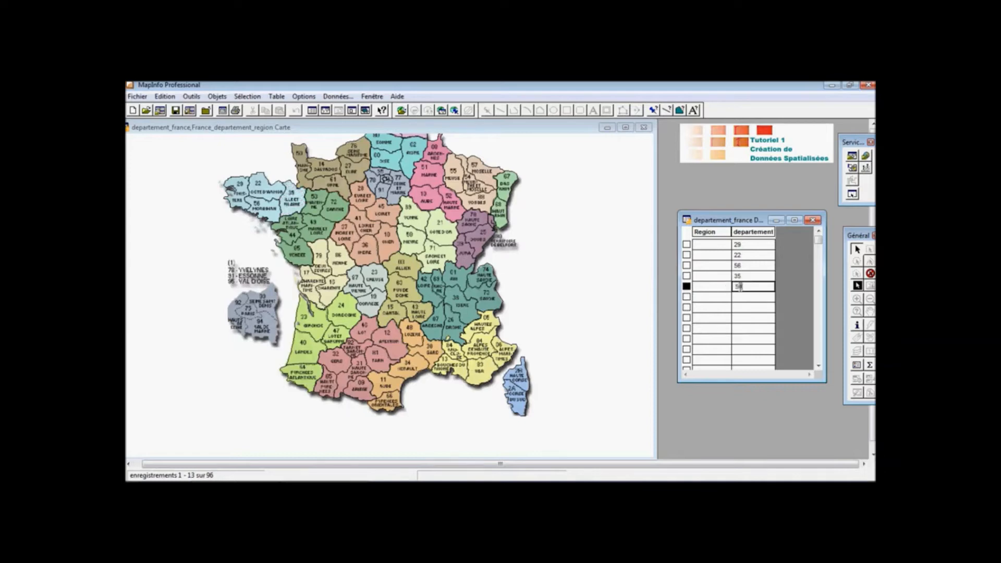
click(686, 297)
click(740, 296)
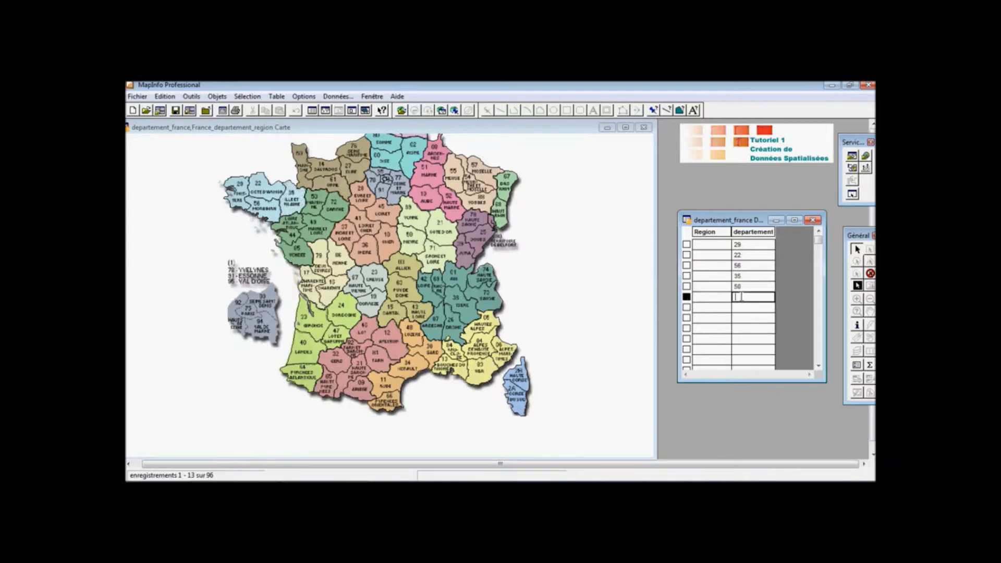
click(686, 308)
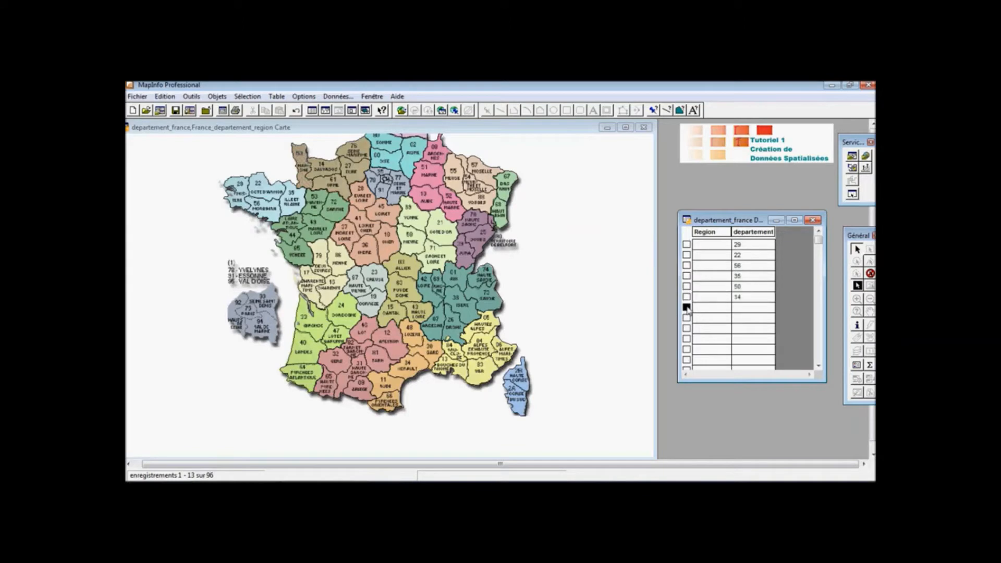
click(733, 307)
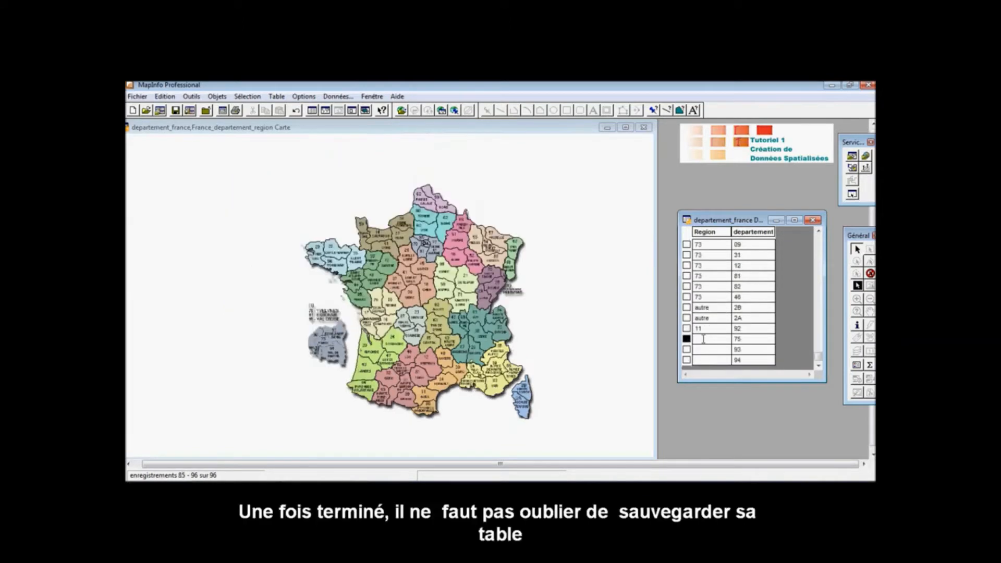
Enter 11 in the Region field of the rows for departments 75, 93 and 94
click(705, 339)
text(11)
click(706, 349)
text(11)
click(707, 357)
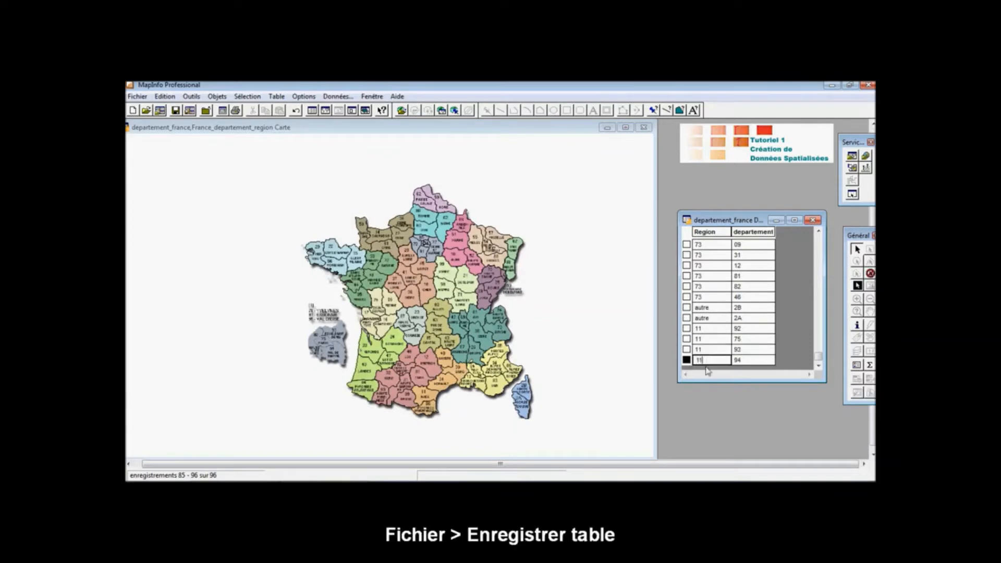
Leave the finished Region cell of the data table and hide the France_departement_region layer on the map
click(869, 276)
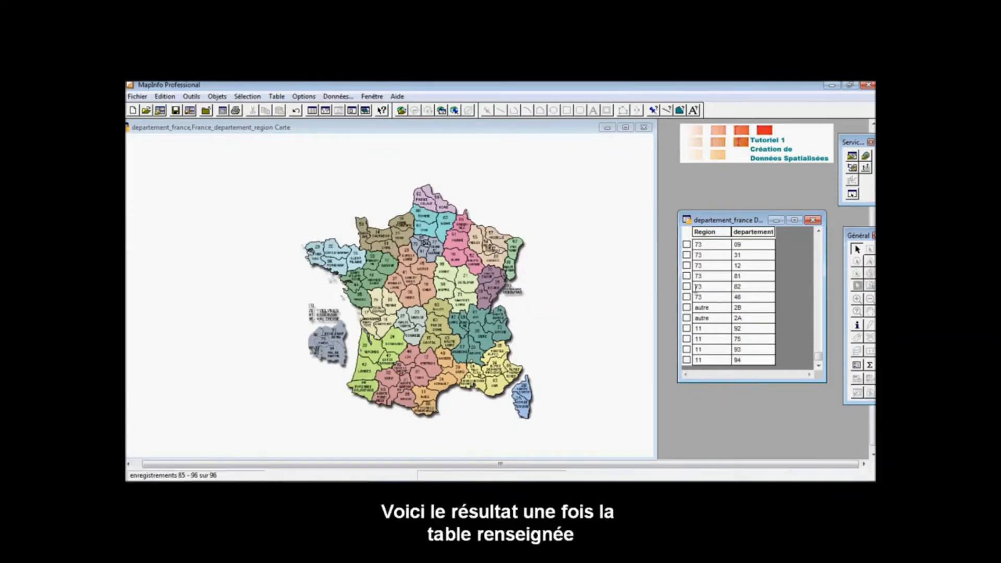
drag(818, 358, 818, 278)
right_click(451, 196)
click(479, 204)
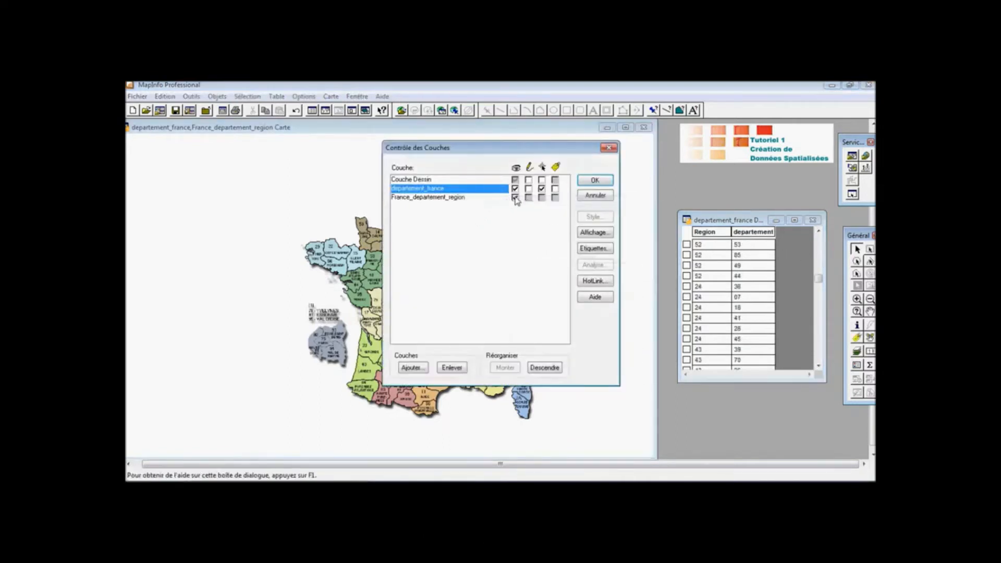
click(515, 197)
click(595, 181)
Save the changes to the departement_france table
click(137, 96)
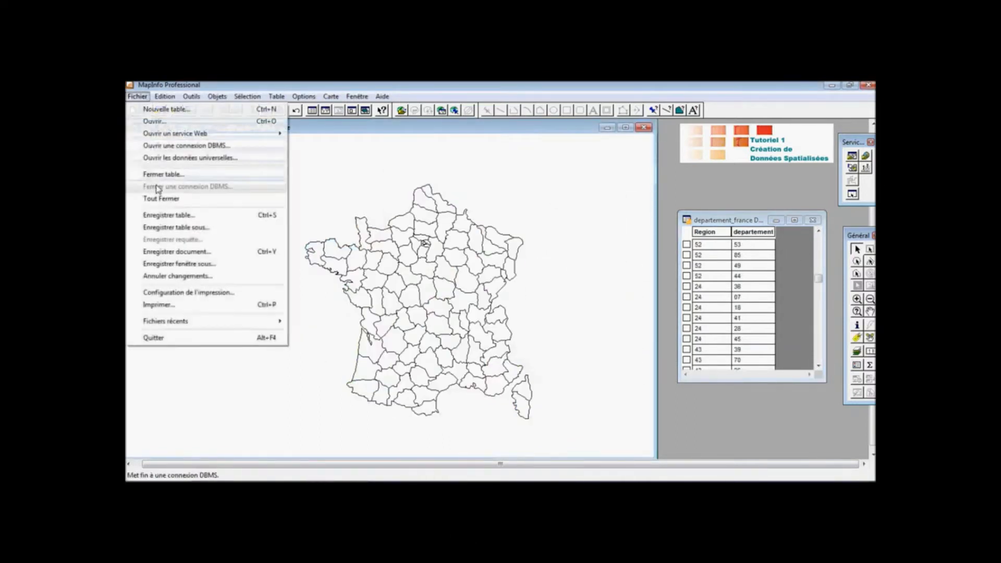
click(169, 215)
click(560, 236)
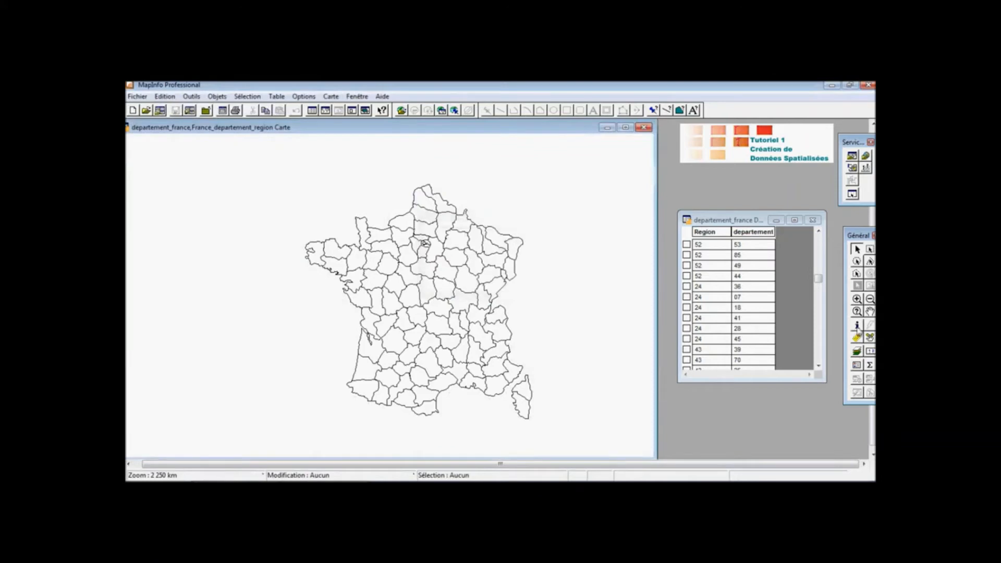
Query several departments across the map, including Corsica, to check their Region and departement attributes in an enlarged Infos window
click(856, 326)
click(501, 331)
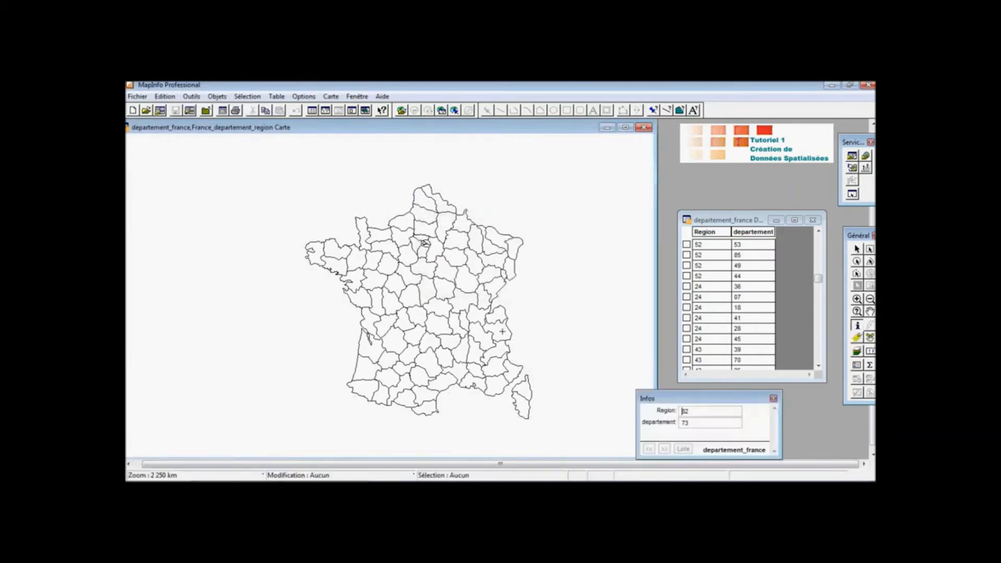
drag(686, 391, 685, 312)
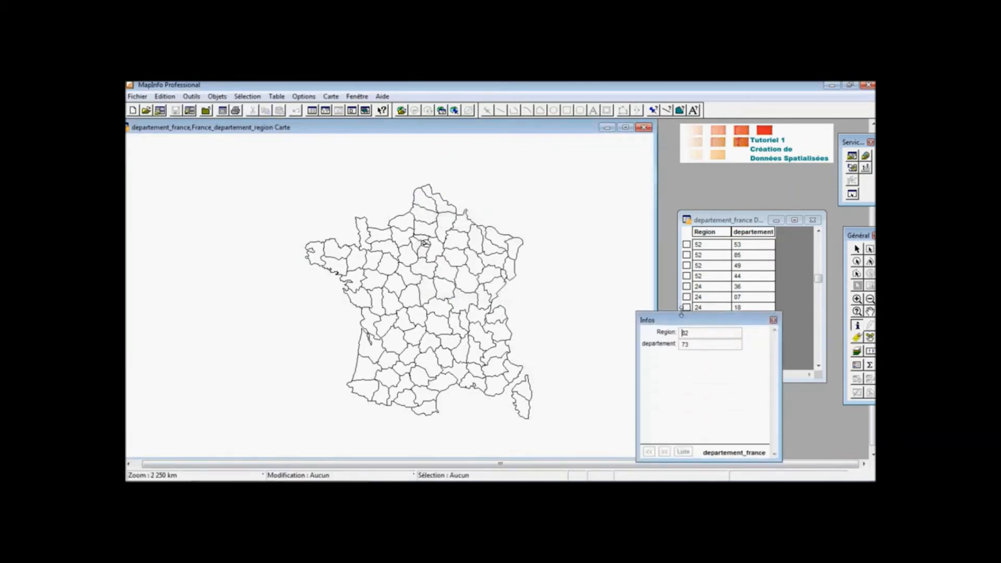
click(408, 281)
click(474, 398)
click(510, 374)
click(520, 401)
click(427, 296)
click(517, 387)
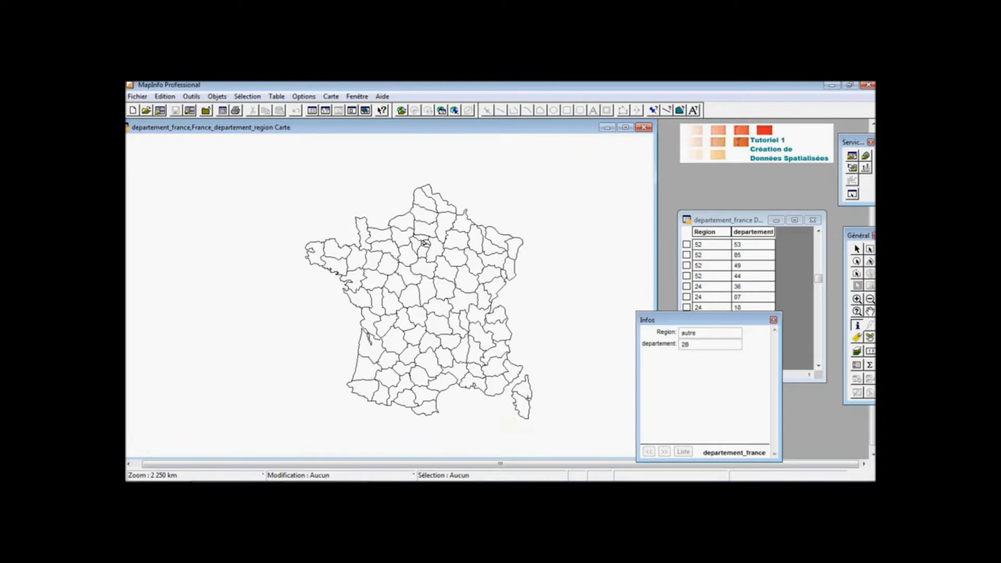
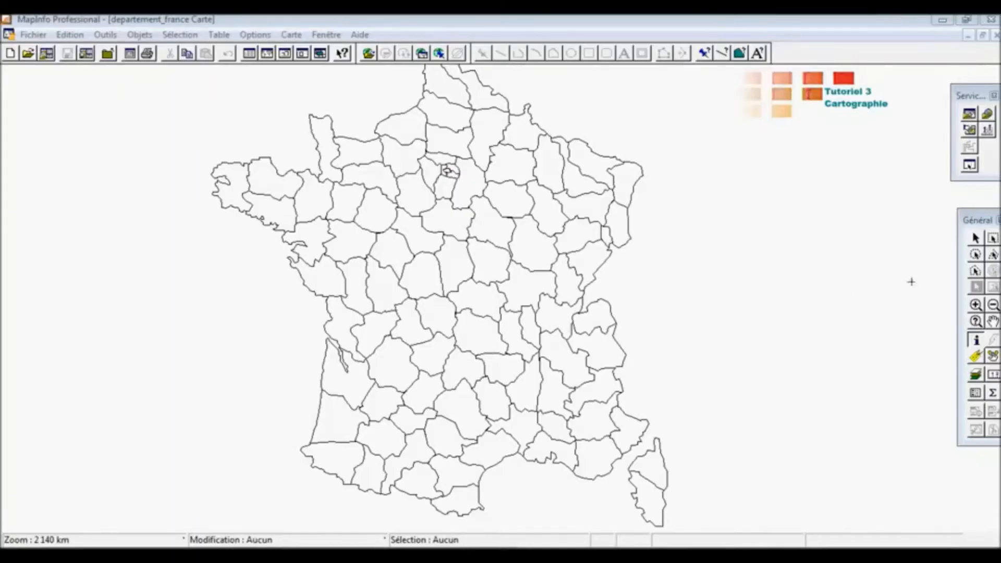
Review the population columns of the departement_france table in a data window and close it
click(975, 239)
scroll(792, 282, down, 1)
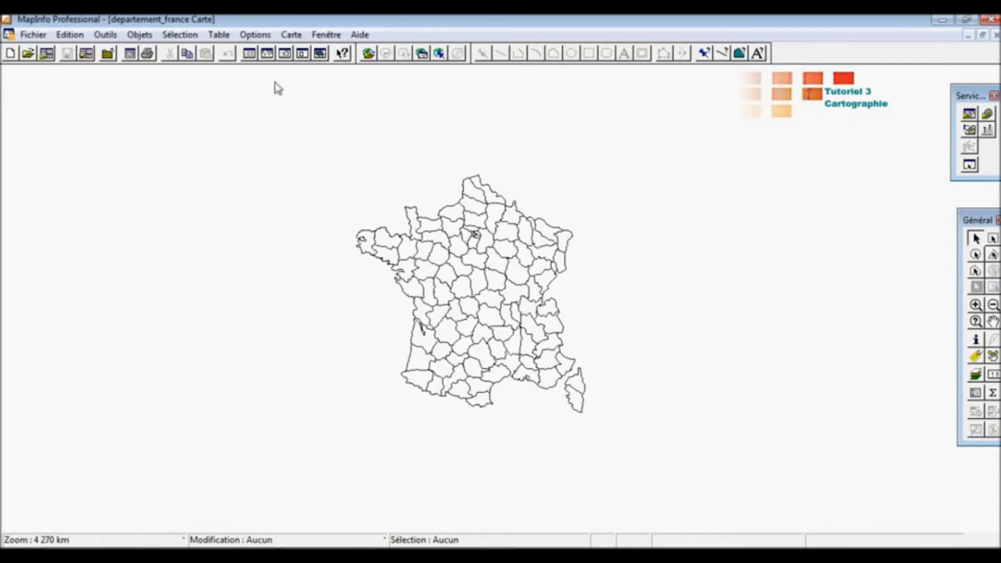
click(252, 59)
scroll(344, 198, down, 2)
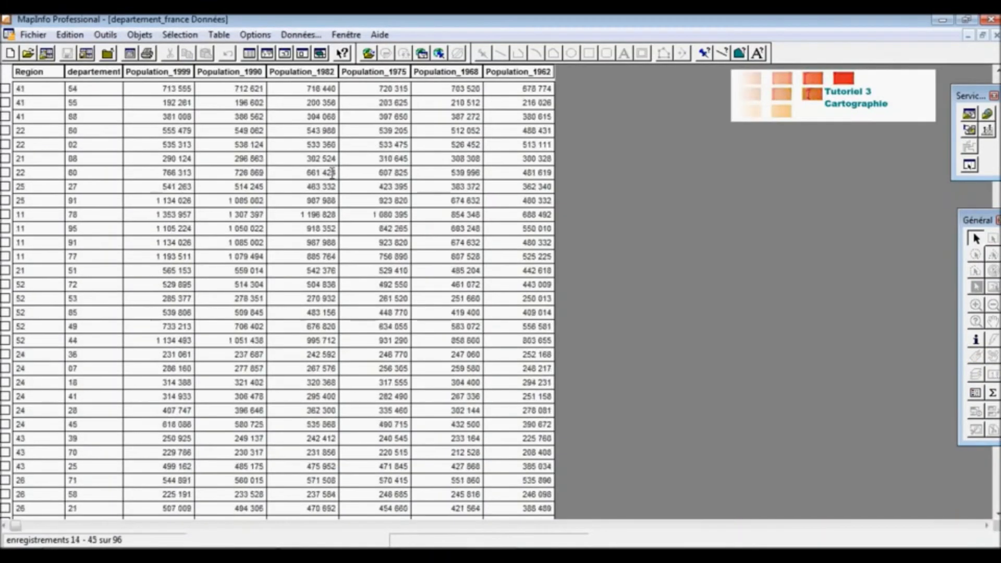
scroll(358, 223, up, 5)
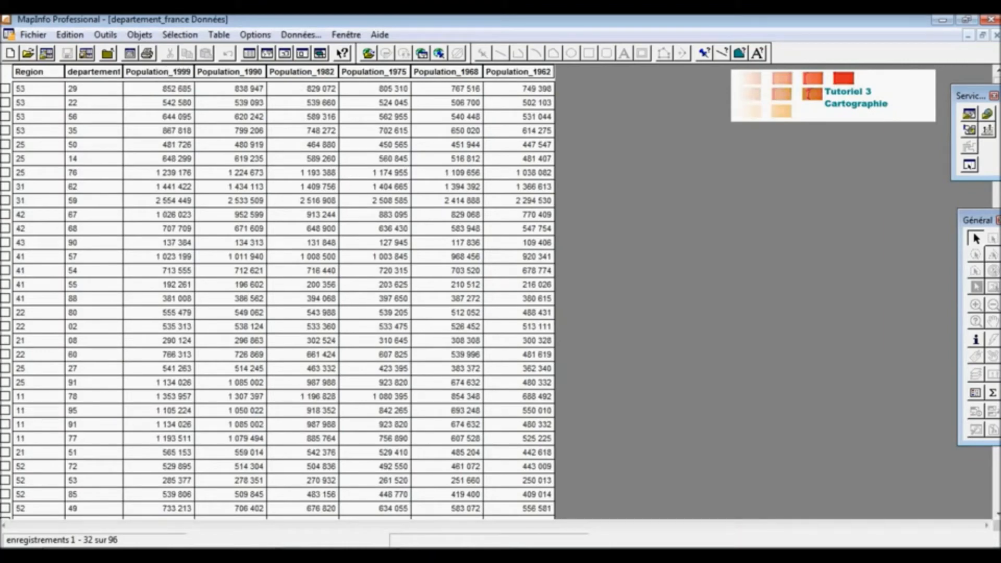
click(995, 34)
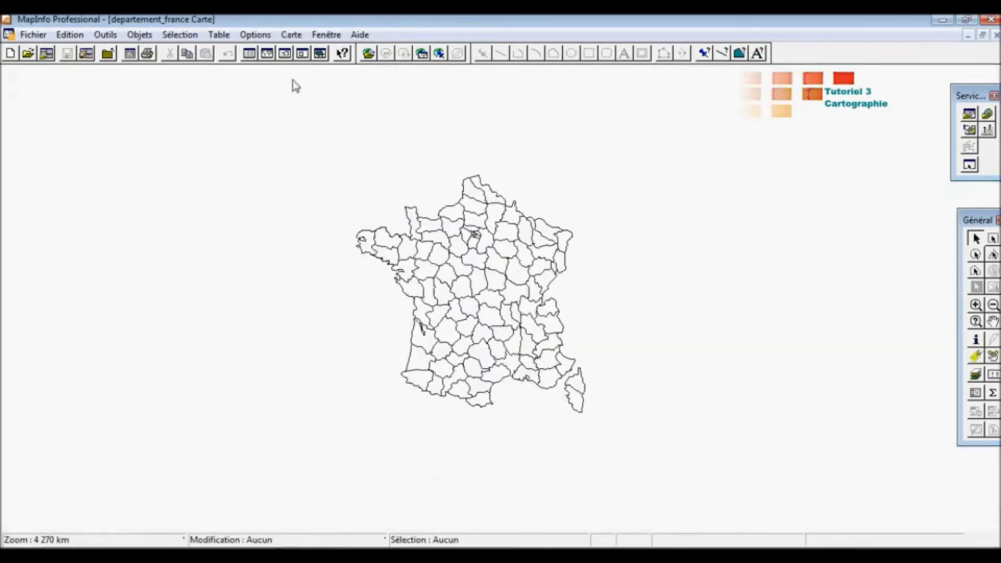
Restore the map to a floating window, reopen the departement_france data window and arrange the two without overlap
click(982, 34)
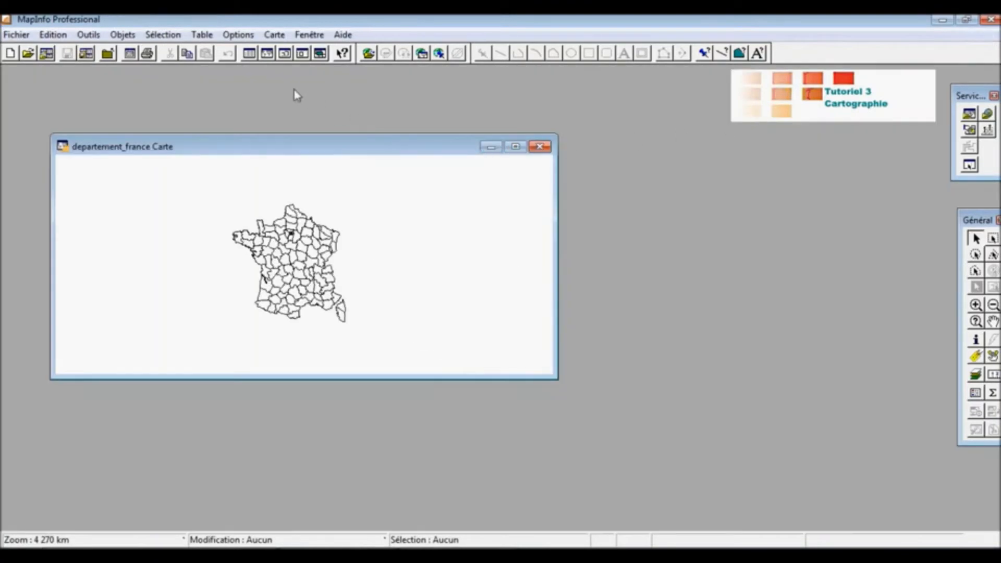
click(251, 53)
drag(268, 170, 690, 245)
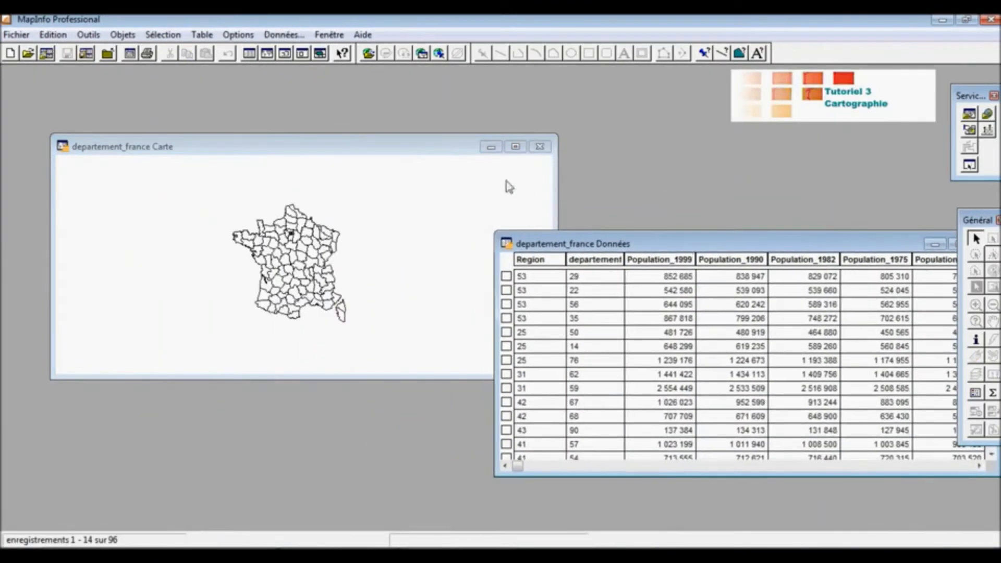
drag(421, 151, 376, 89)
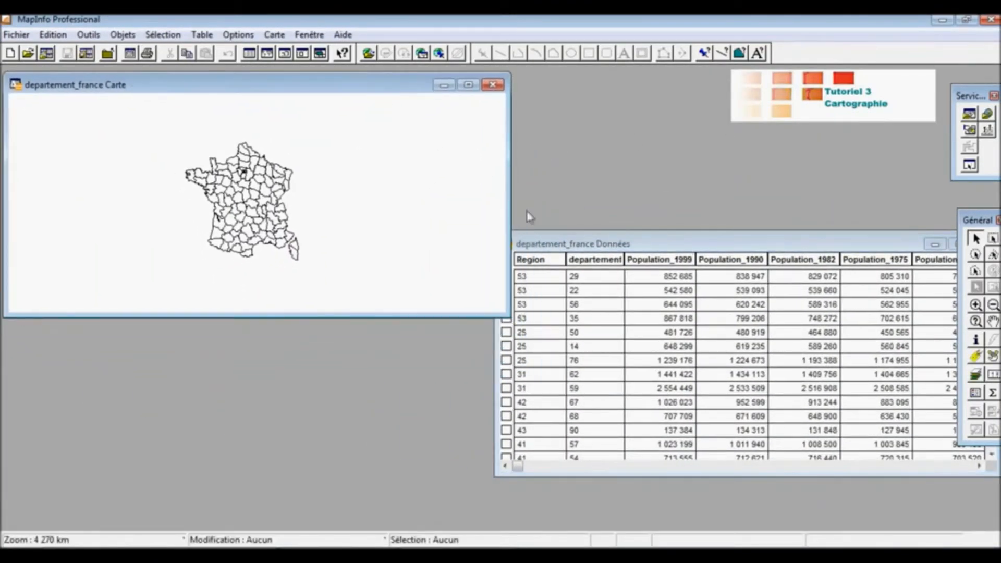
click(614, 252)
drag(615, 252, 666, 214)
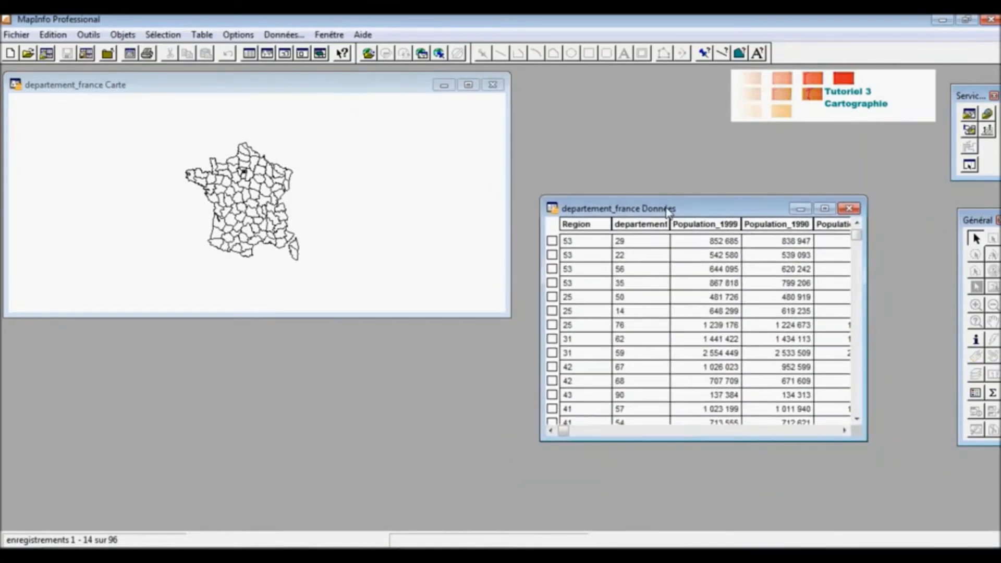
Compare the menu commands offered when the departement_france data window is active with those offered when the map window is active
click(284, 34)
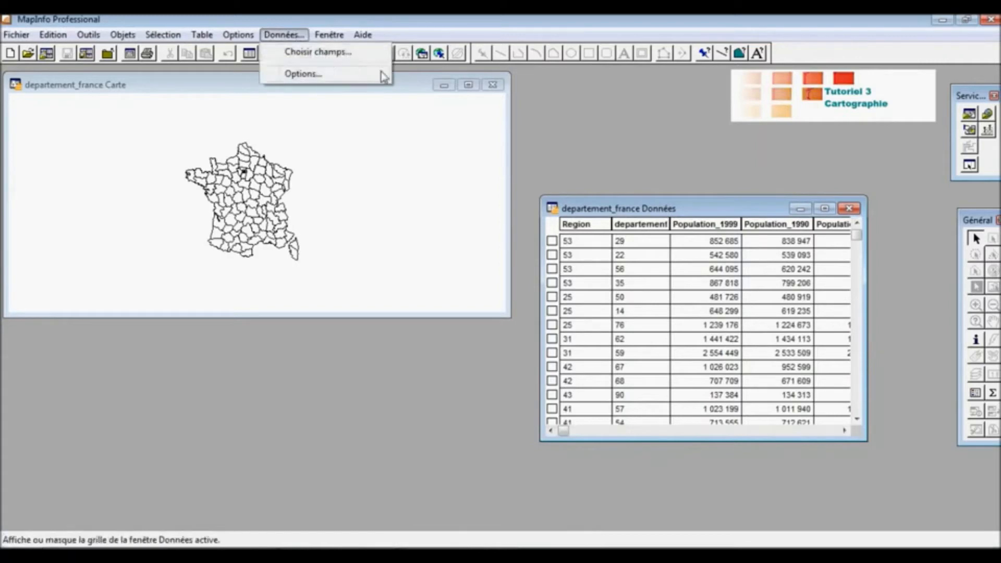
click(635, 210)
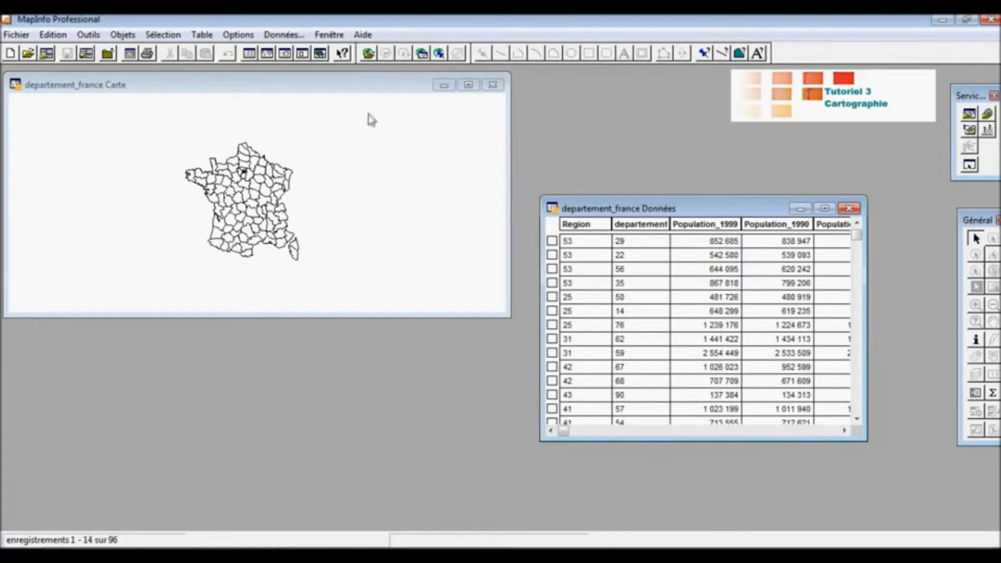
click(288, 37)
click(383, 139)
click(295, 84)
click(274, 34)
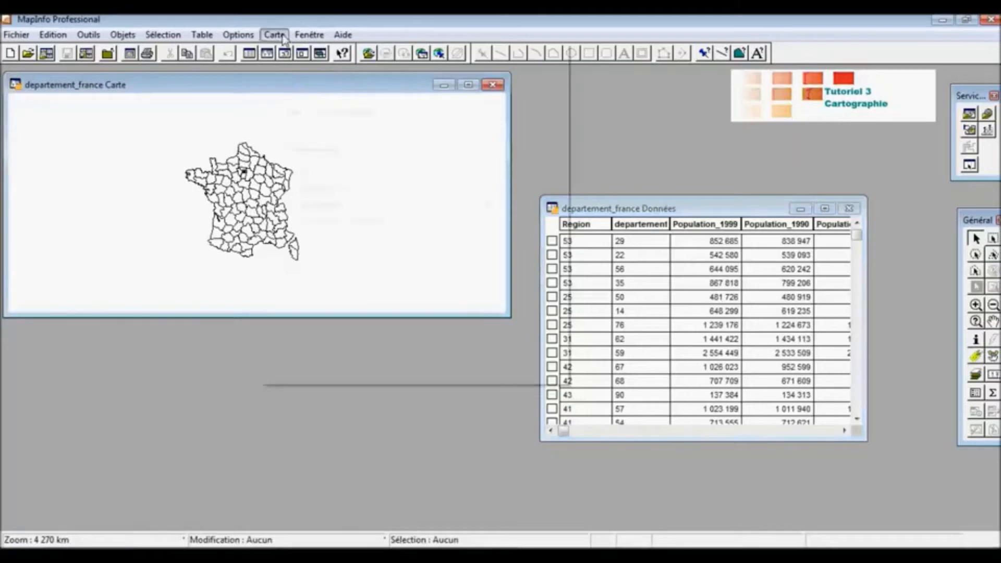
click(281, 22)
click(652, 210)
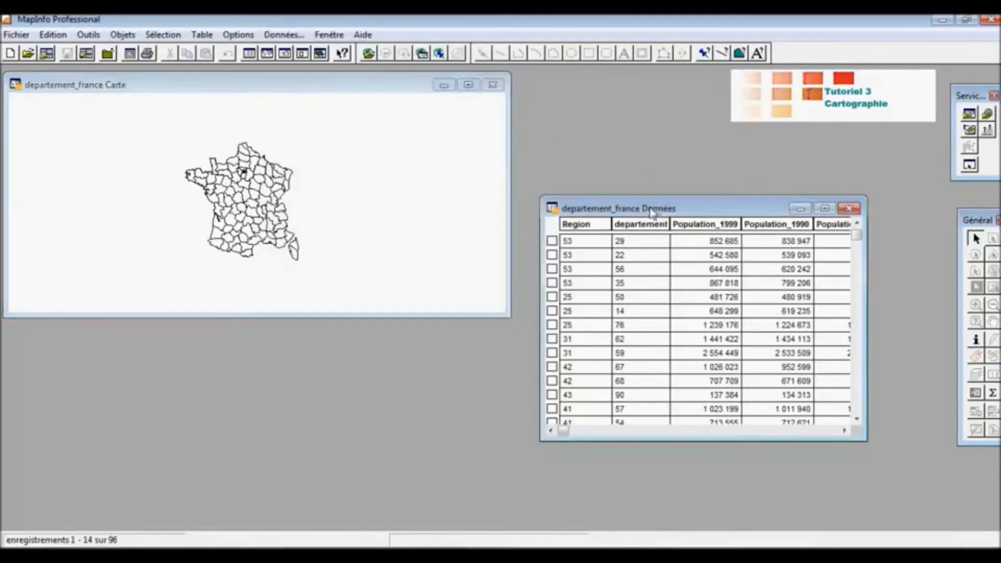
click(312, 89)
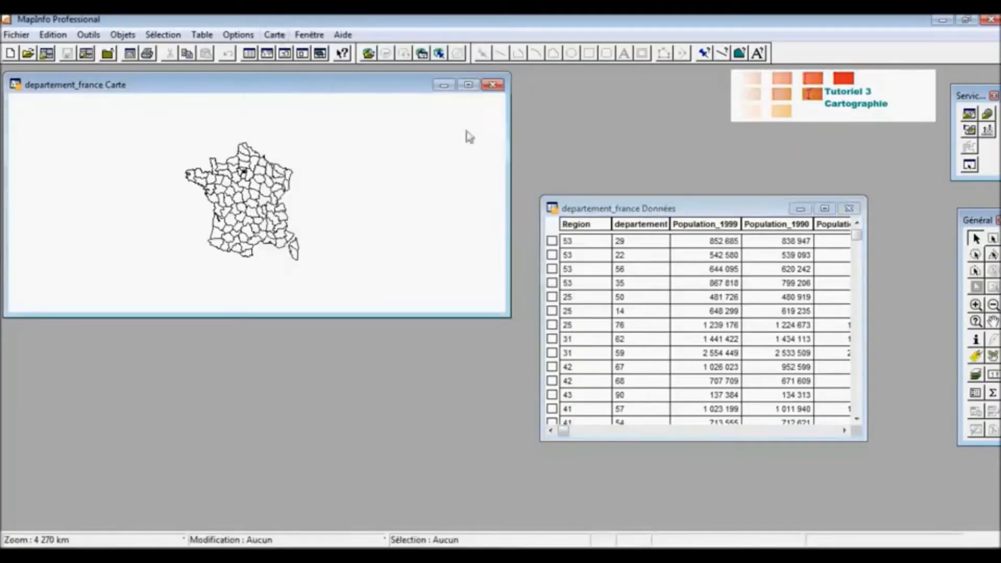
click(593, 197)
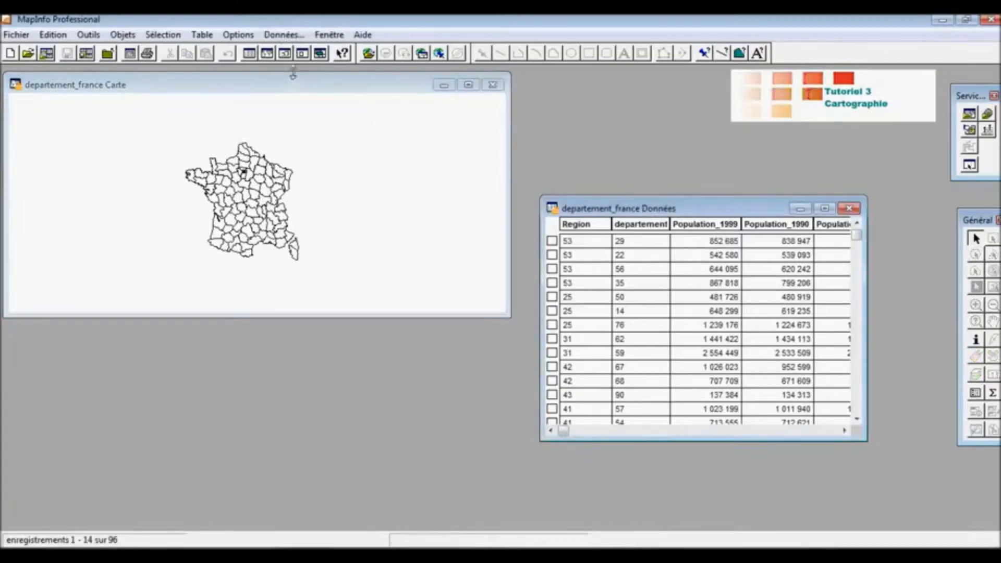
click(294, 77)
Maximize the departement_france map window and start creating a thematic map
click(467, 85)
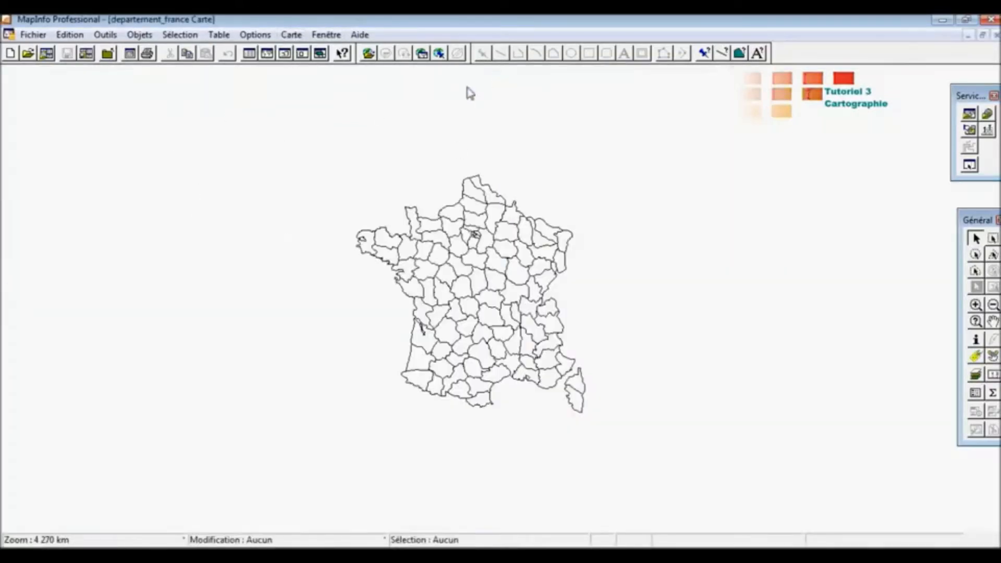
click(291, 35)
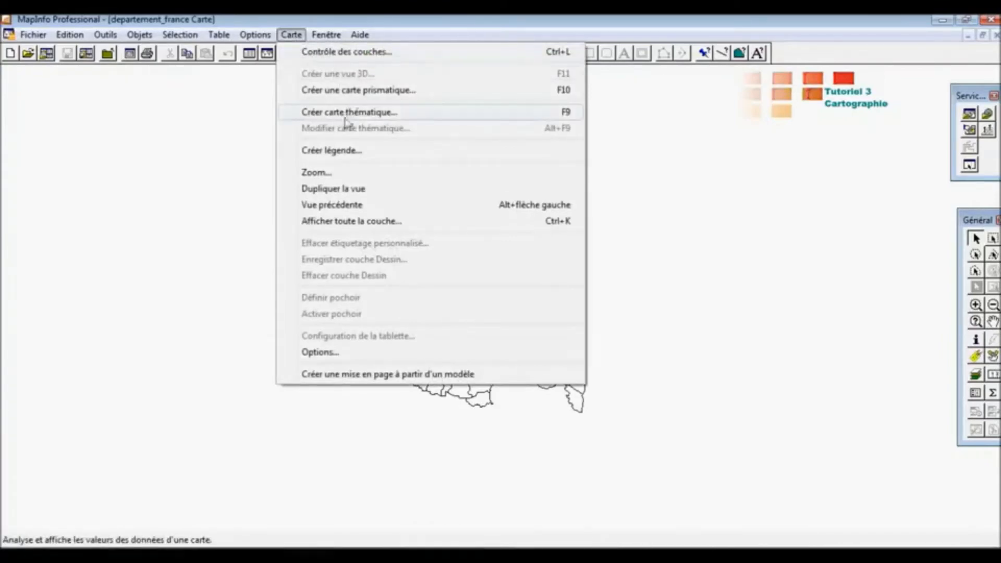
click(381, 120)
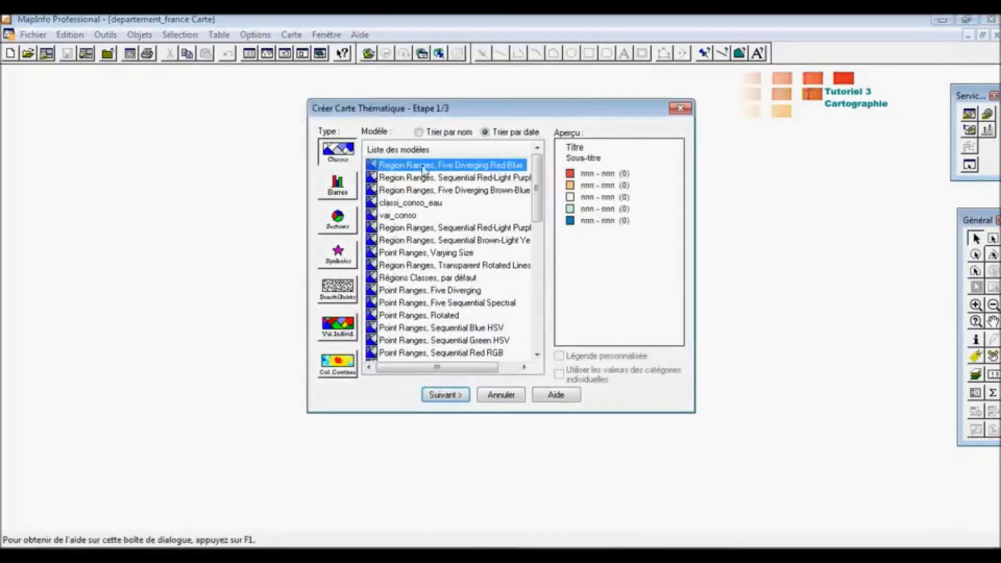
Preview several region range templates of the Classes type, including Five Diverging Brown-Blue
click(433, 177)
click(434, 191)
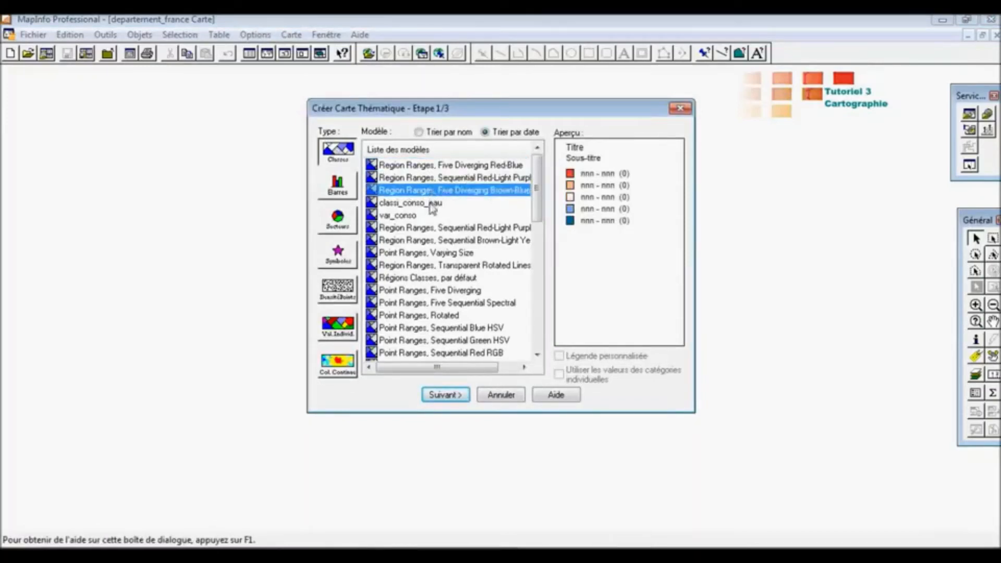
click(440, 229)
Preview the Black and White and Default chart templates of the Barres and Secteurs types
click(343, 197)
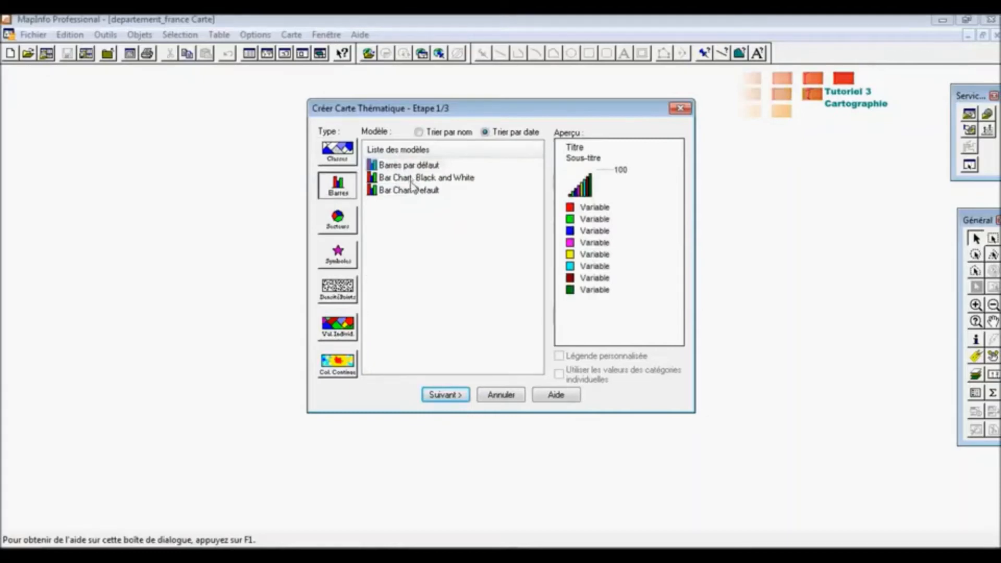
click(412, 177)
click(411, 190)
click(348, 221)
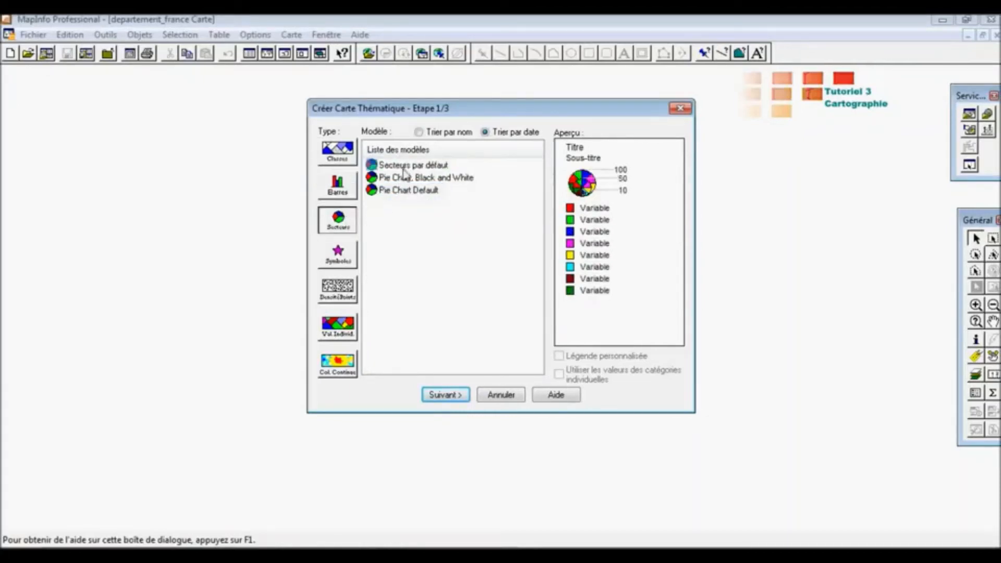
click(406, 178)
click(406, 190)
Preview graduated symbol templates of the Symboles type, including Symboles par défaut, Income, Restaurants and Crime
click(338, 254)
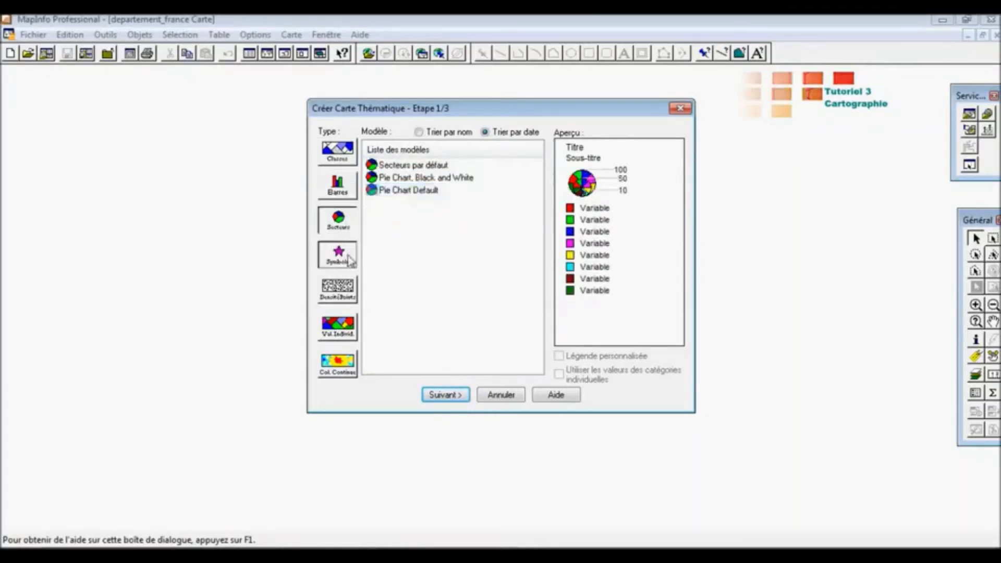
click(397, 178)
click(396, 190)
click(397, 215)
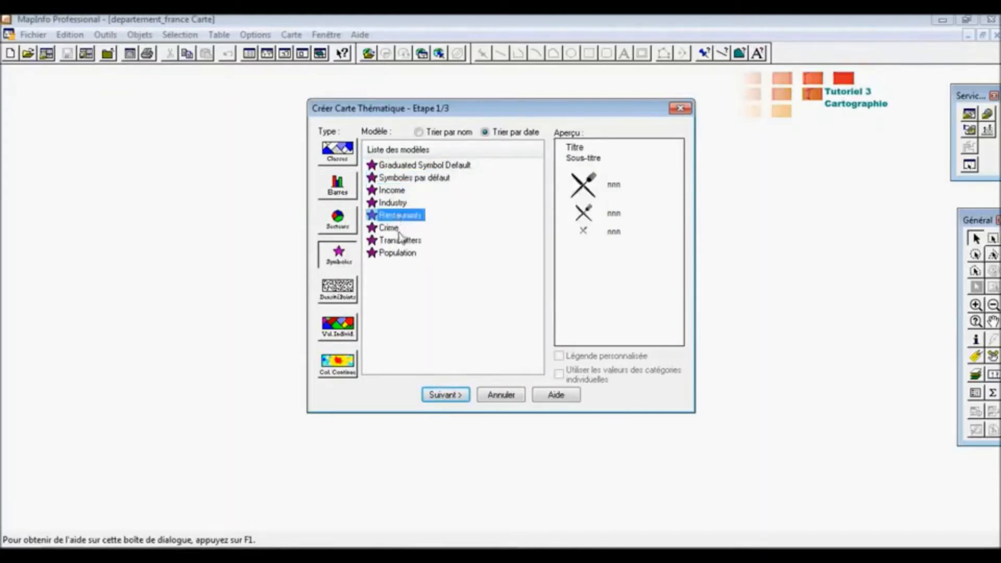
click(399, 229)
Preview the Red Dots, Densité de points par défaut and Small Dots templates of the dot density type
click(354, 287)
click(412, 190)
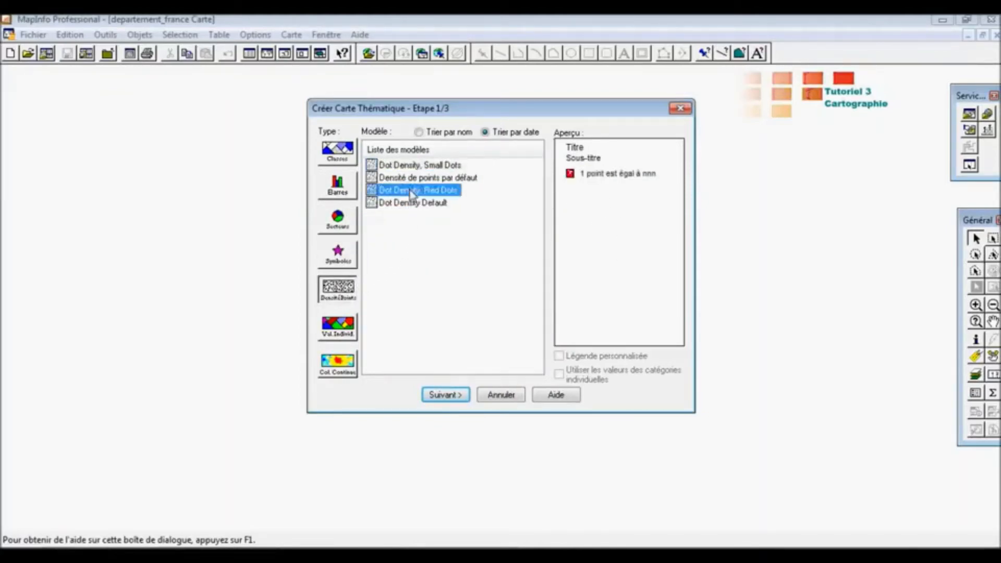
click(412, 178)
click(406, 166)
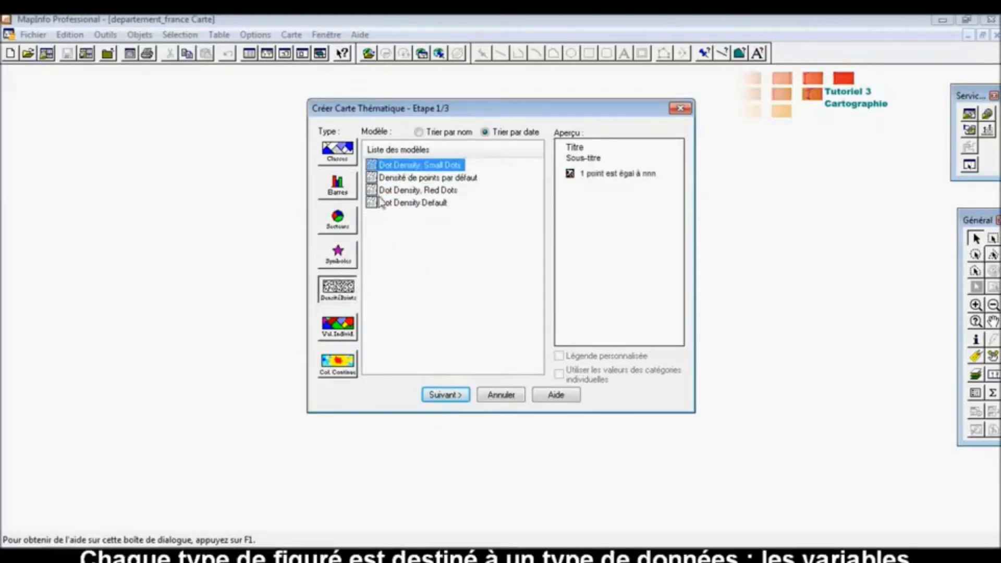
Preview individual value templates, including Region IndValue Qualitative Pastel, Qualitative Light and Dark, and Points ValIndivi, par défaut
click(344, 322)
click(415, 191)
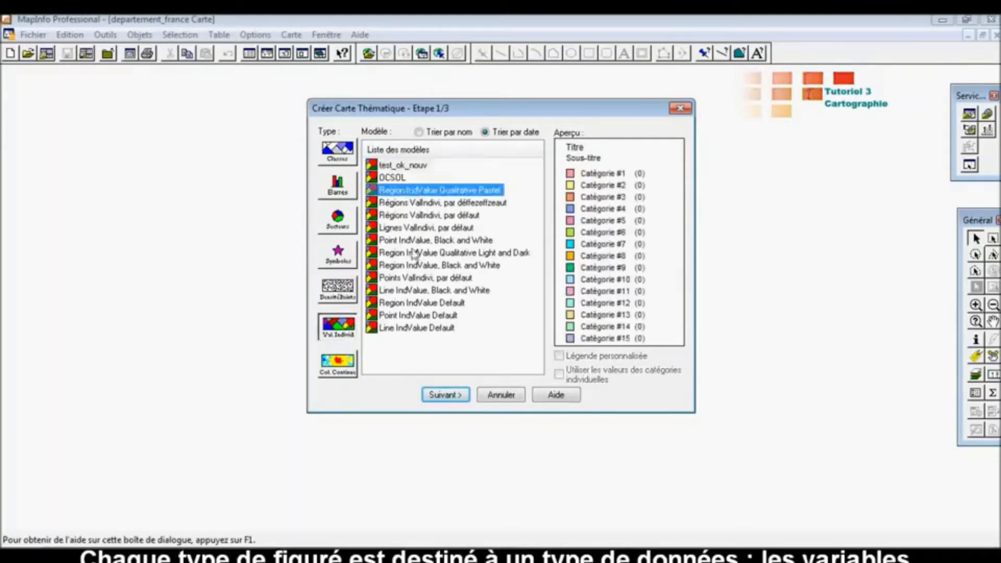
click(417, 252)
click(417, 278)
Preview the continuous colour grid templates Grille noir et blanc par défaut, Grid Gray TIN Default and Grille par défaut
click(338, 362)
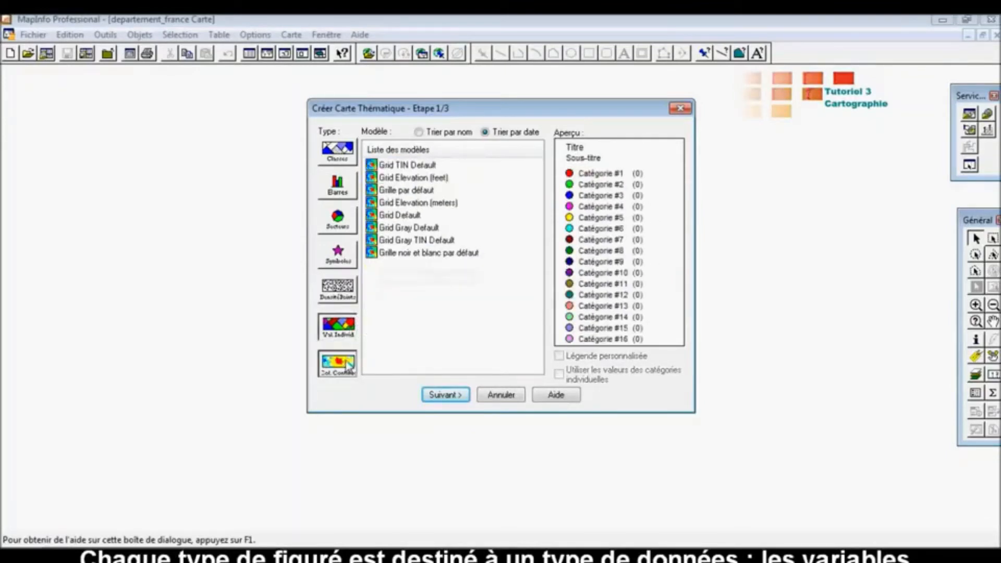
click(416, 252)
click(410, 239)
click(404, 191)
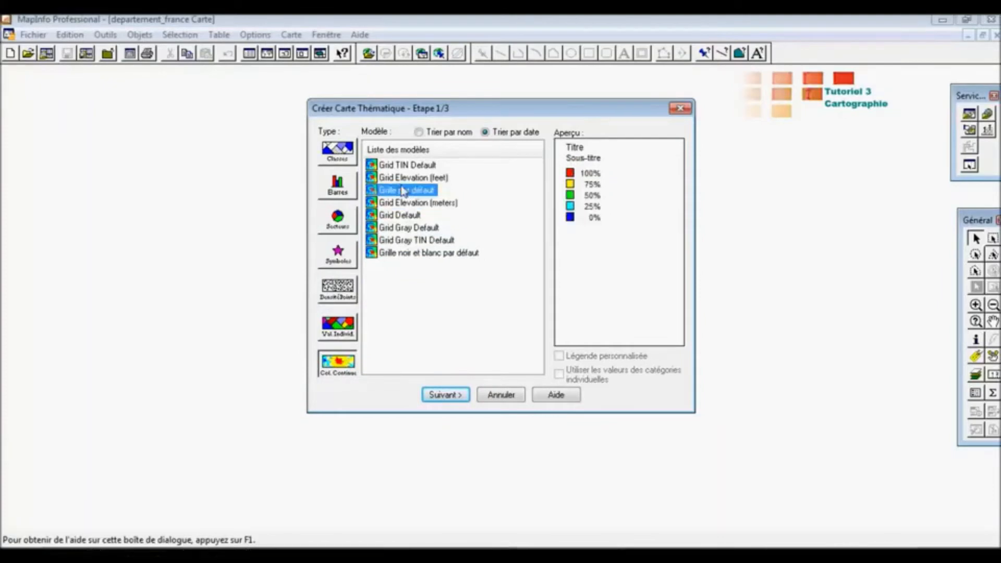
Switch the thematic type to Classes and preview range templates such as Region Ranges Default, Transparent Dots and Solid Yellow-Blue, Light
click(402, 166)
click(332, 151)
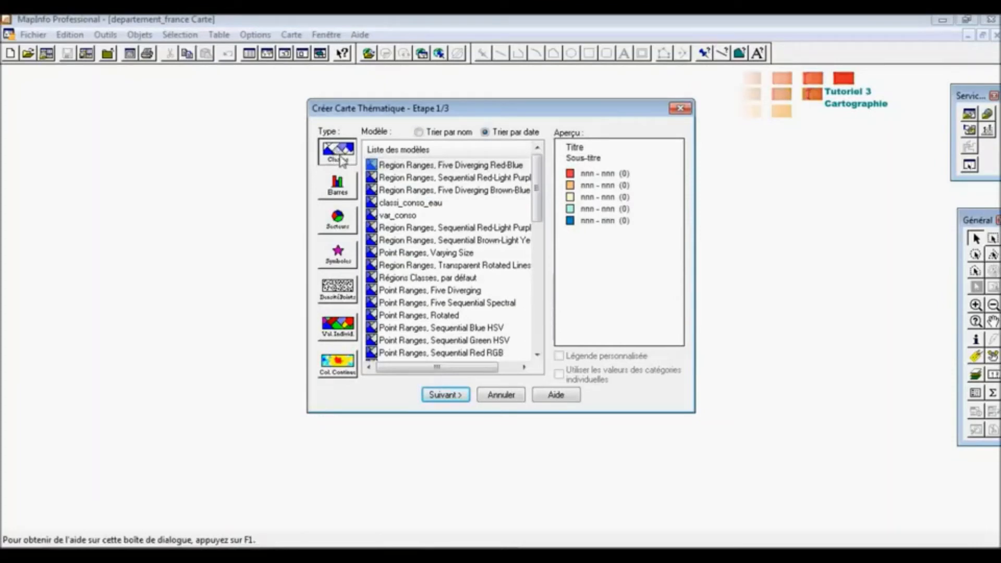
click(421, 179)
click(423, 190)
scroll(417, 245, down, 10)
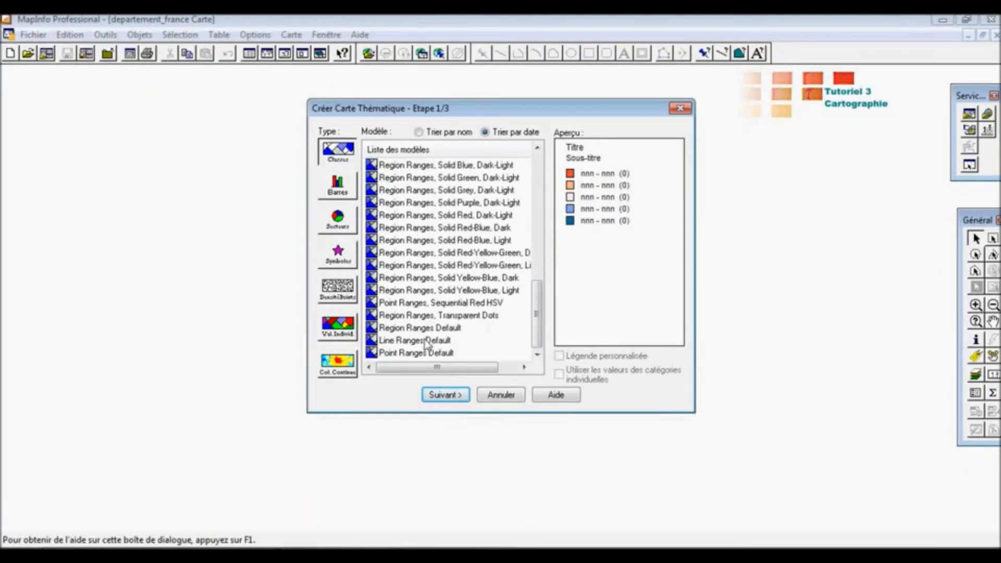
click(425, 328)
click(424, 315)
click(423, 290)
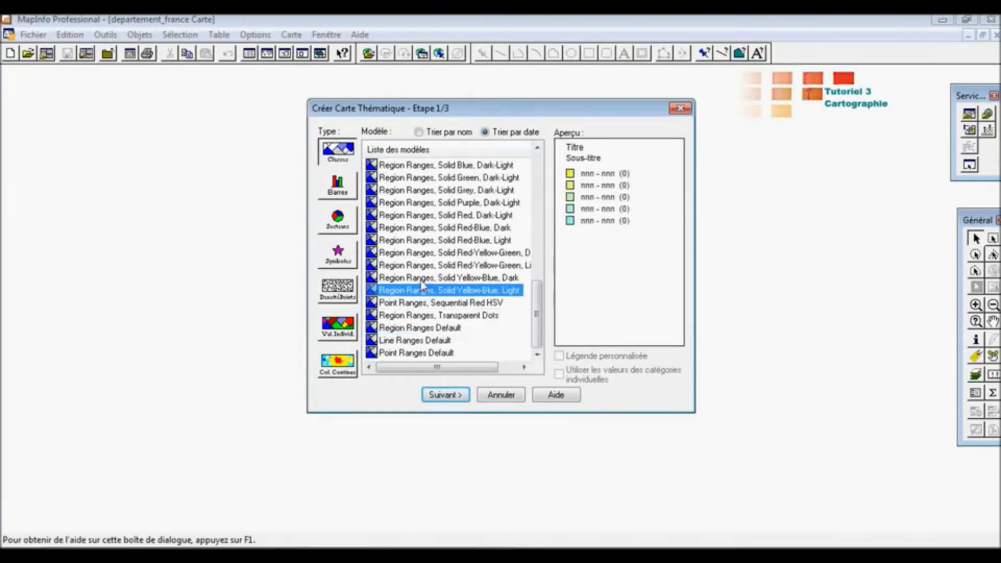
click(421, 280)
click(423, 266)
Choose the Region Ranges, Solid Red, Dark-Light template and continue to the variable selection
key(Up)
key(Up)
key(Up)
key(Up)
key(Up)
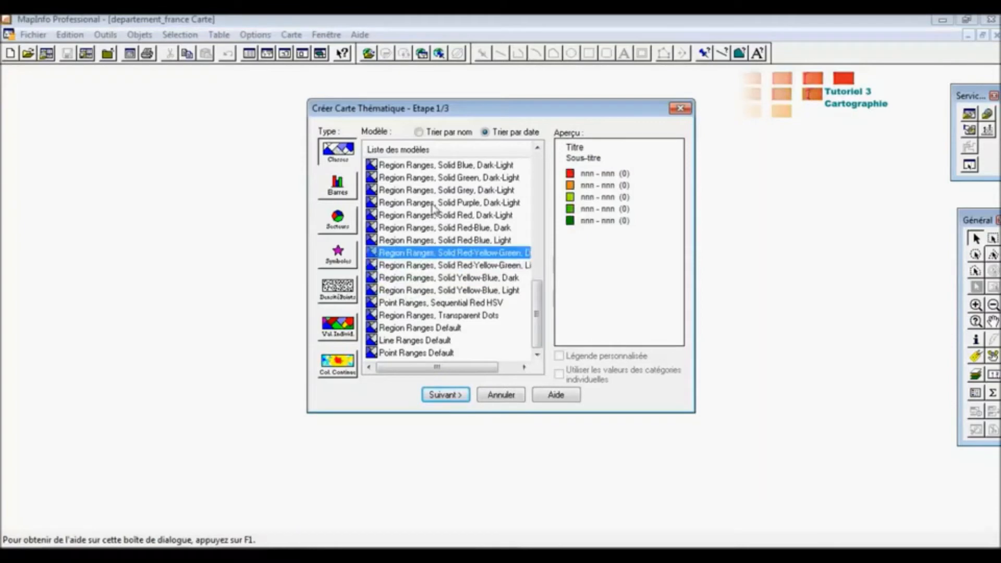
key(Down)
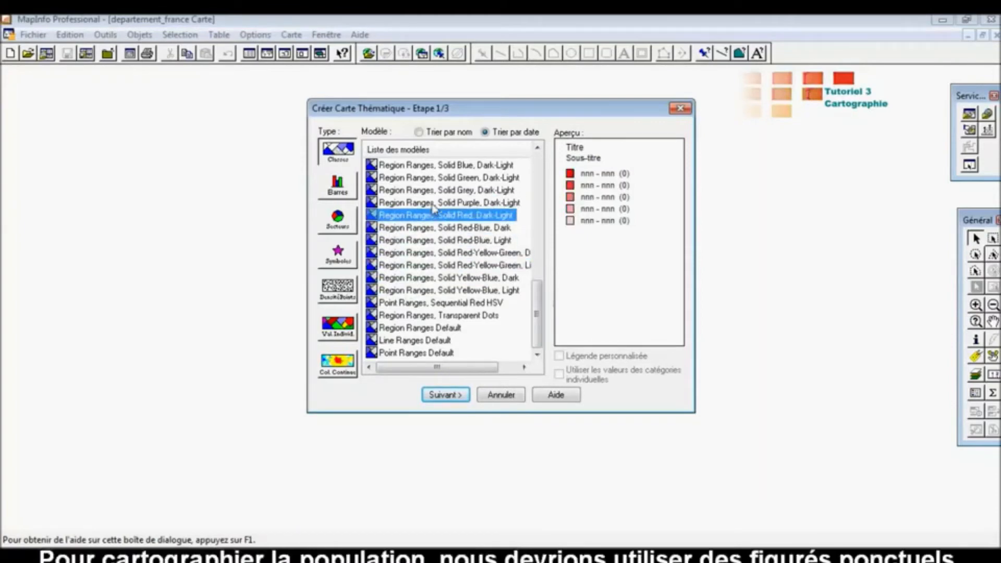
click(453, 394)
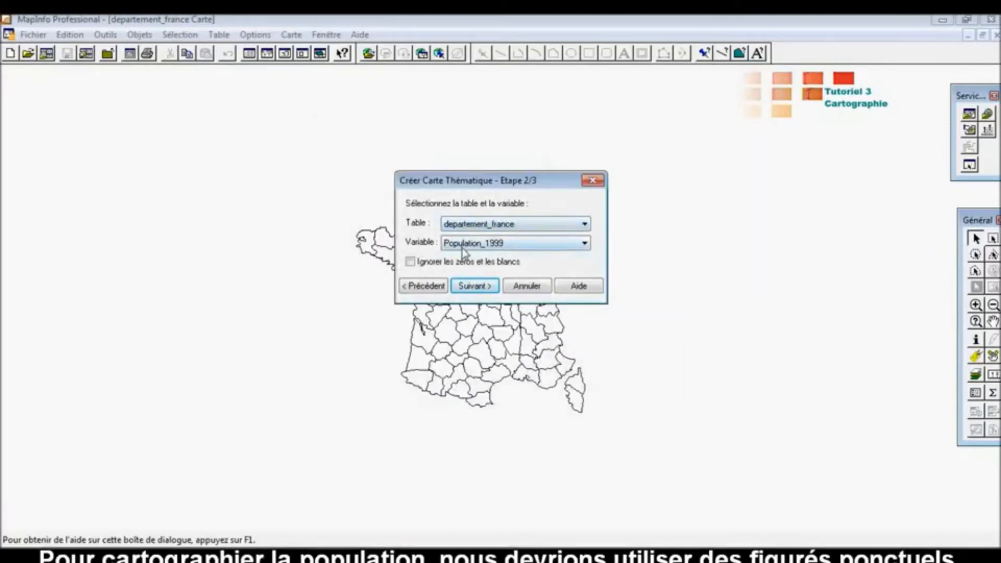
Use the Population_1999 variable of departement_france, ignore zeros and blanks, and continue to the final stage
click(410, 263)
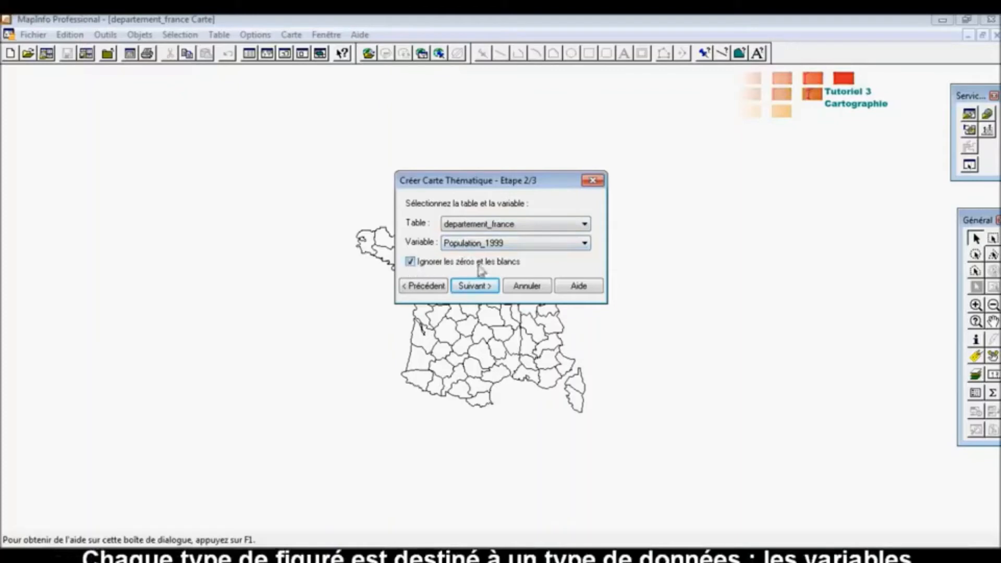
click(512, 244)
click(512, 256)
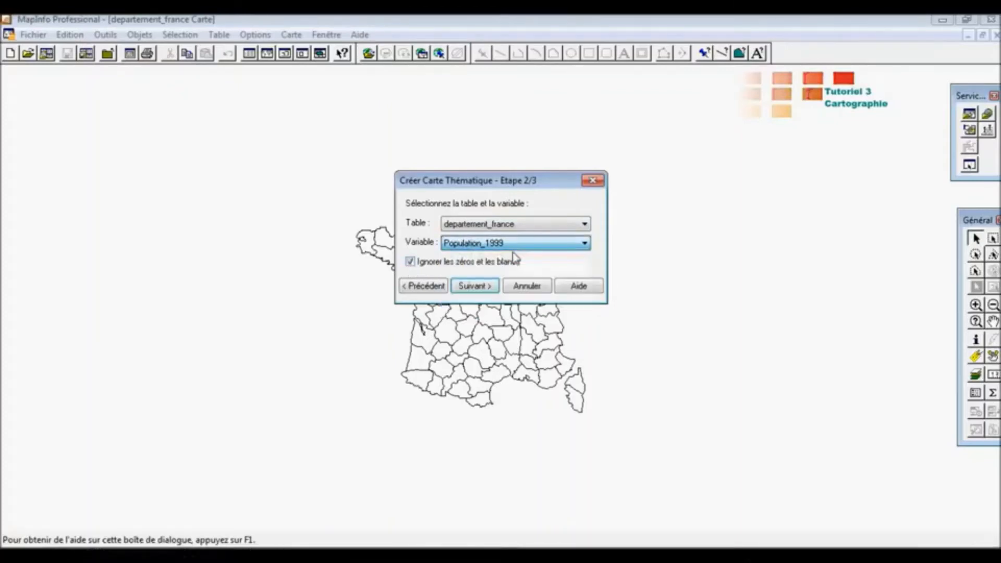
click(472, 286)
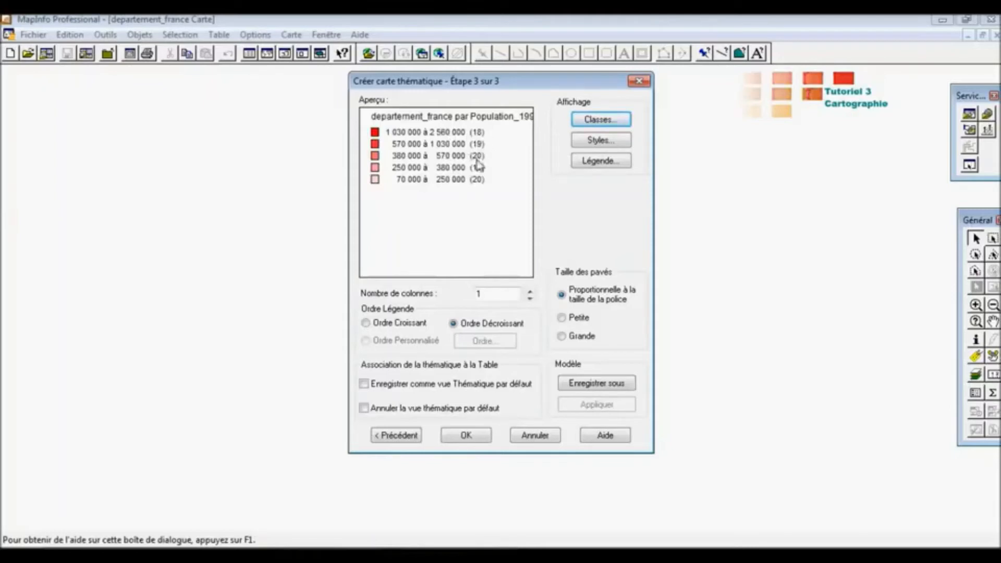
Open the class definition and try the Intervalles manuels method, selecting the minimum and maximum bounds of the second and third classes
click(599, 127)
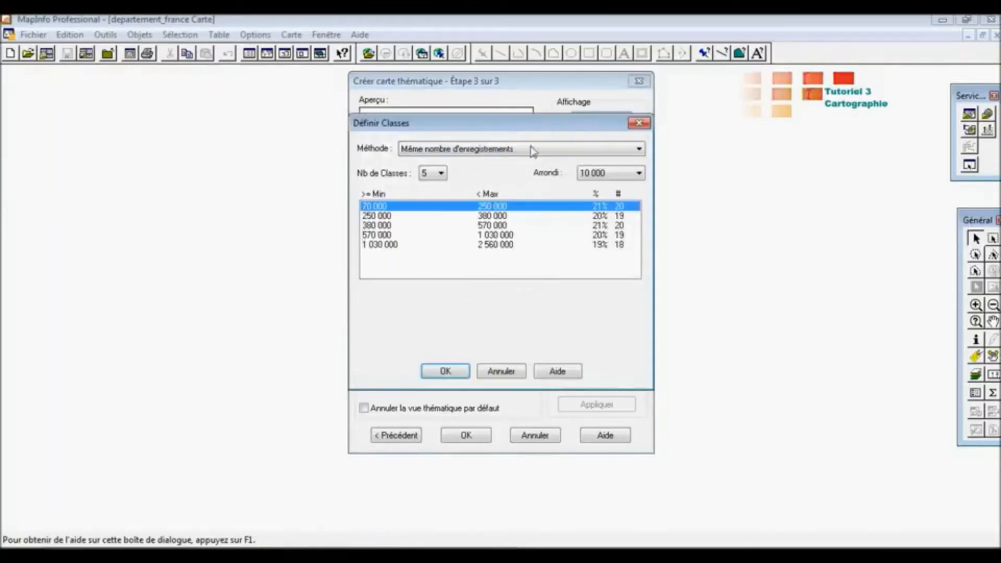
click(515, 155)
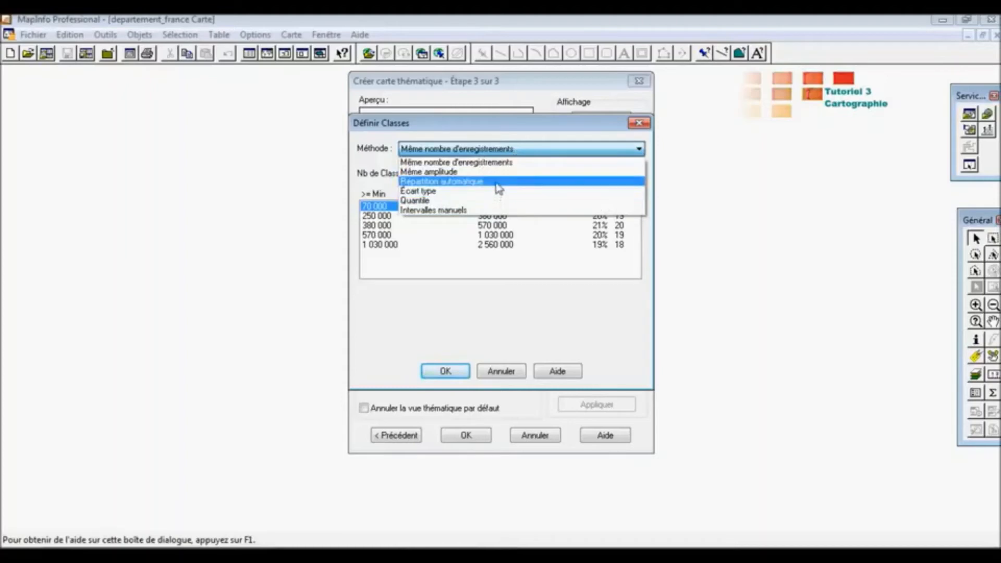
click(454, 210)
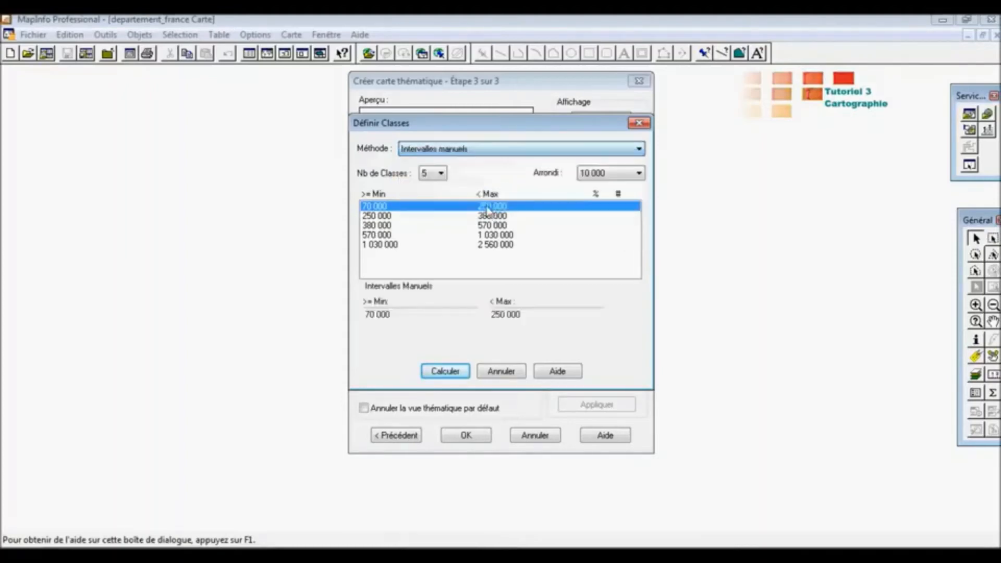
click(406, 216)
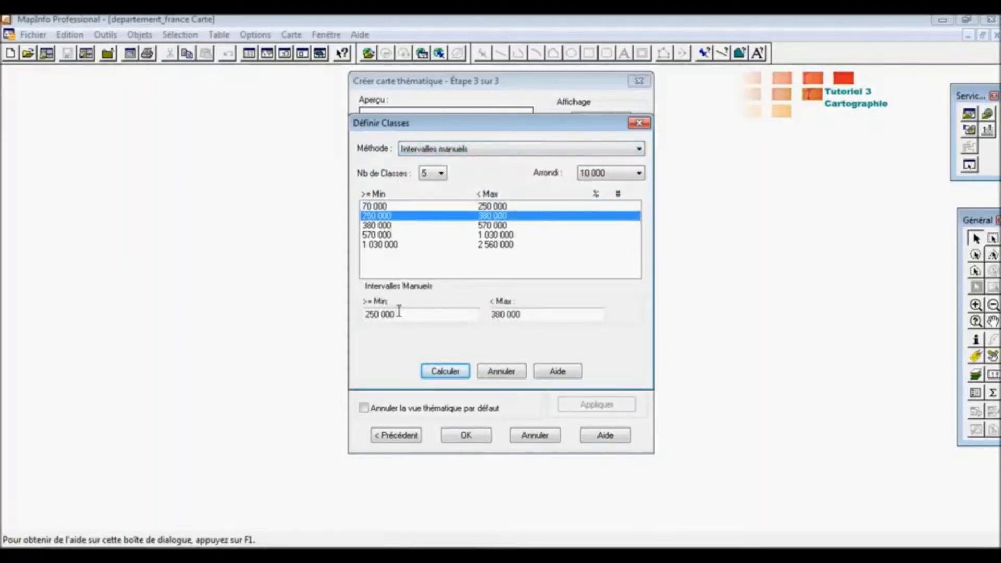
drag(400, 311, 351, 314)
drag(528, 313, 486, 312)
click(447, 225)
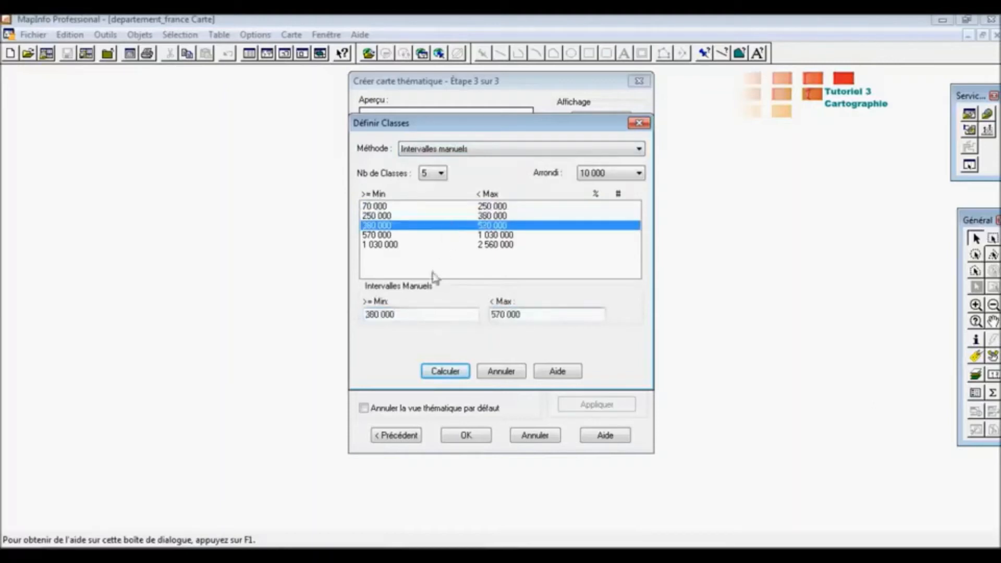
drag(414, 314, 358, 315)
drag(538, 315, 489, 314)
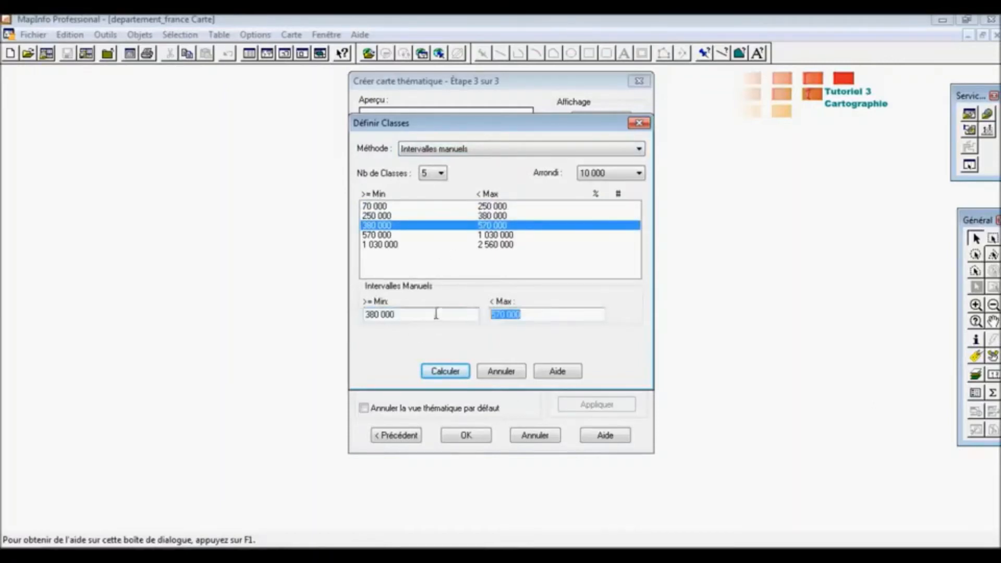
Set the classification method to Répartition automatique with 6 classes, after trying Même amplitude
click(497, 150)
click(483, 171)
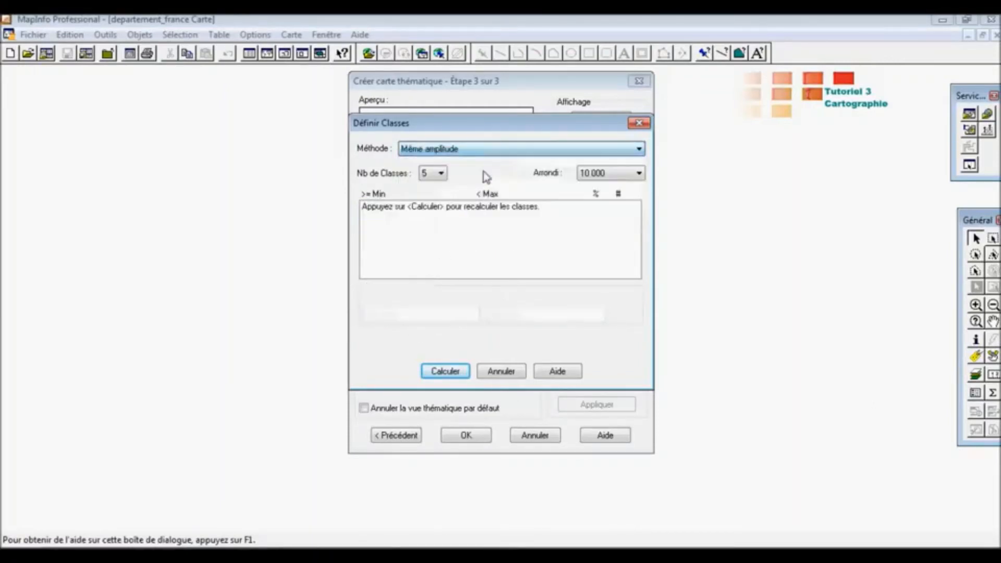
click(491, 152)
click(483, 181)
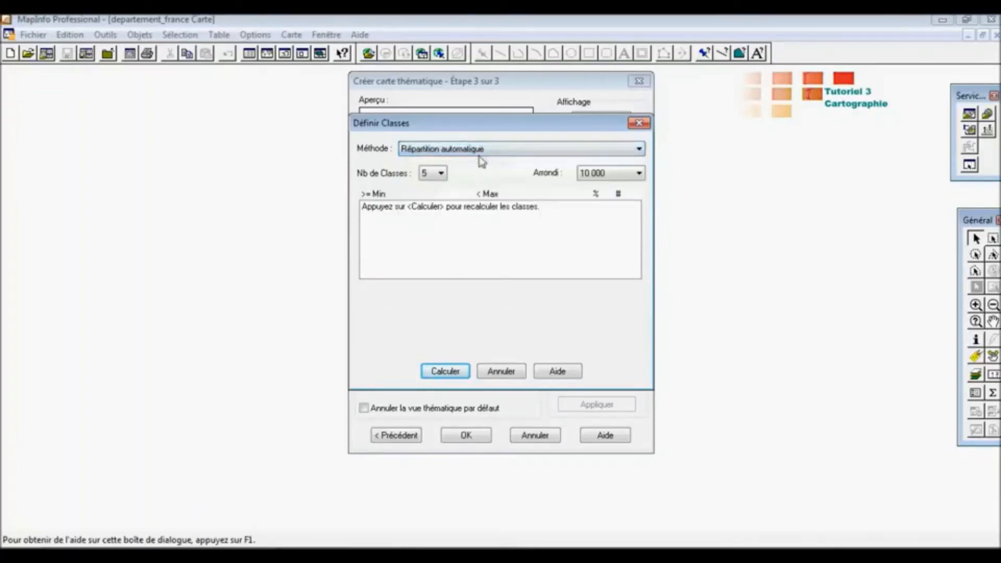
click(431, 176)
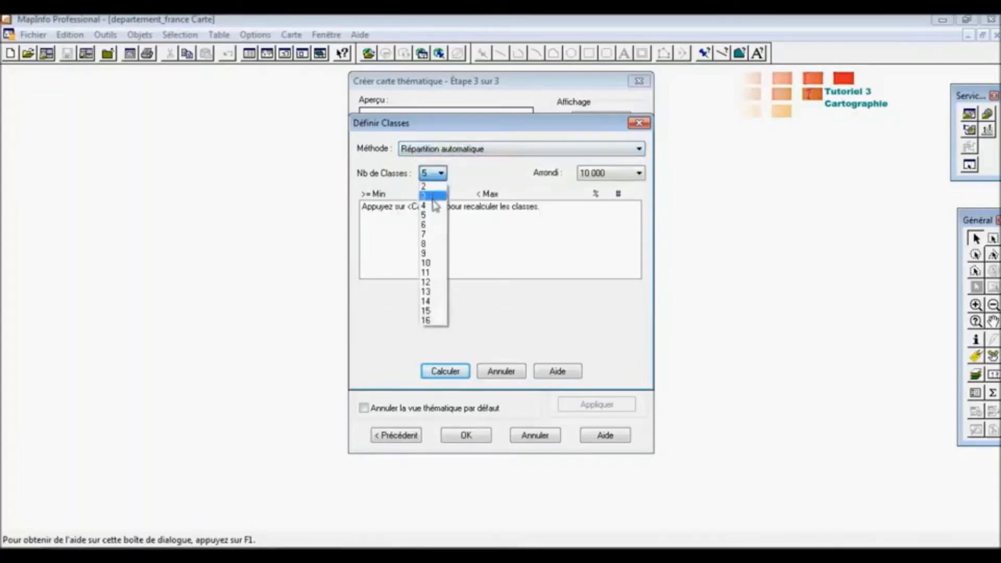
click(440, 226)
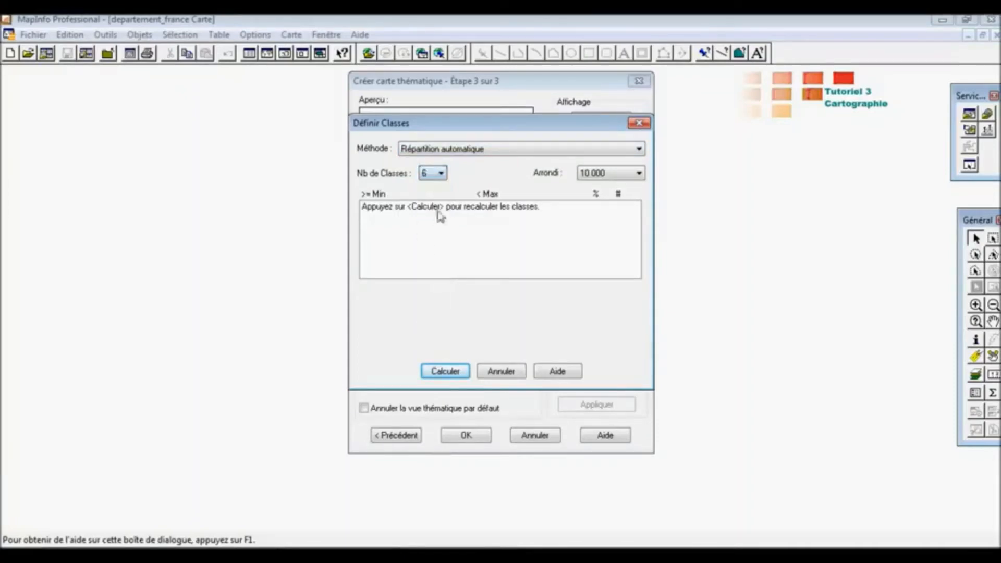
Calculate the class ranges with a rounding of 1, and again with a rounding of 10
click(625, 176)
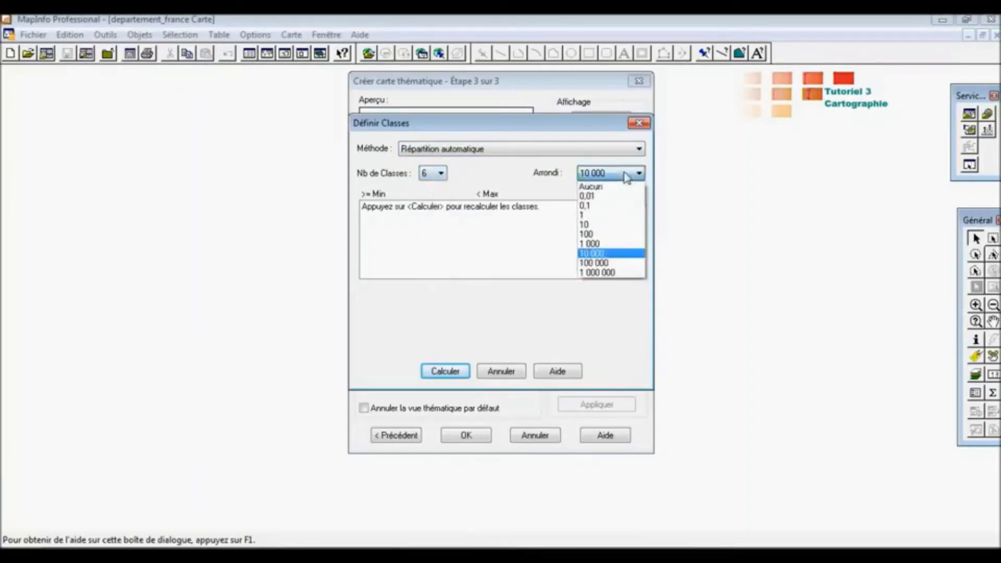
click(608, 221)
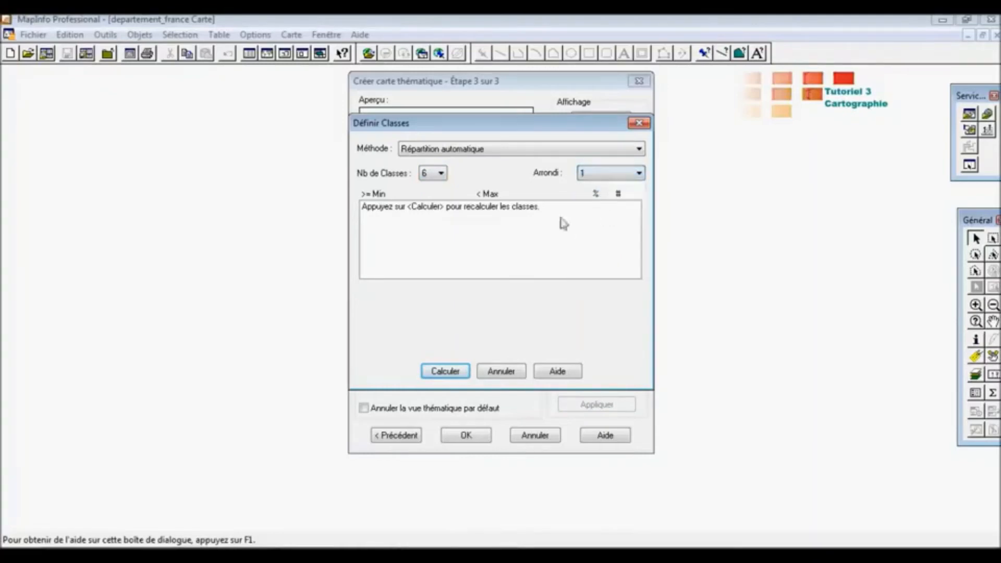
click(459, 370)
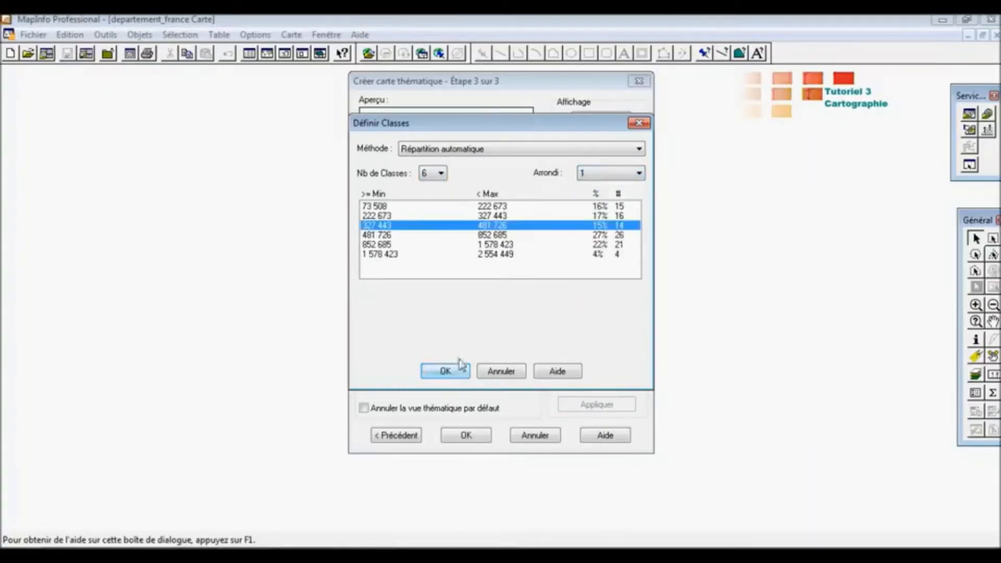
click(594, 178)
click(600, 228)
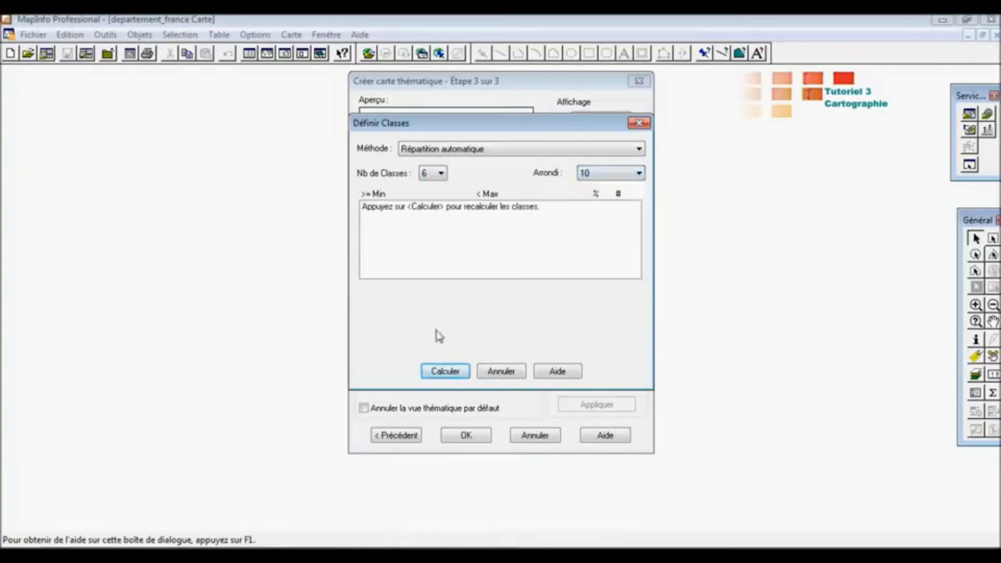
click(447, 368)
Set the class rounding to 1 000, recalculate the ranges and accept the class definition
click(612, 178)
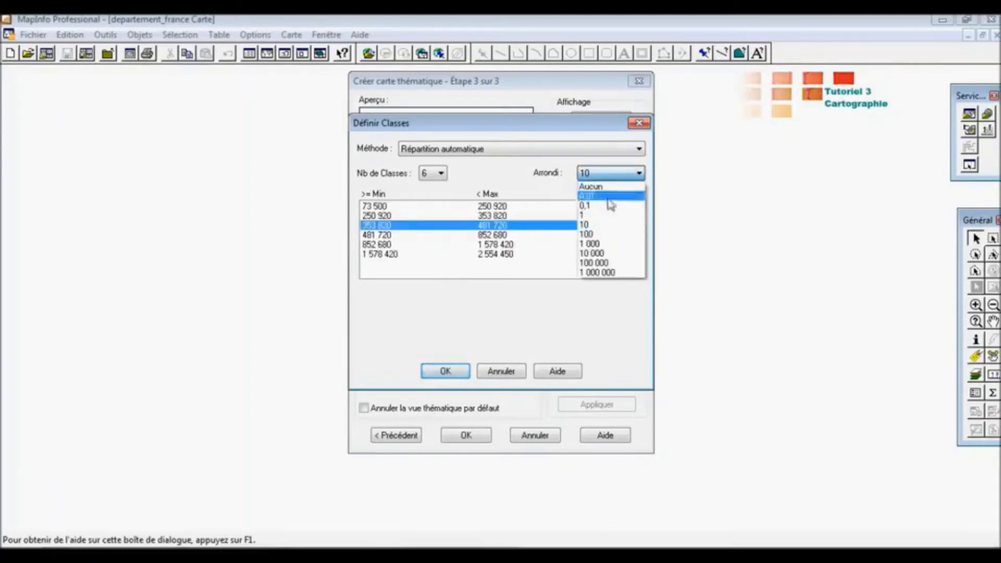
click(595, 244)
click(457, 369)
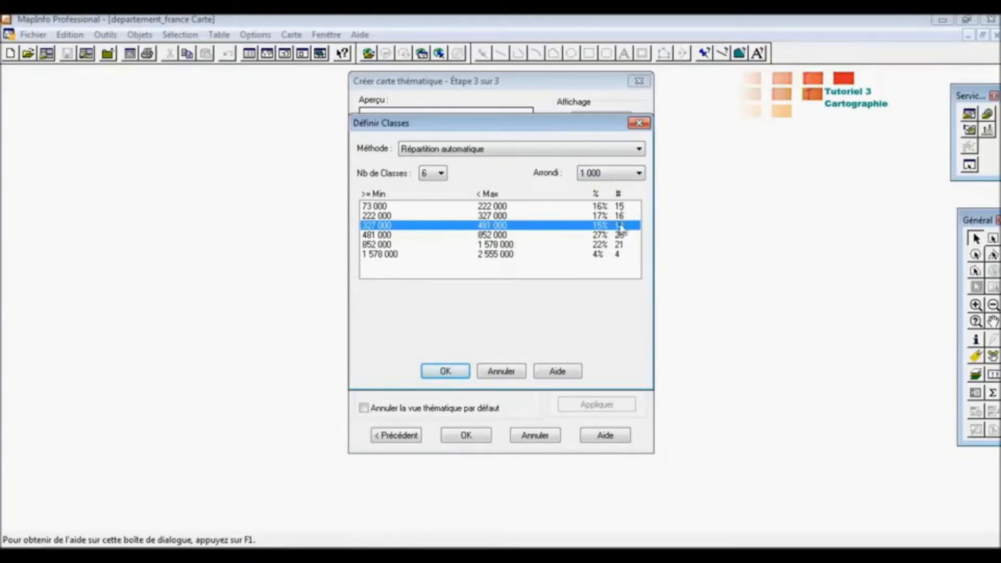
click(446, 370)
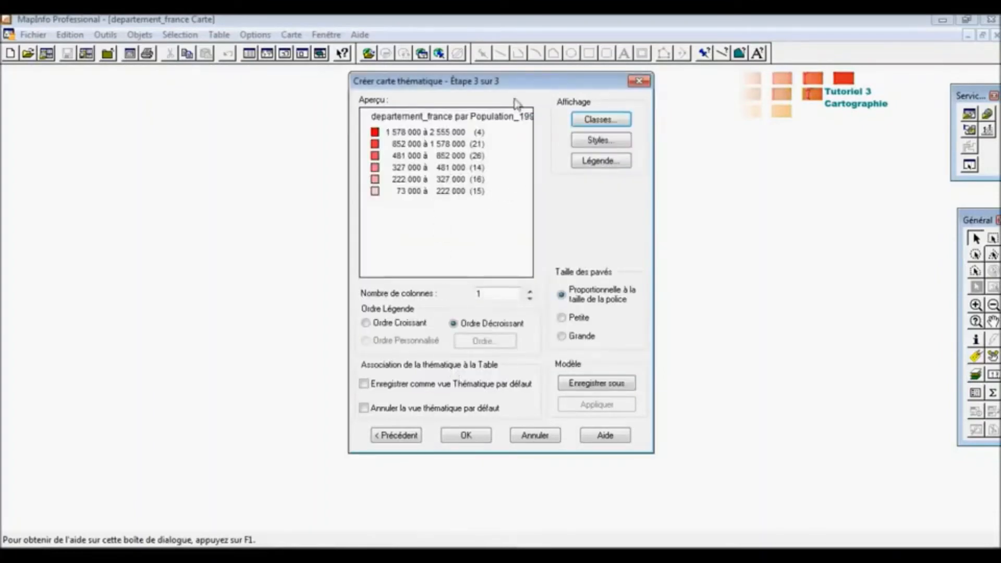
Open the class styles and switch the propagation to Aucune and back to Couleur
click(609, 142)
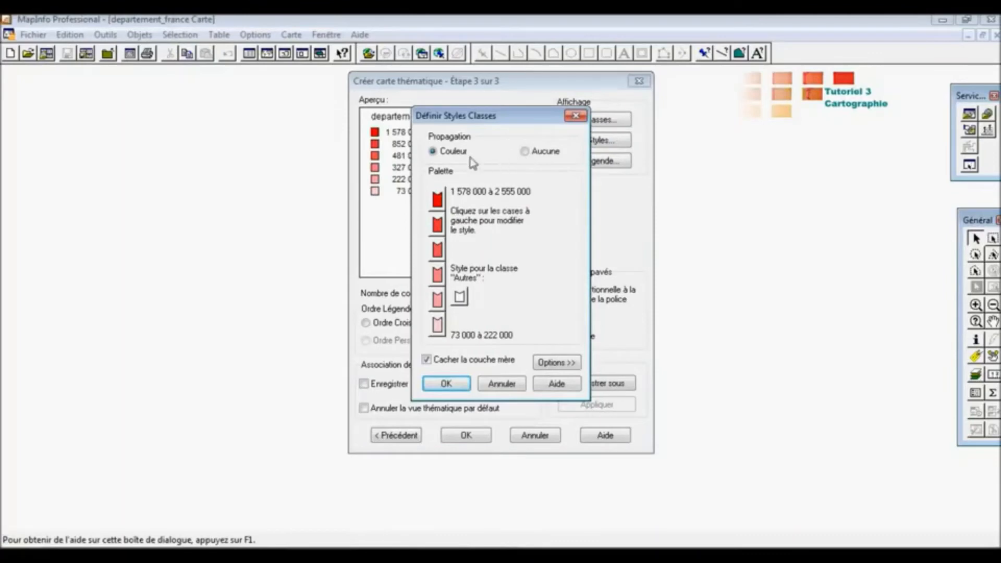
click(524, 151)
click(433, 151)
Inspect the polygon style and fill colour palette of the highest and lowest population classes, closing each without edits
click(436, 199)
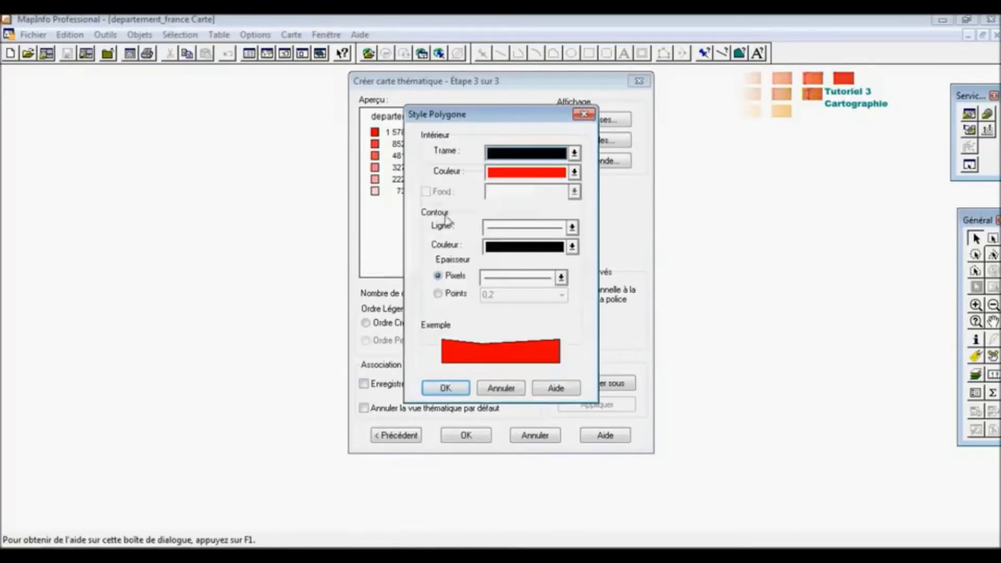
click(557, 175)
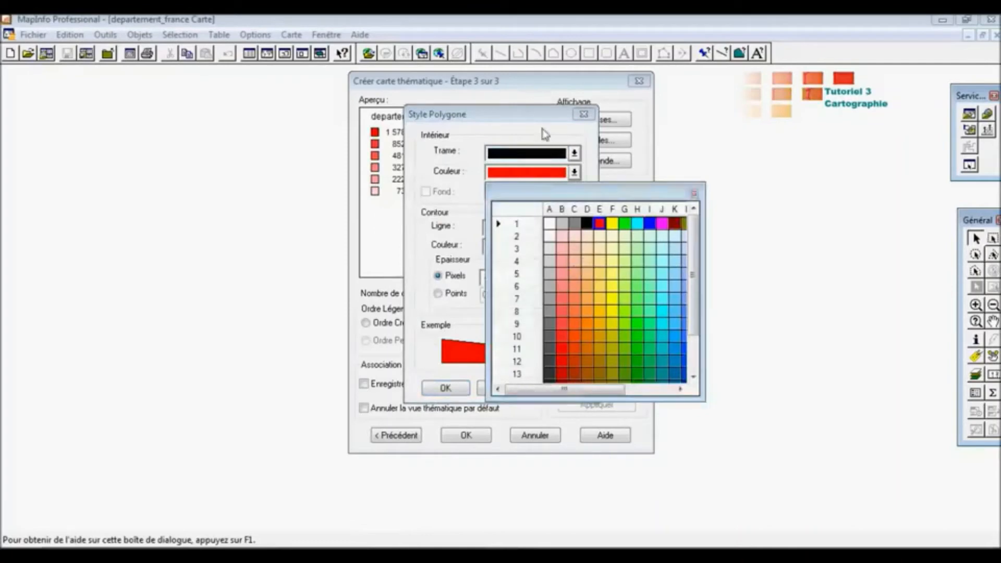
click(693, 194)
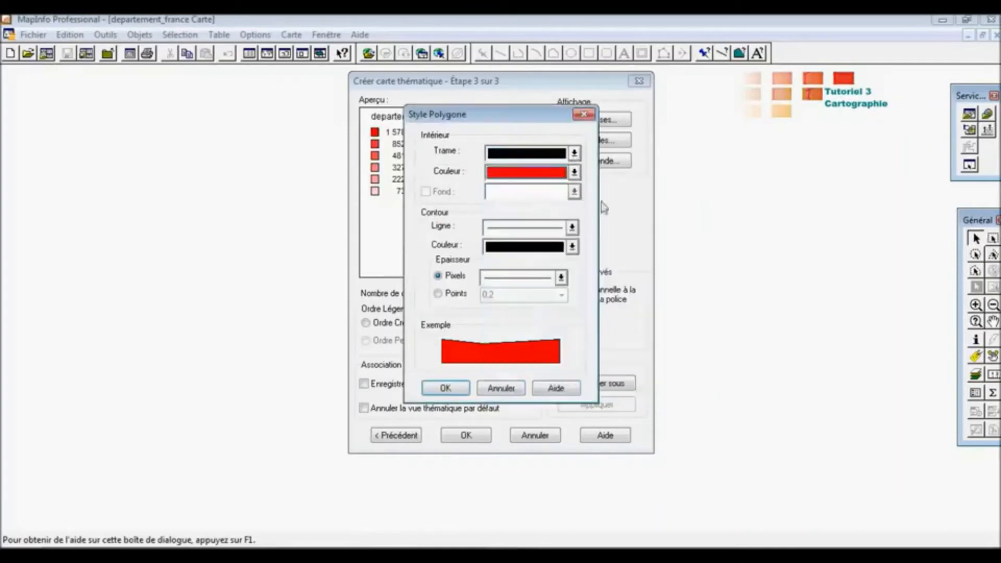
click(583, 116)
click(442, 327)
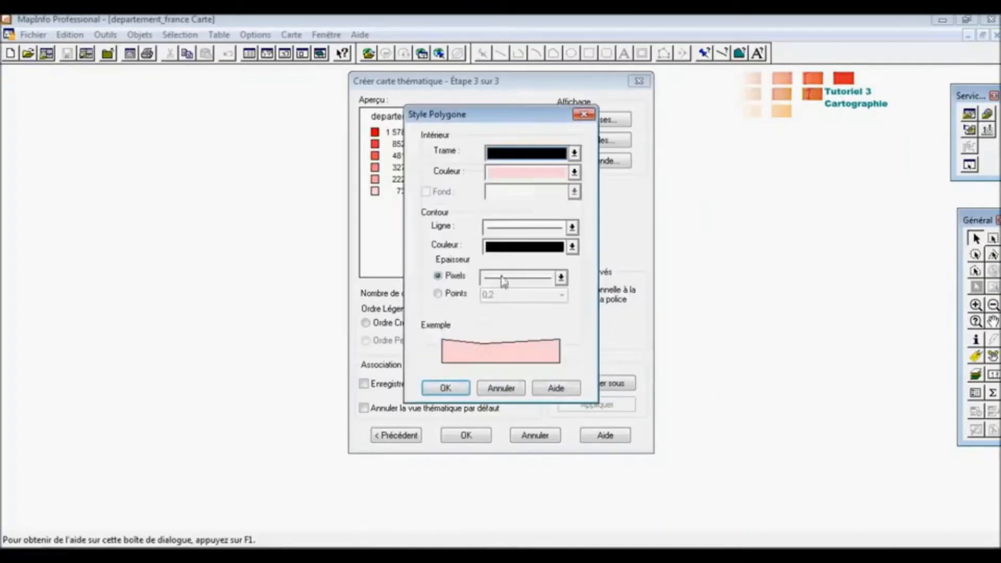
click(574, 175)
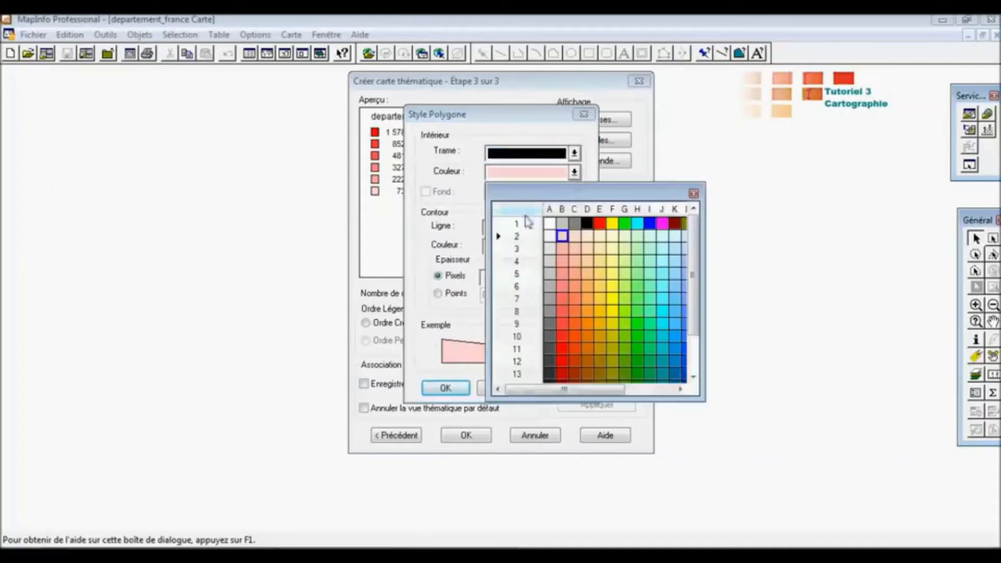
click(693, 194)
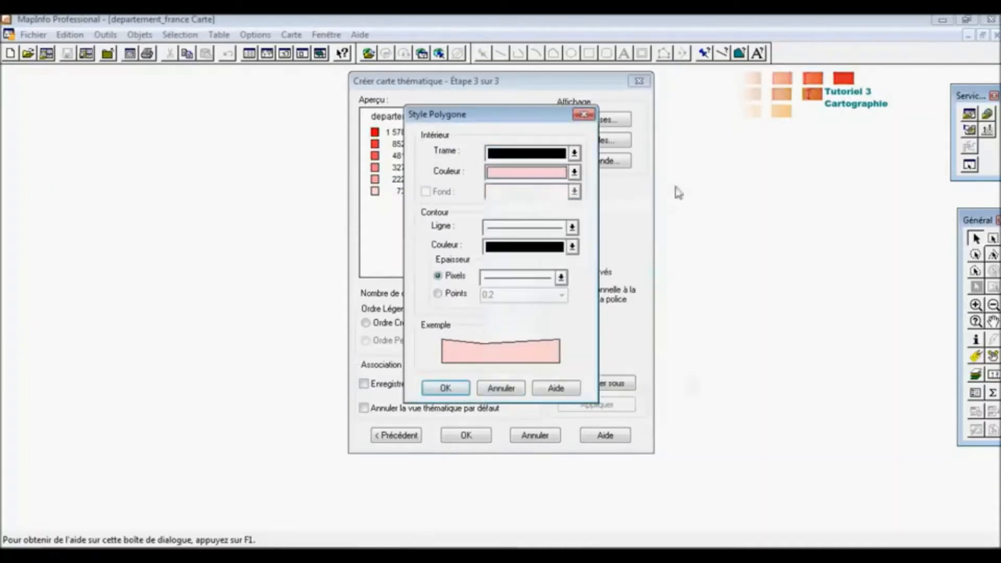
click(583, 115)
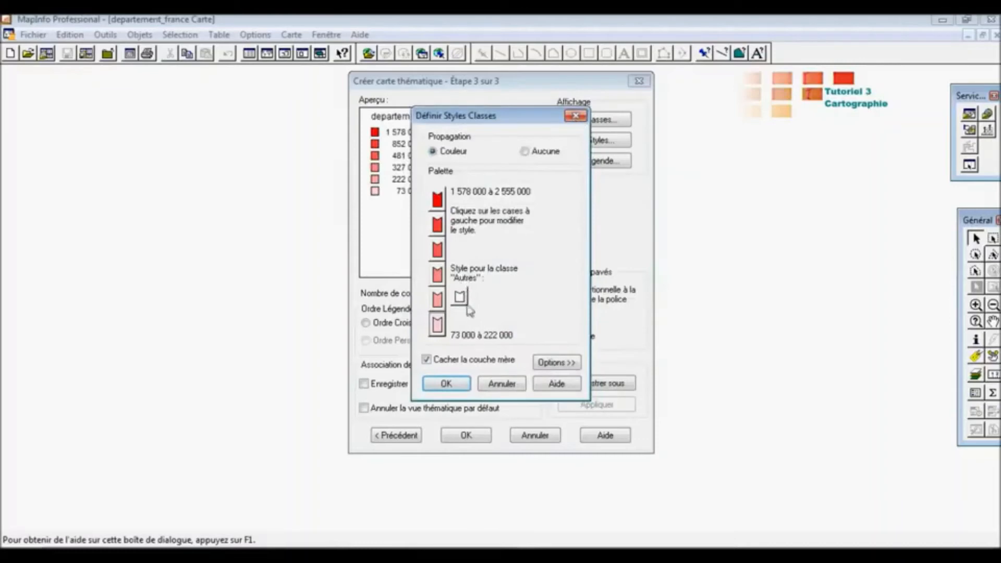
Expand and collapse the additional options of the class styles, and accept the styles
click(556, 362)
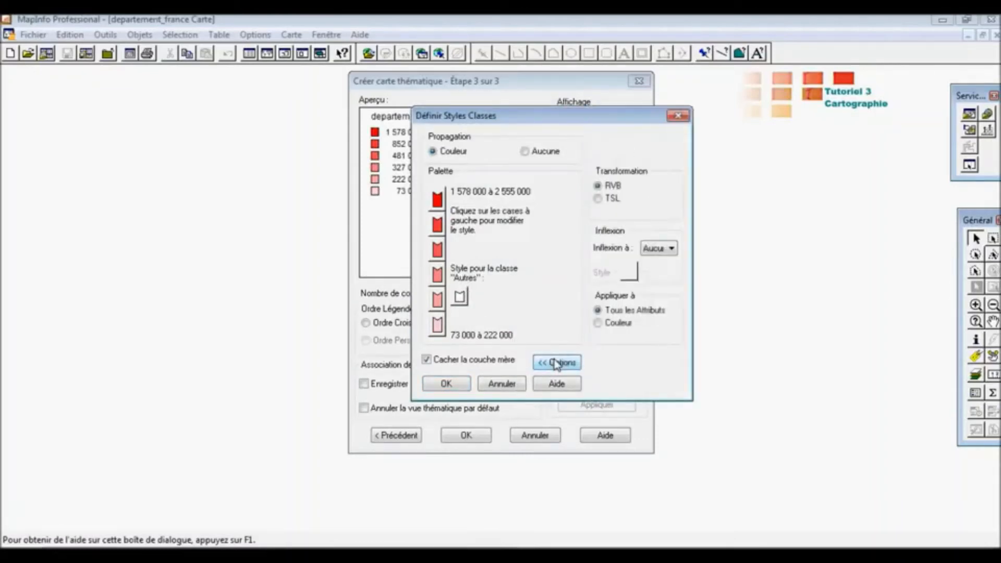
click(555, 362)
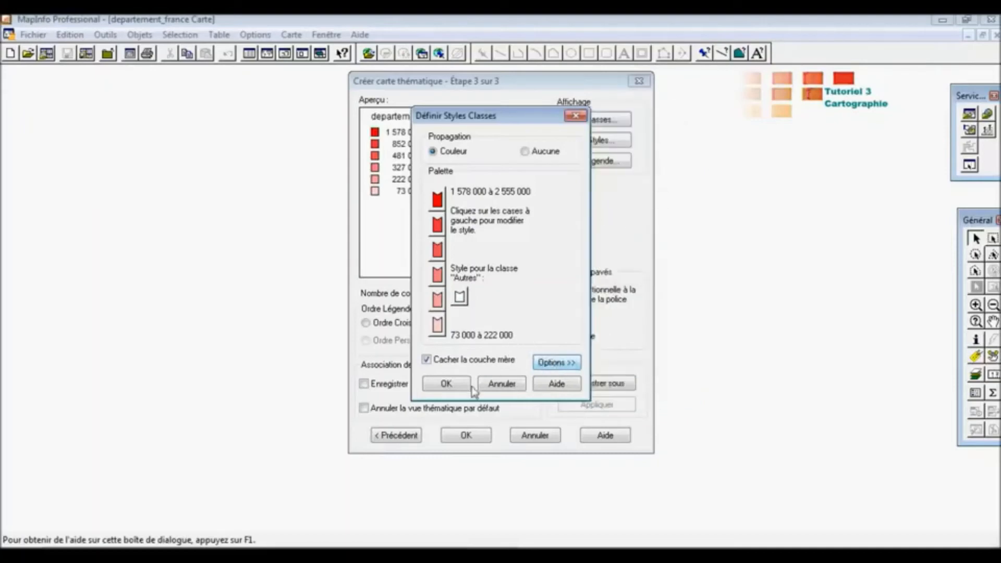
click(447, 383)
Open the legend definition and set its title to "Répartition de la Population en France en 1999"
click(606, 161)
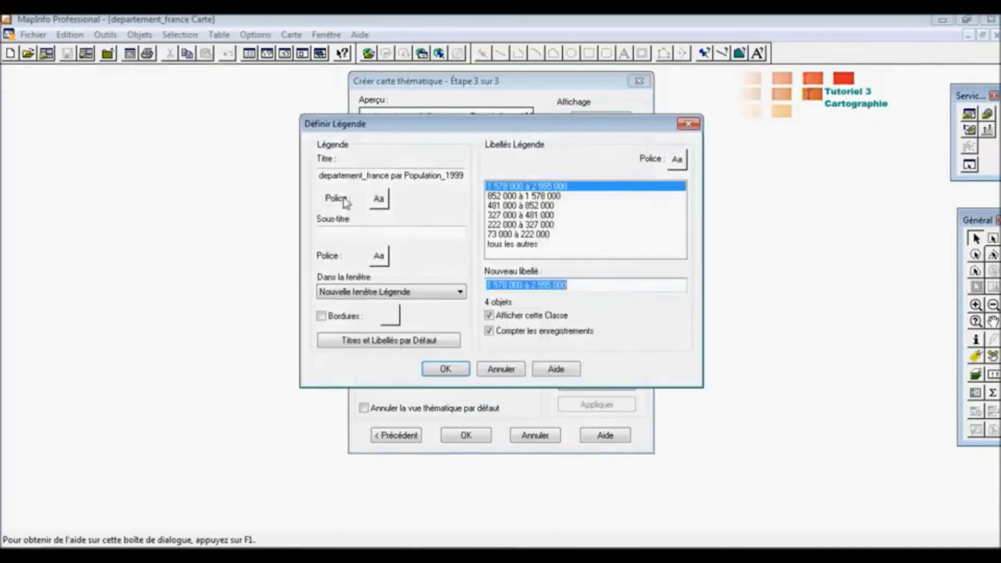
drag(319, 176, 469, 176)
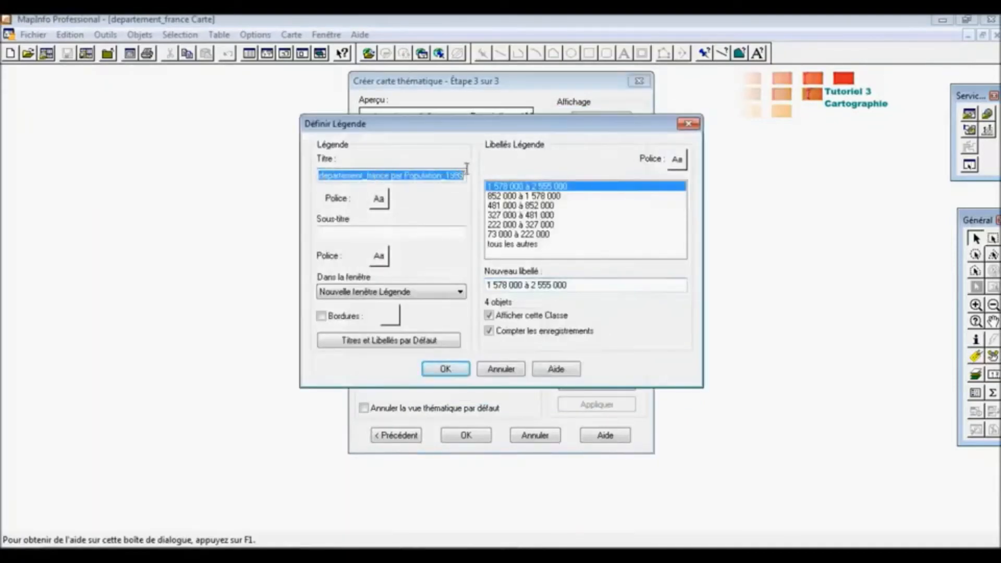
text(Population)
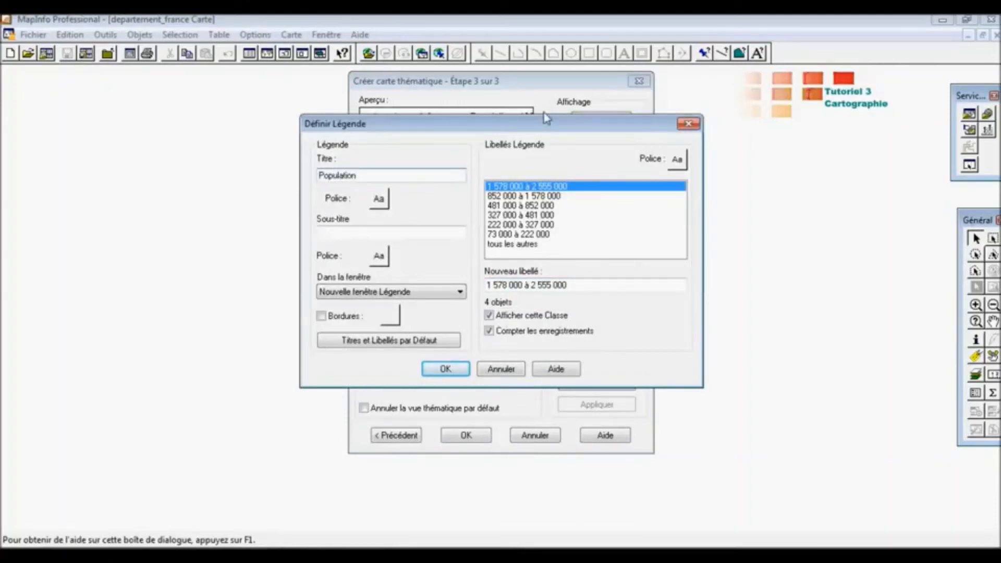
key(BackSpace)
key(BackSpace)
key(BackSpace)
key(BackSpace)
key(BackSpace)
key(BackSpace)
key(BackSpace)
key(BackSpace)
key(BackSpace)
text(pulation en Fran)
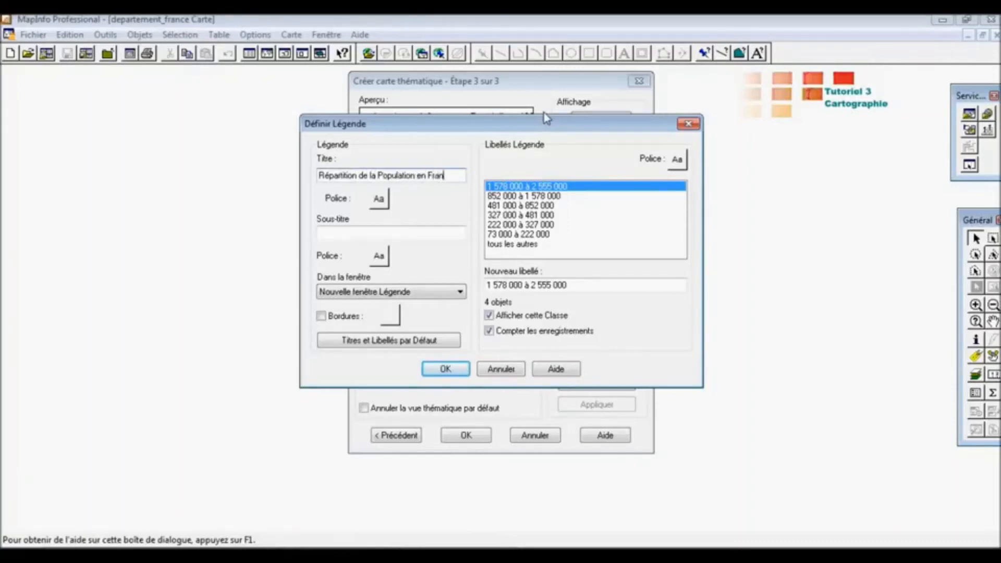
text(ce en 1999)
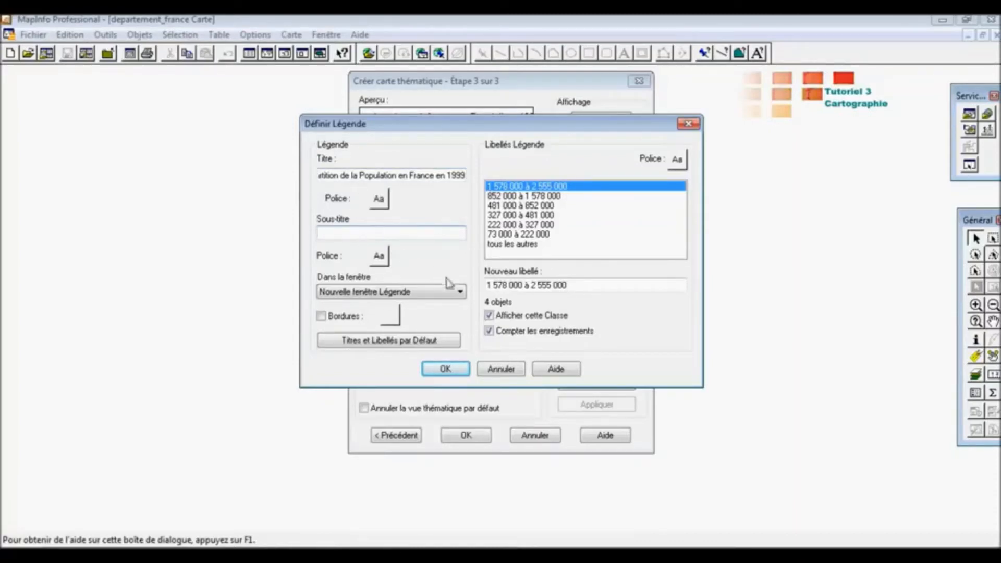
Review the legend labels and display options of several classes and the legend window choices, and accept the legend definition
click(516, 243)
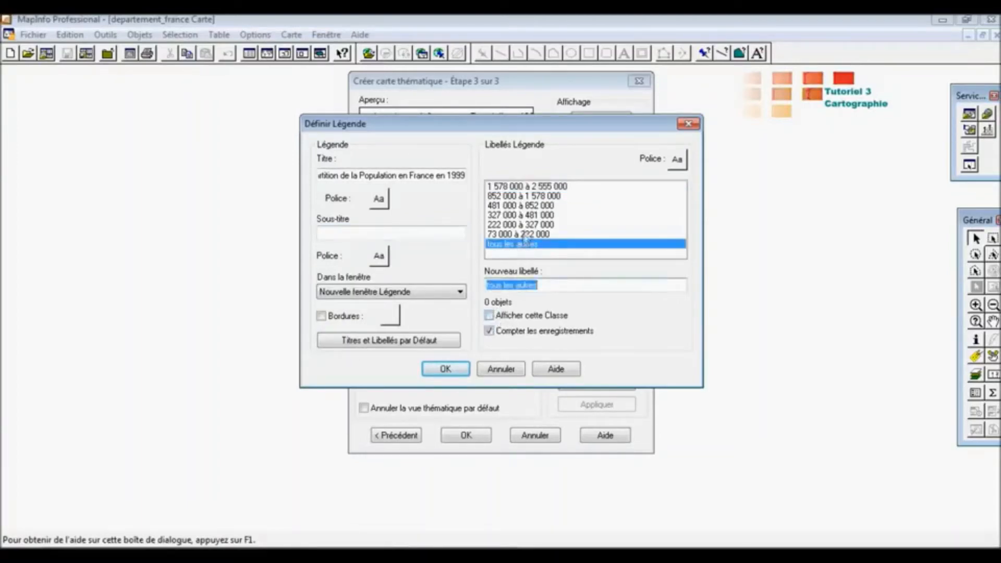
click(526, 234)
click(531, 196)
click(488, 316)
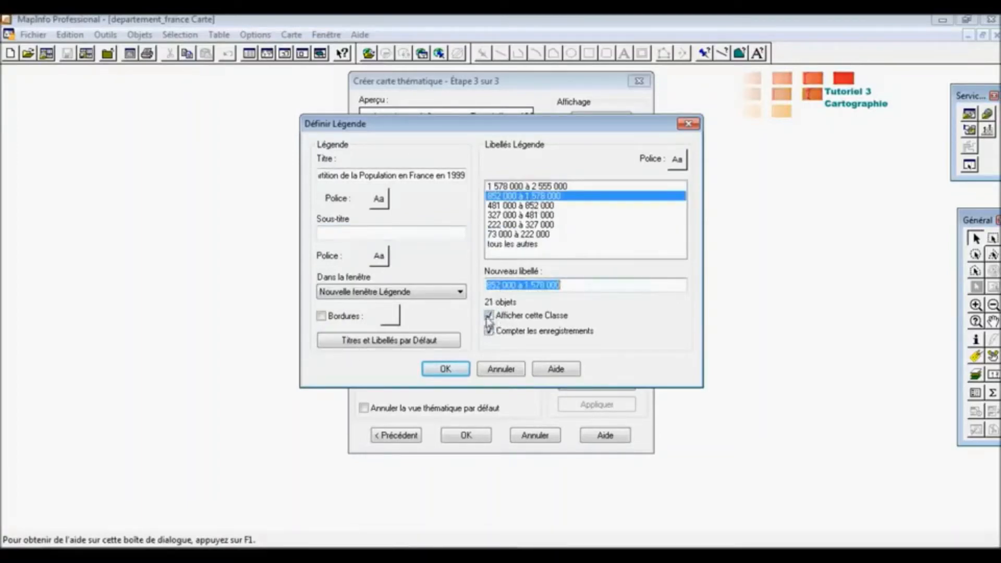
click(442, 293)
click(435, 312)
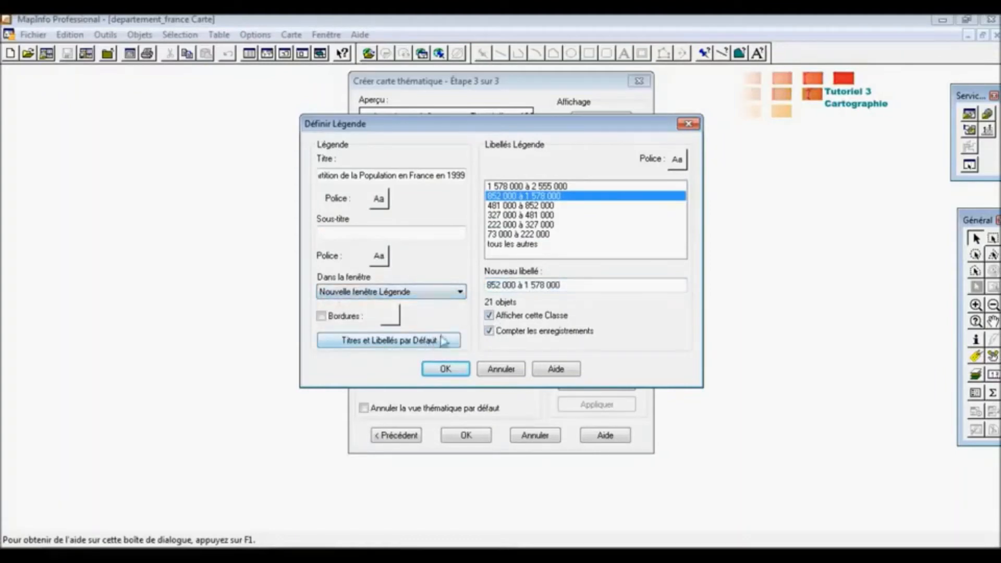
click(545, 205)
click(542, 215)
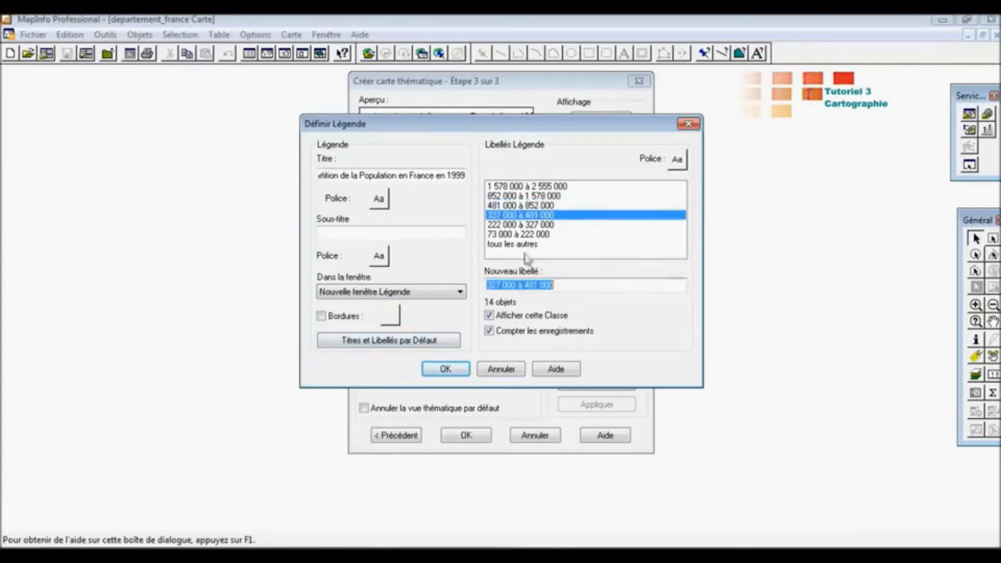
click(519, 284)
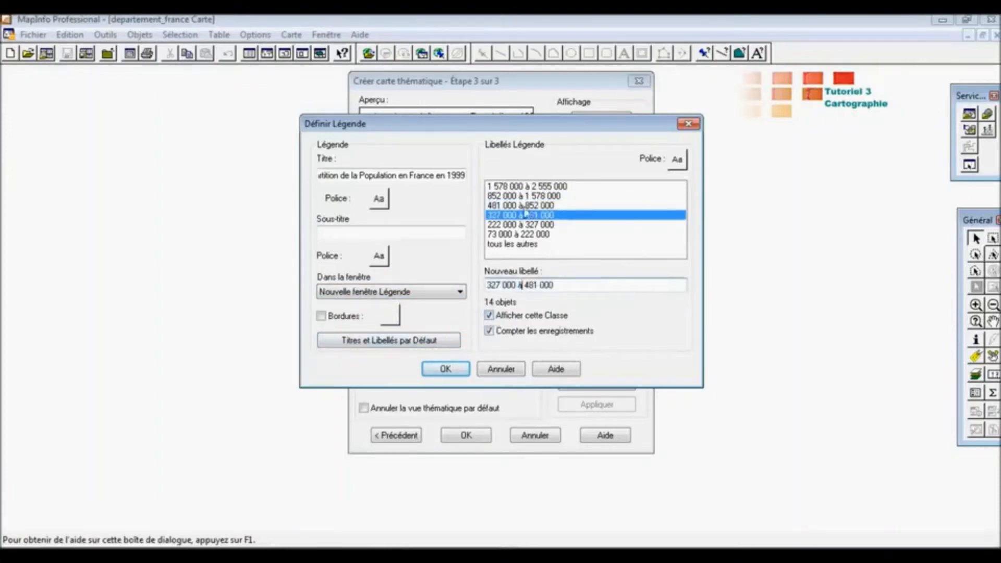
click(454, 371)
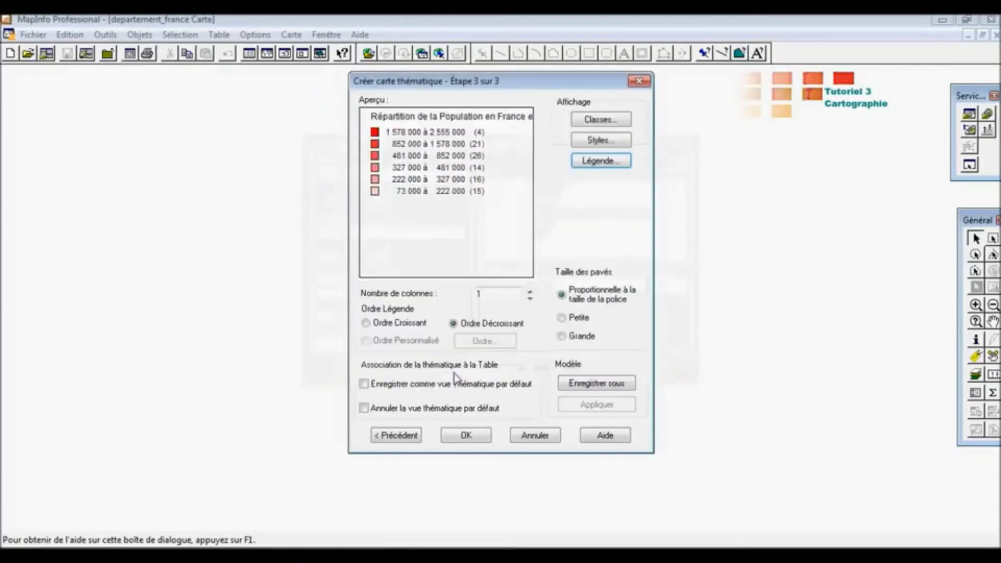
Try another number of legend columns and the ascending legend order, and restore one column in descending order
click(530, 293)
click(529, 298)
click(530, 294)
click(530, 298)
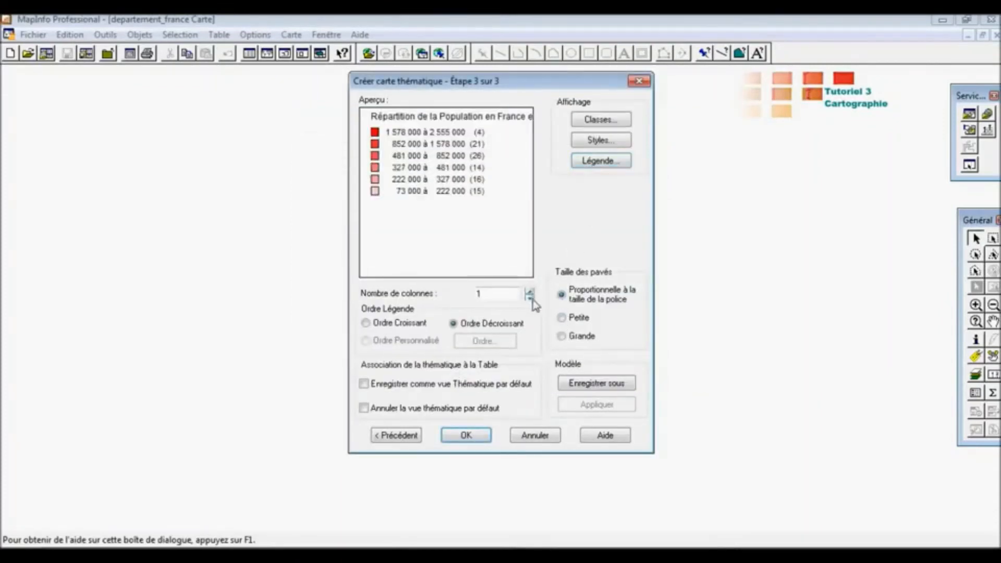
click(529, 293)
click(530, 298)
click(368, 323)
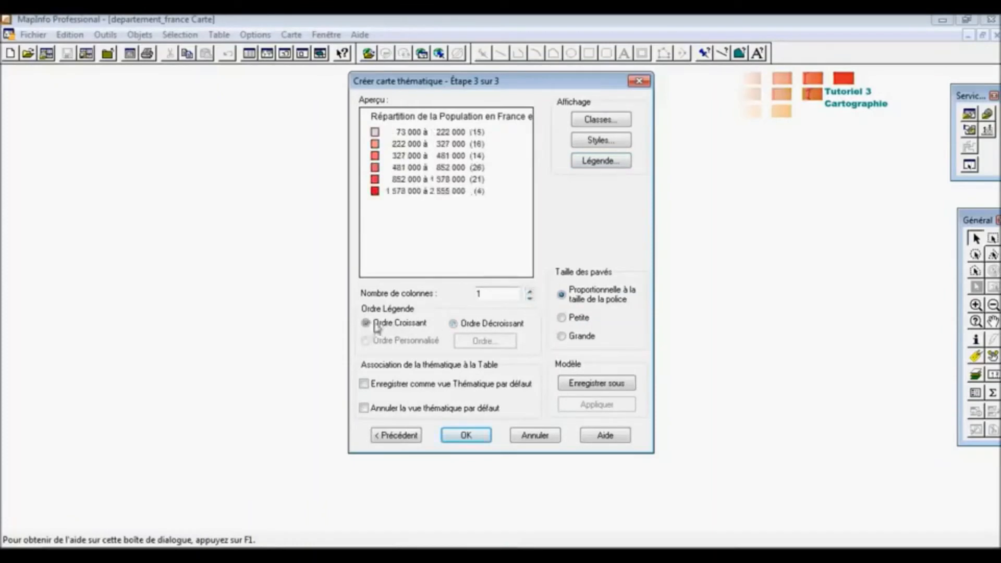
click(453, 323)
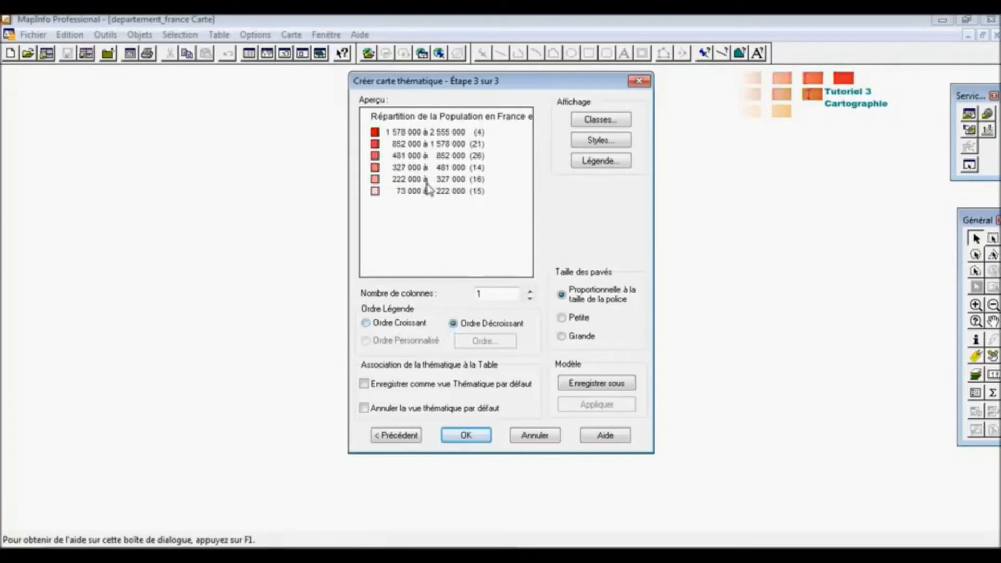
Compare the Petite and Grande legend swatch sizes and set the size to Petite
click(561, 318)
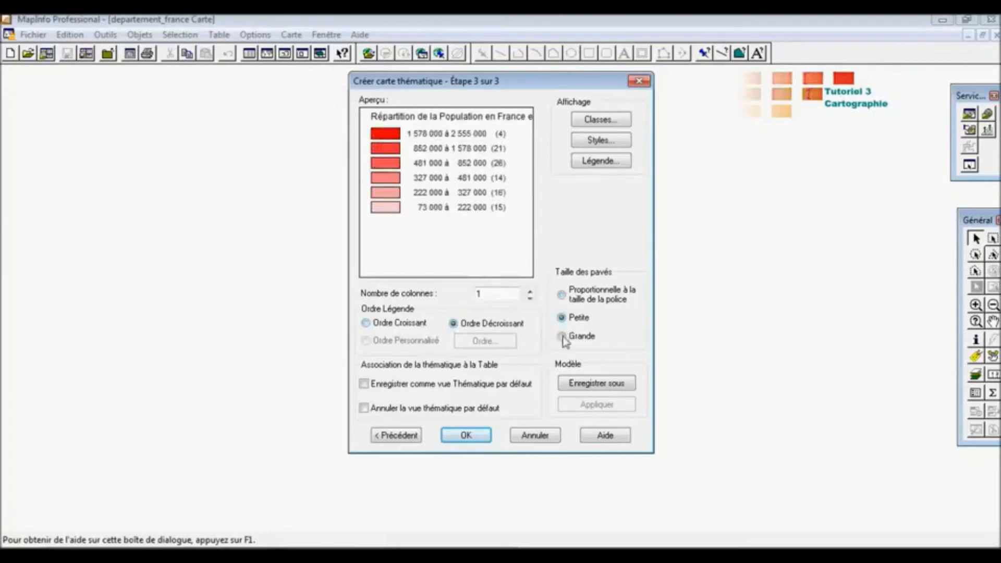
click(561, 336)
click(562, 318)
Turn off the record counts in the legend, check the setting on the other classes and accept the legend definition
click(603, 162)
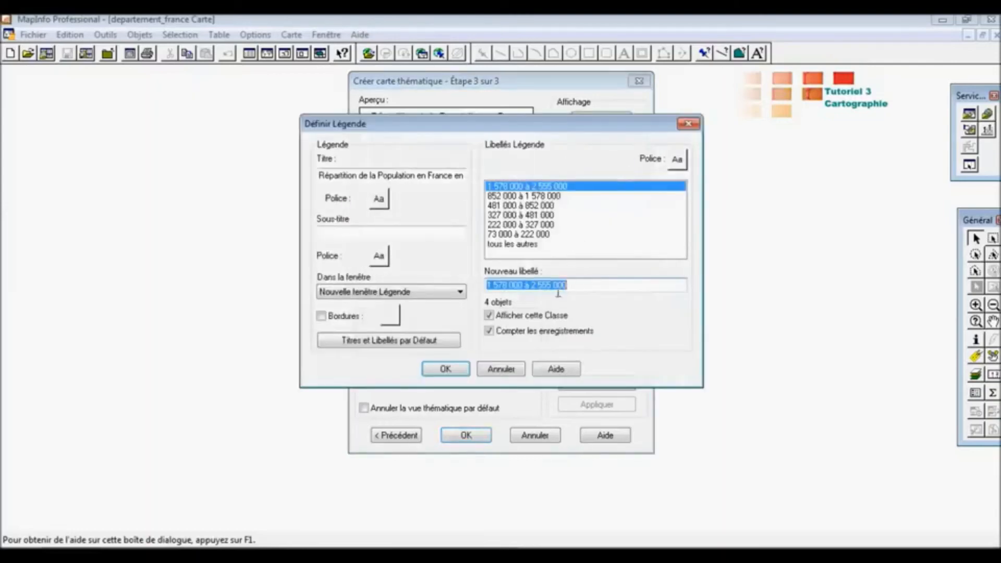
click(489, 331)
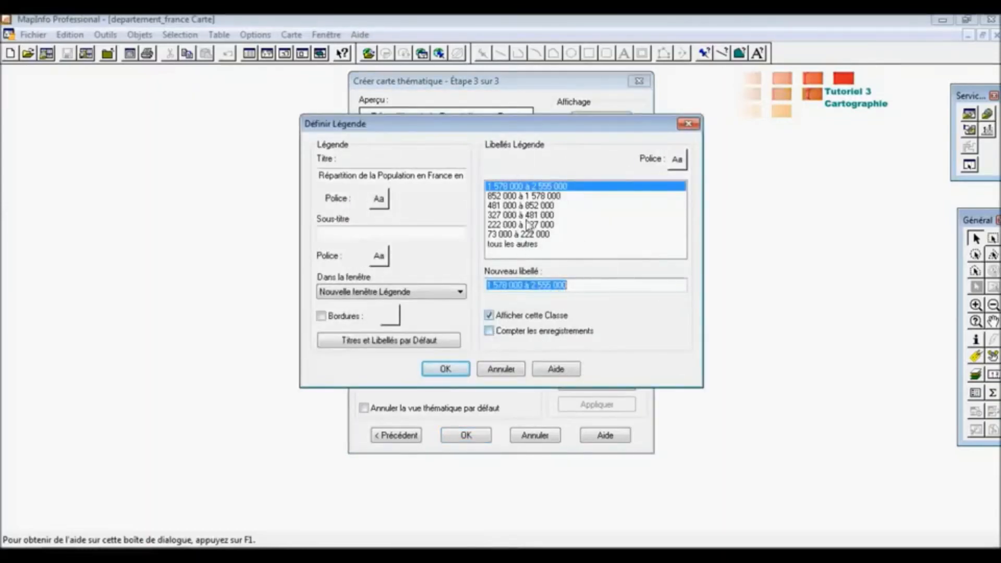
click(534, 199)
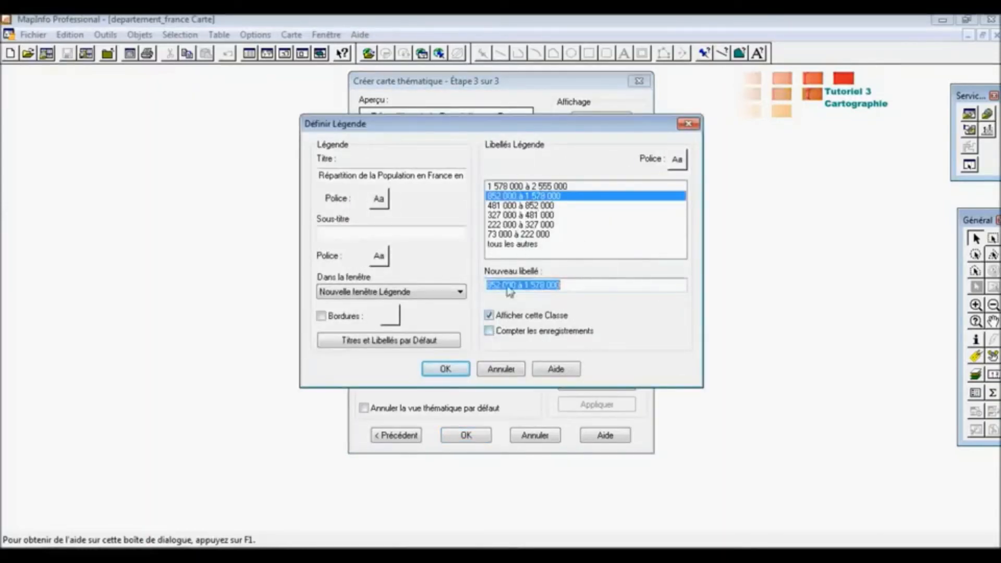
click(527, 215)
click(521, 224)
click(520, 236)
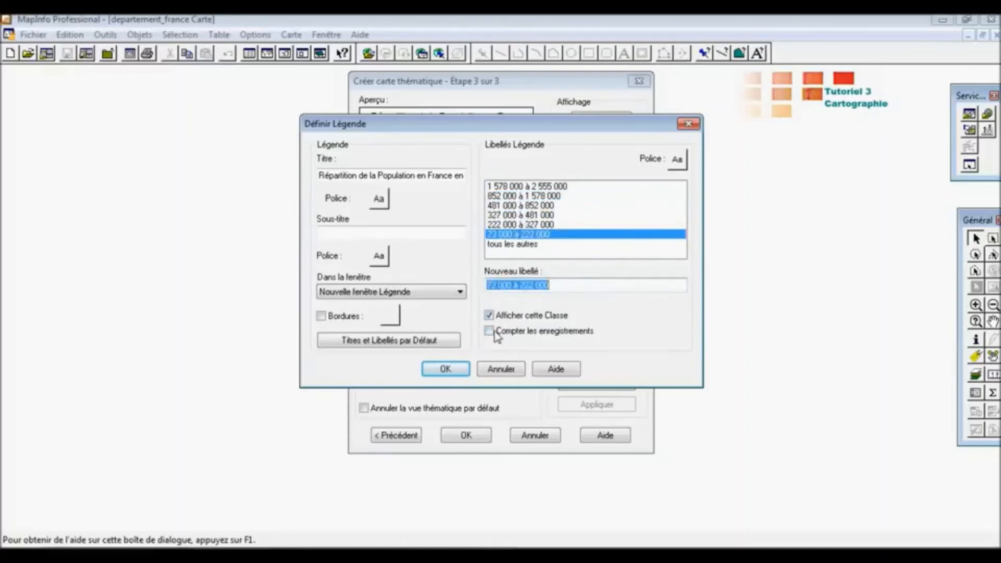
click(451, 368)
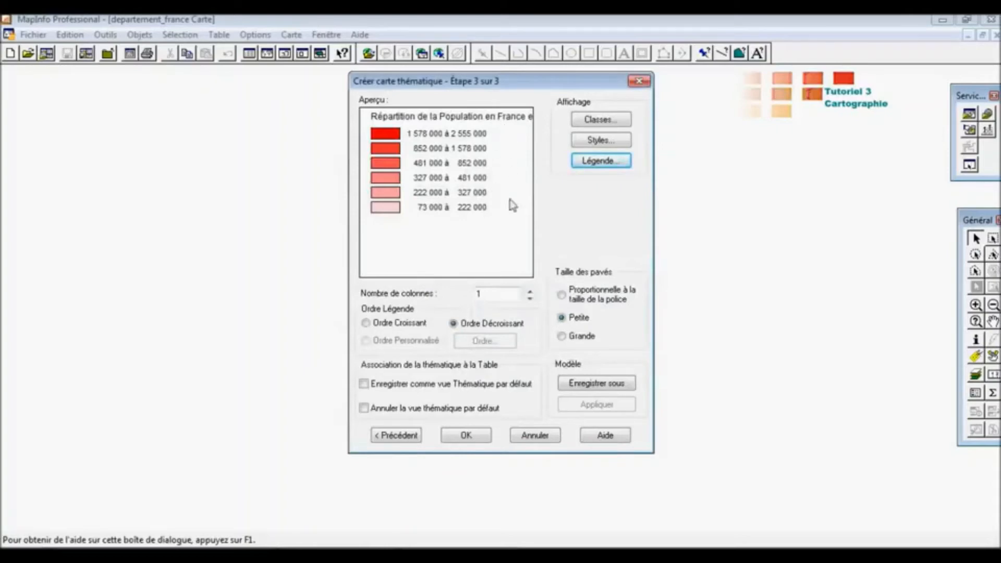
Generate the thematic map and zoom in on an area enclosing the whole of France, returning to the selection tool
click(486, 435)
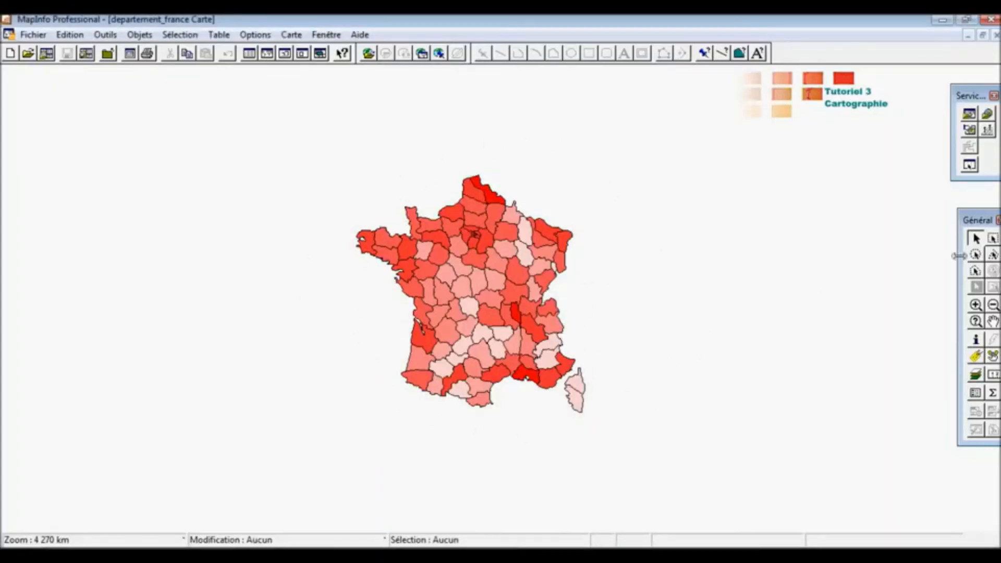
click(975, 304)
drag(316, 160, 627, 444)
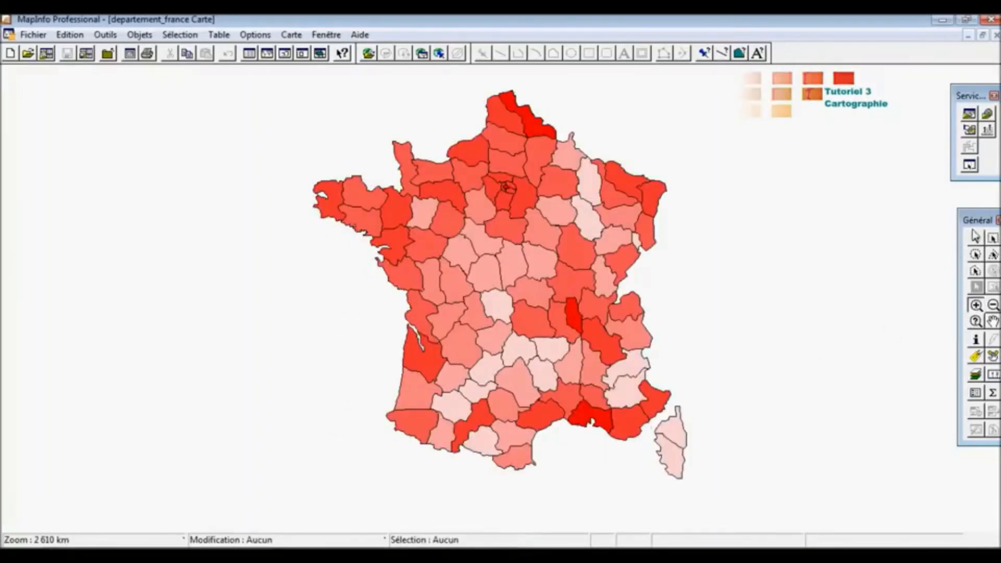
click(977, 240)
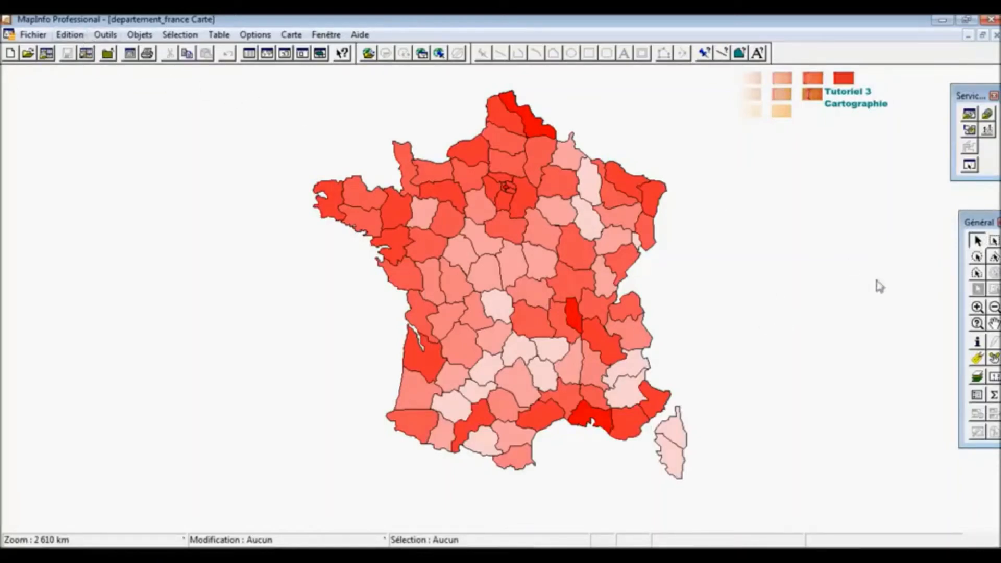
Show the legend window, enlarge it to fit all classes and the full title, place it west of France, and close it
click(977, 395)
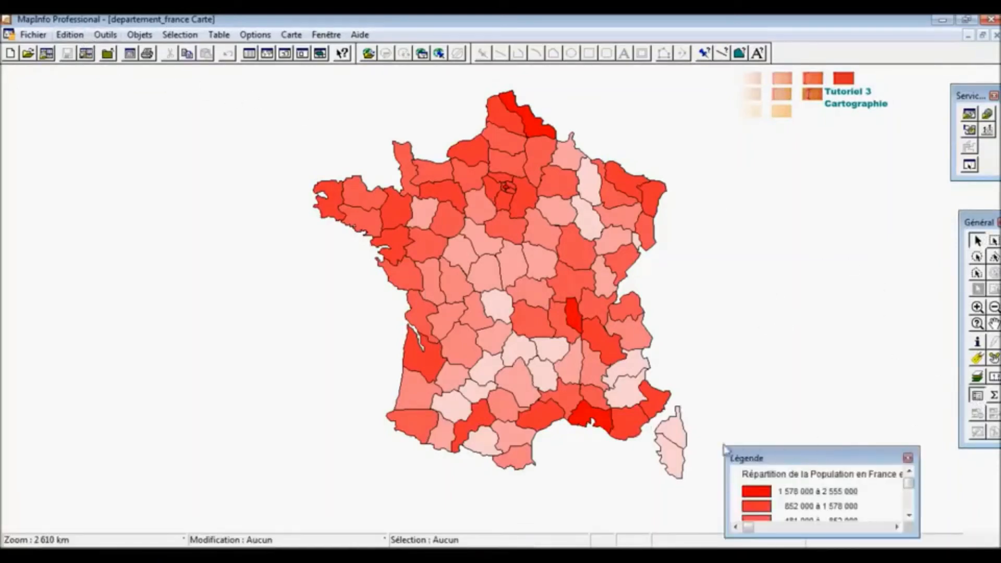
drag(721, 443, 692, 370)
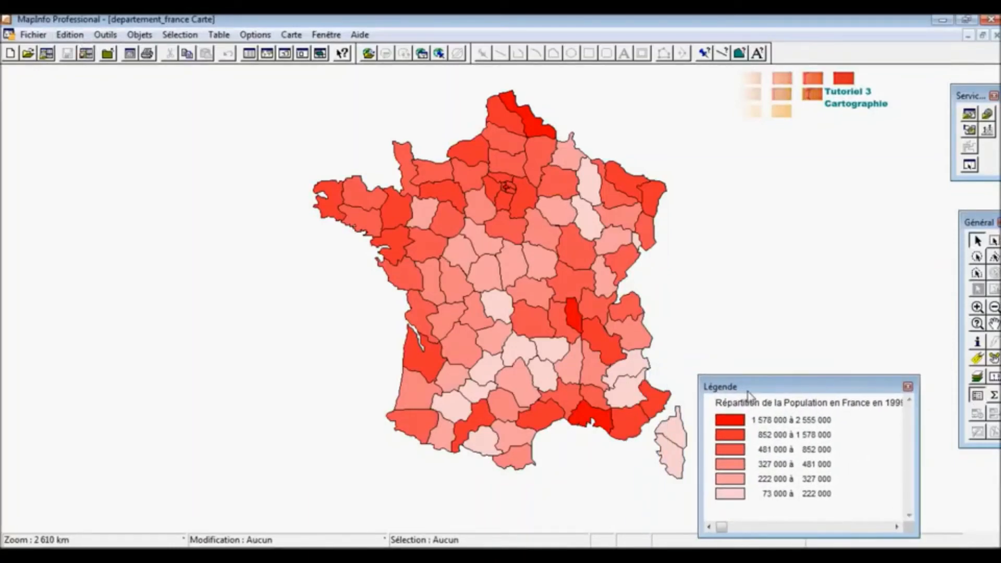
drag(745, 390, 109, 237)
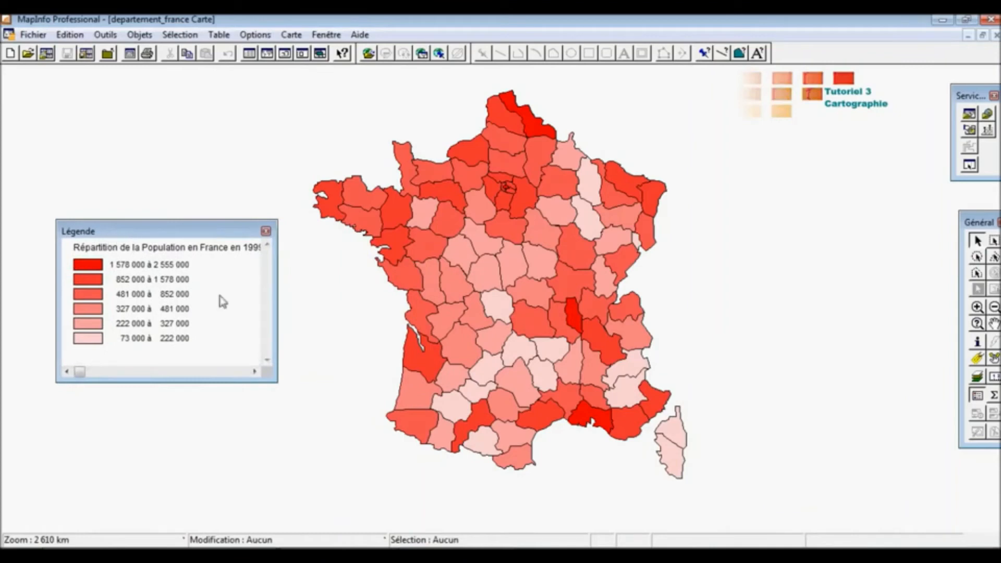
drag(278, 318, 300, 318)
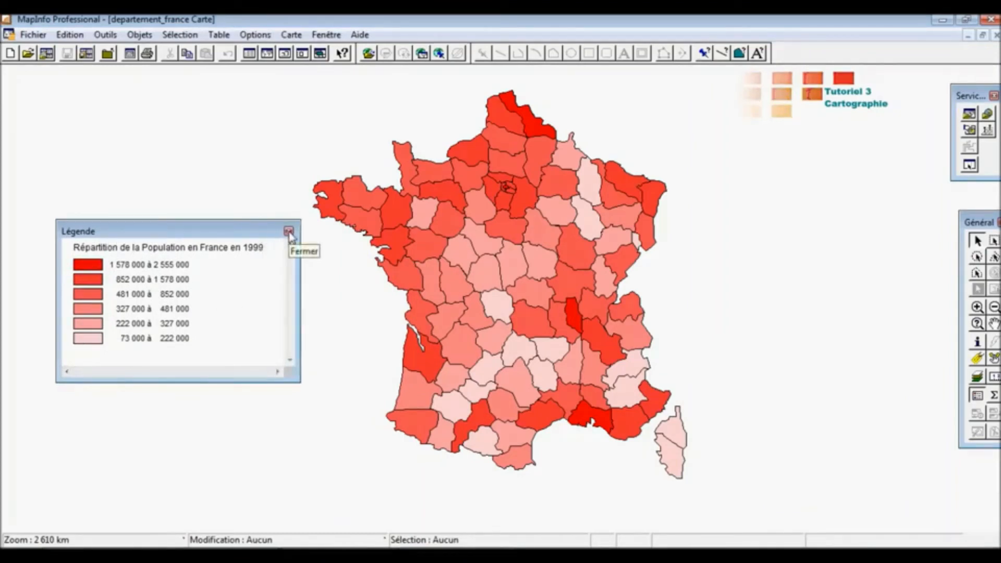
click(289, 232)
Open the existing thematic map for modification and close its settings without changes
click(291, 36)
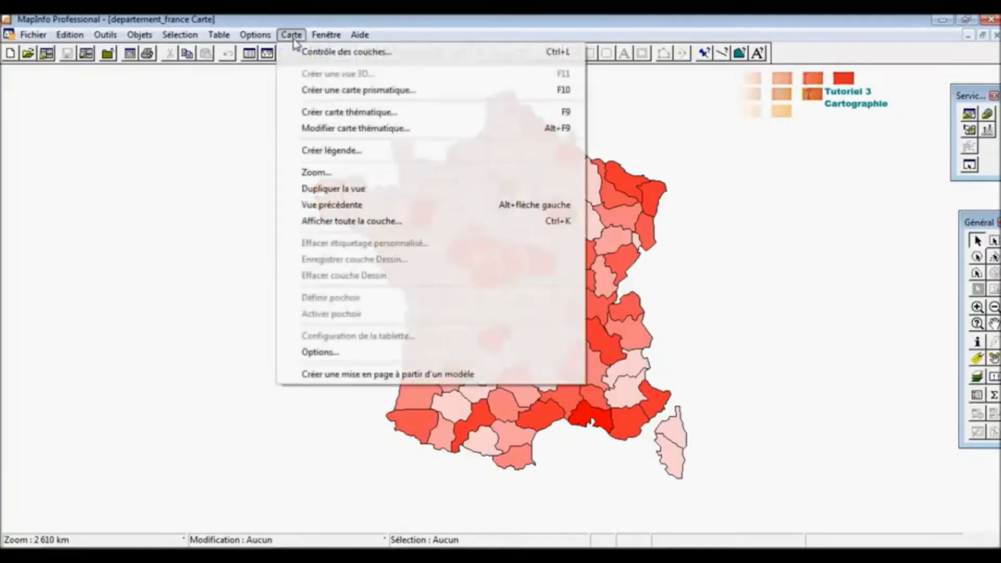
click(317, 129)
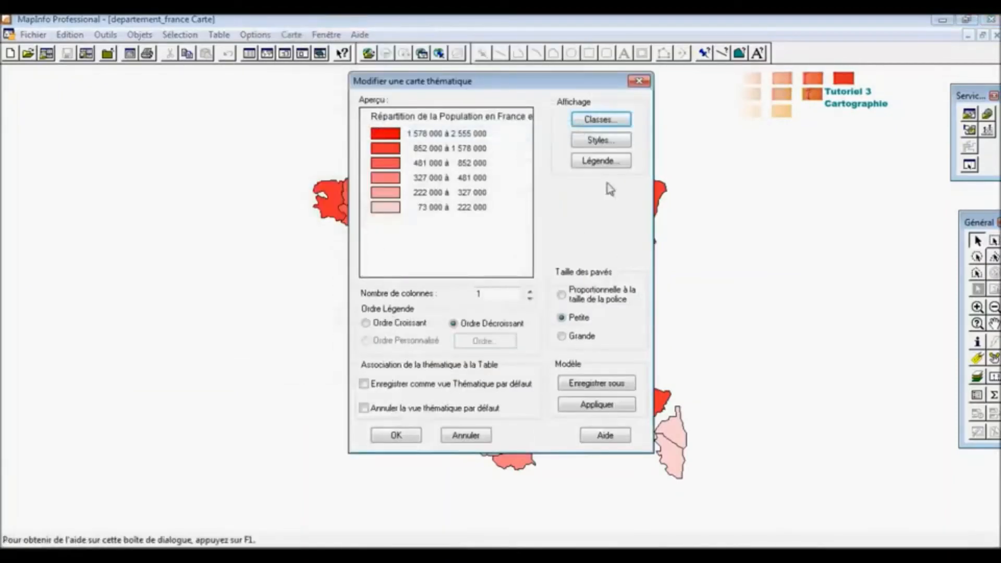
click(639, 82)
Hide the thematic layer "Classes par Population_1999" through the layer control
right_click(216, 190)
click(224, 196)
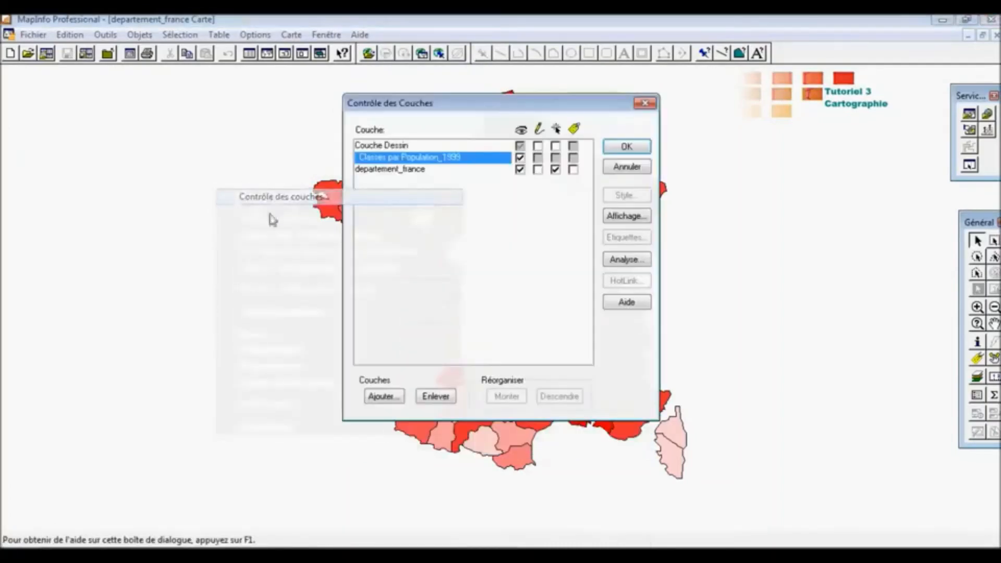
click(519, 158)
click(614, 150)
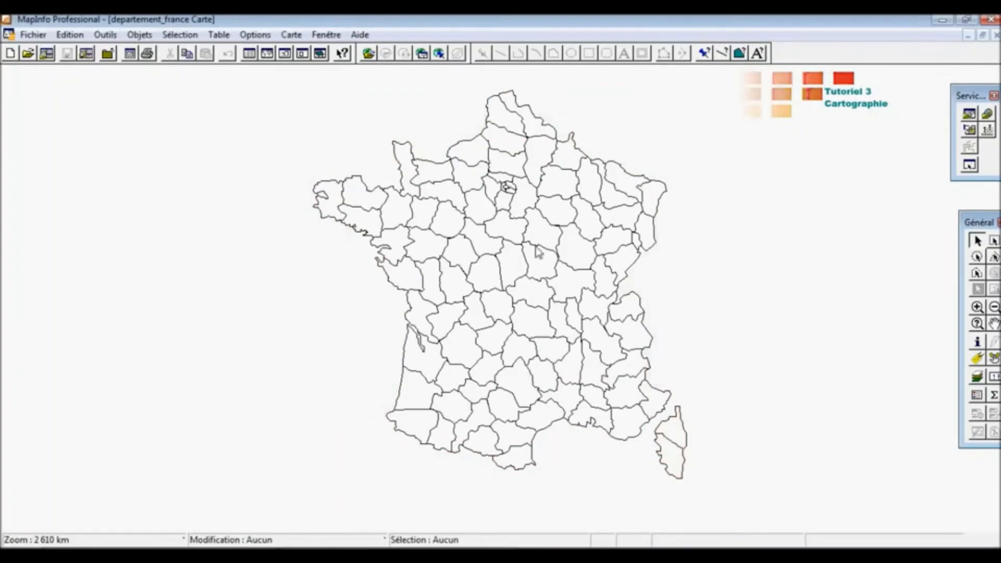
Start a new thematic map and choose the symbols type (Symboles) instead of range classes
click(291, 34)
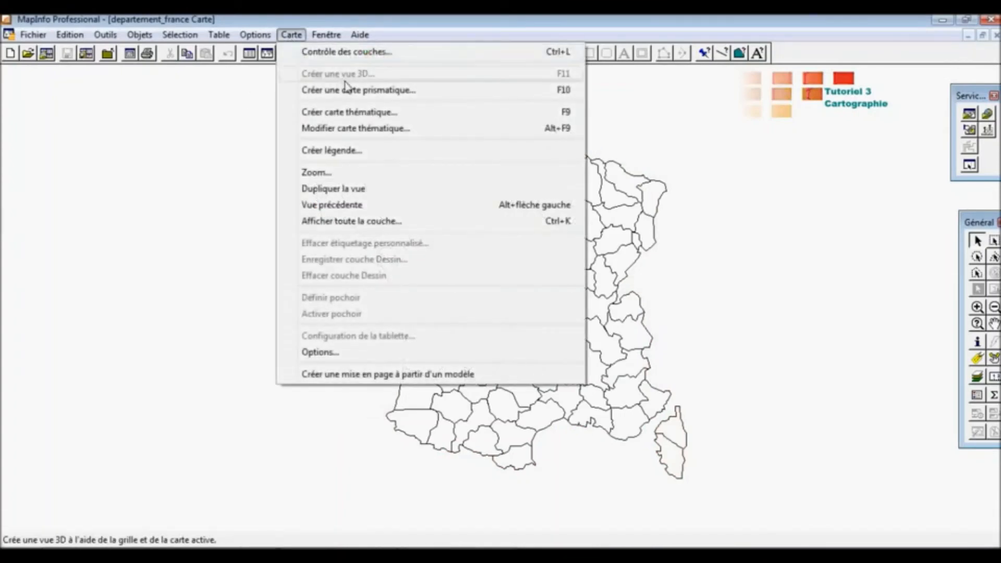
click(360, 113)
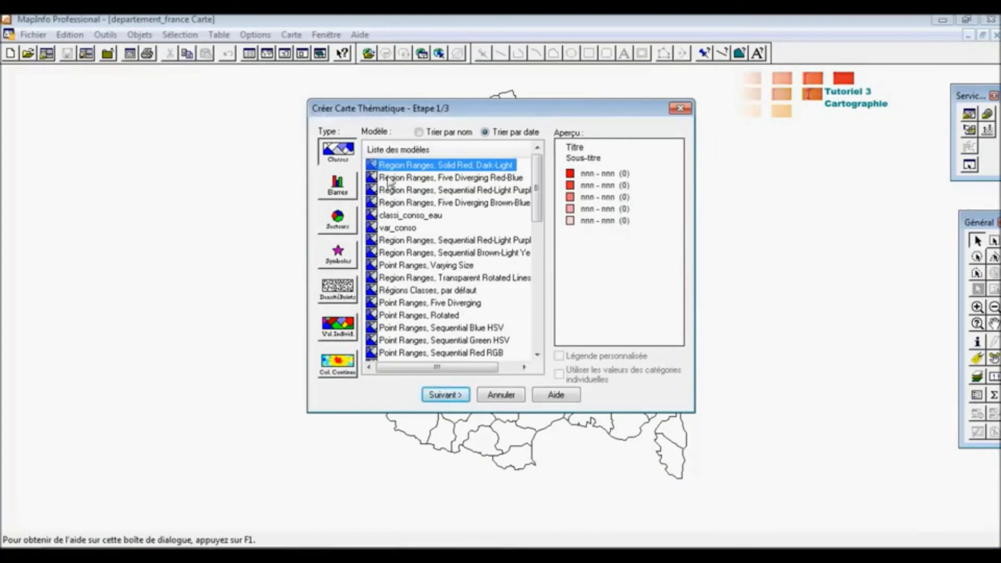
click(387, 178)
click(394, 205)
scroll(406, 242, down, 2)
scroll(407, 255, up, 1)
click(345, 253)
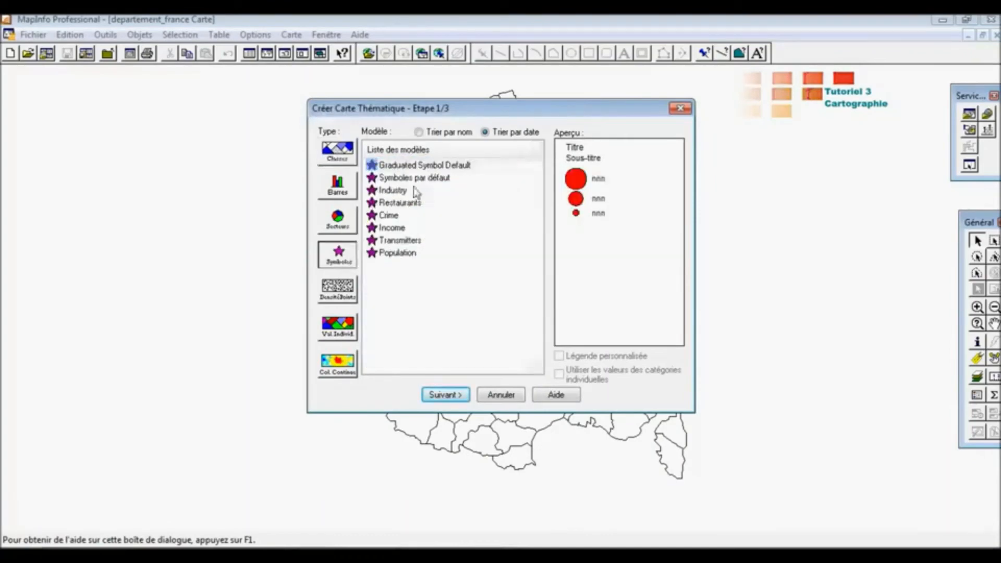
Preview the symbol templates, choose Population, and apply it to variable Population_1999 of departement_france, ignoring zeros and blanks
click(427, 179)
click(411, 195)
click(407, 203)
click(400, 227)
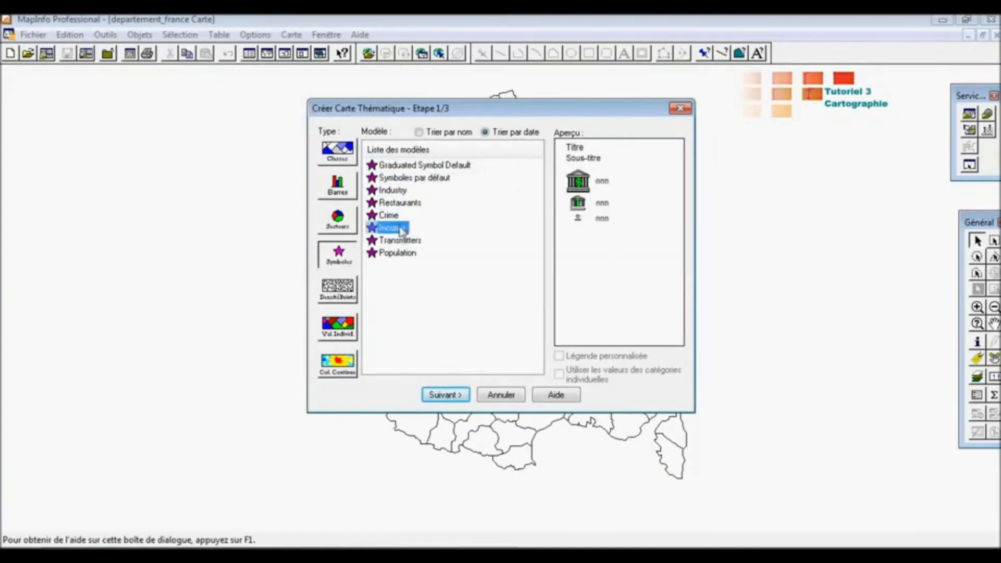
click(408, 254)
click(415, 166)
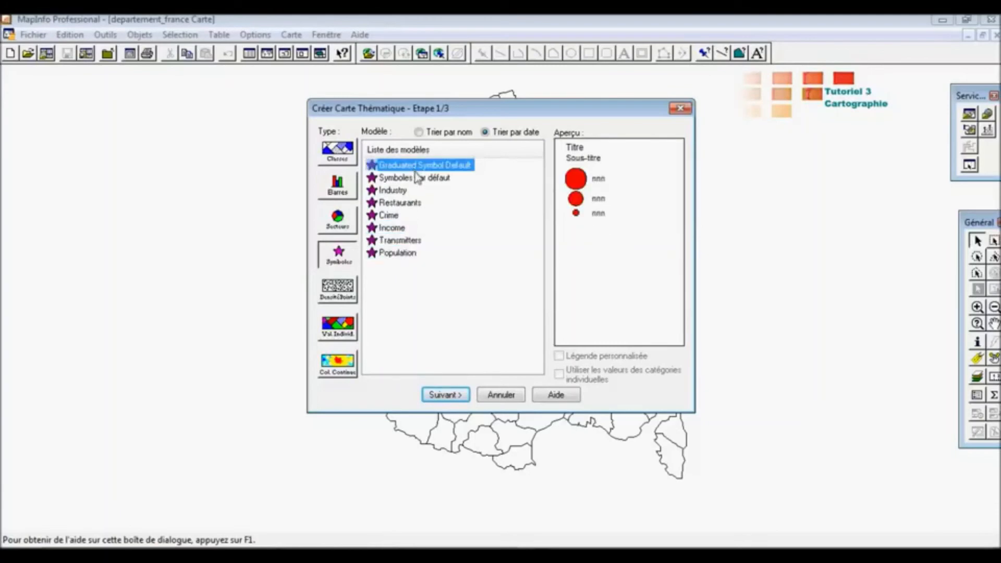
click(398, 255)
click(458, 397)
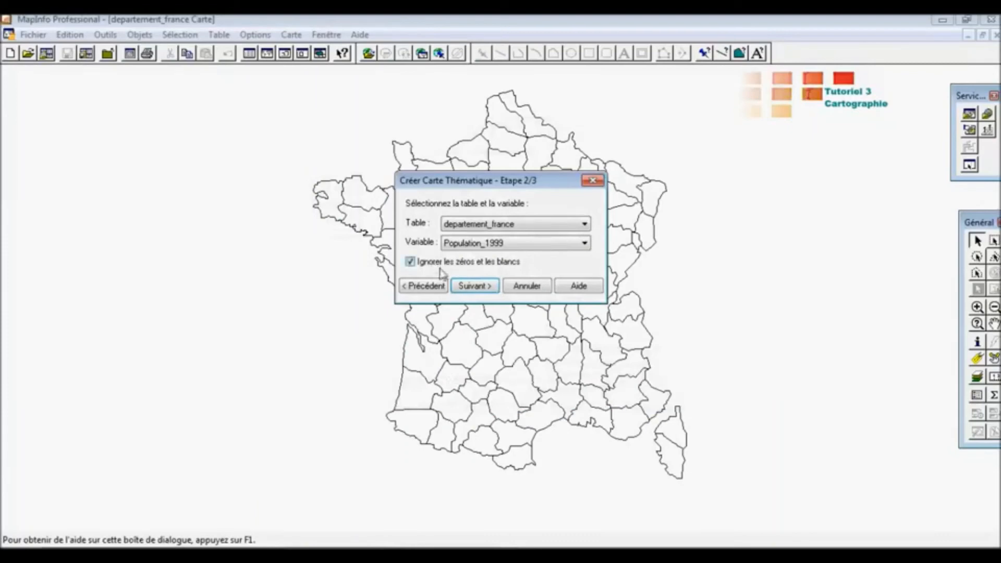
click(474, 287)
Set the symbol's reference value to 1000000, keep the square root transformation, and generate the proportional symbol map
click(599, 124)
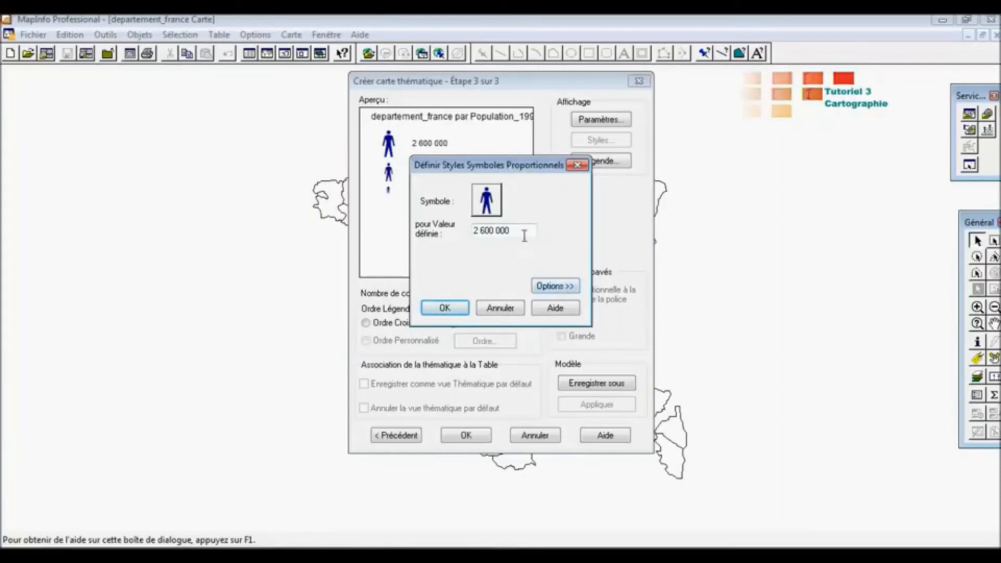
drag(512, 230, 450, 234)
text(1000000)
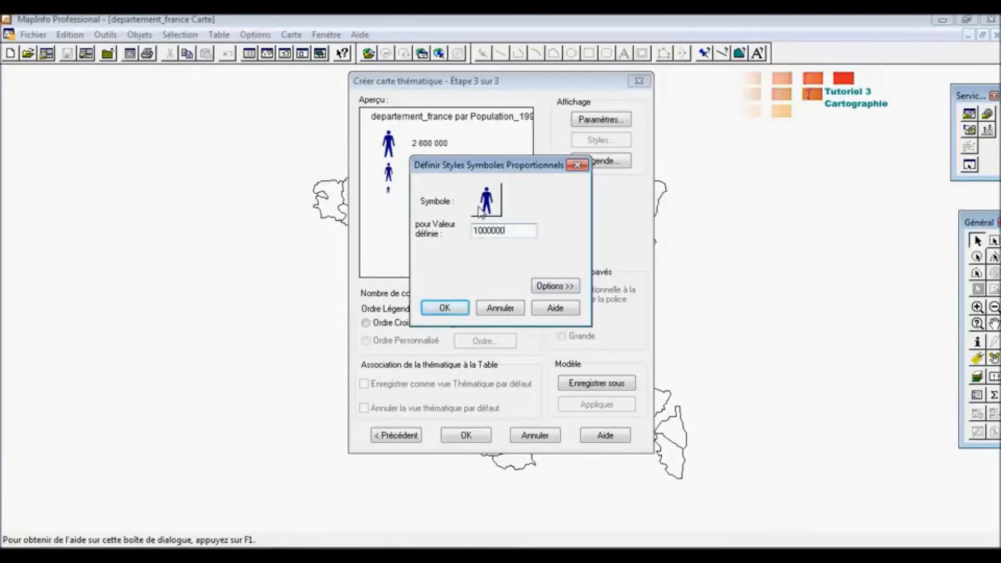
click(556, 287)
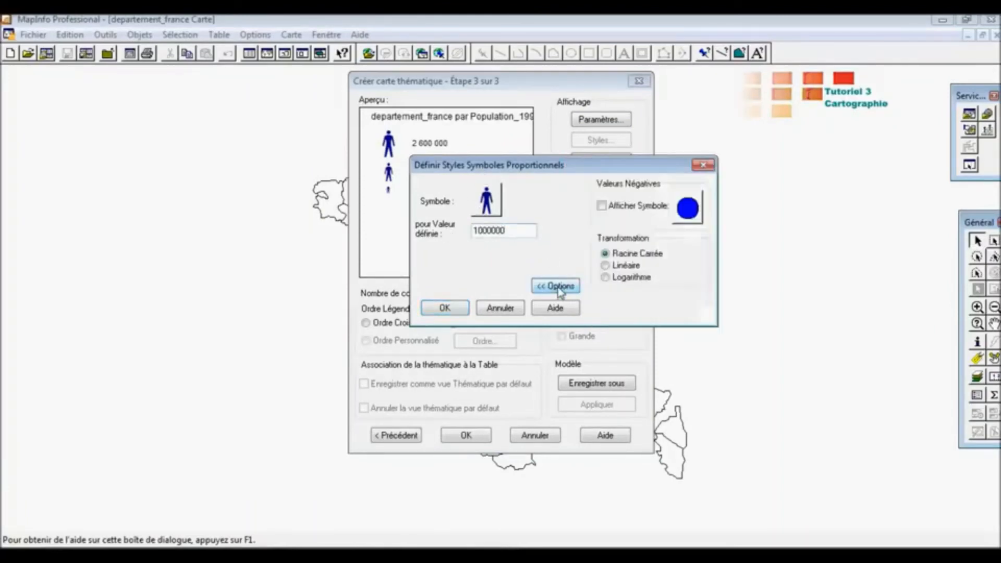
click(555, 286)
click(445, 308)
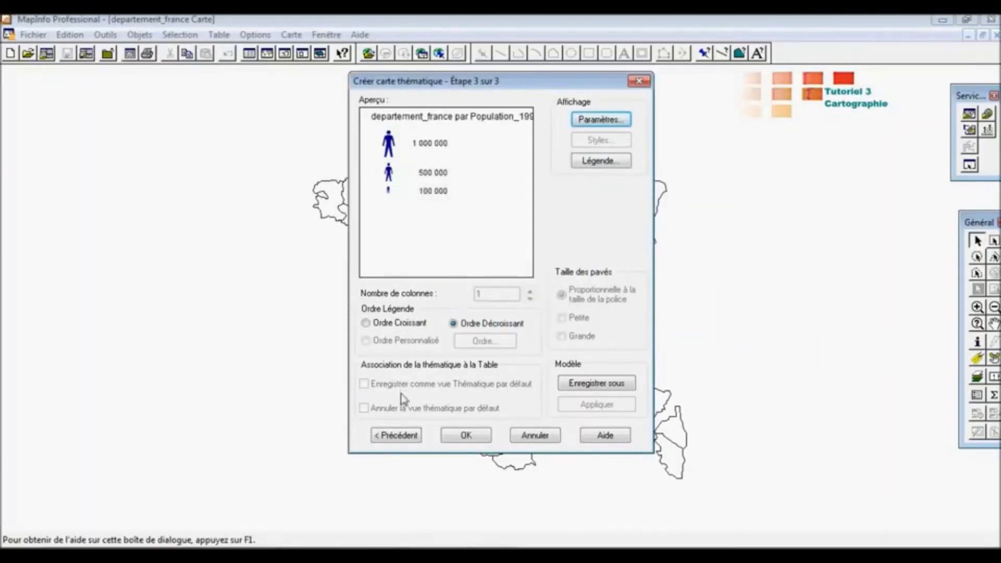
click(484, 435)
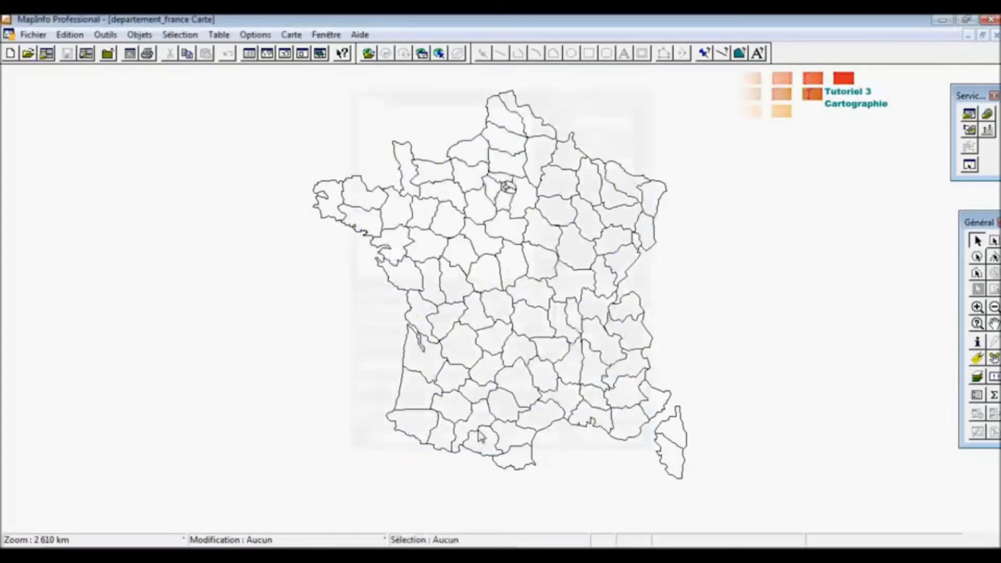
Examine the person symbols up close in central France and around Paris, clear any selection, and return to the whole-country view
scroll(542, 233, up, 2)
click(528, 195)
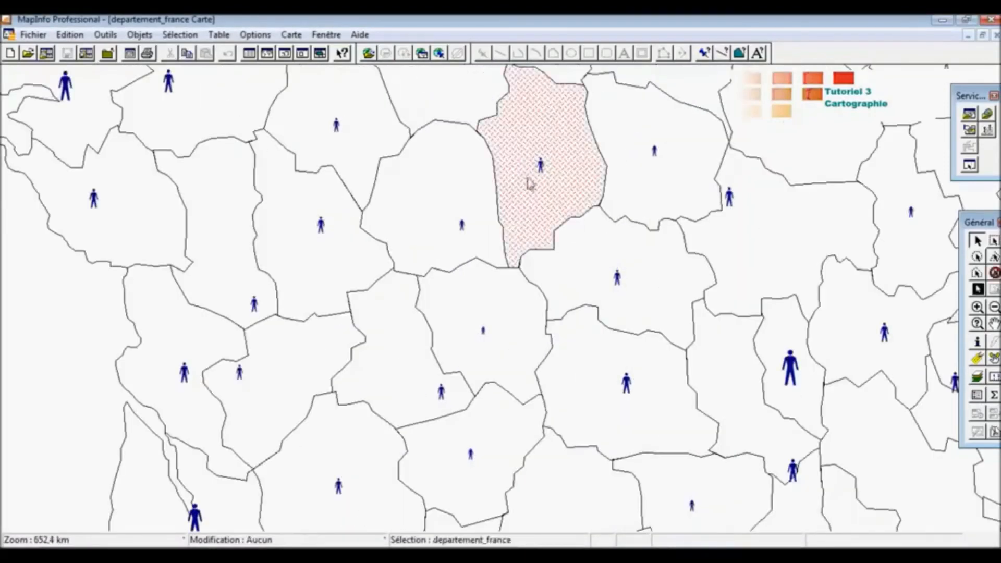
key(ctrl+w)
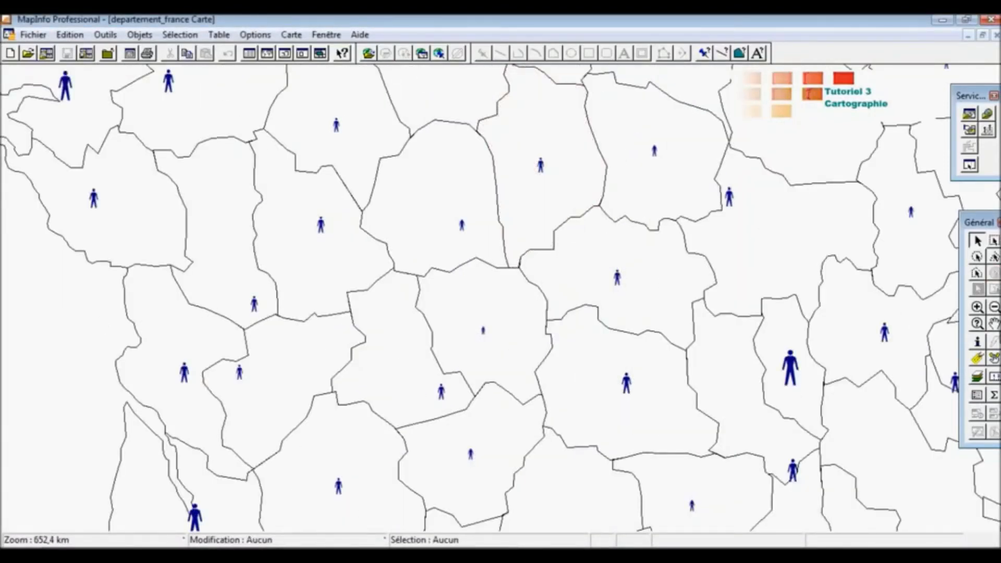
click(994, 323)
drag(696, 263, 719, 459)
drag(585, 233, 562, 411)
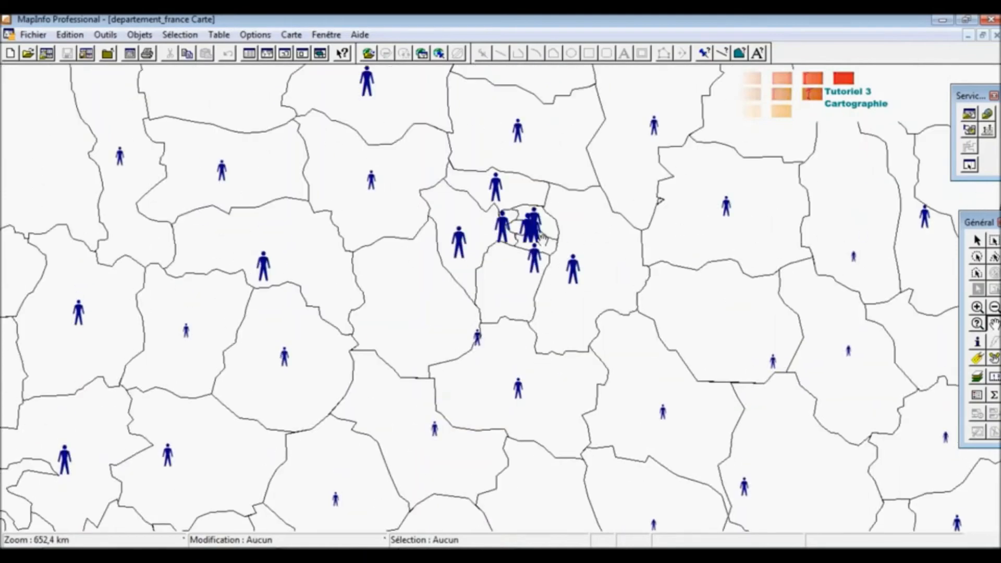
scroll(542, 238, down, 2)
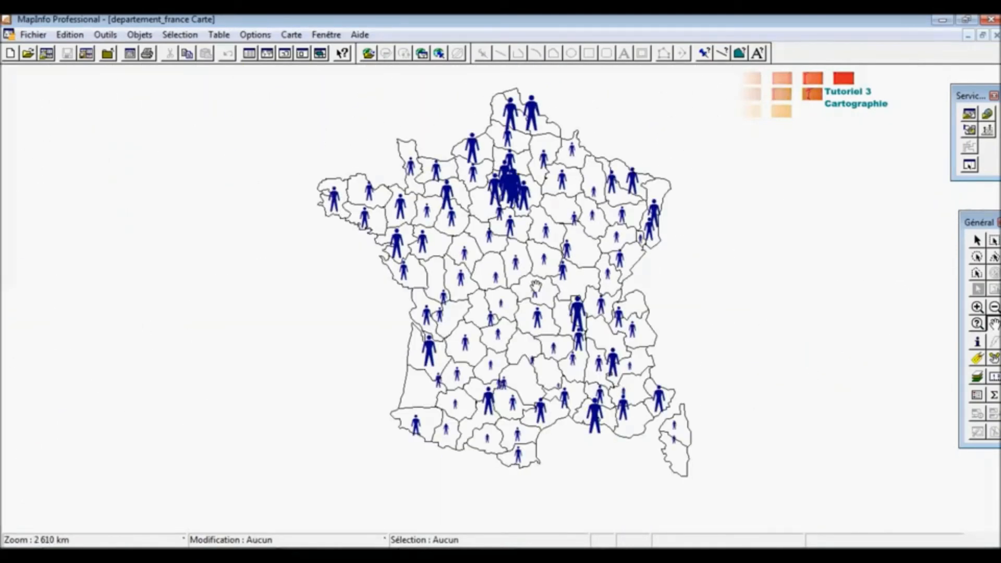
Show the legend window and change the symbol legend's title to "Répartition de la population en France en 1999"
click(977, 398)
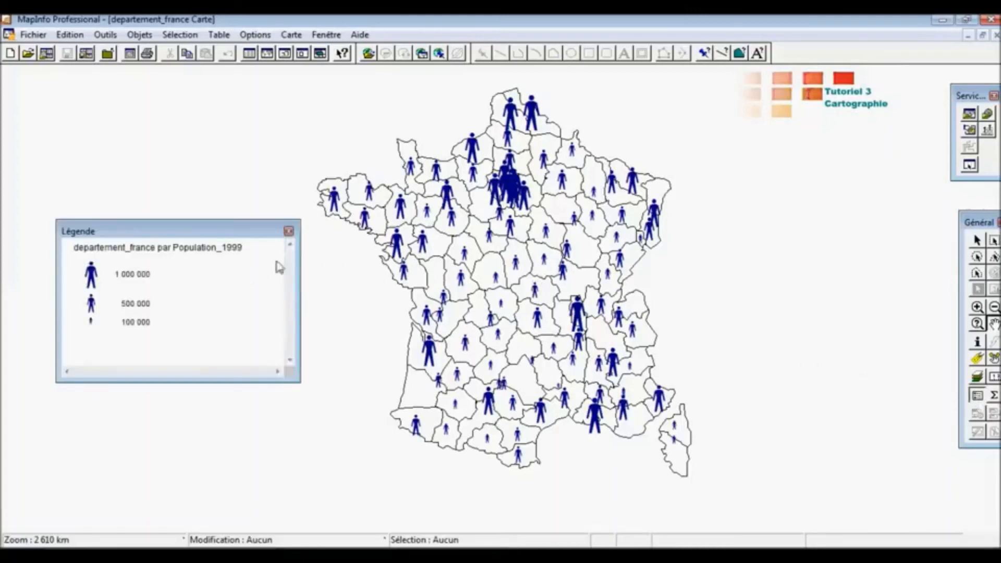
double_click(207, 271)
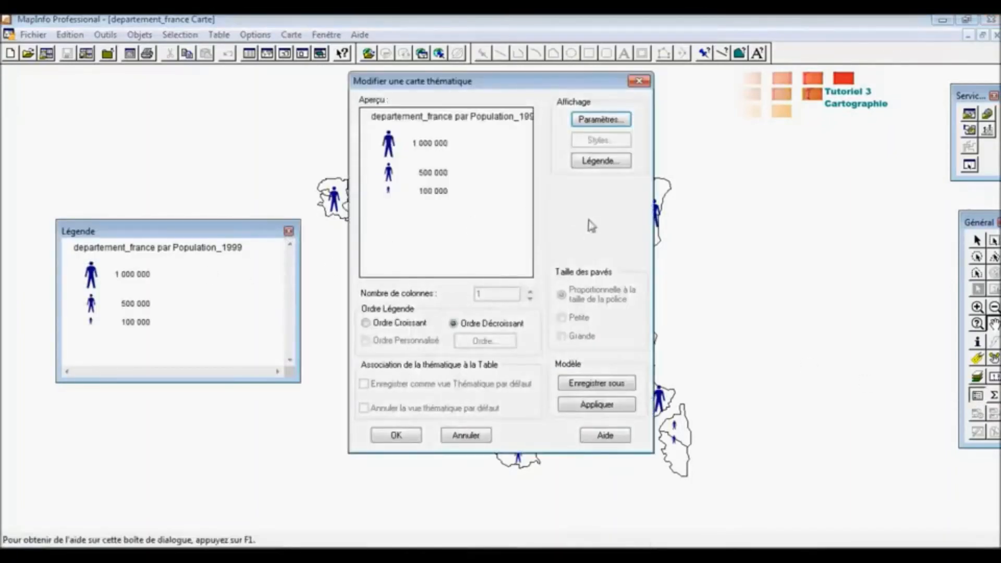
click(596, 161)
drag(462, 178, 266, 185)
text(R)
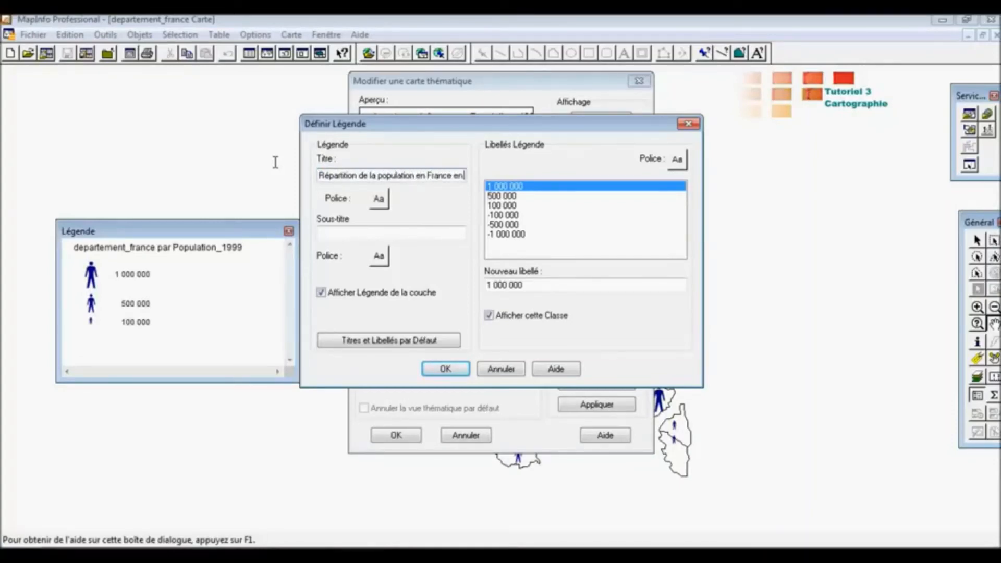
text(1999)
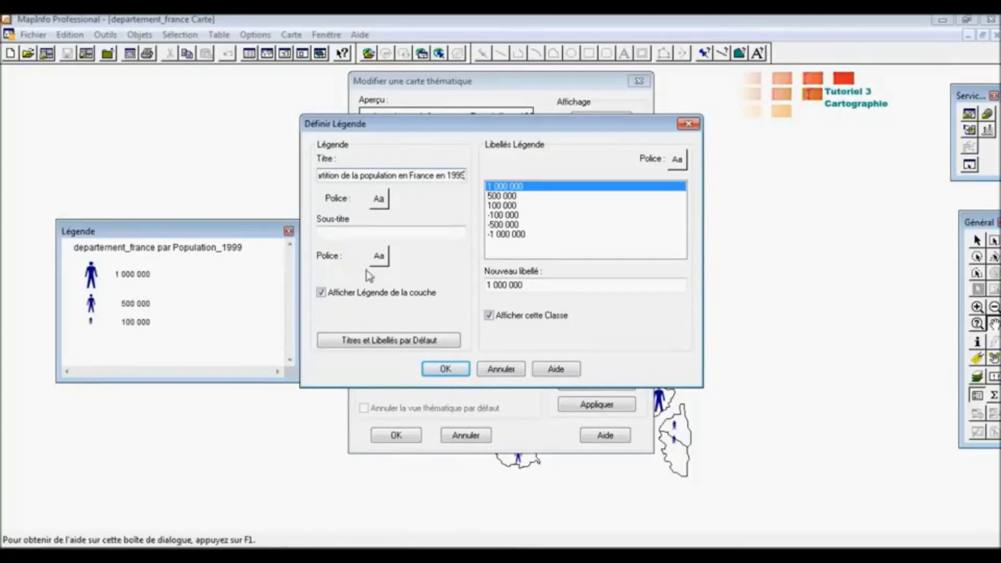
text( (sou)
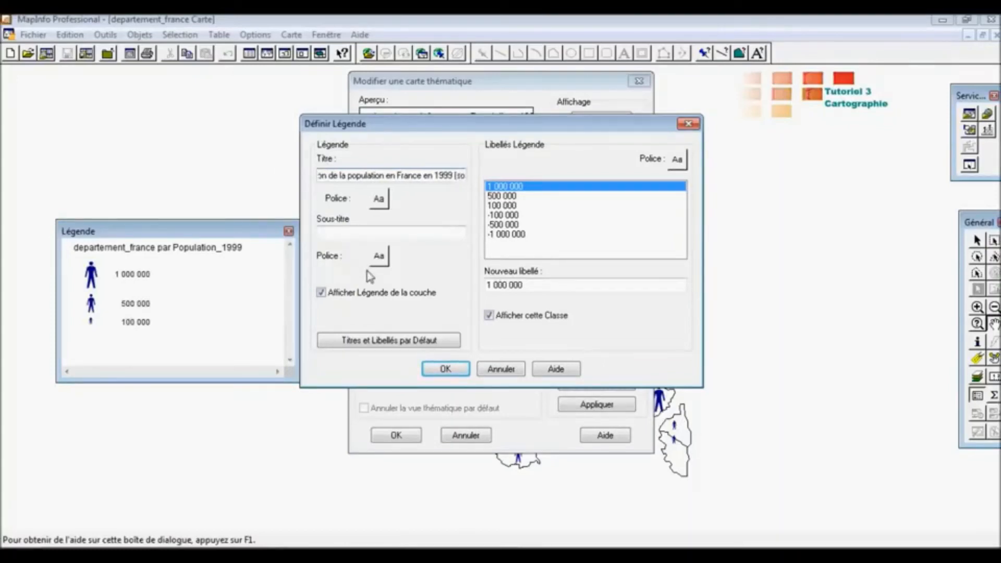
key(BackSpace)
key(BackSpace)
key(BackSpace)
key(BackSpace)
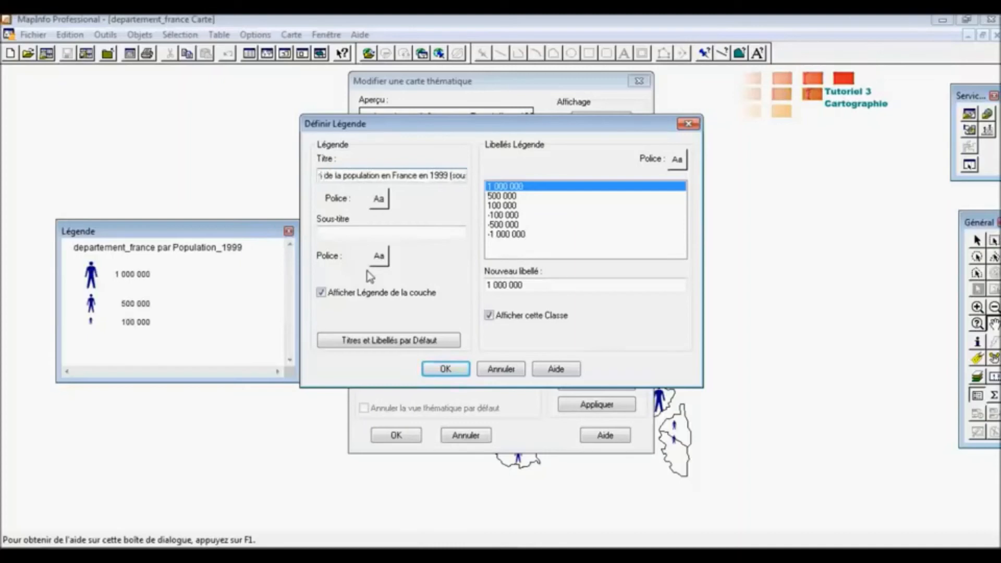
key(BackSpace)
key(BackSpace)
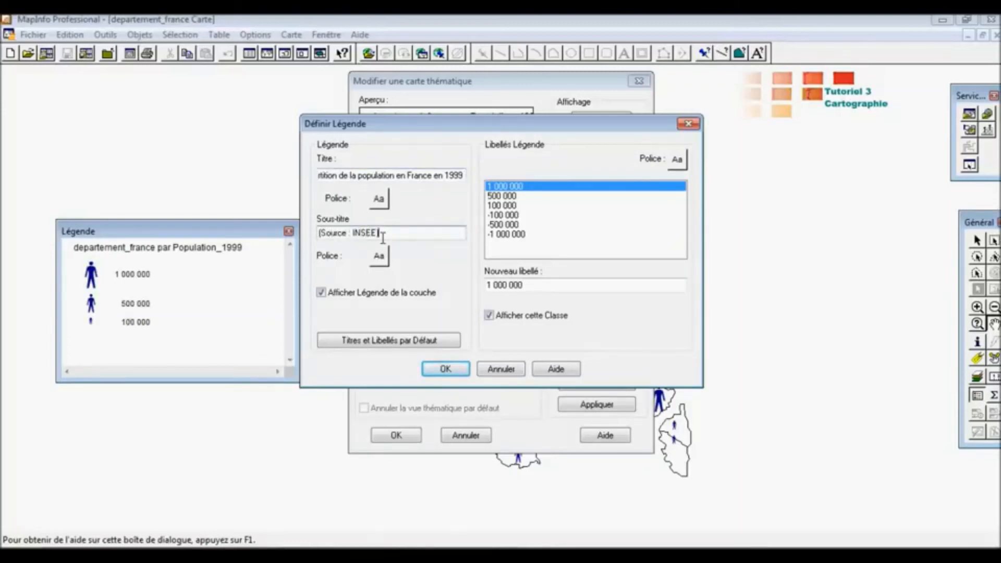
Give the symbol legend the subtitle "(Source : INSEE)" and apply the thematic map changes
click(445, 368)
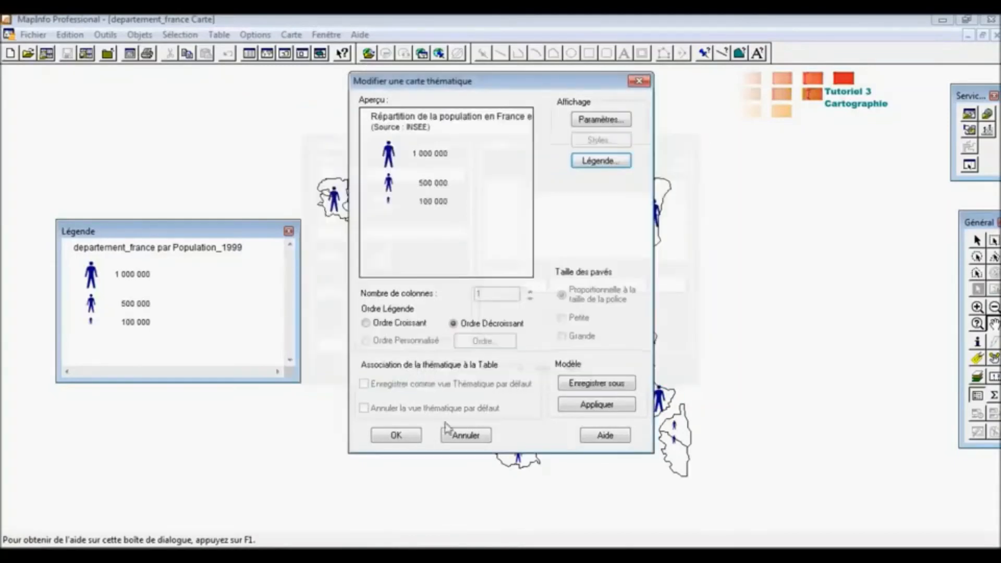
click(396, 435)
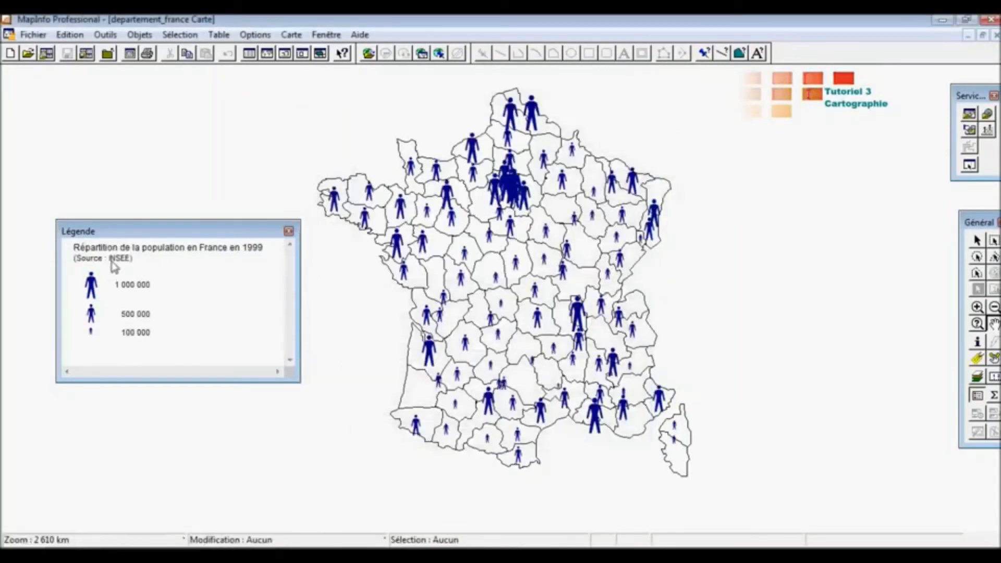
Make the layer "Classes par Population_1999" visible beneath the symbol layer through the layer control
right_click(230, 119)
click(266, 130)
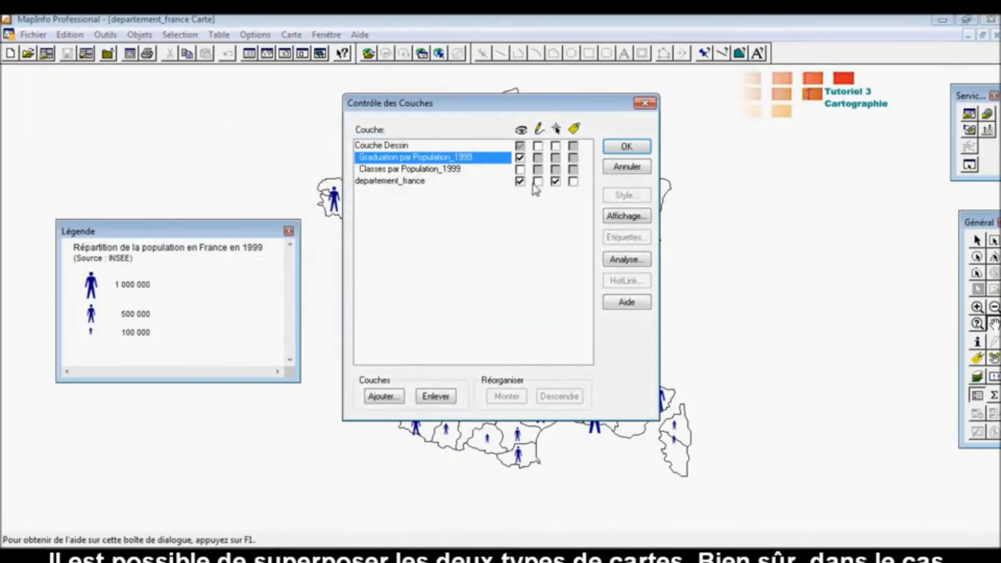
click(520, 169)
click(643, 151)
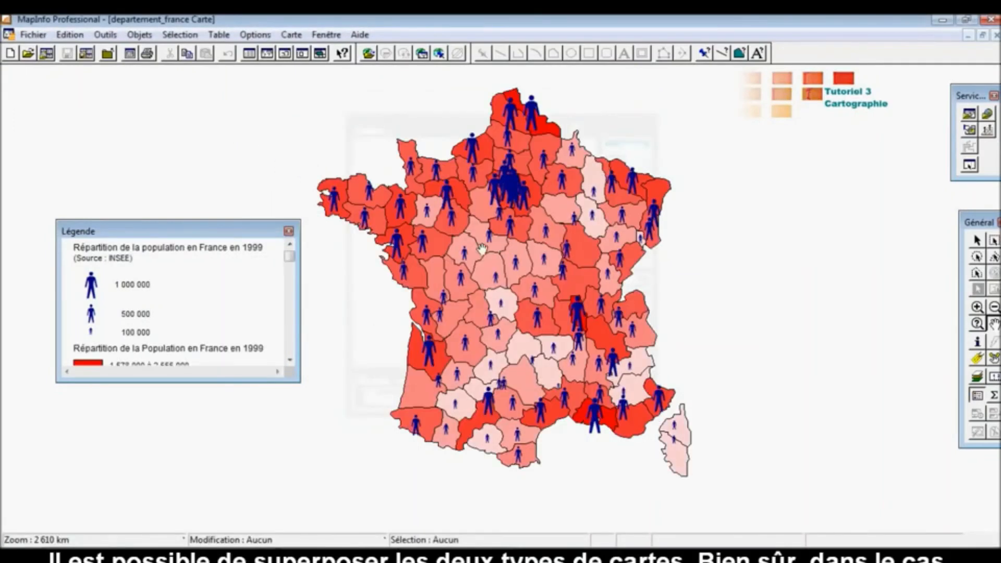
Enlarge the legend window to fit both legends and give the class range legend the subtitle "(Source : INSEE)"
drag(303, 386, 321, 479)
double_click(165, 393)
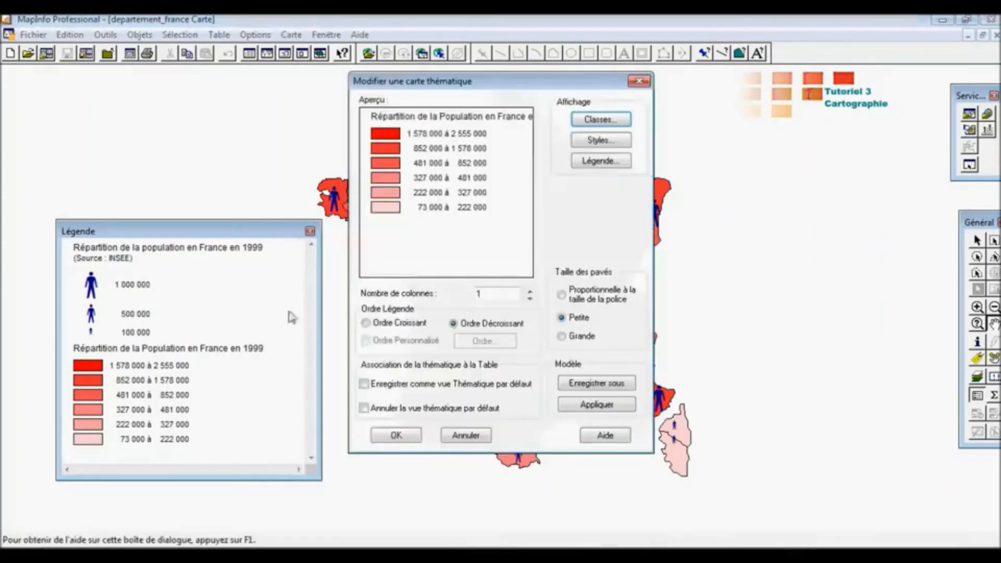
click(597, 162)
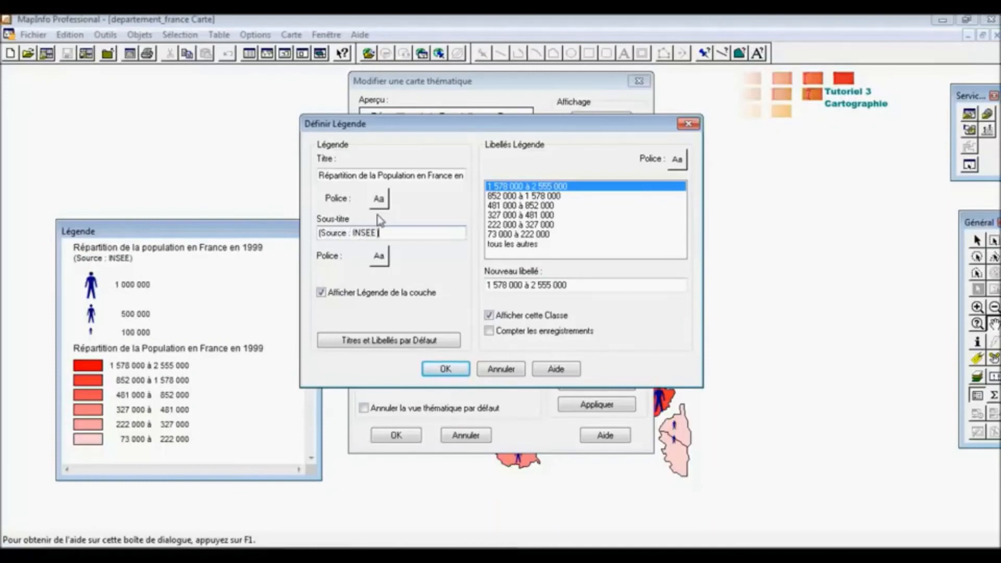
click(443, 369)
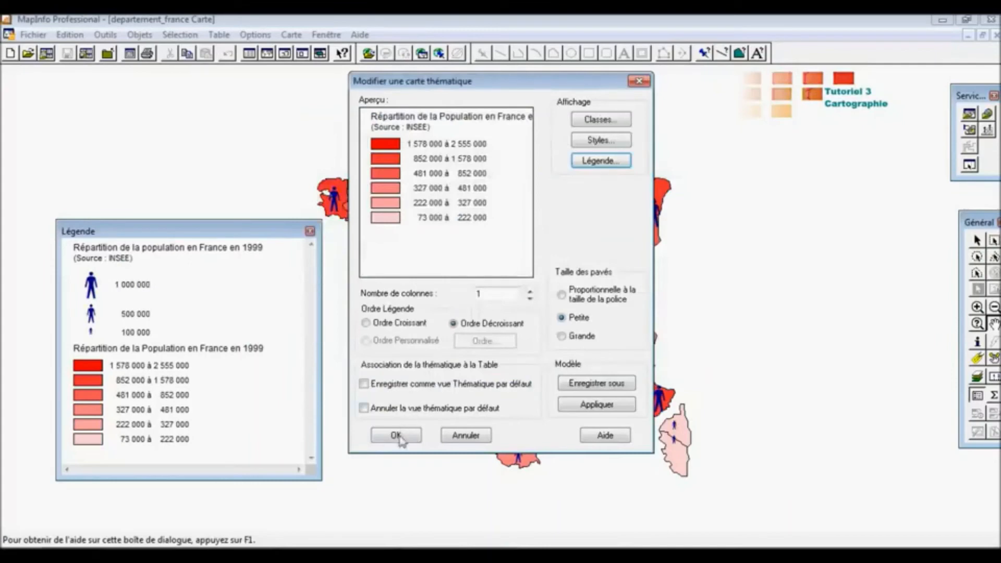
click(396, 435)
Hide the layer "Classes par Population_1999" through the layer control and close the legend window
right_click(368, 102)
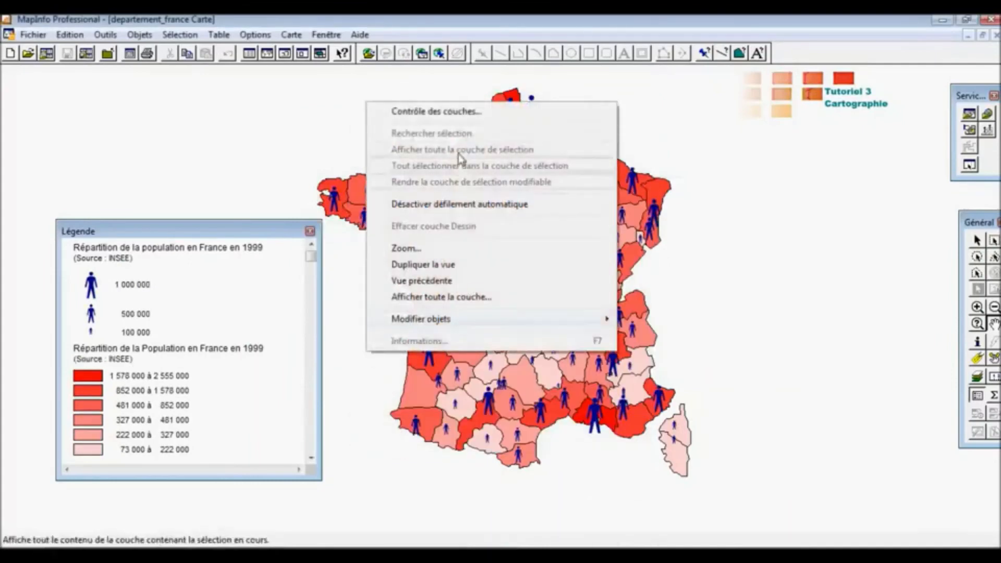
click(458, 110)
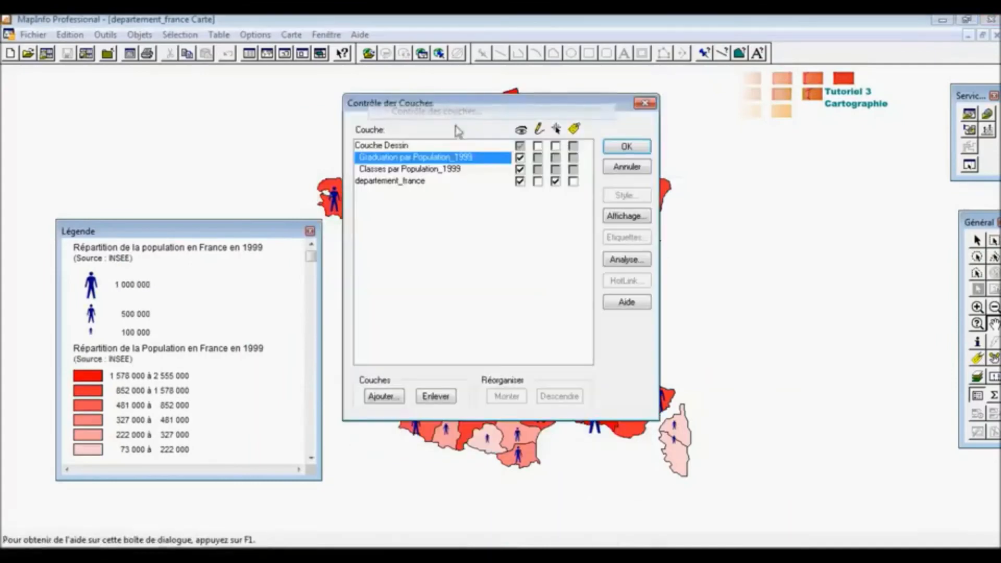
click(520, 169)
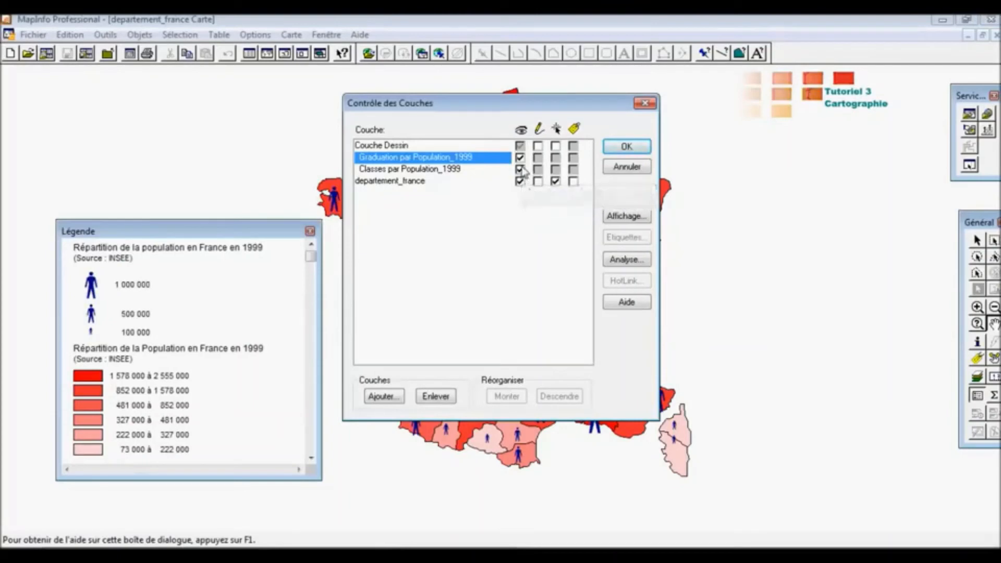
click(626, 146)
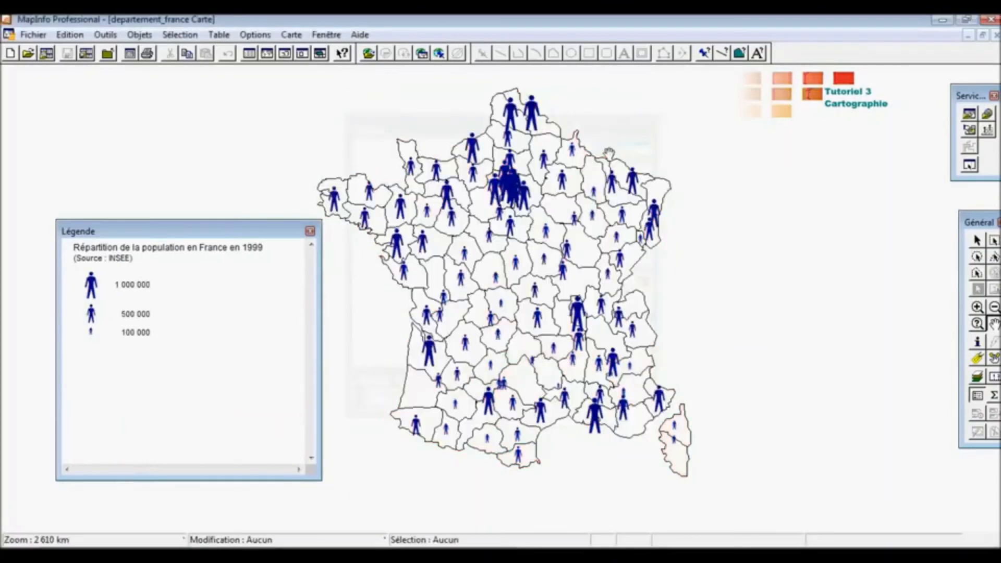
mouse_move(212, 234)
mouse_down()
mouse_move(196, 214)
mouse_move(207, 245)
mouse_up()
click(304, 243)
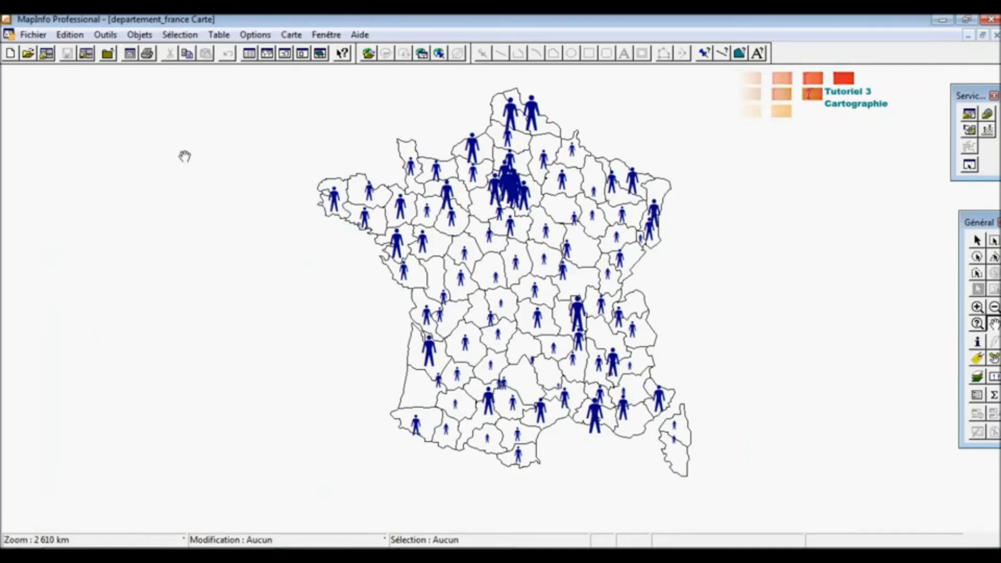
Run the MapBasic programs Legends, NorthArrow and ScaleBar together and dock their tool palette with the other toolbars
click(104, 35)
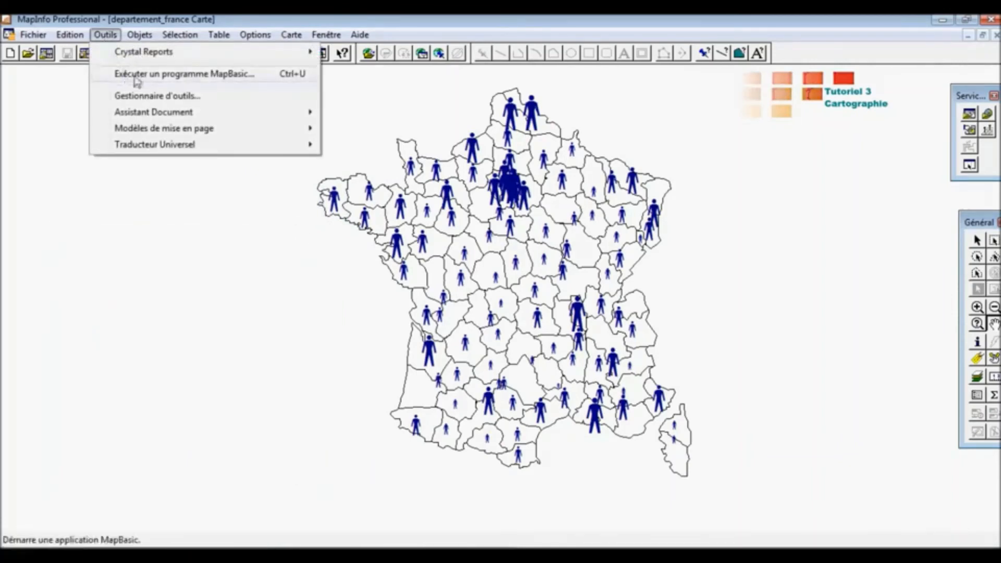
click(170, 78)
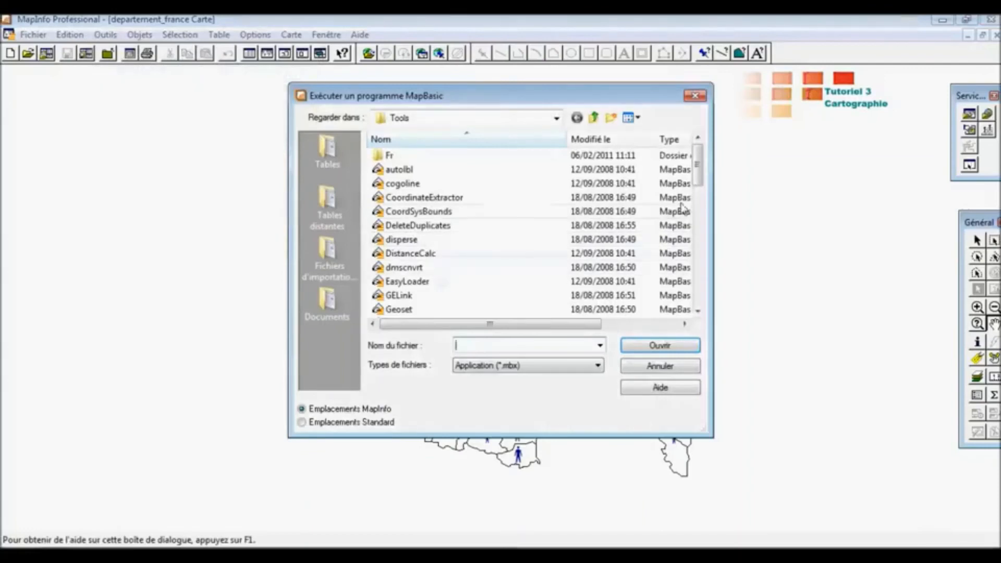
scroll(700, 181, down, 1)
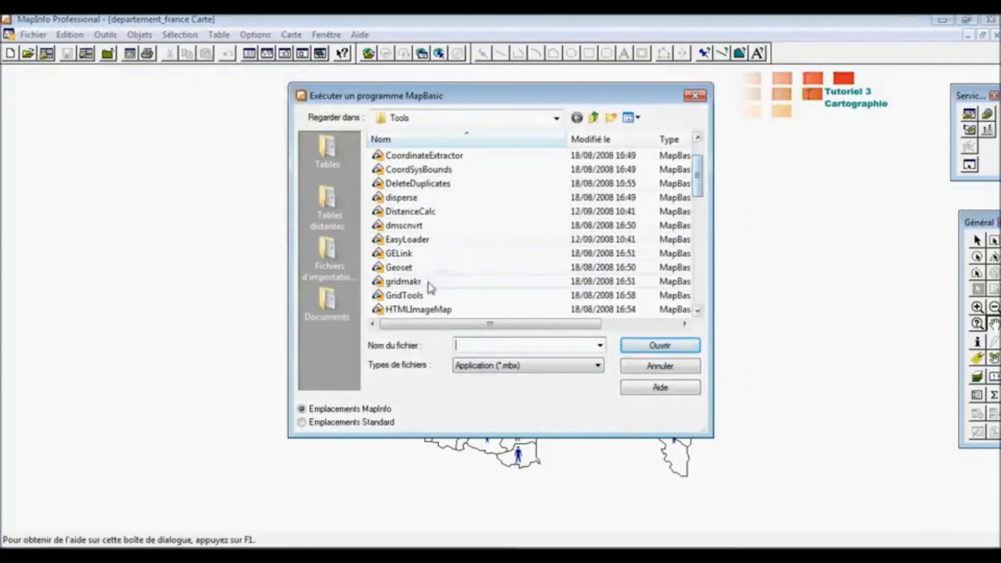
drag(697, 181, 701, 296)
click(401, 254)
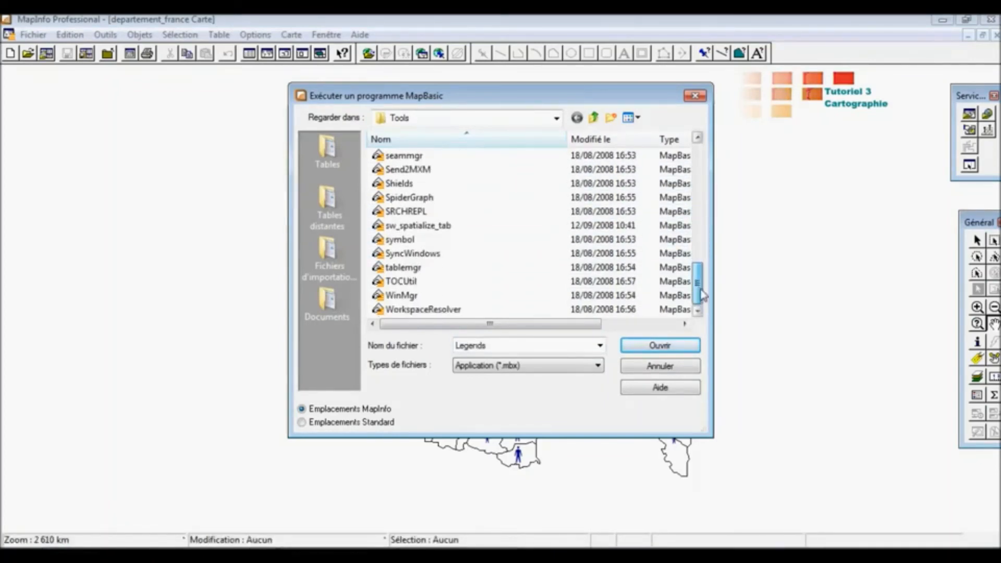
drag(701, 293, 697, 248)
ctrl+click(474, 187)
ctrl+click(459, 169)
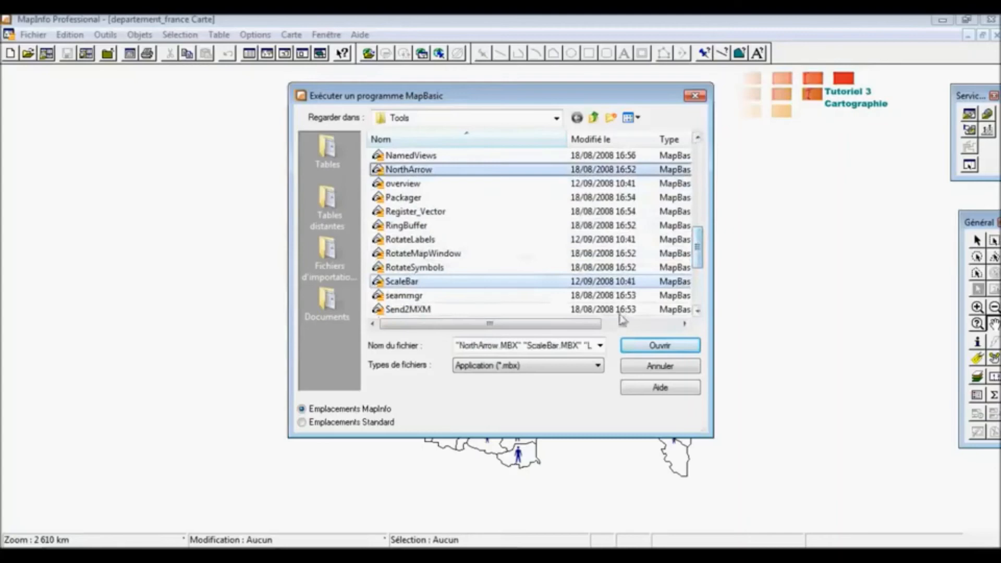
click(659, 345)
drag(967, 67, 828, 56)
Insert the integrated thematic legend into the map and place it southwest of France
click(106, 34)
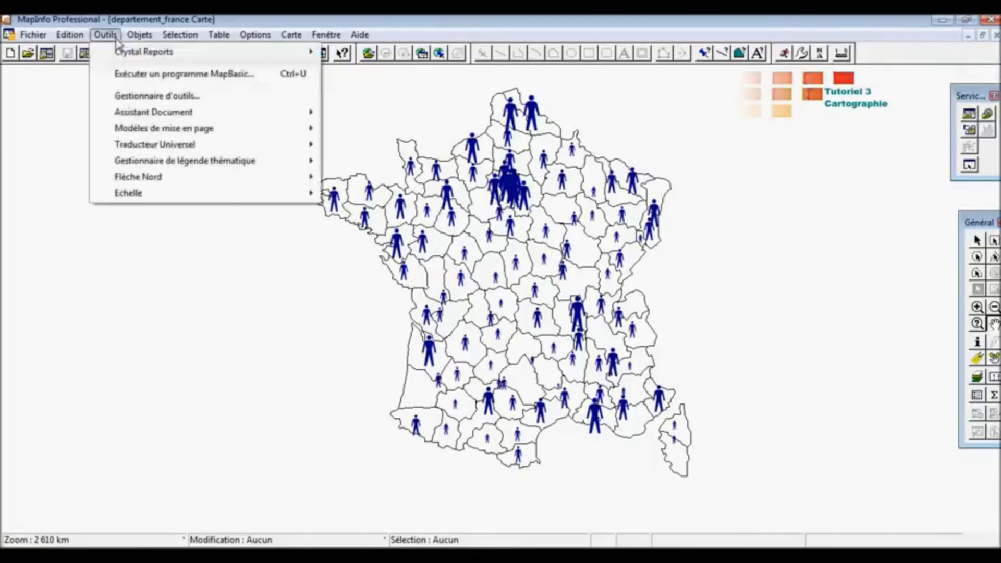
mouse_move(160, 164)
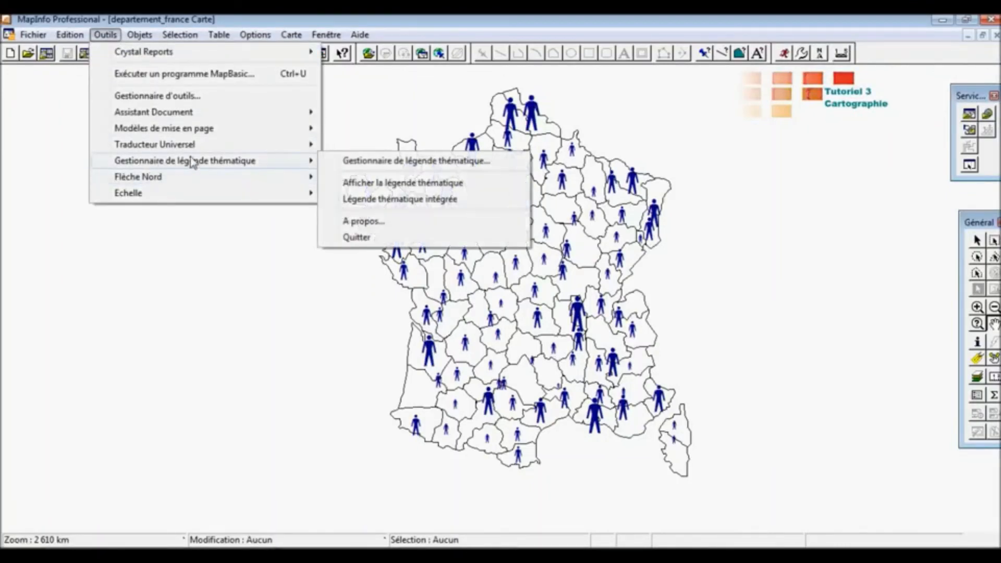
click(391, 199)
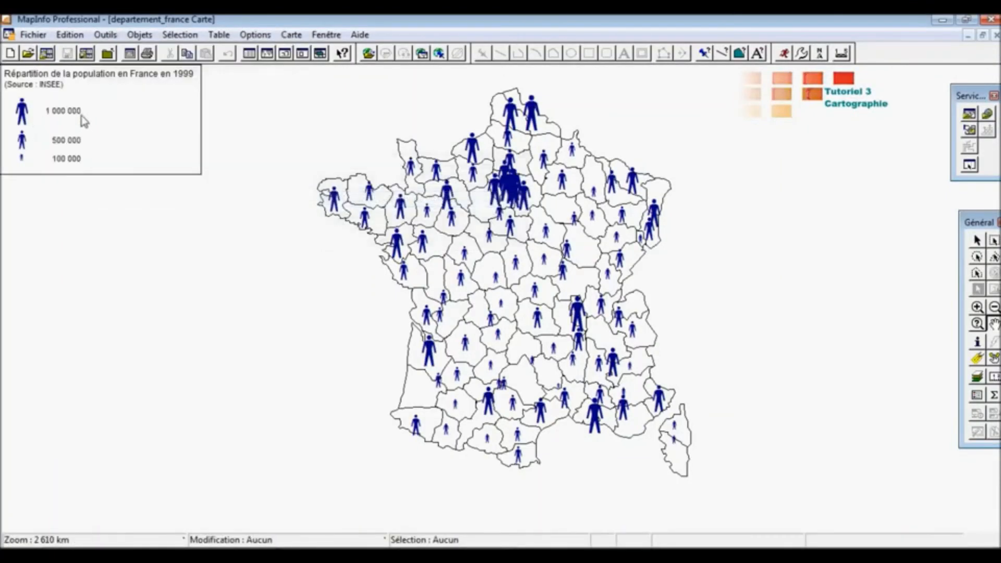
drag(83, 119, 221, 398)
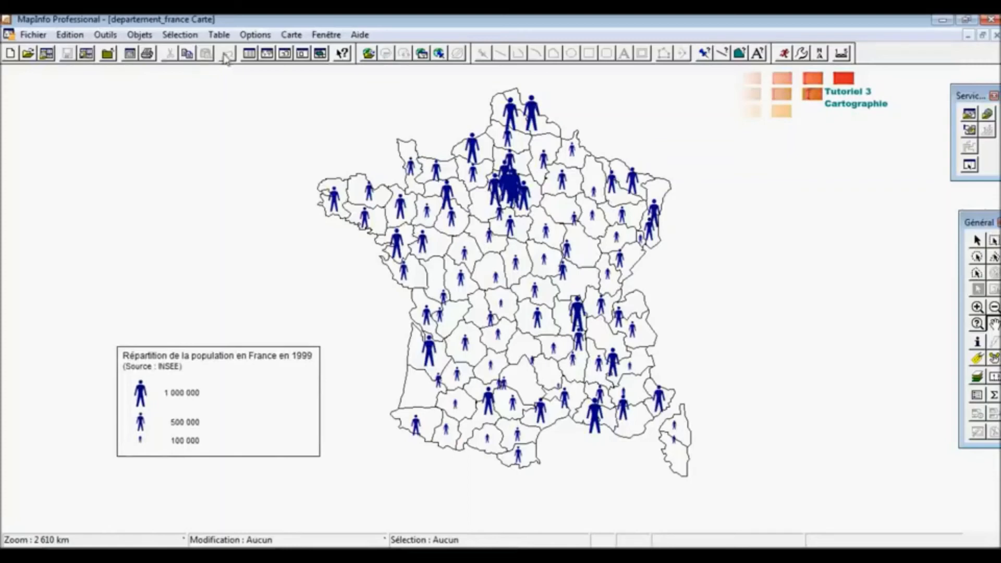
Draw a 500 km scale bar with a width-to-height ratio of 50:1 southwest of France and align the legend directly beneath it
click(841, 53)
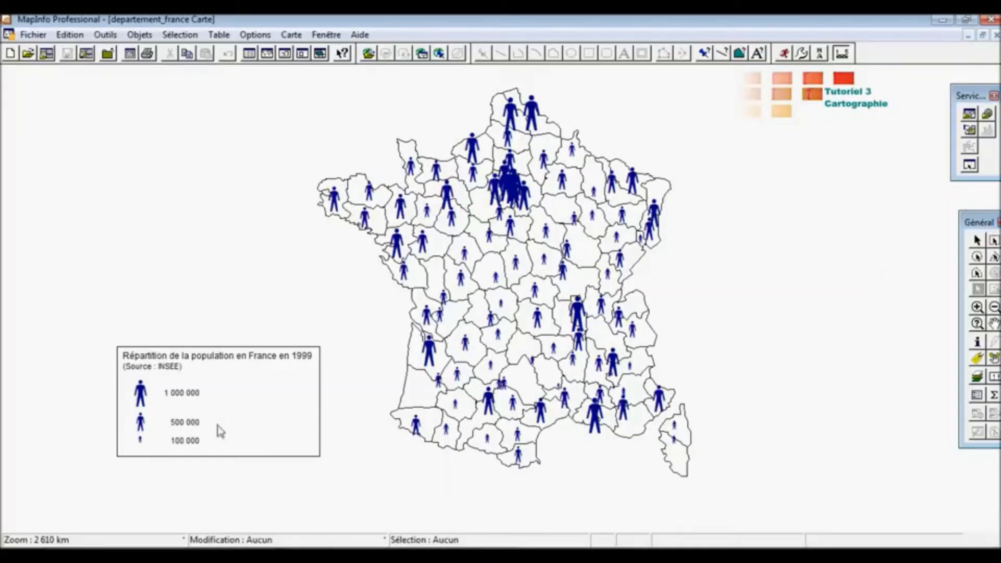
click(192, 352)
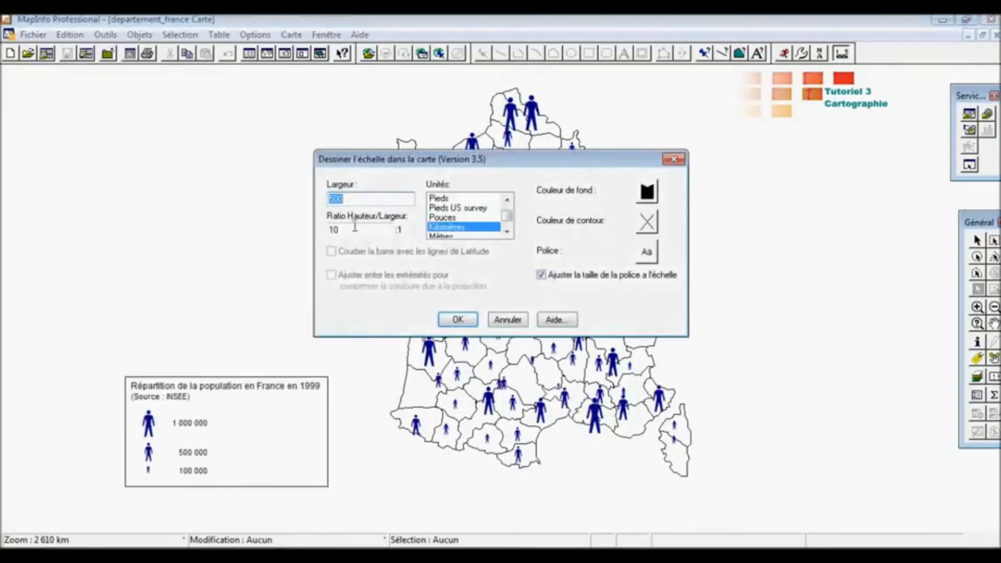
text(500)
key(Tab)
text(50)
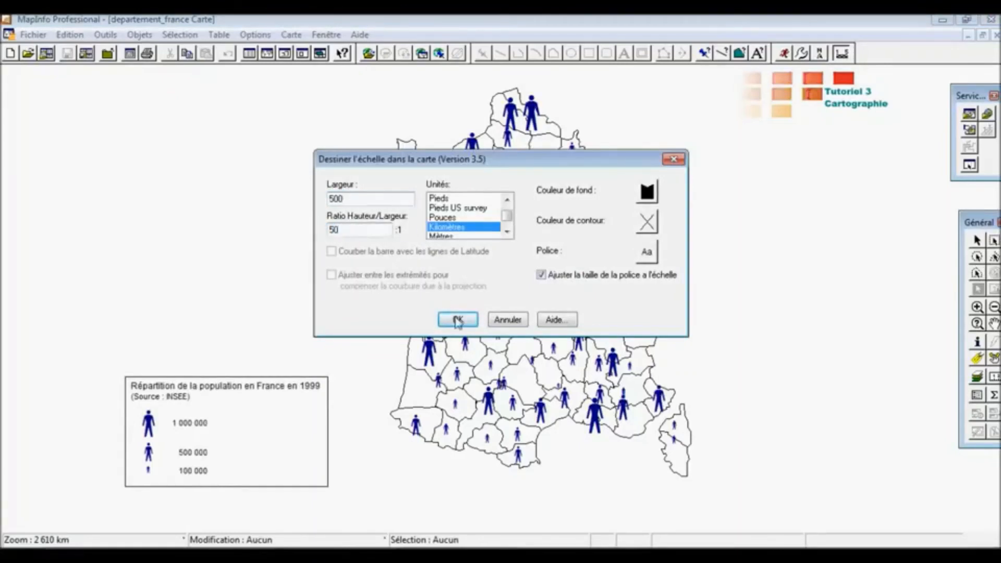
click(456, 318)
drag(297, 418, 295, 383)
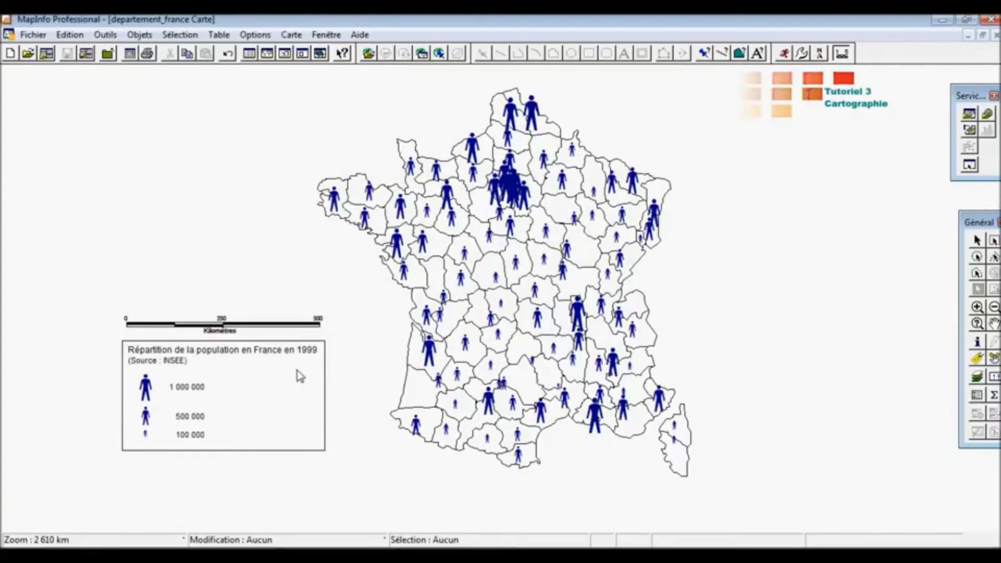
Draw a north arrow frame between the legend and southwestern France and choose the compass rose style 15
click(819, 53)
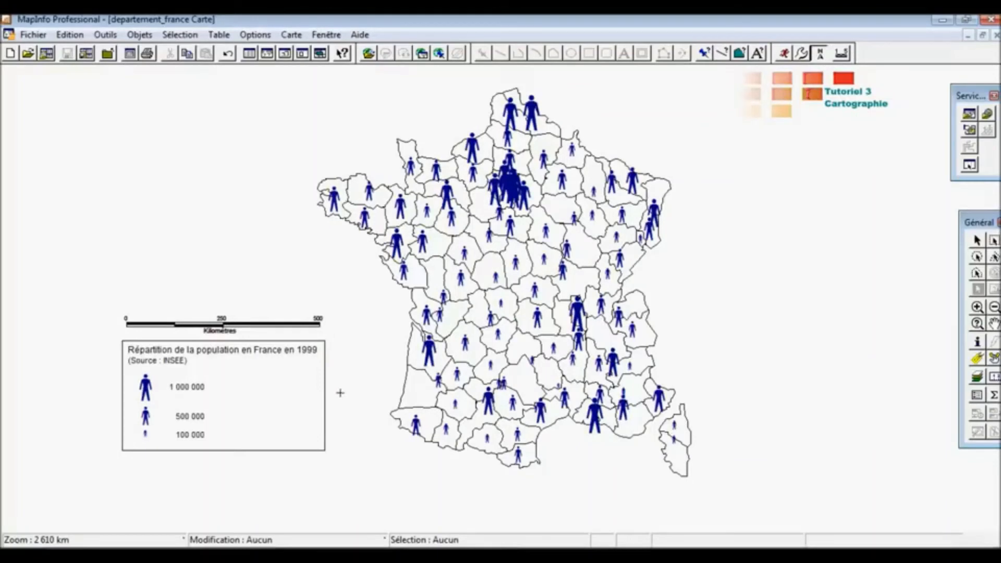
drag(340, 398, 385, 450)
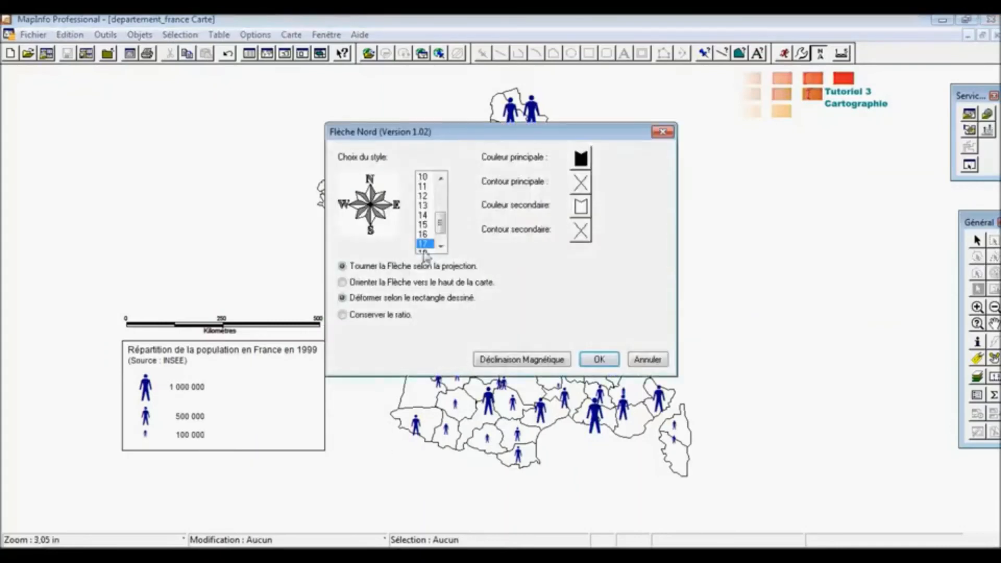
click(428, 214)
click(427, 204)
click(426, 178)
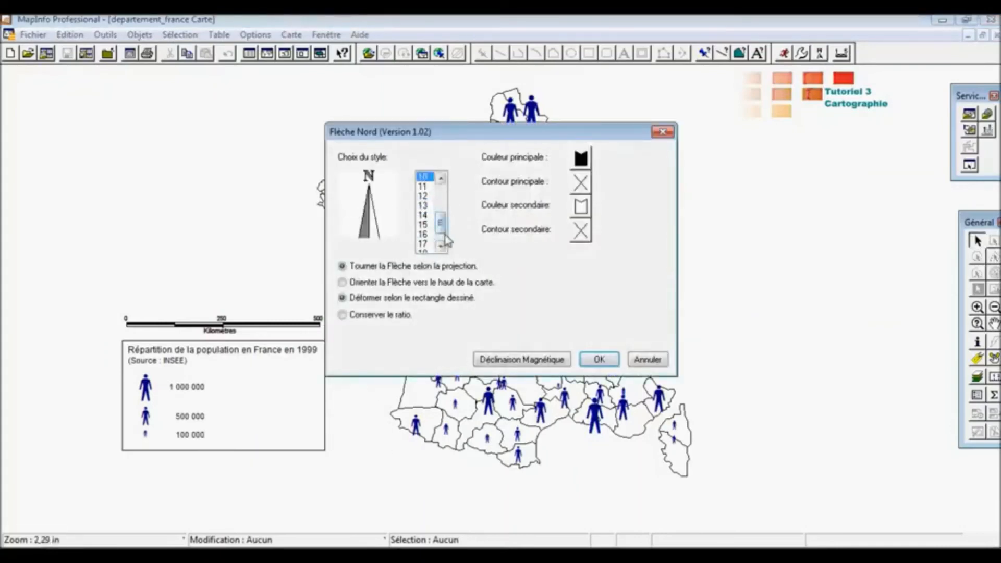
drag(441, 228, 440, 198)
click(429, 176)
click(429, 186)
click(428, 206)
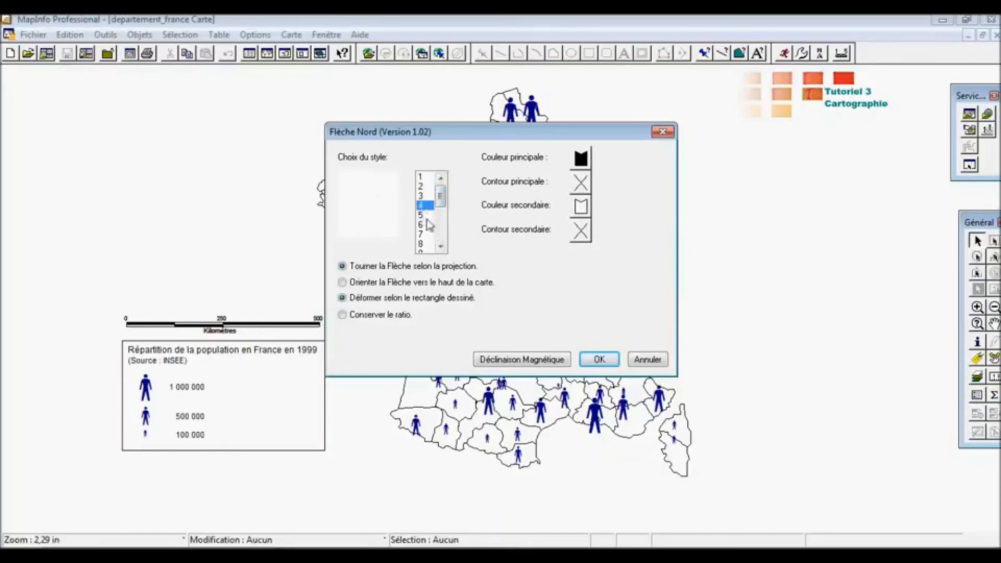
click(428, 225)
click(430, 244)
scroll(442, 225, down, 1)
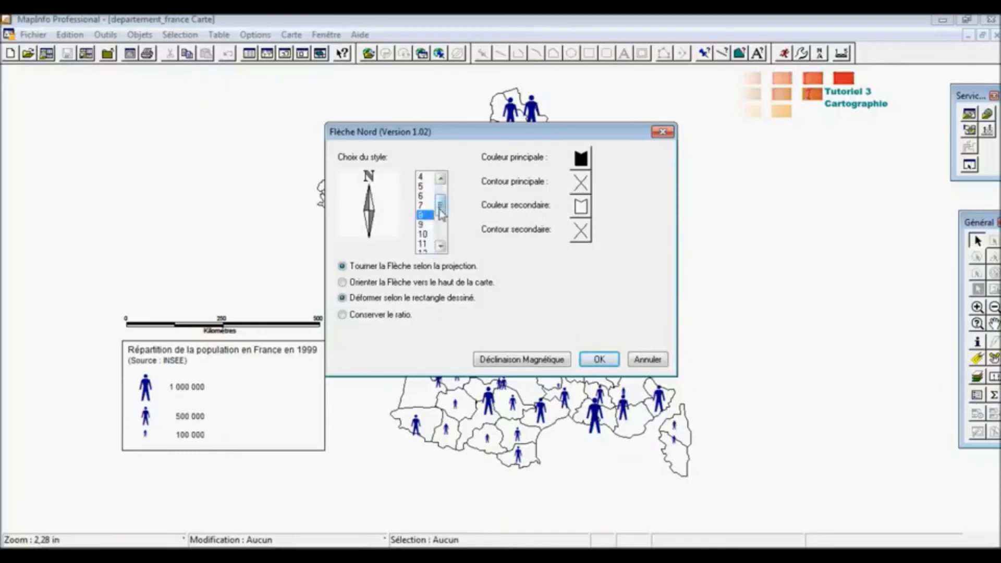
drag(439, 209, 442, 235)
click(424, 244)
click(425, 227)
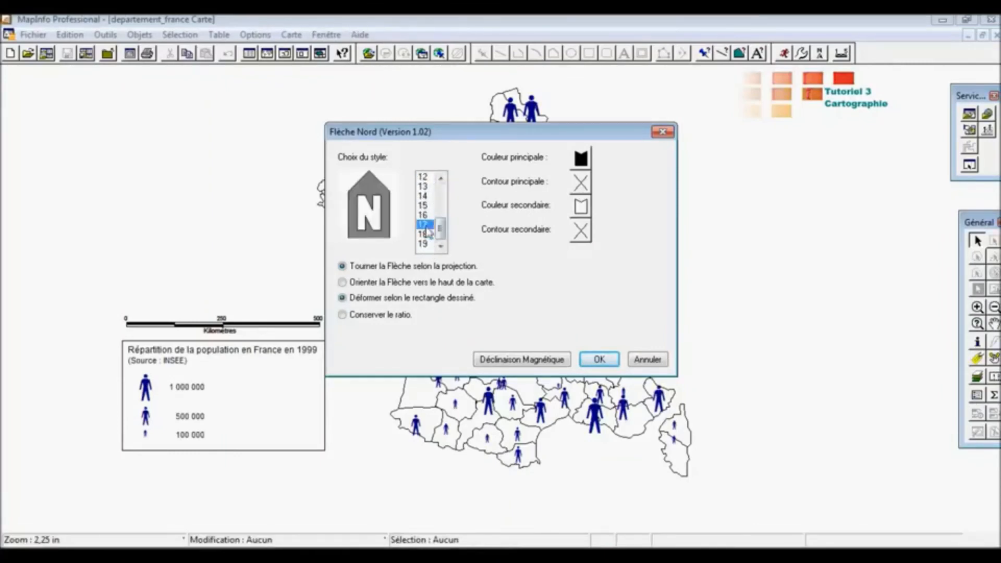
click(425, 205)
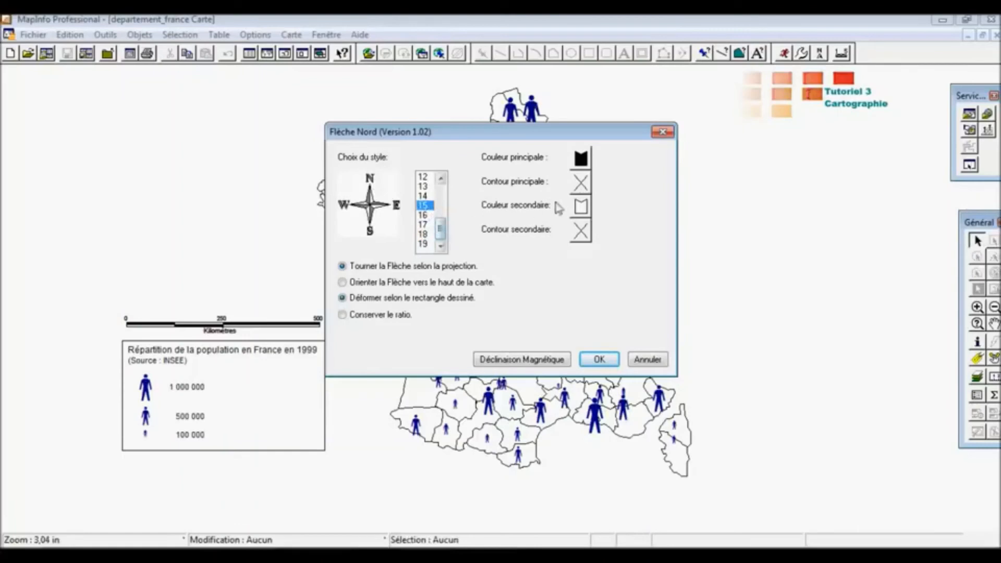
Try a light red main colour for the north arrow
click(581, 159)
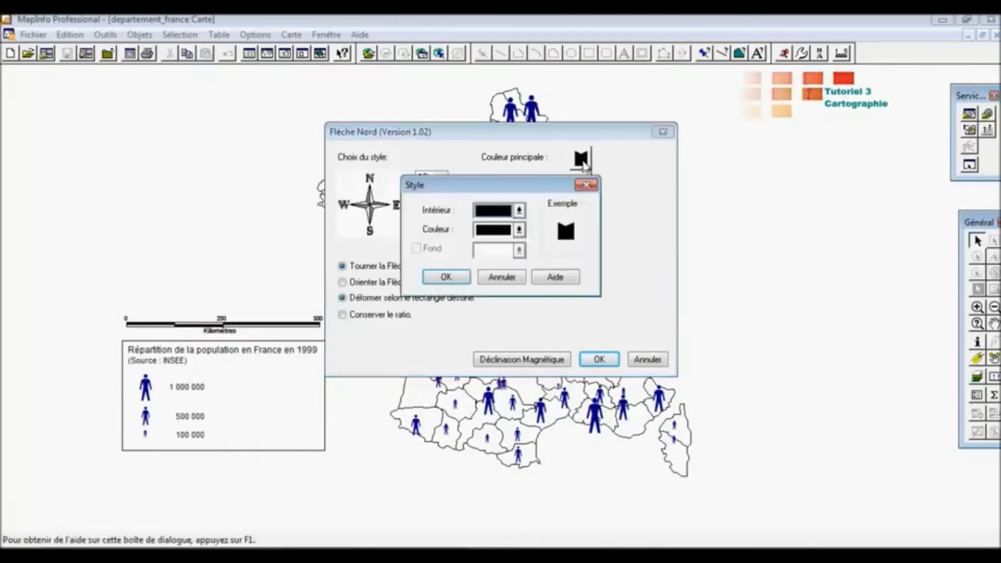
click(519, 210)
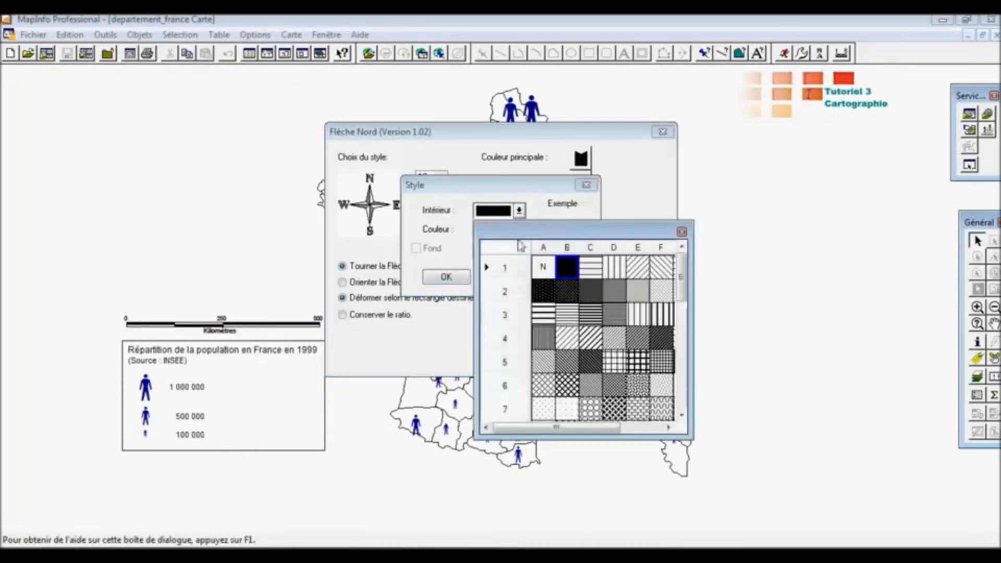
click(585, 186)
click(681, 232)
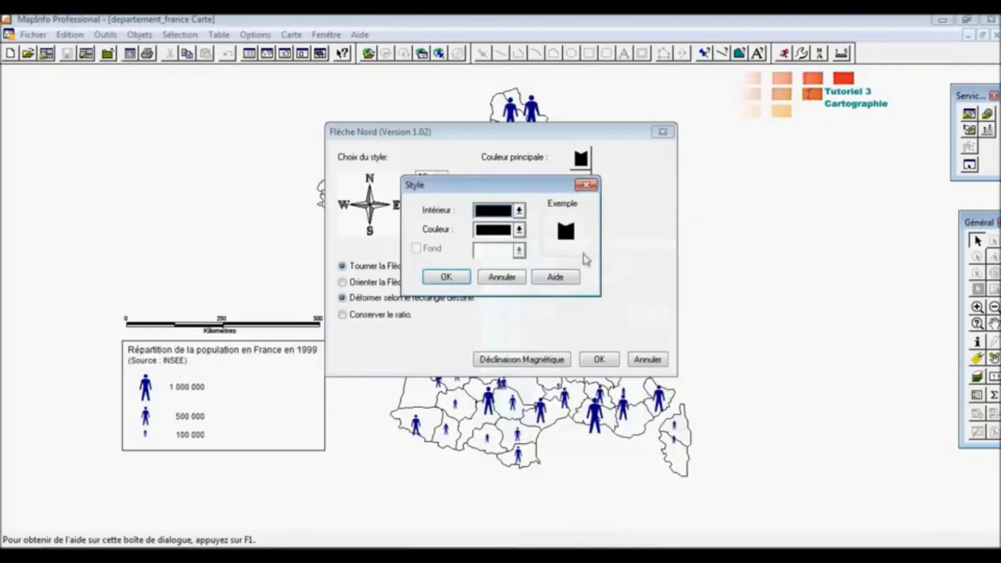
click(519, 229)
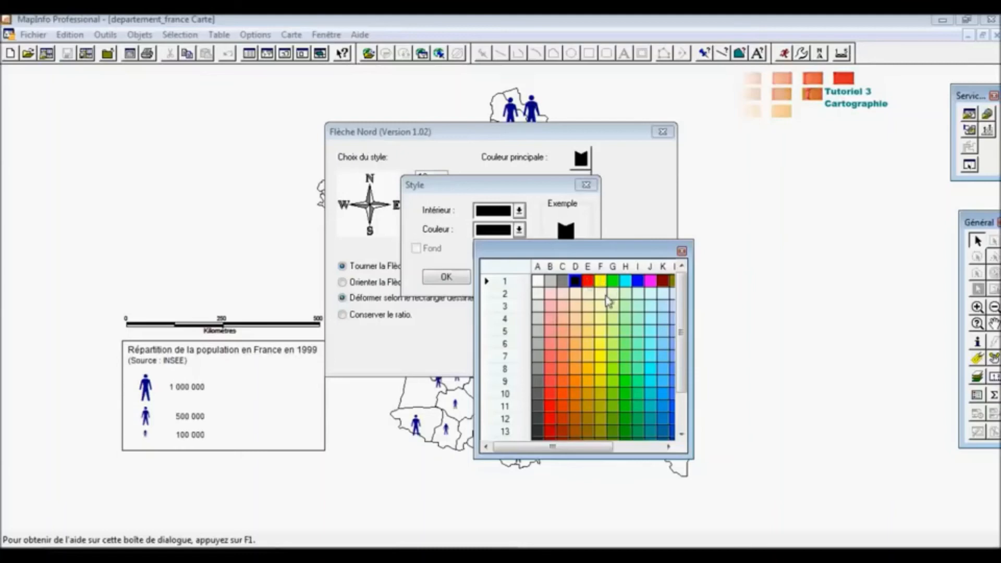
click(550, 330)
click(454, 280)
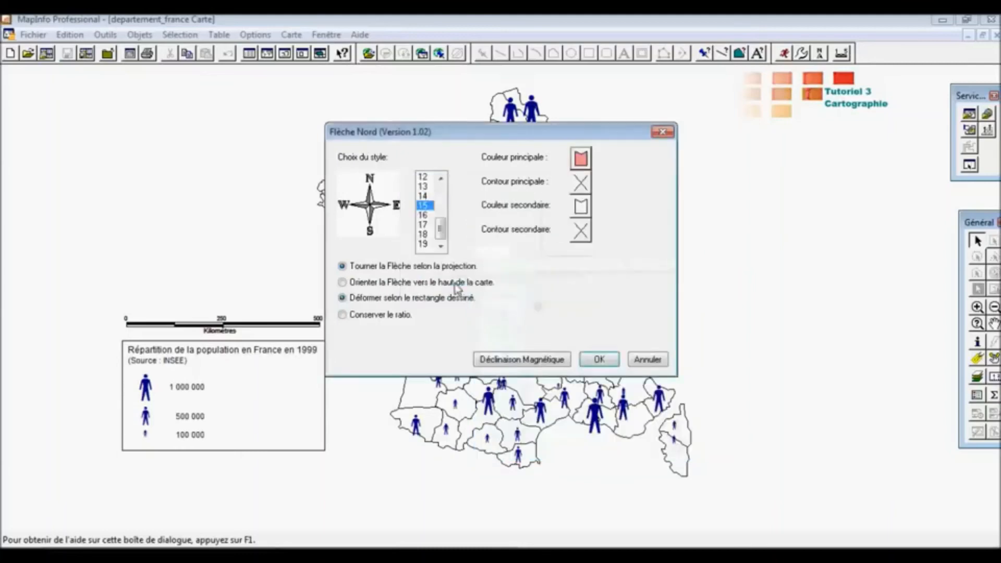
Set the north arrow's main colour to black and insert the arrow into the map
click(584, 161)
click(519, 229)
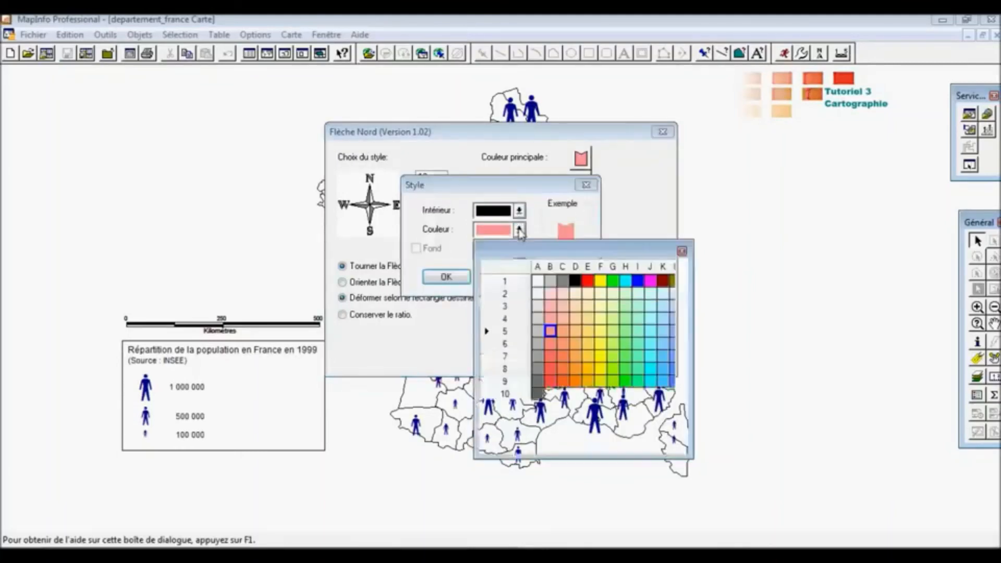
click(575, 281)
click(449, 279)
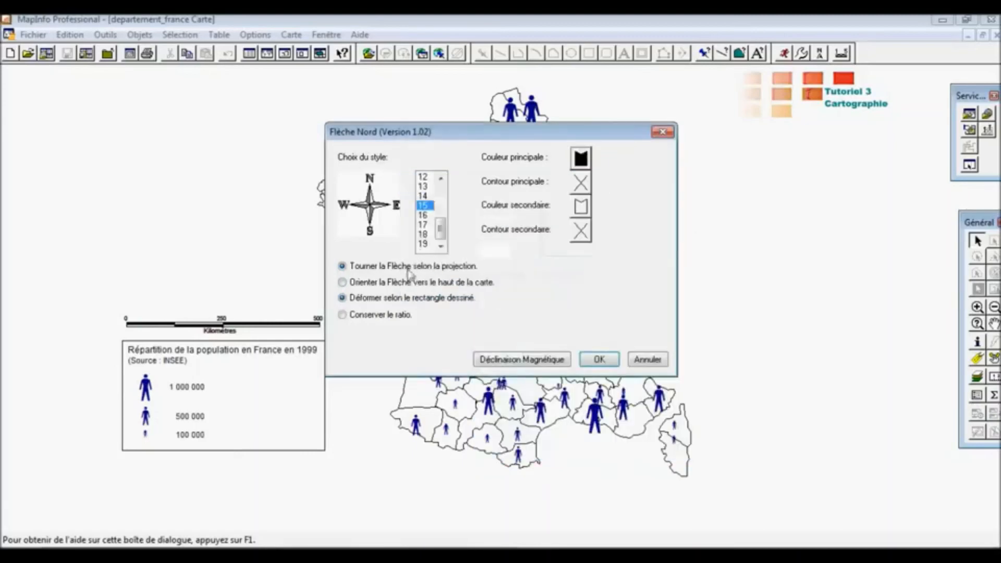
click(599, 359)
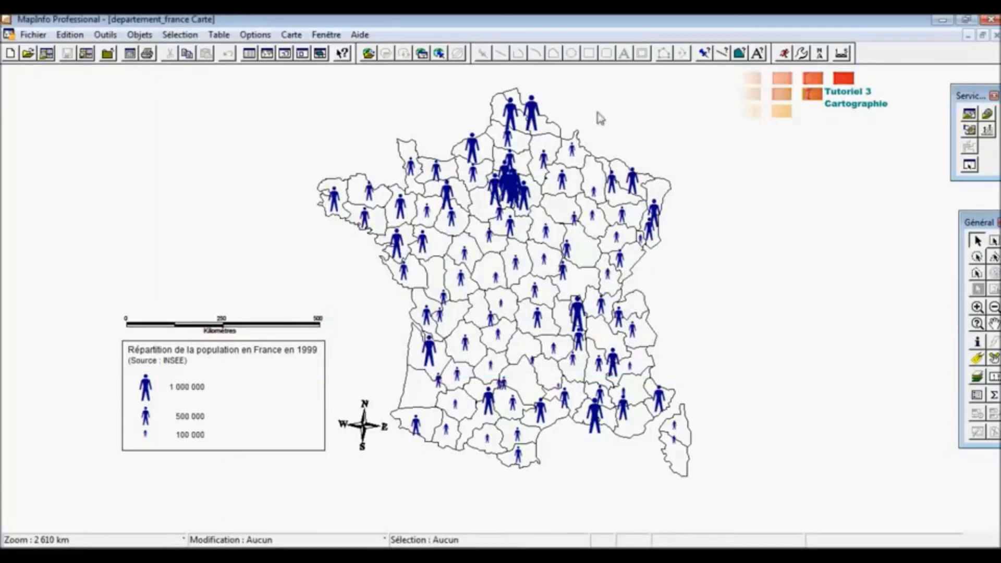
Export the map window as a JPEG image named population_france in the test folder, at window size with antialiasing enabled
click(33, 37)
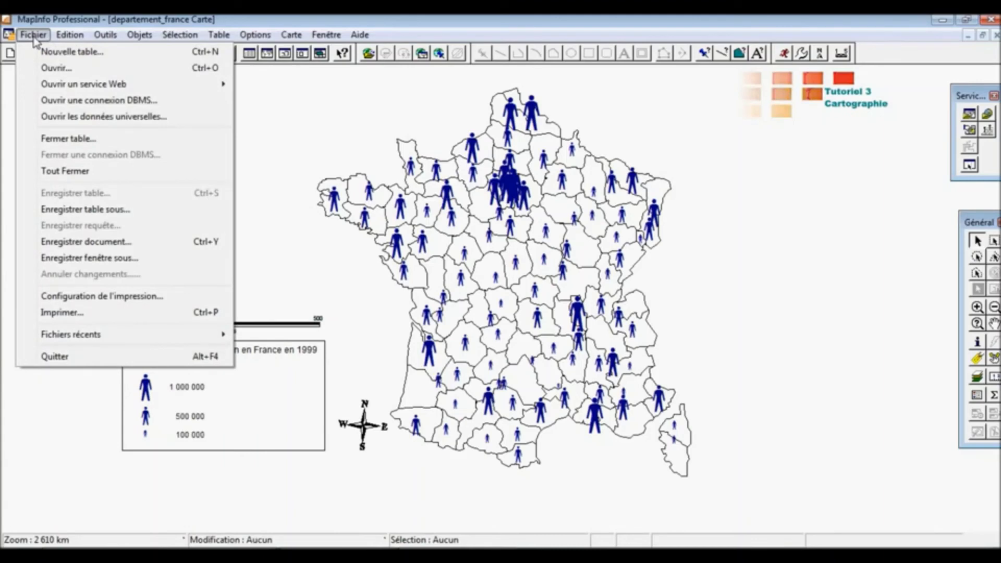
click(79, 258)
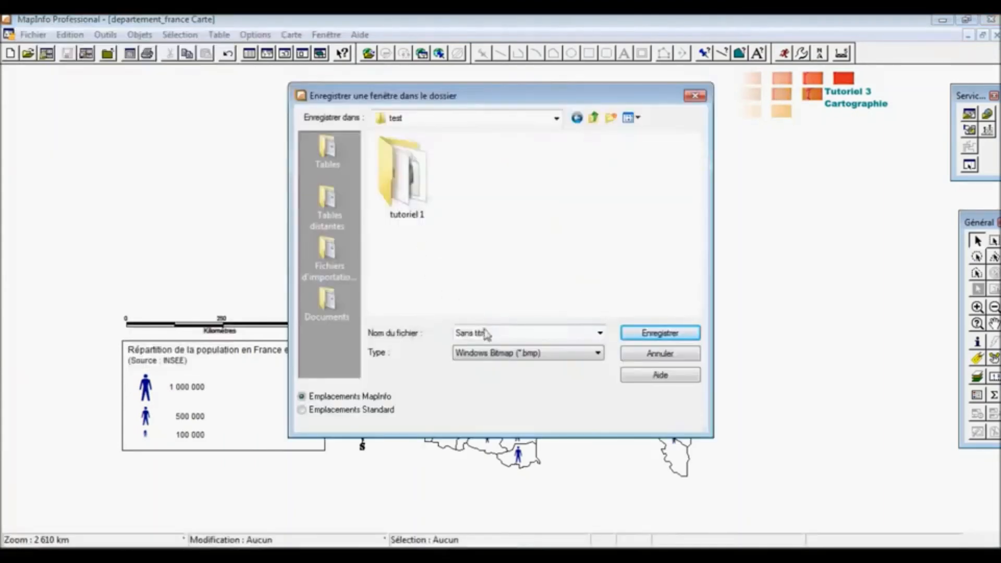
click(529, 354)
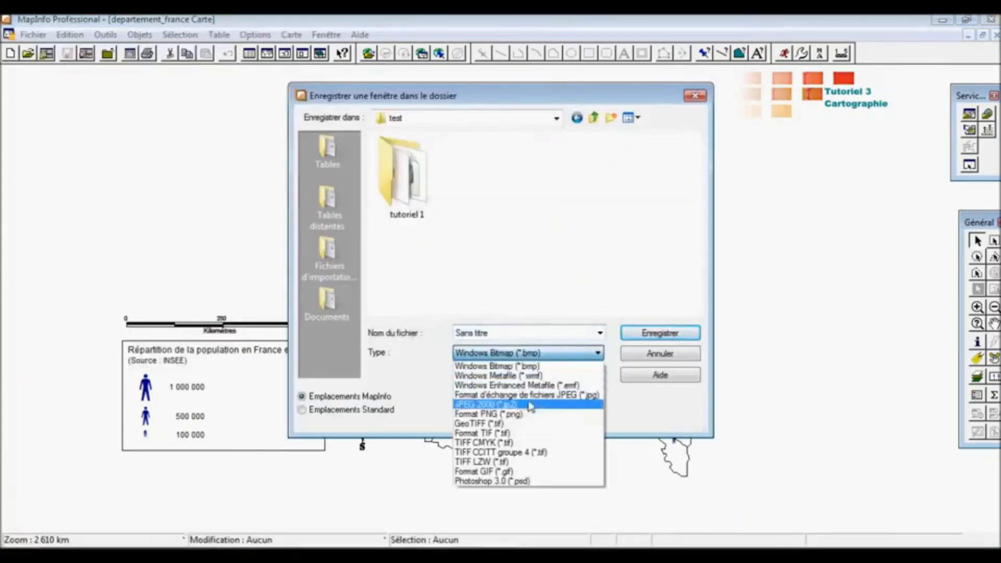
click(528, 395)
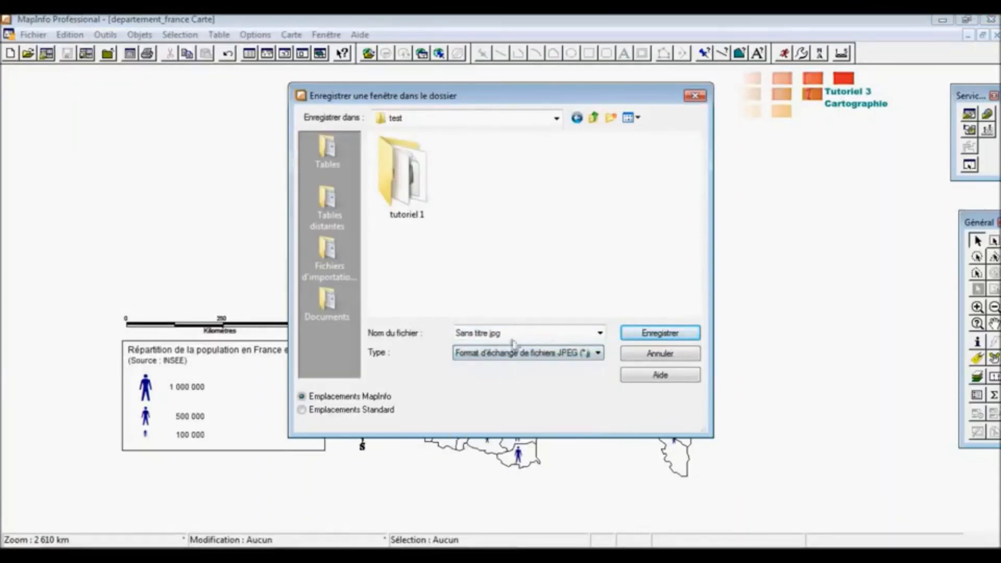
drag(510, 334, 414, 334)
text(po)
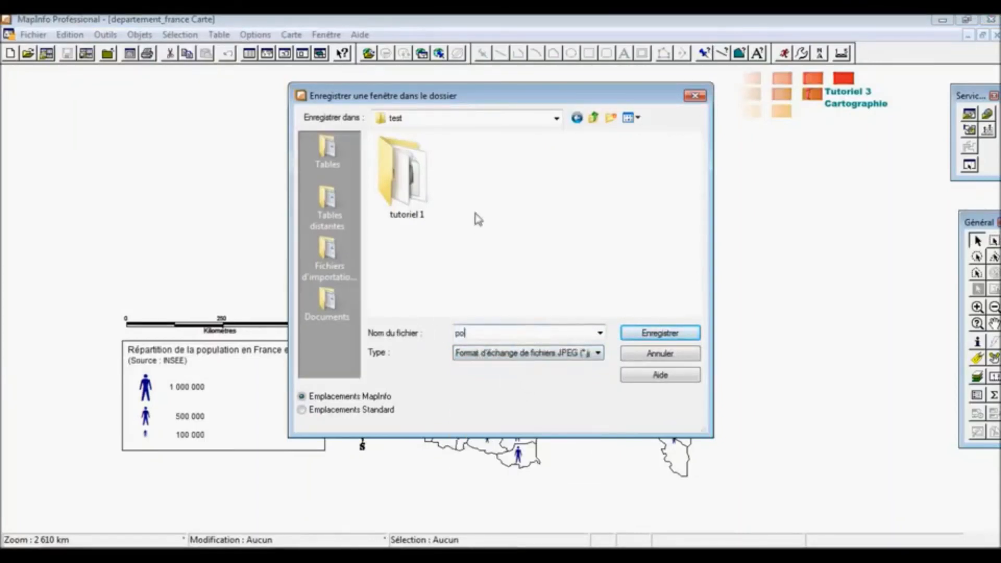
text(pulation_france)
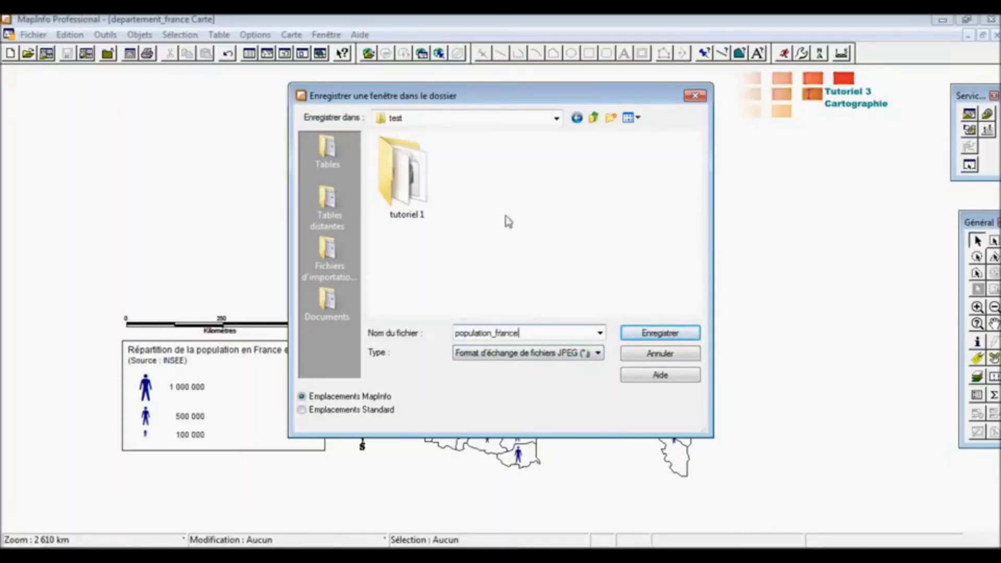
click(658, 335)
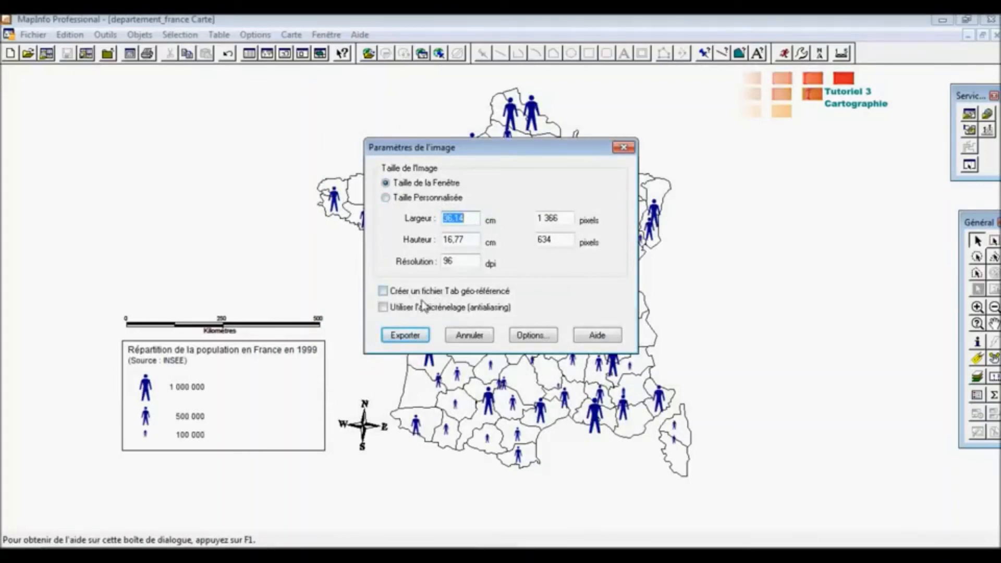
click(386, 311)
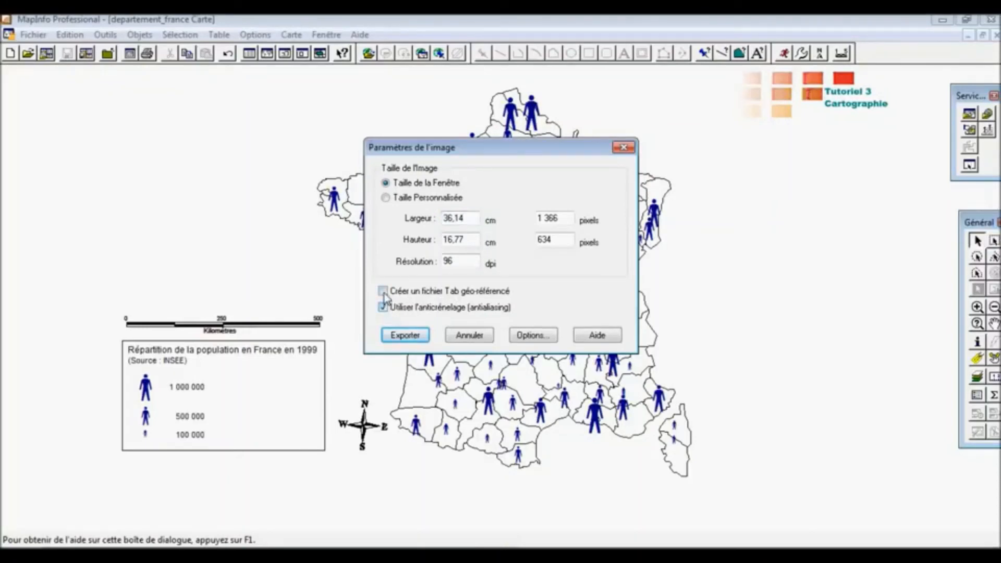
click(401, 336)
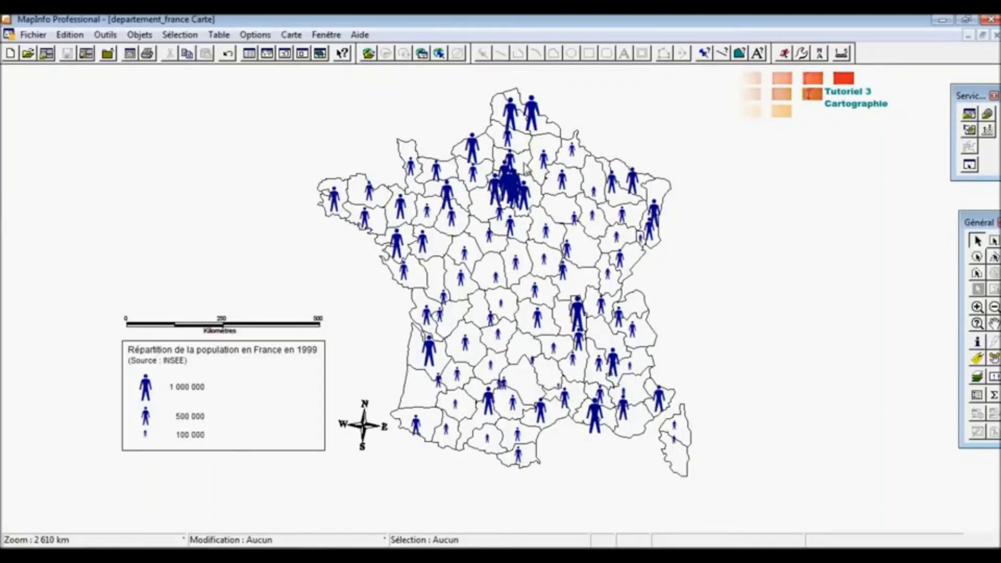
click(997, 548)
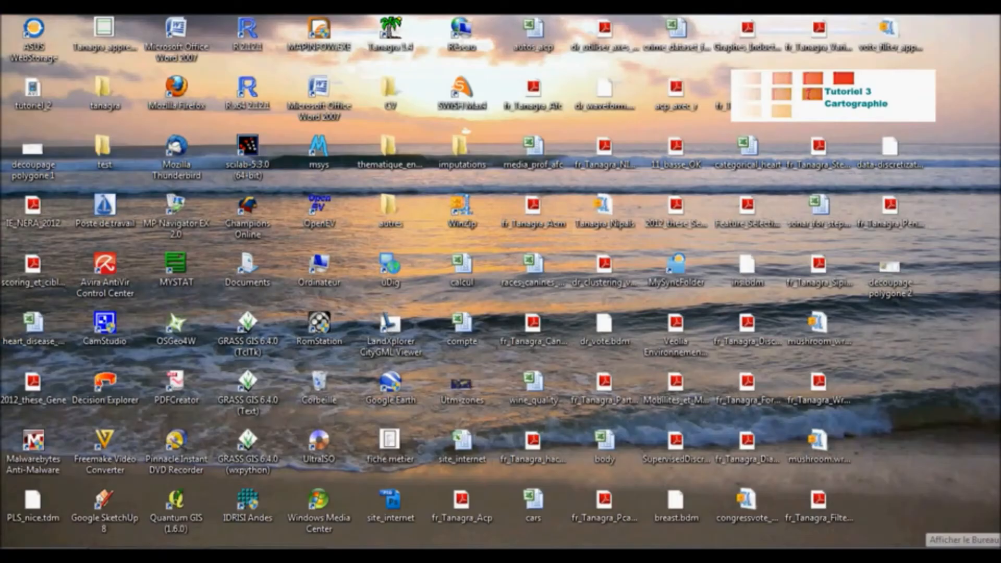
click(853, 551)
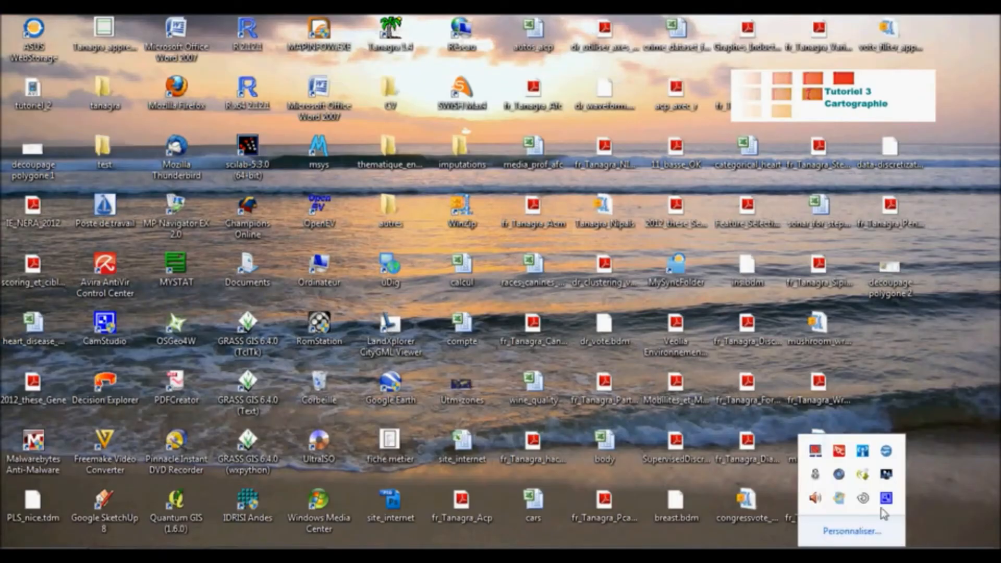
click(889, 504)
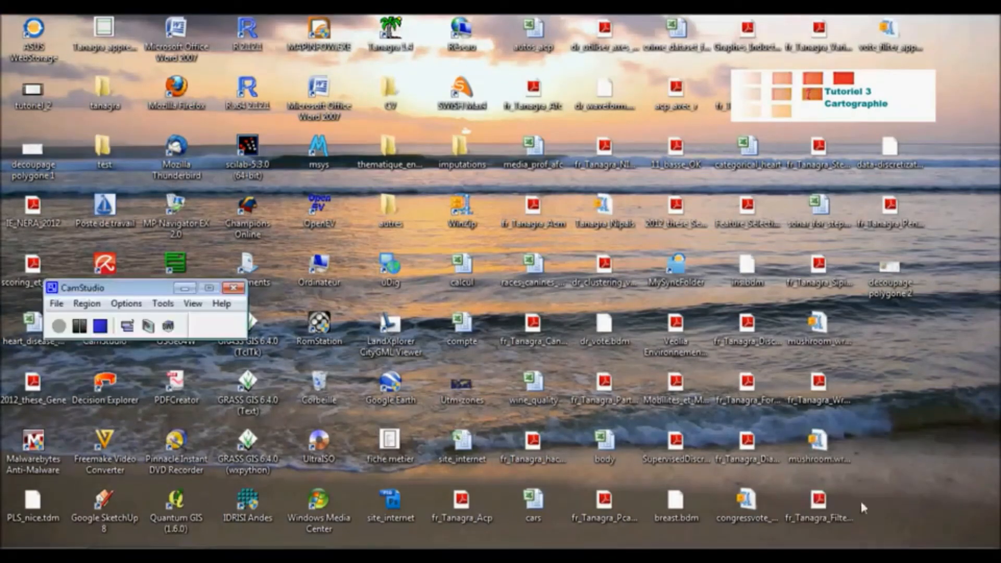
click(100, 326)
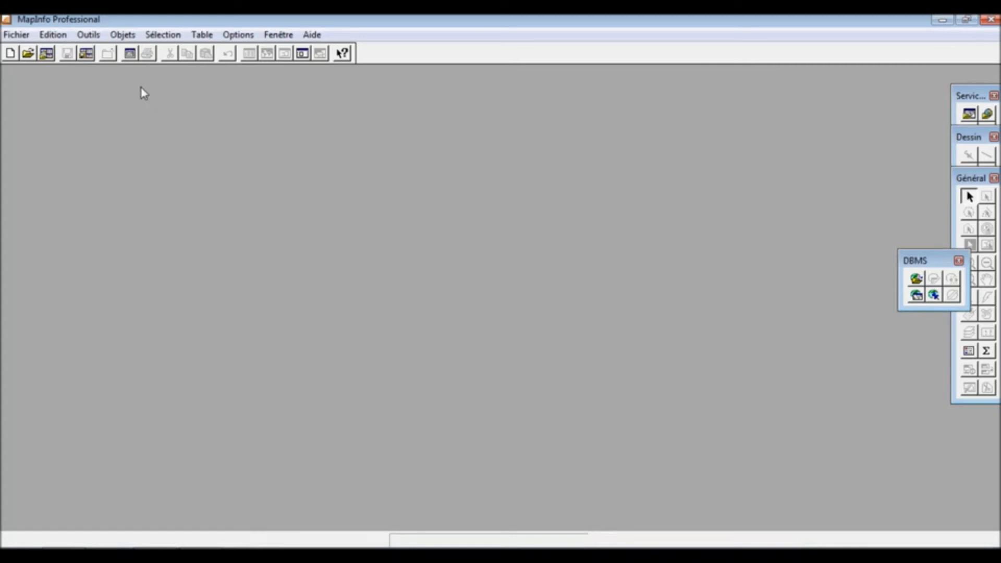
Open the Universal Translator and set its source to the ESRI Shape file departement_france.shp from the fichier_shape_france_departement folder
click(90, 36)
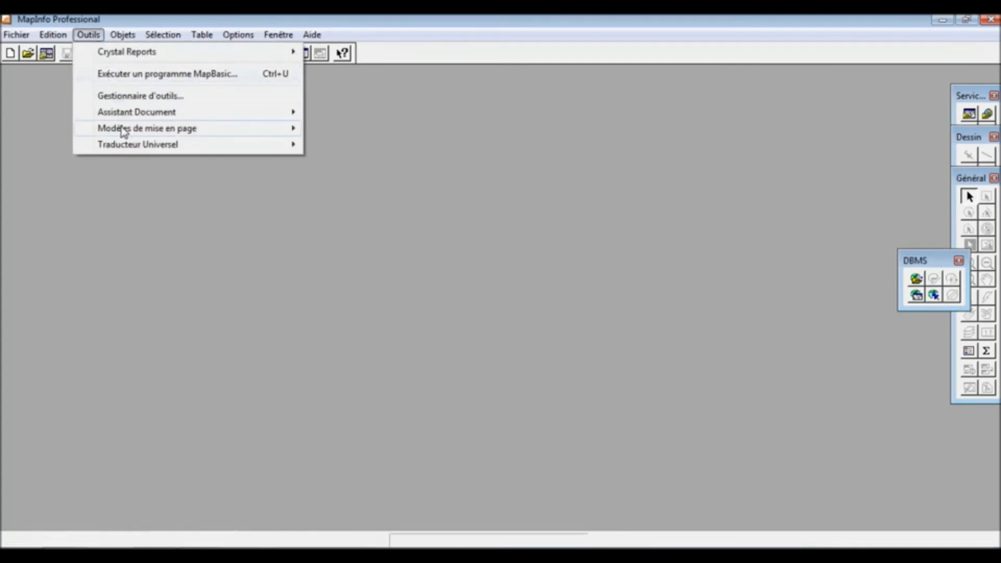
mouse_move(130, 145)
click(341, 148)
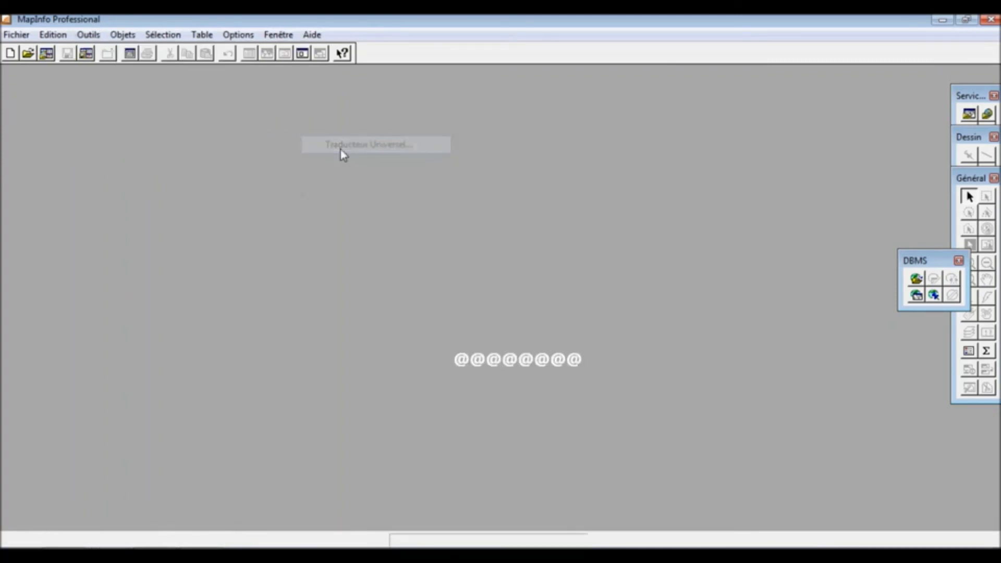
click(567, 189)
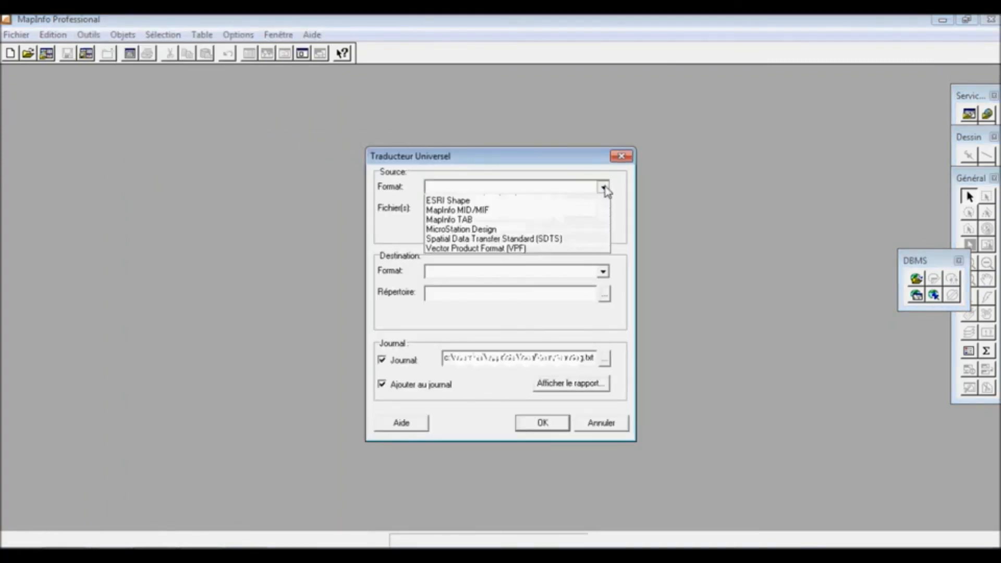
click(545, 221)
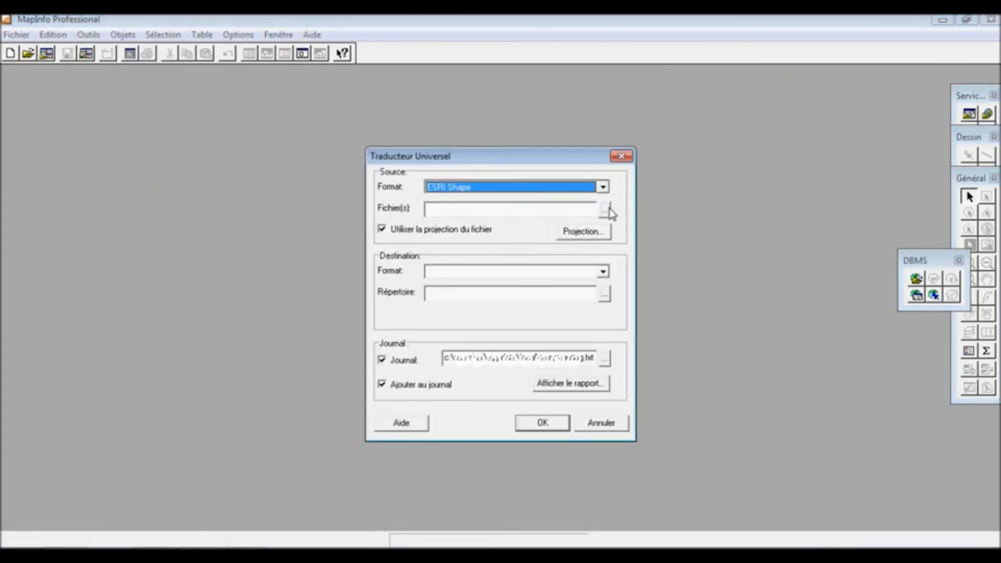
click(604, 209)
double_click(412, 210)
click(405, 197)
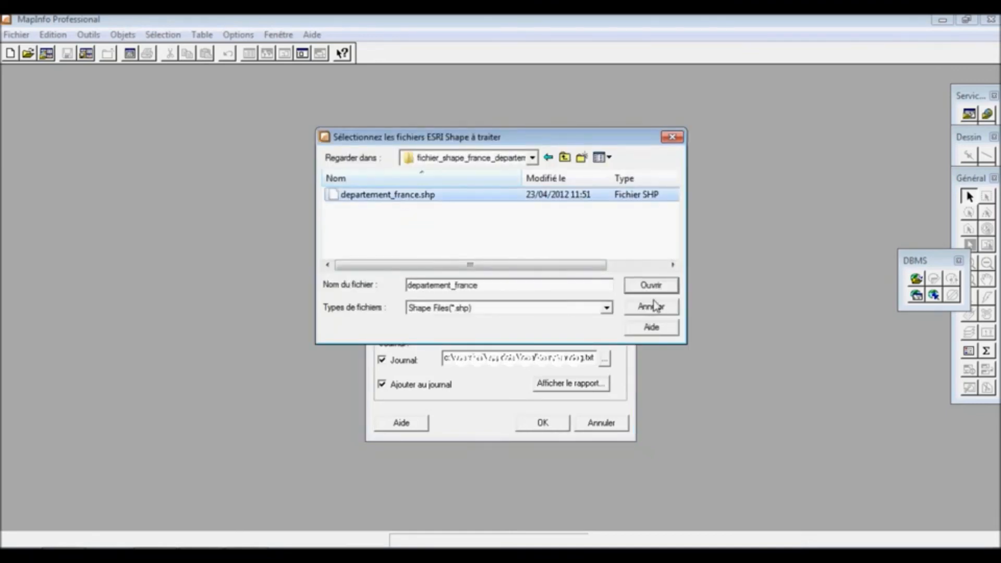
click(650, 285)
Set the source file's projection to Longitude/Latitude (WGS 84) [EPSG : 4326]
click(590, 232)
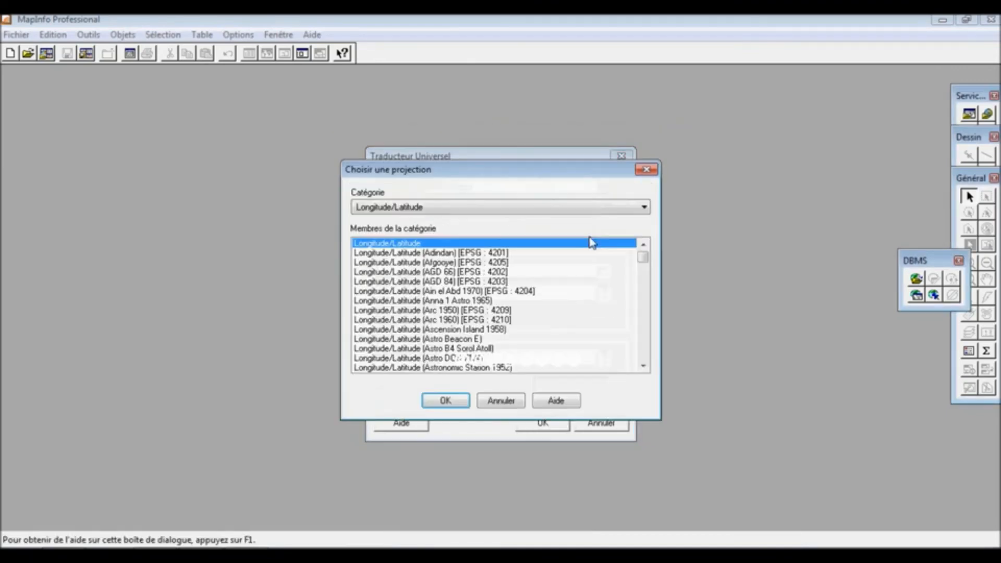
drag(643, 257, 634, 359)
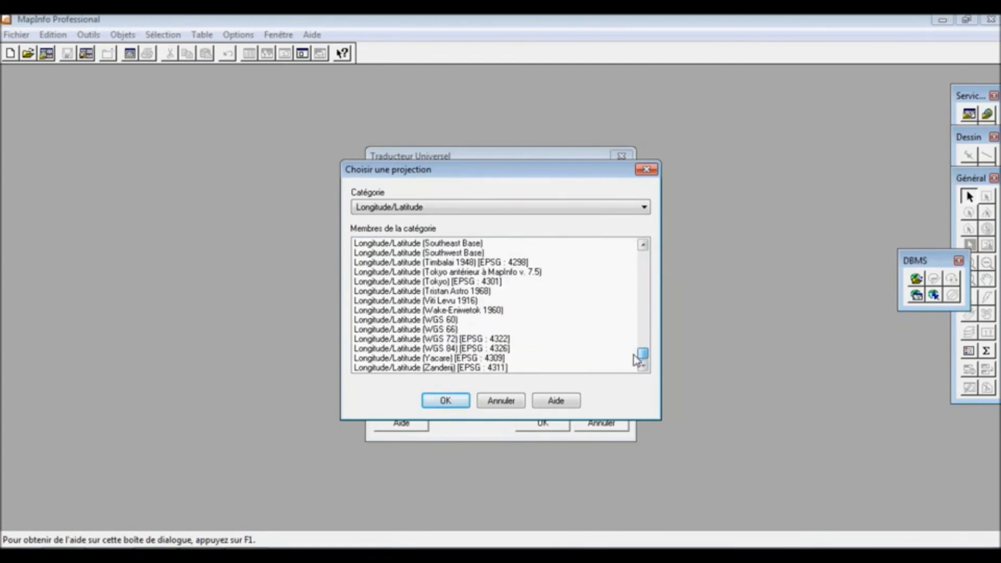
click(501, 348)
click(446, 400)
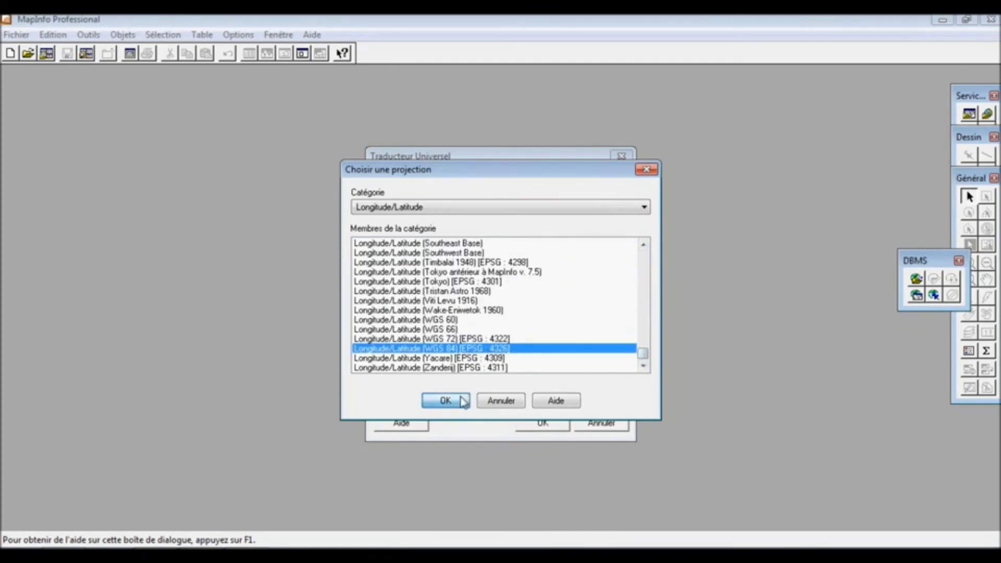
Translate the shapefile to MapInfo TAB format, with the tutoriel_traducteur_universel folder as the destination directory
click(603, 271)
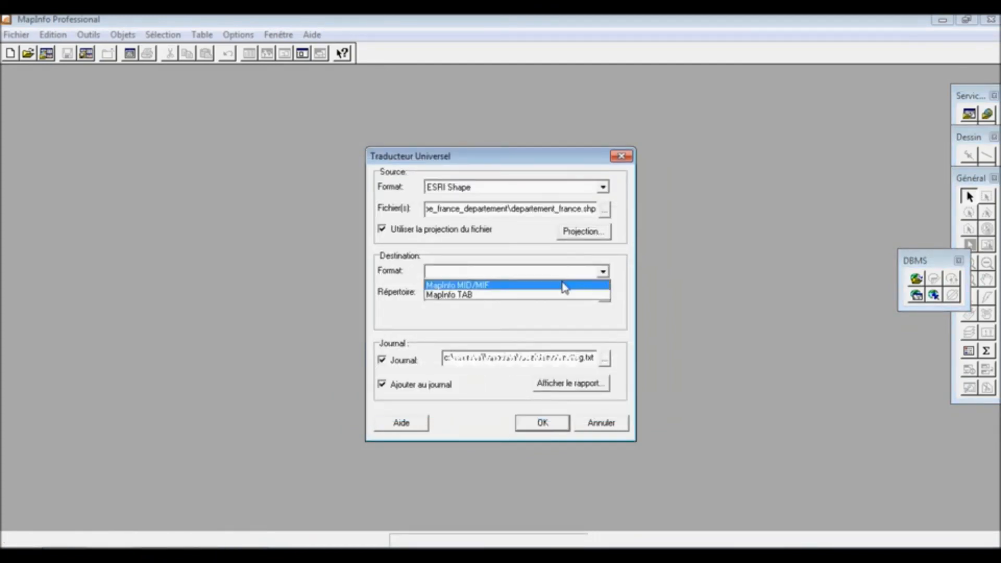
click(538, 296)
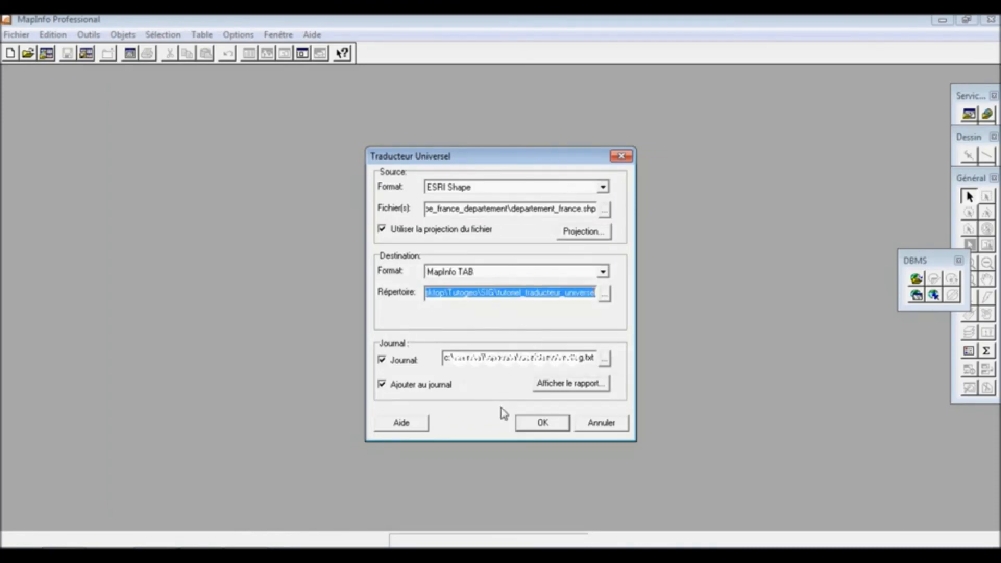
click(540, 423)
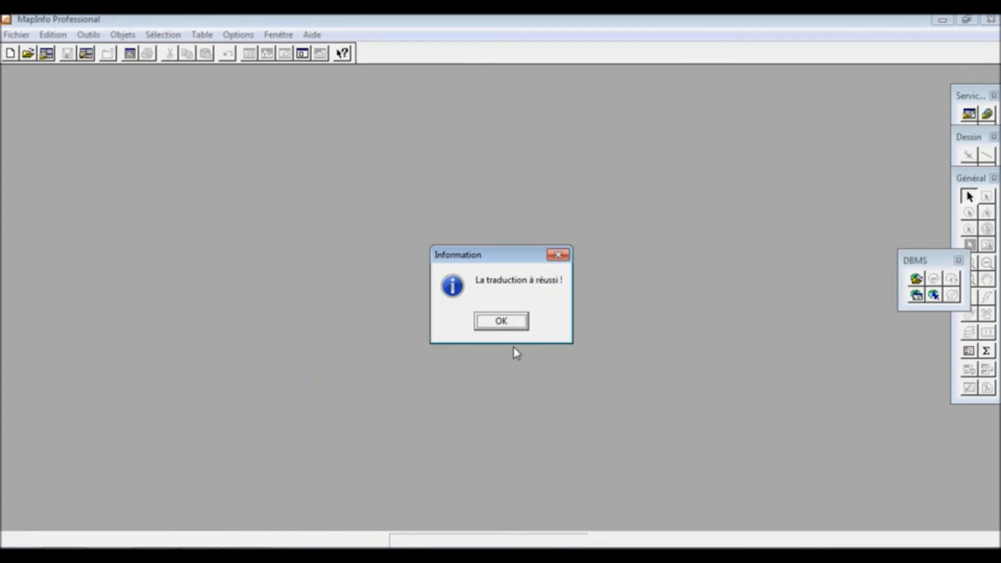
click(511, 323)
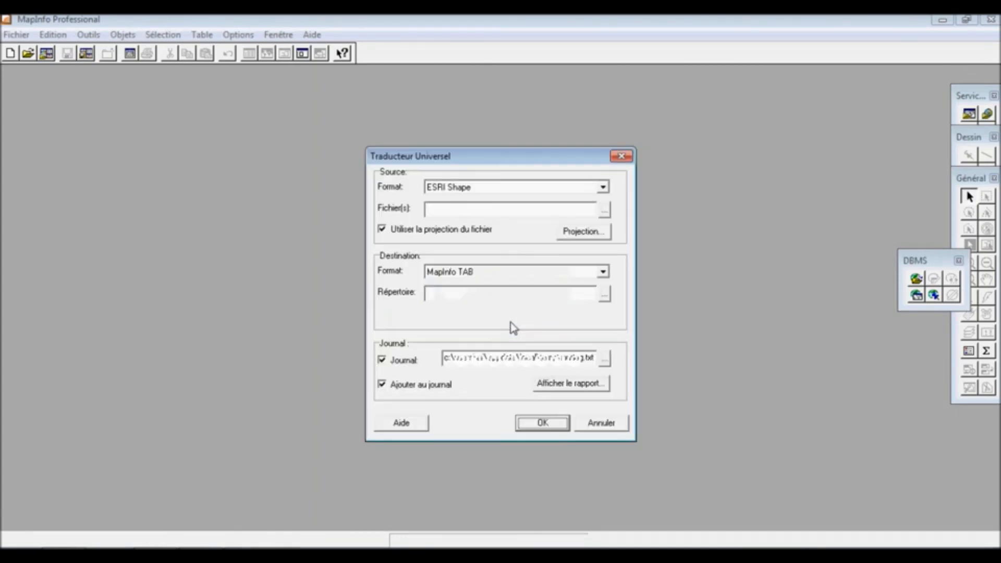
Review the source and destination formats offered by the Universal Translator, and close its dialog
click(602, 187)
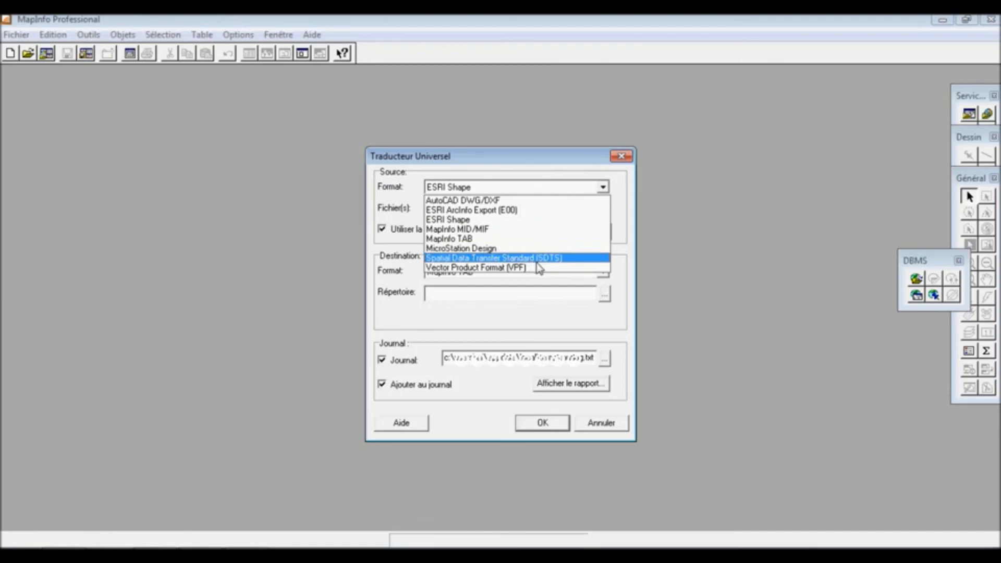
click(523, 304)
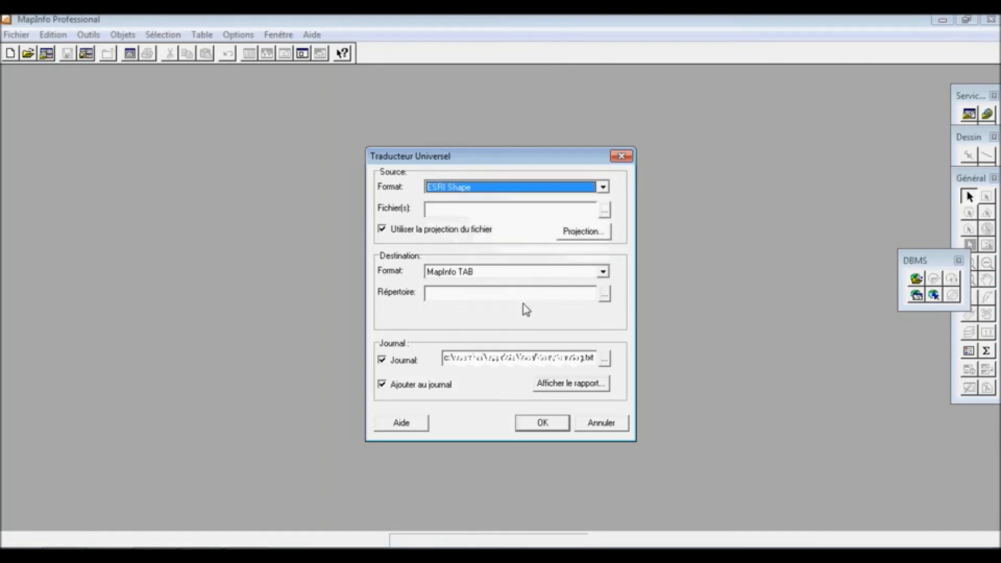
click(603, 272)
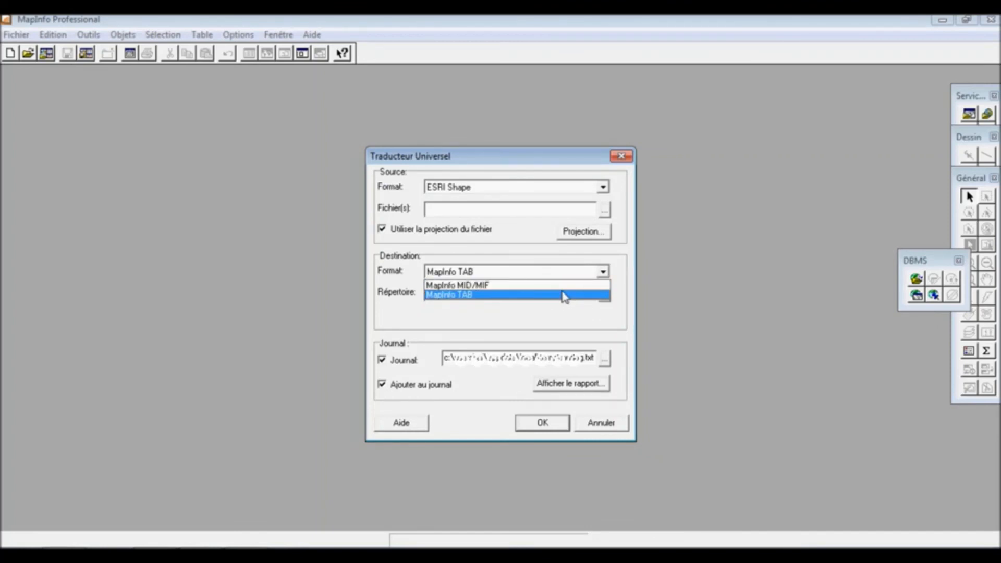
click(629, 163)
click(623, 158)
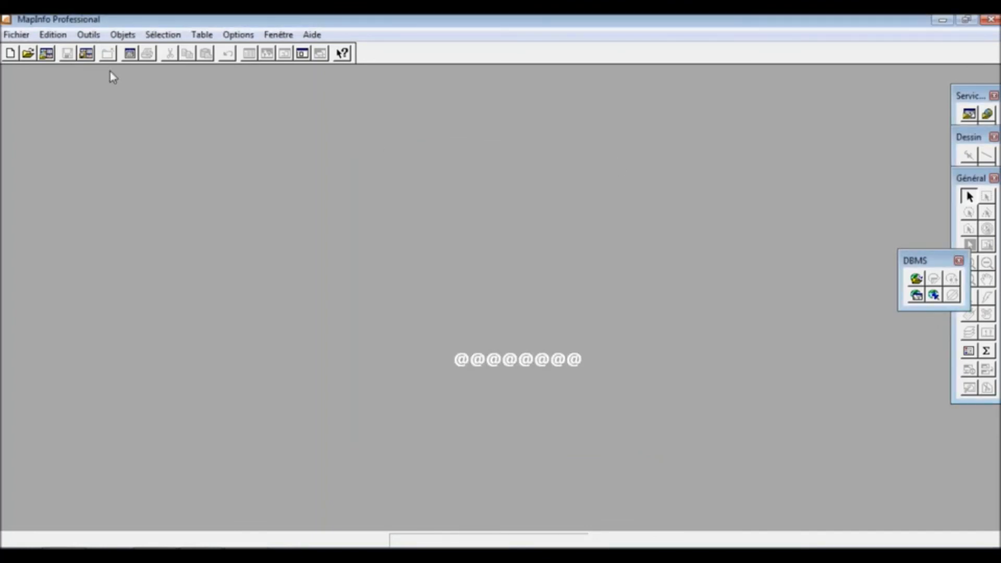
Open the translated departement_france table from the tutoriel_traducteur_universel folder and enlarge its map window to show all of France
click(16, 35)
click(31, 67)
click(431, 185)
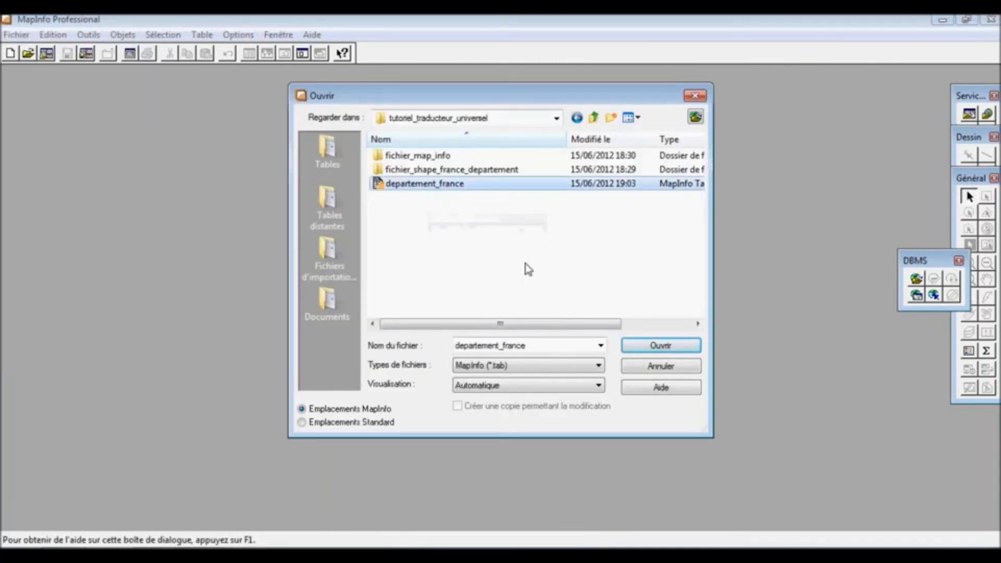
click(652, 346)
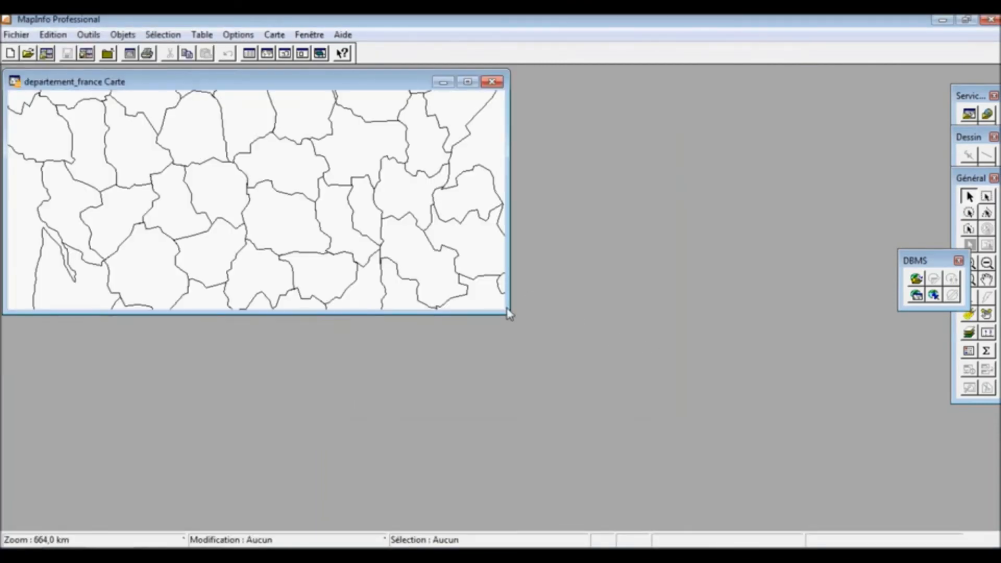
drag(508, 314, 645, 512)
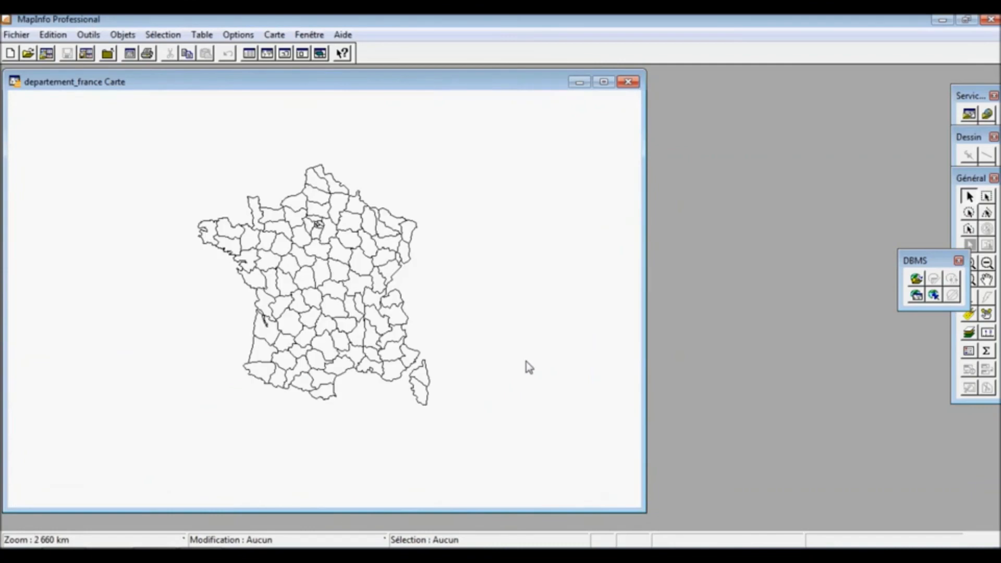
Measure a distance near the southeastern coast of France with the ruler, and close the map window
click(986, 330)
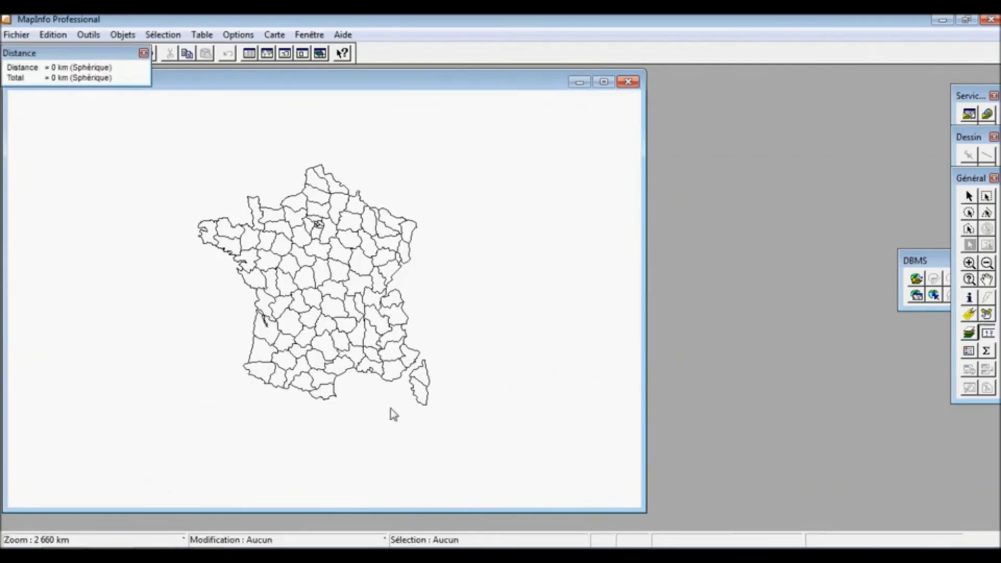
click(389, 386)
click(423, 352)
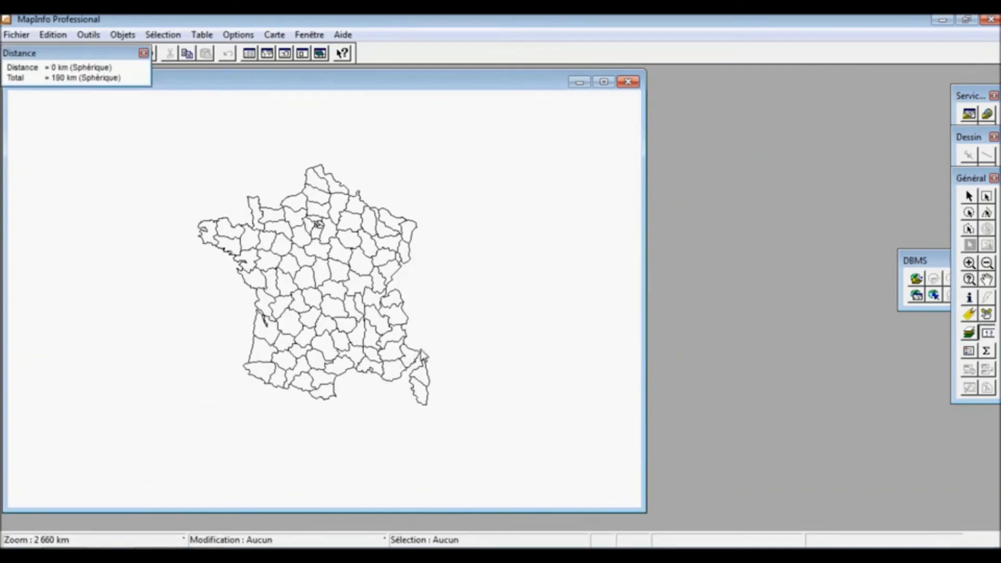
click(628, 82)
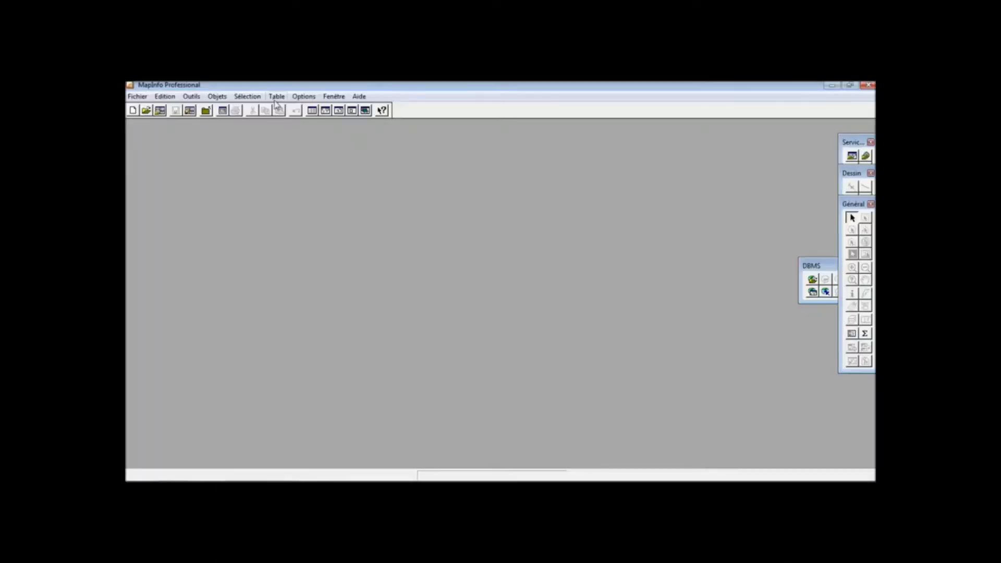
Export the departement_france table in MapInfo Interchange (*.mif) format to the tutoriel_traducteur_universel folder
click(276, 97)
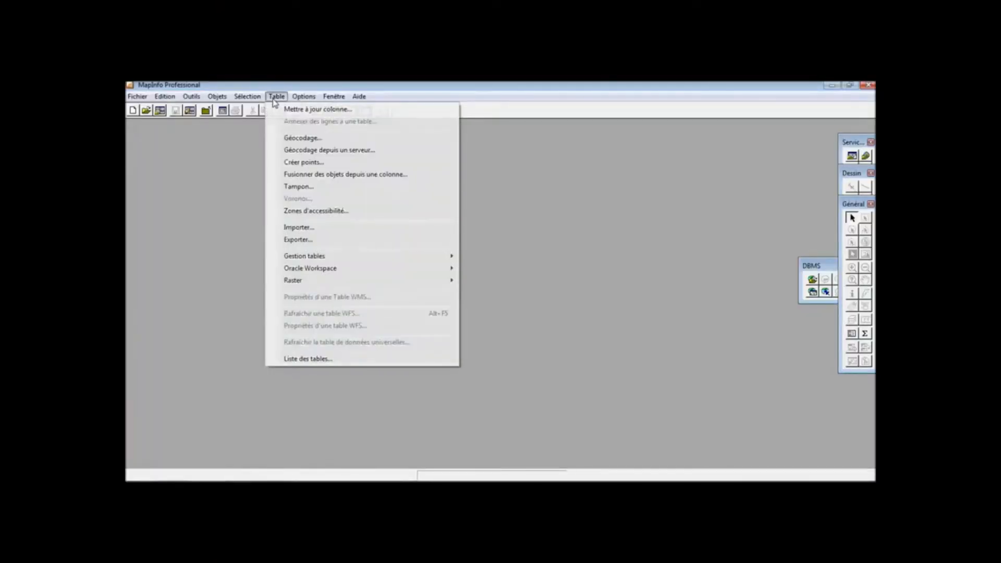
click(314, 240)
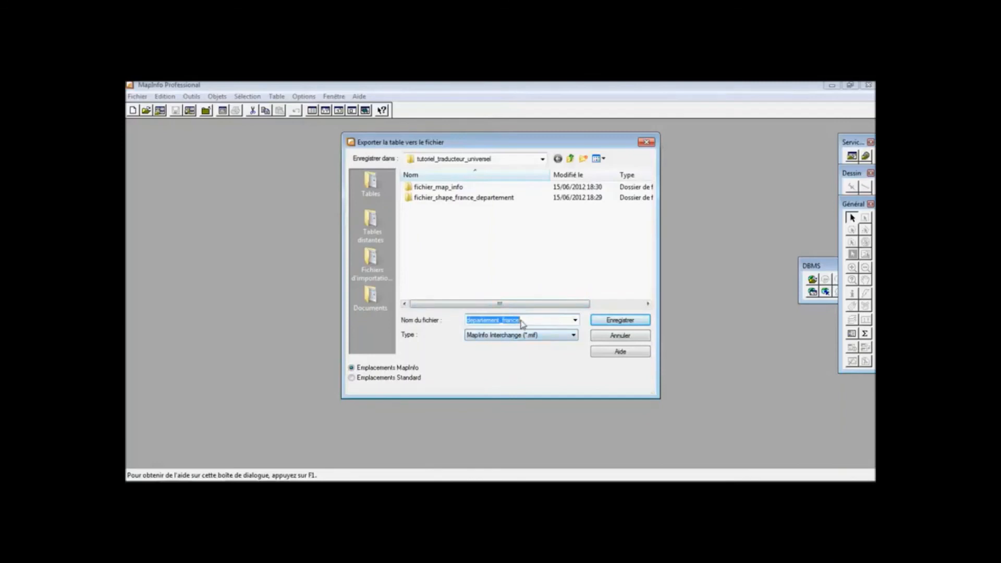
double_click(453, 189)
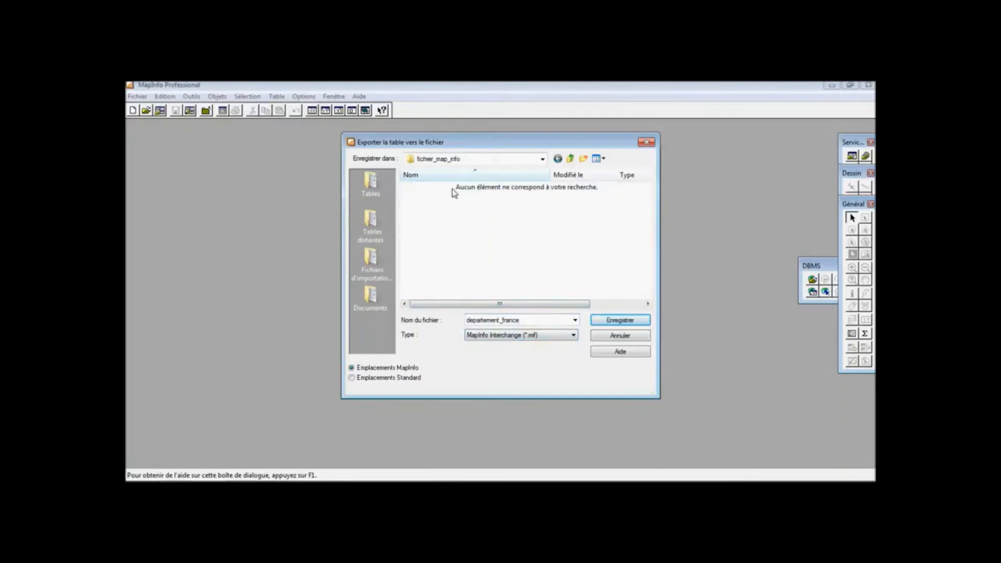
click(570, 159)
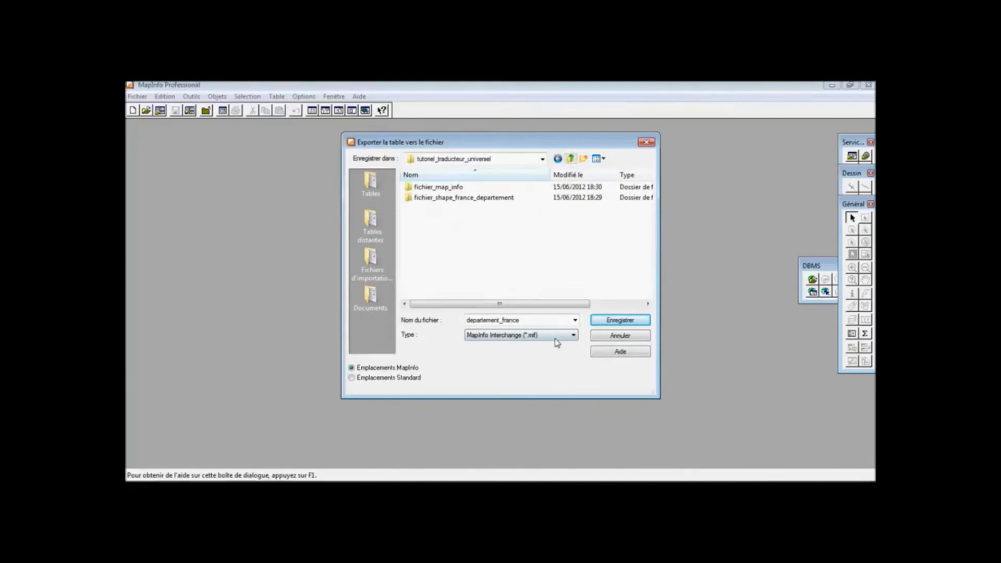
click(604, 323)
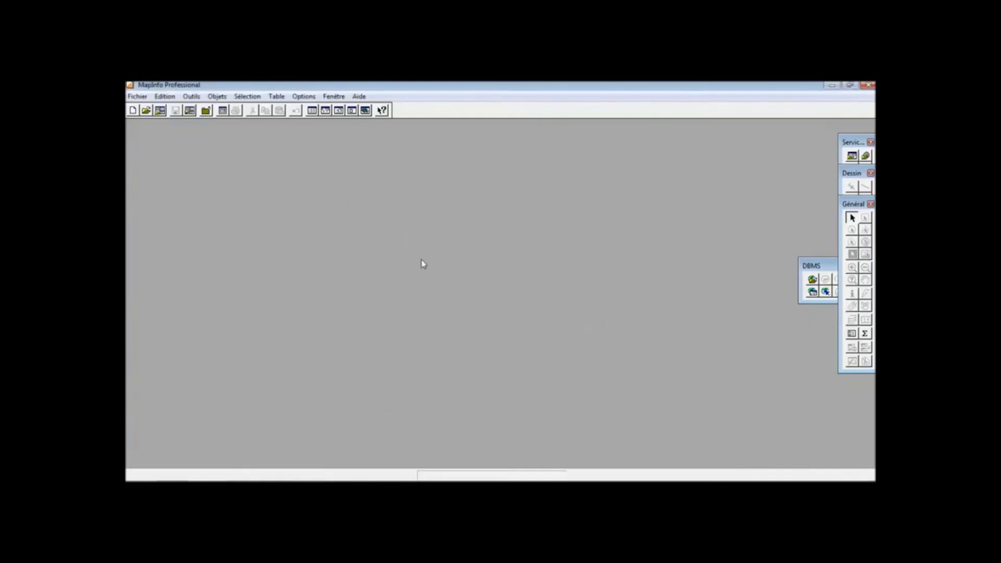
Switch to Windows Explorer, check the exported MIF and MID files in the tutoriel_traducteur_universel folder, and return to MapInfo
click(180, 480)
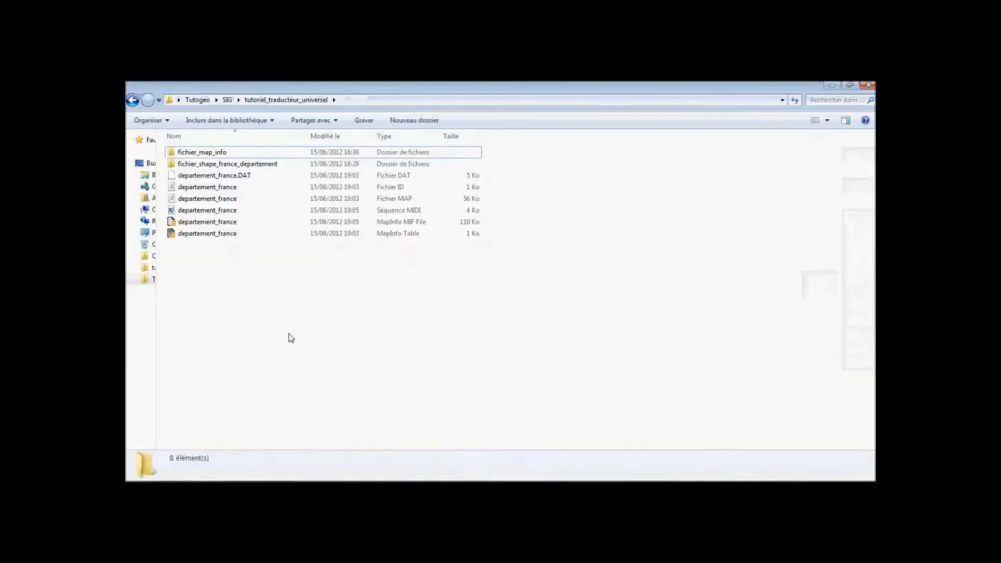
click(249, 214)
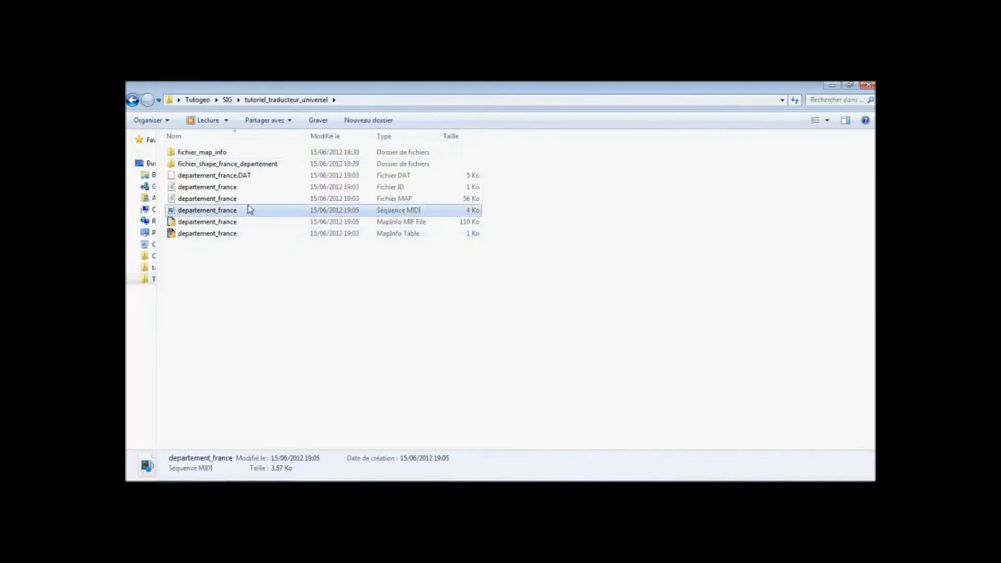
click(838, 87)
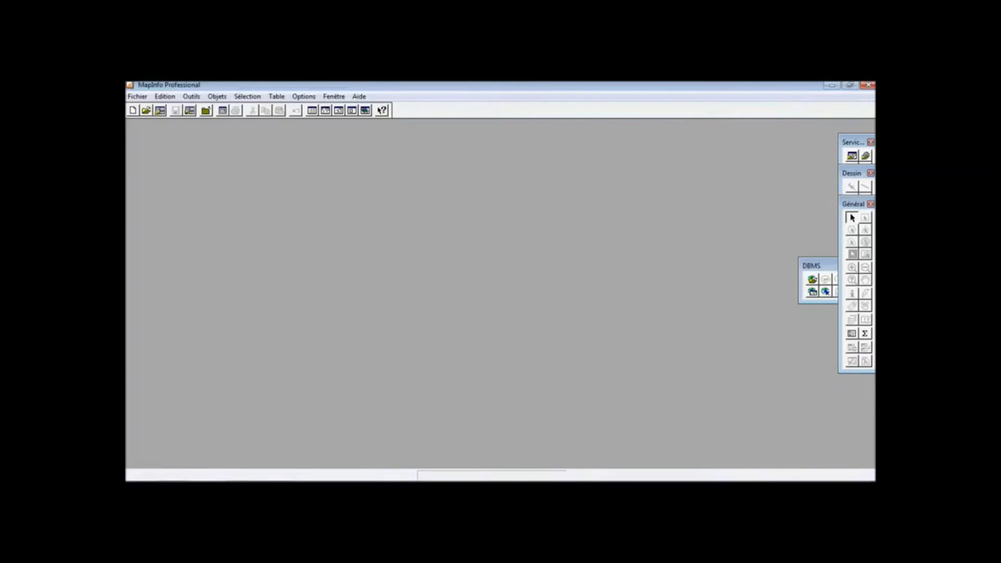
Export the departement_france table again as MapInfo Interchange, this time into the fichier_map_info subfolder
click(276, 97)
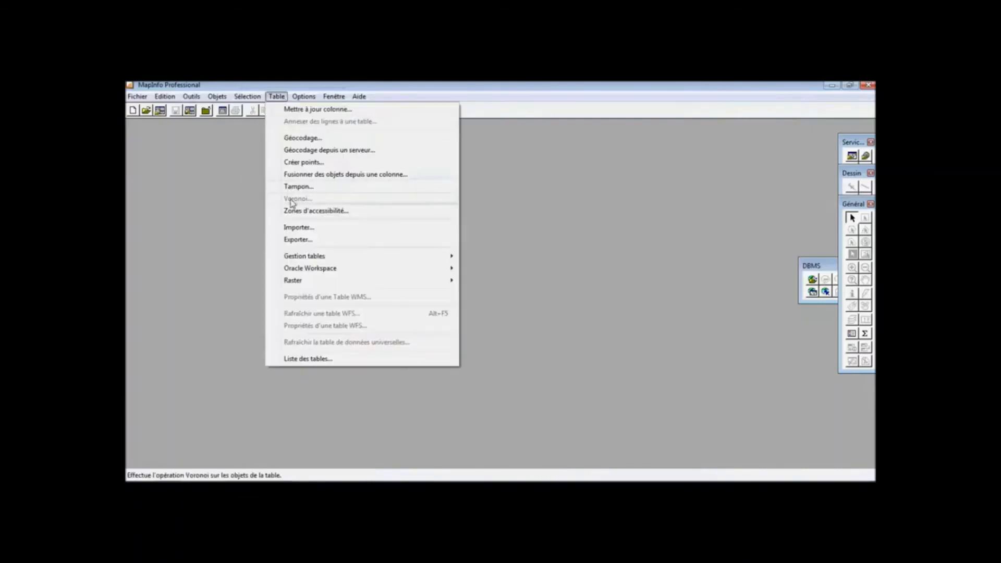
click(299, 241)
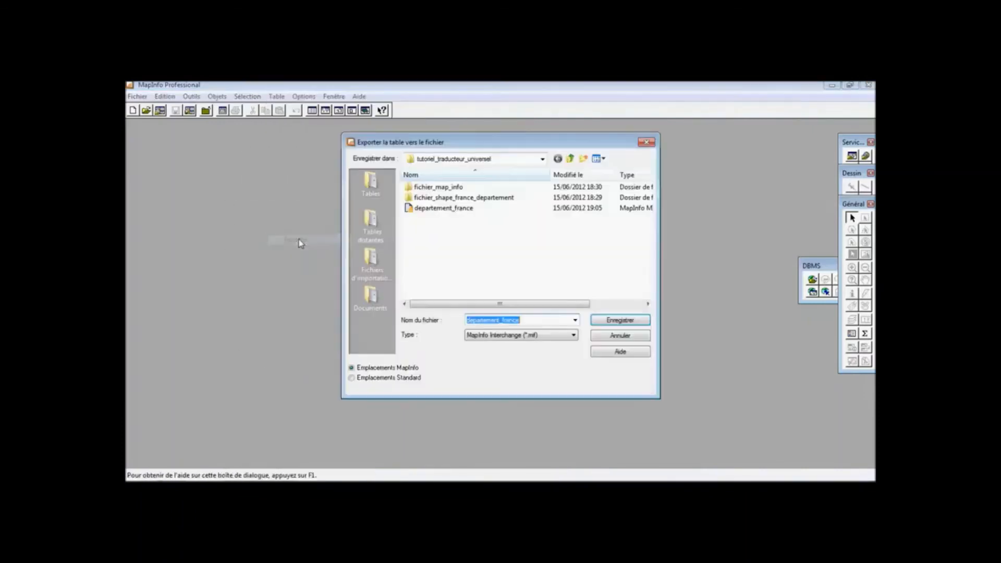
double_click(449, 189)
click(624, 321)
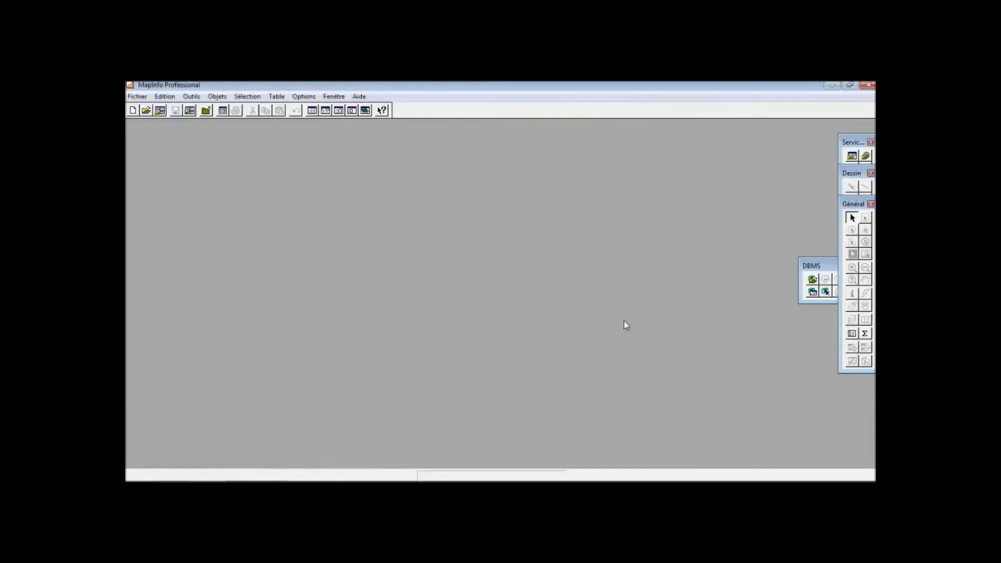
Switch to Windows Explorer, check the exported files inside the fichier_map_info folder, and return to MapInfo
click(188, 489)
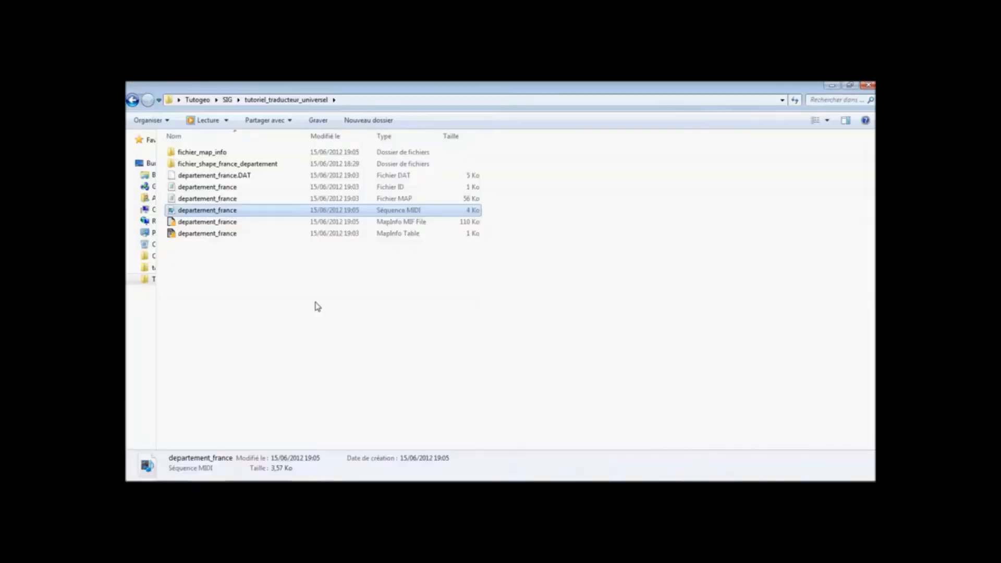
double_click(255, 154)
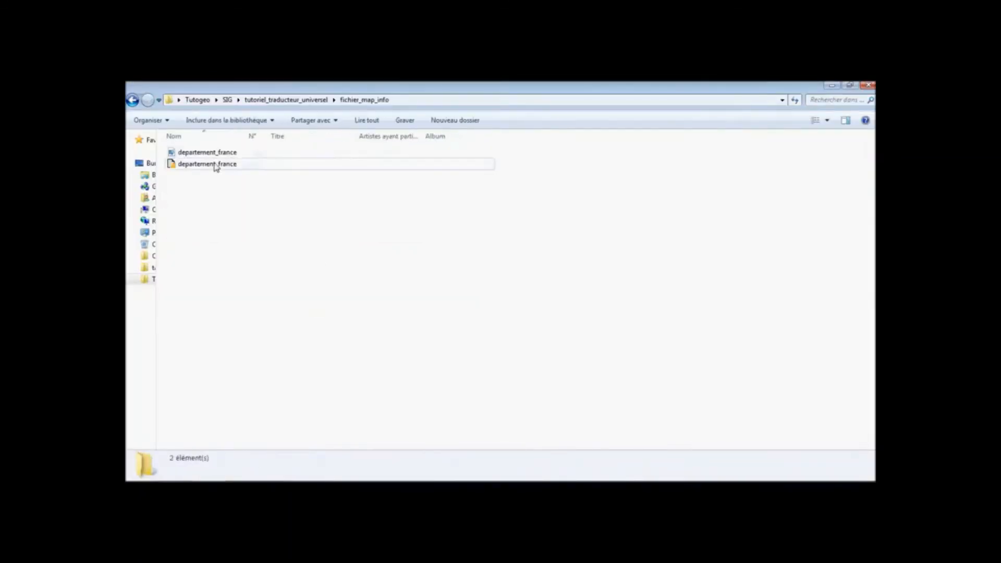
click(133, 101)
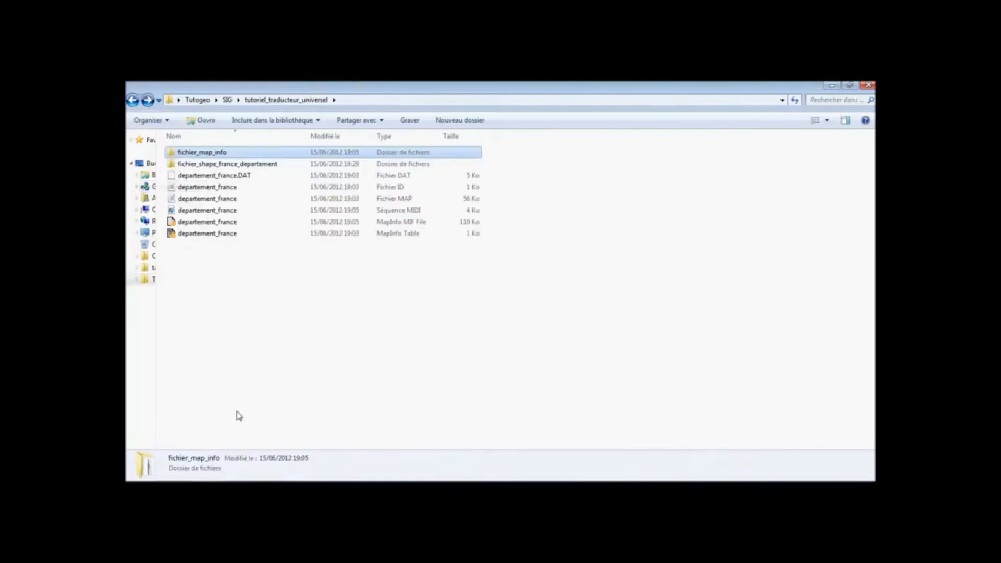
click(295, 490)
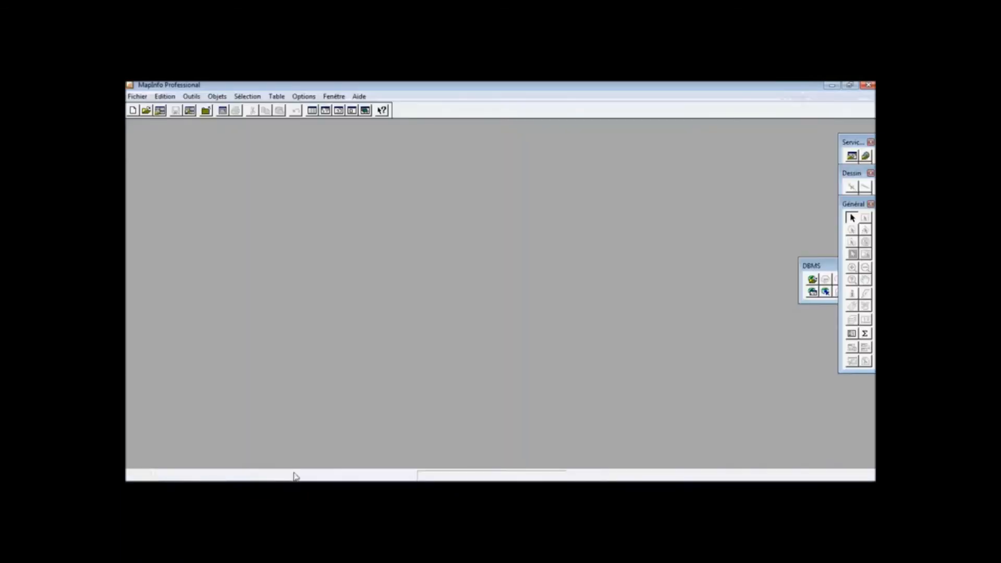
Import the departement_france MapInfo Interchange file from fichier_map_info as the MapInfo table departement_france_2 in the same folder
click(277, 97)
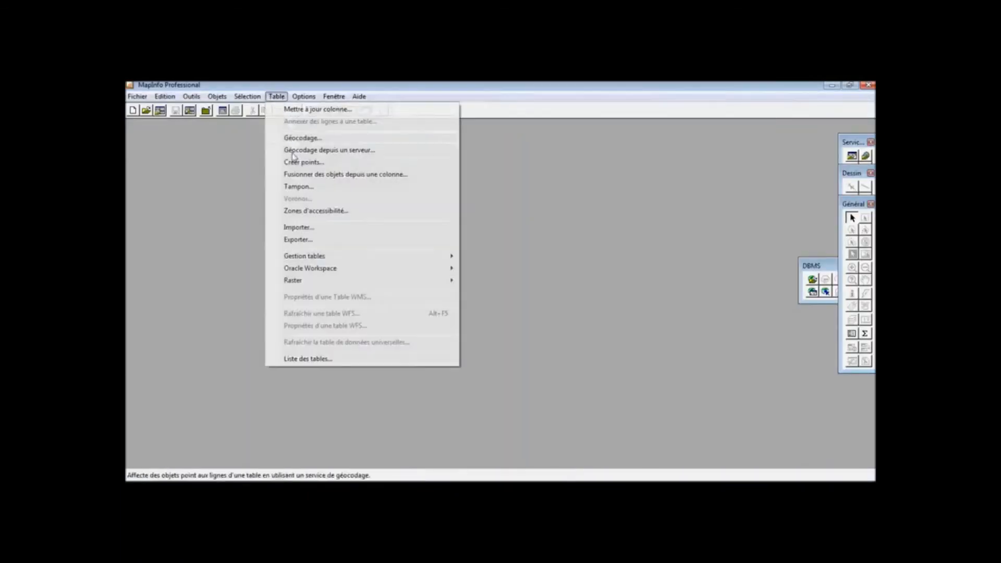
click(309, 232)
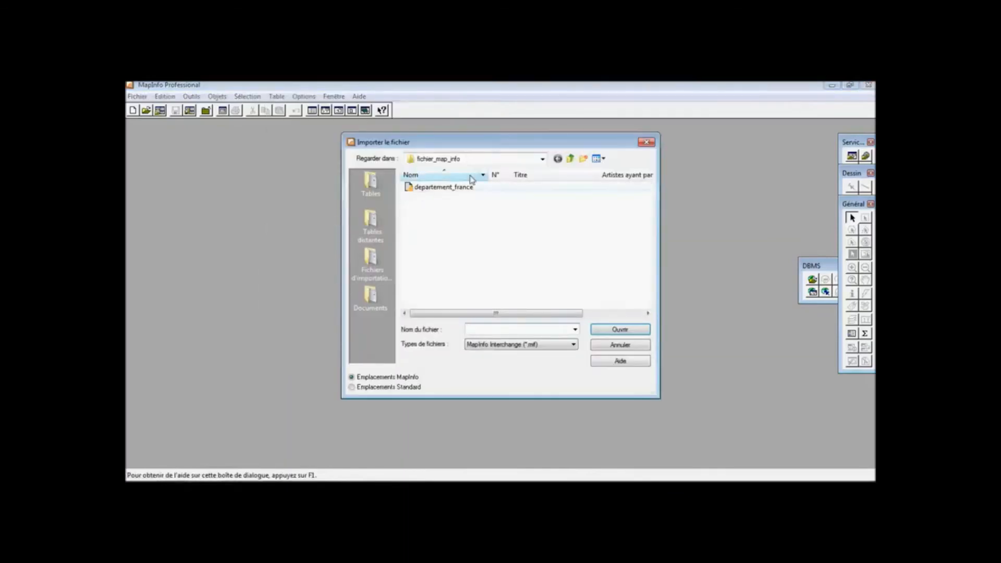
click(456, 189)
click(508, 345)
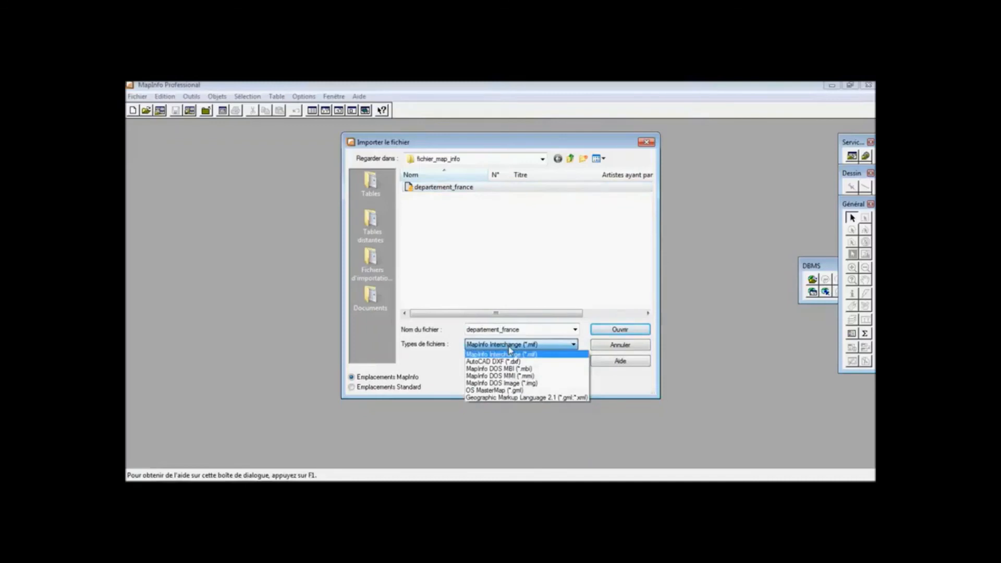
click(509, 353)
click(634, 329)
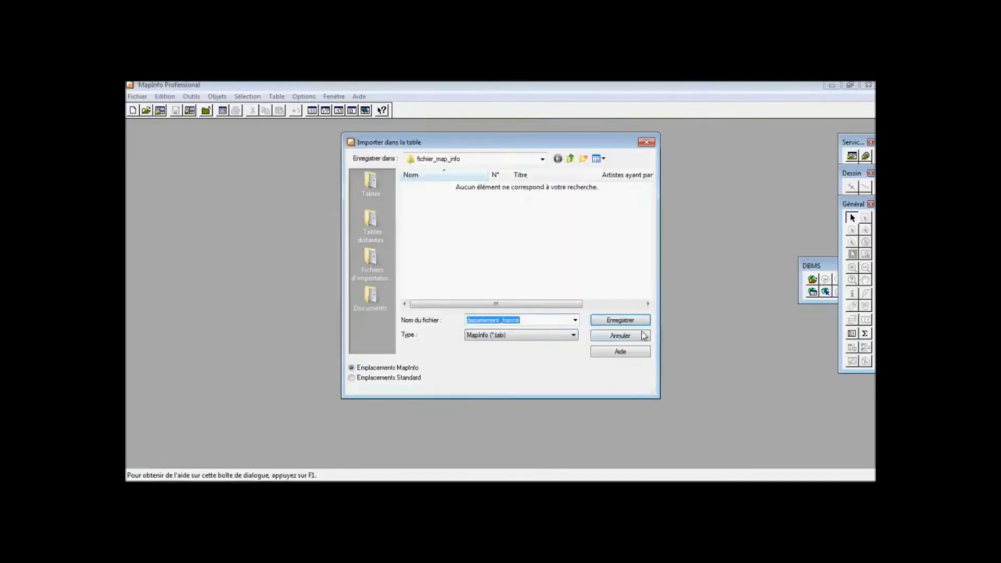
click(546, 317)
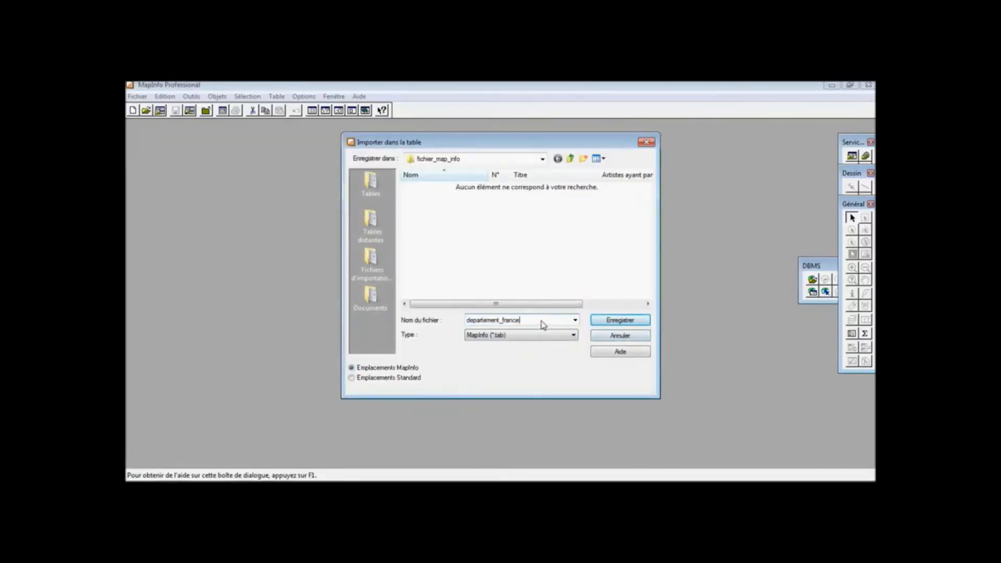
click(603, 323)
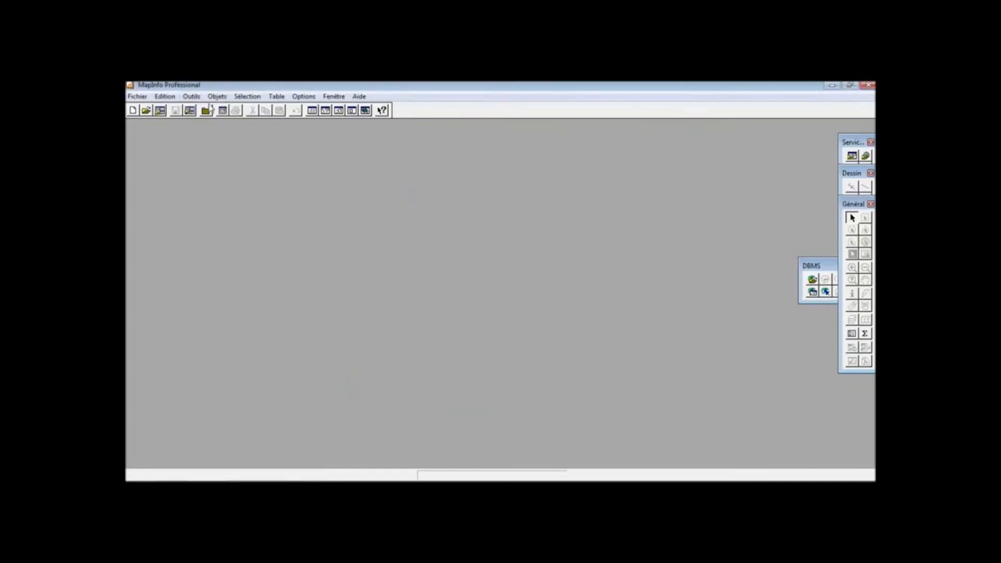
View the data of the departement_france_2 table in a browser window and close it
click(314, 112)
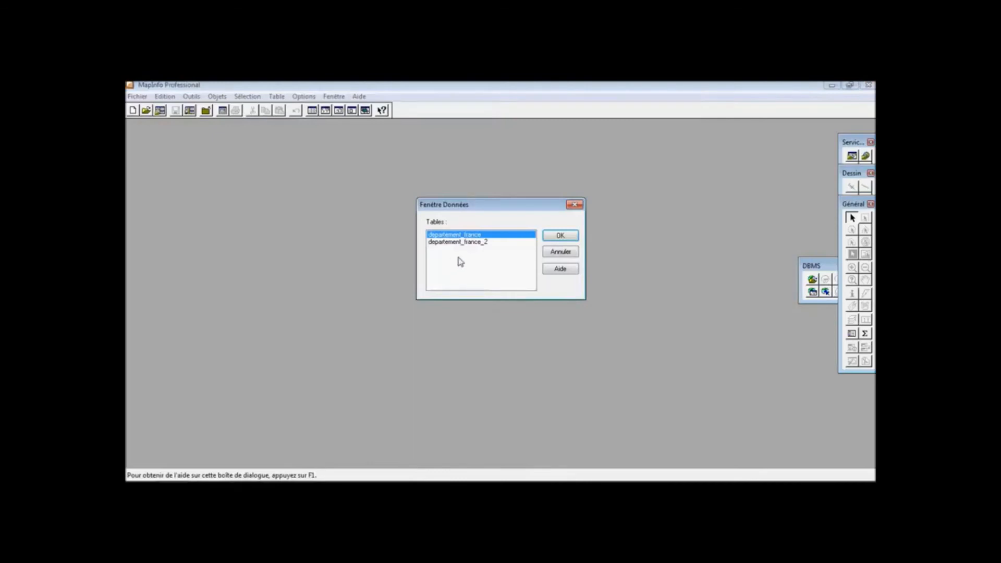
click(466, 243)
click(545, 239)
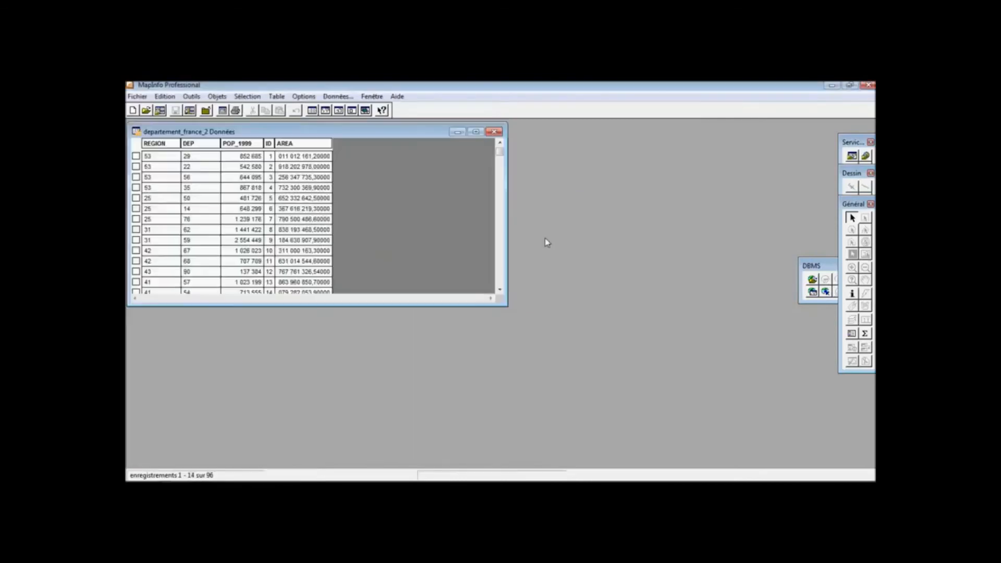
click(493, 132)
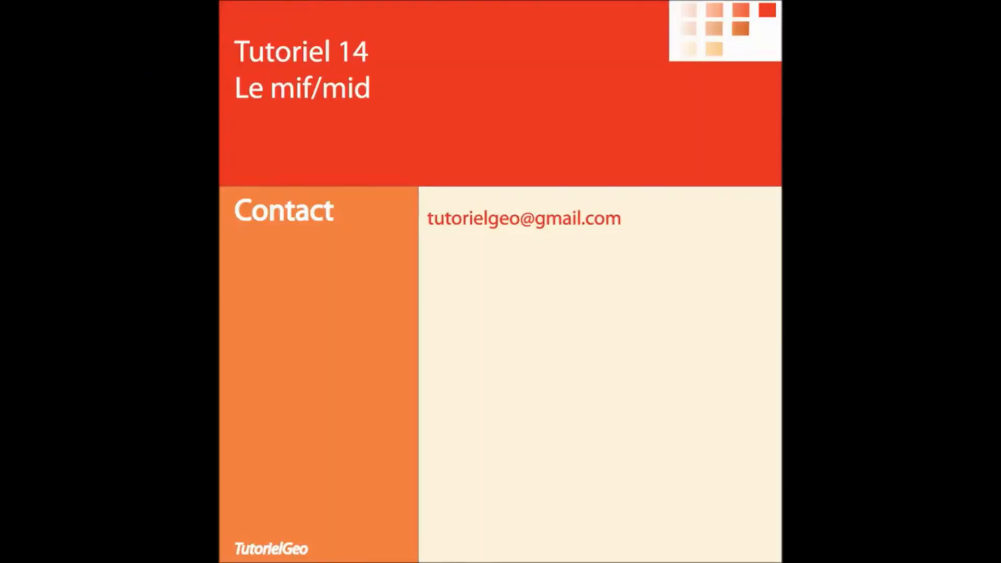